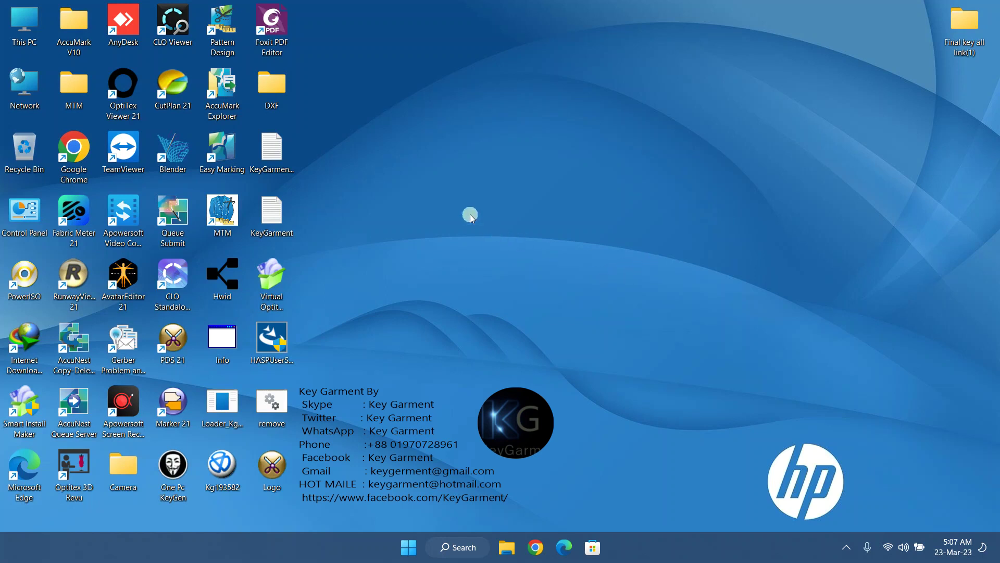
Step: Open AccuMark Explorer and display the contents of the HUGO_DEVELOPE storage area on drive D:
right_click(455, 192)
click(507, 237)
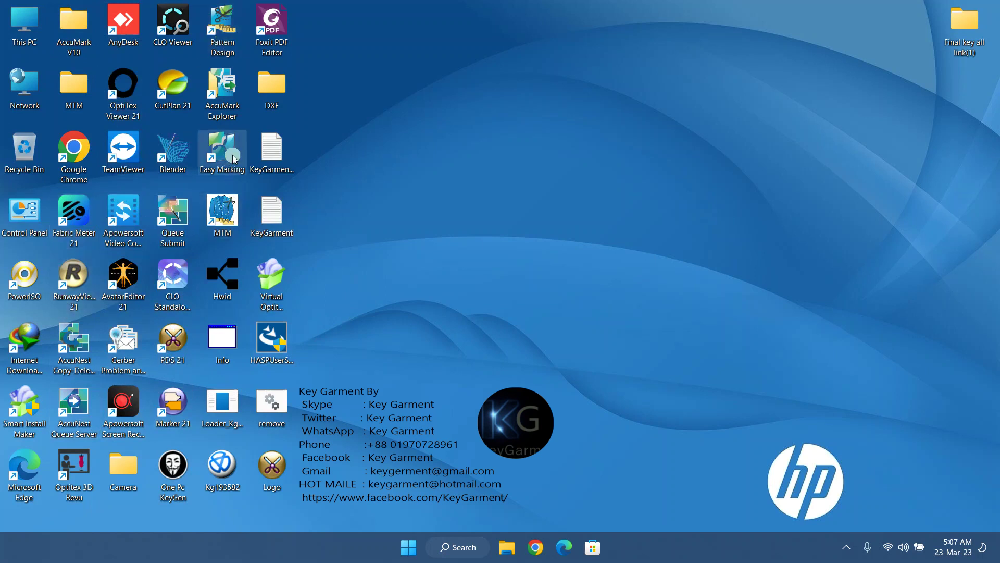
double_click(229, 99)
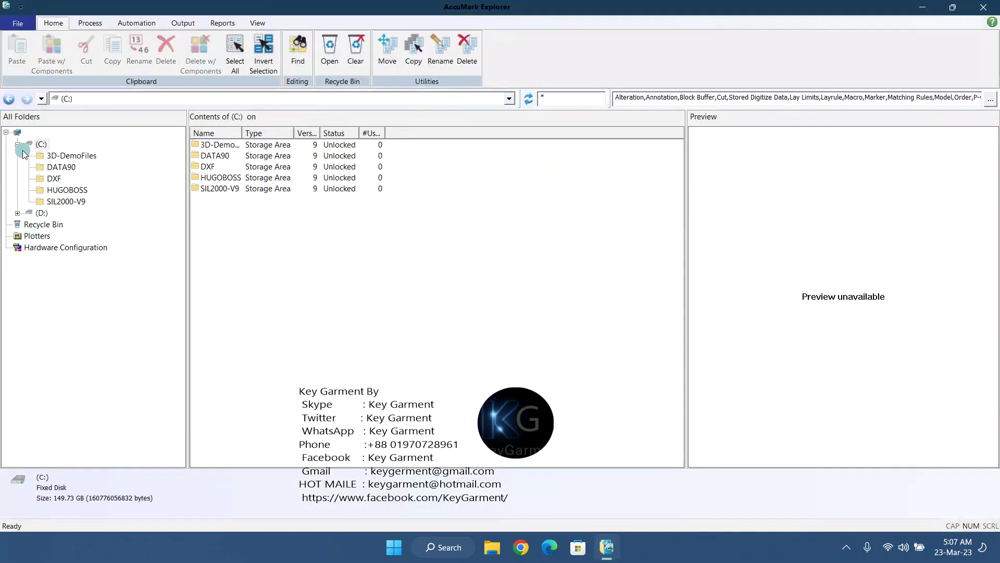
click(18, 144)
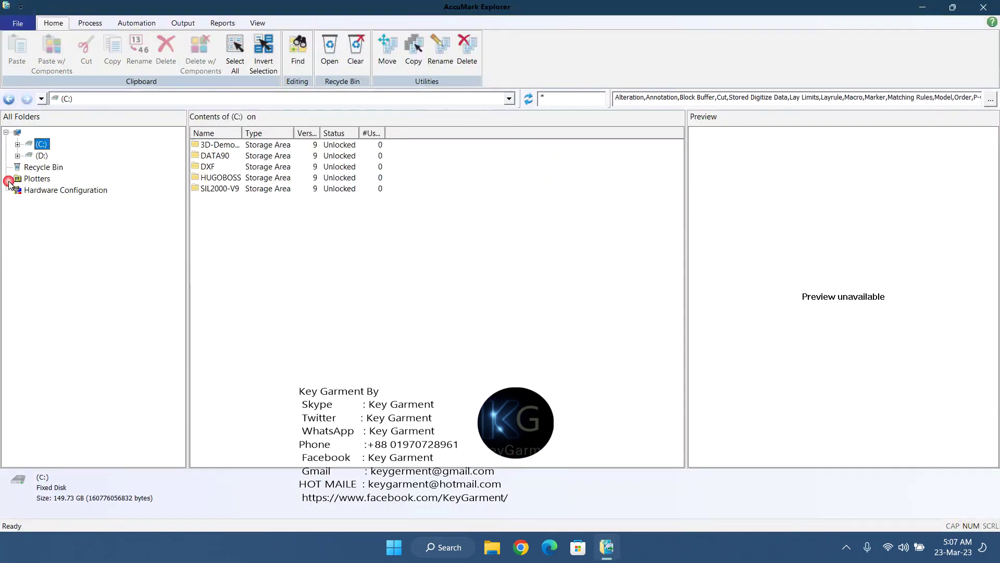
click(18, 155)
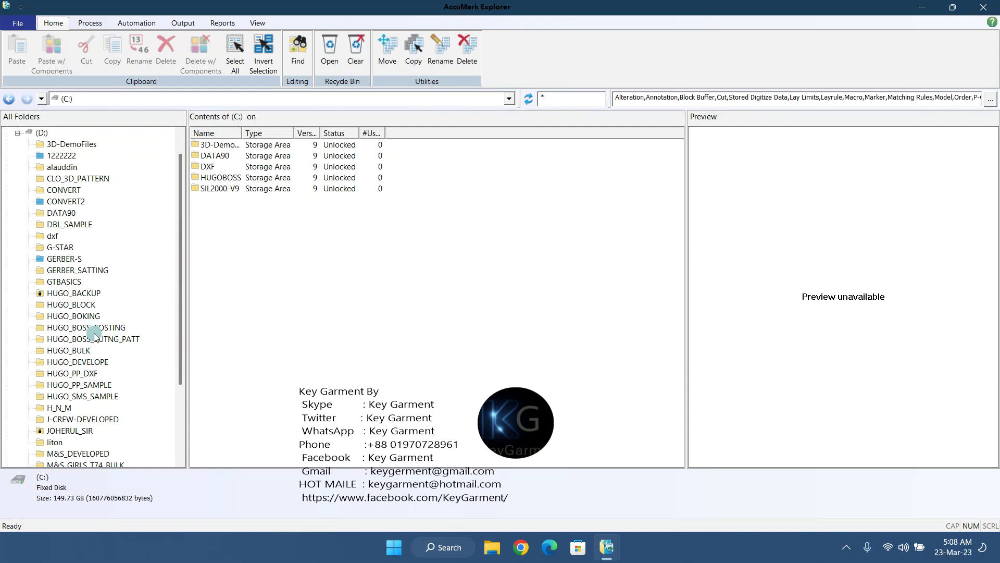
click(100, 363)
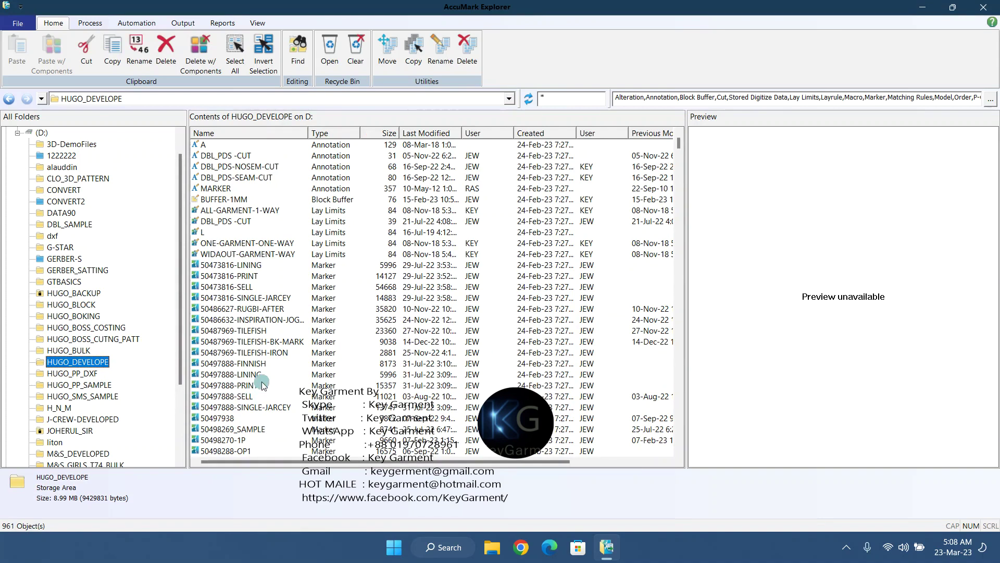
Step: Preview model 50487168, then find and select model 50507451 in the storage area's contents
scroll(197, 380, down, 9)
scroll(232, 392, down, 15)
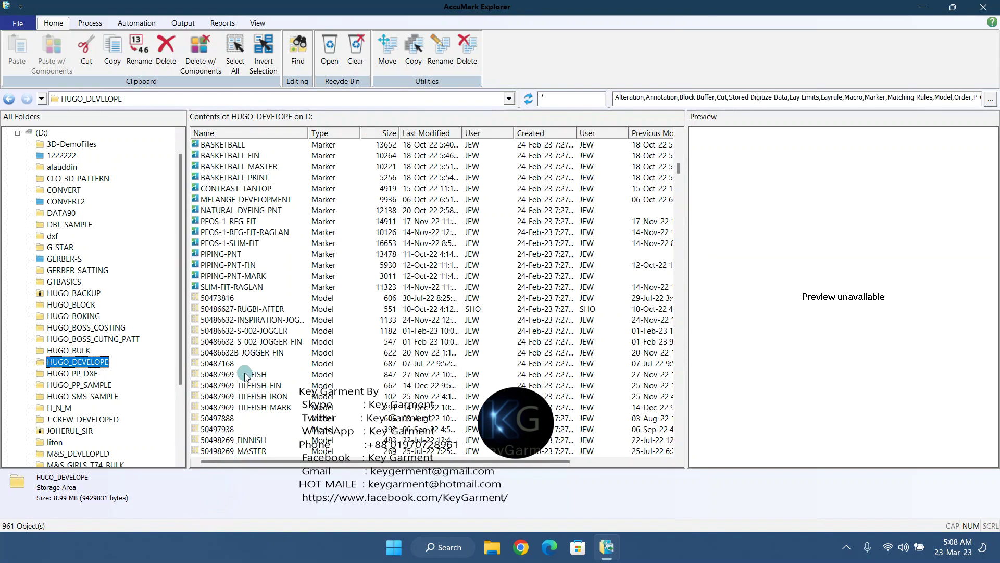
click(218, 363)
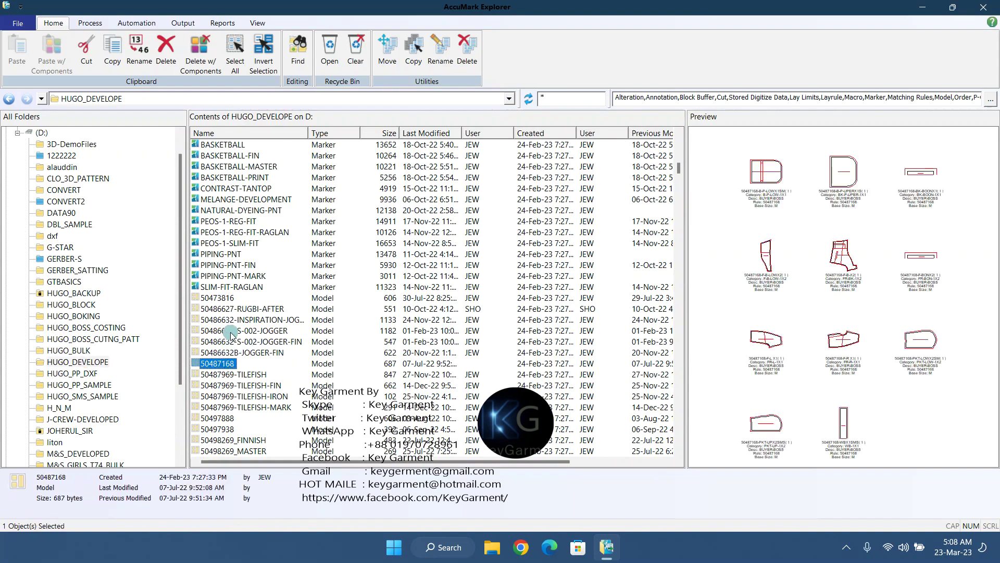
scroll(229, 396, down, 5)
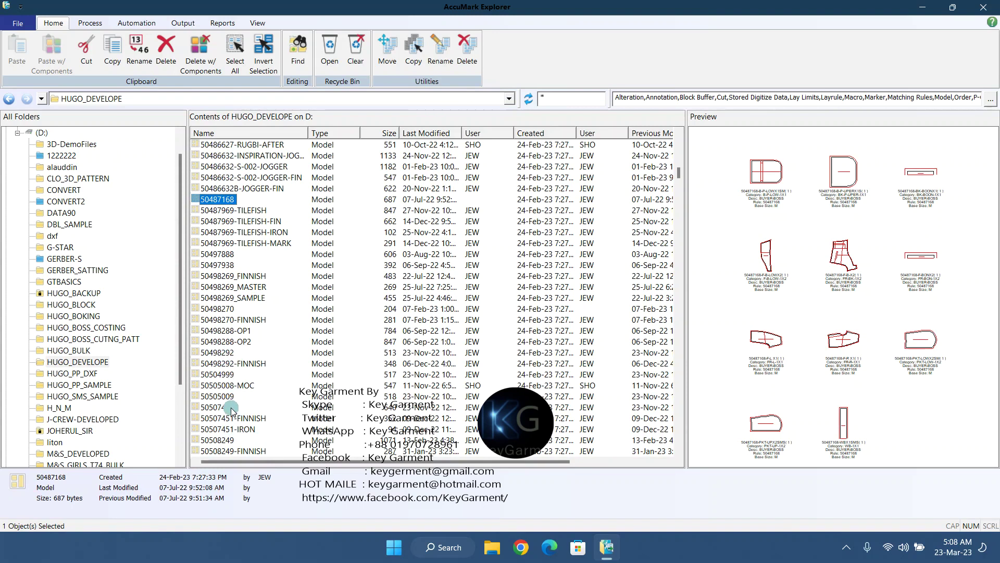
click(229, 408)
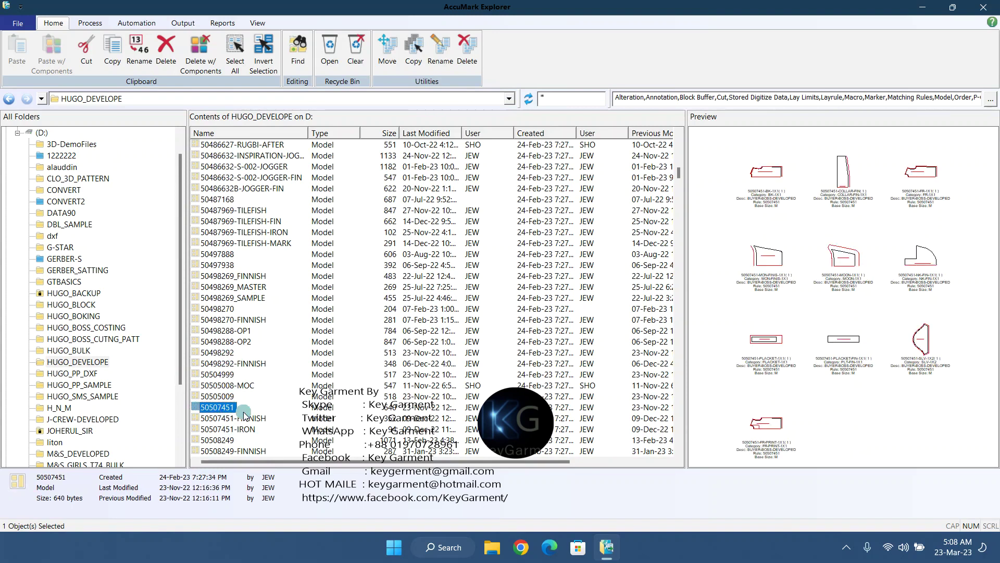
Step: Copy the selected model's name and filter the storage area's contents with *50507451*
right_click(219, 407)
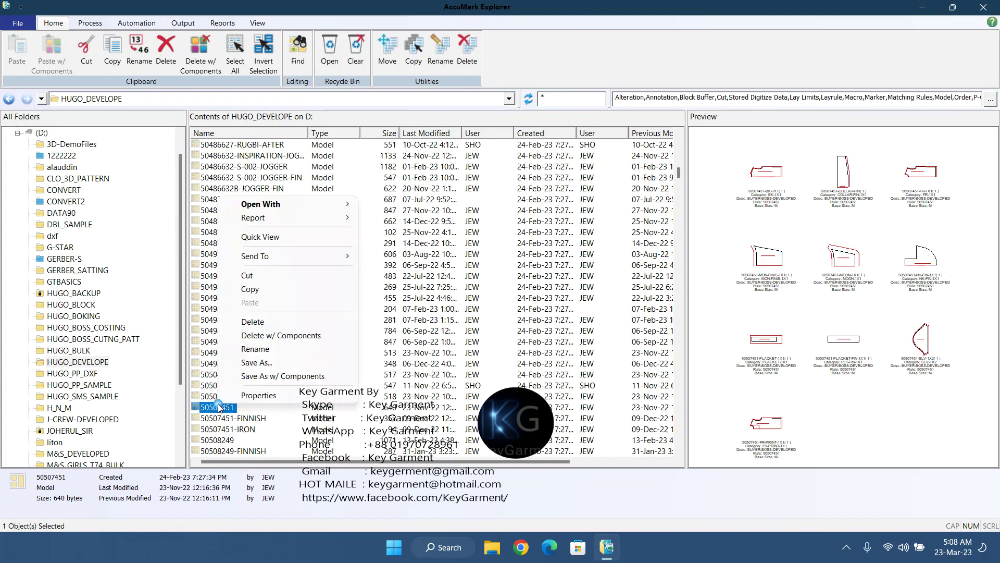
click(263, 348)
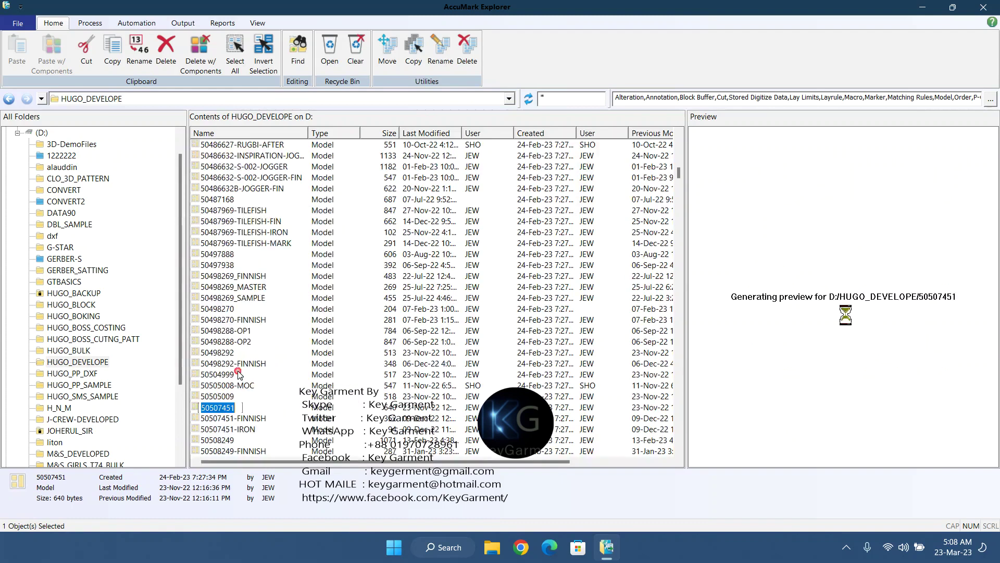
right_click(217, 408)
click(249, 276)
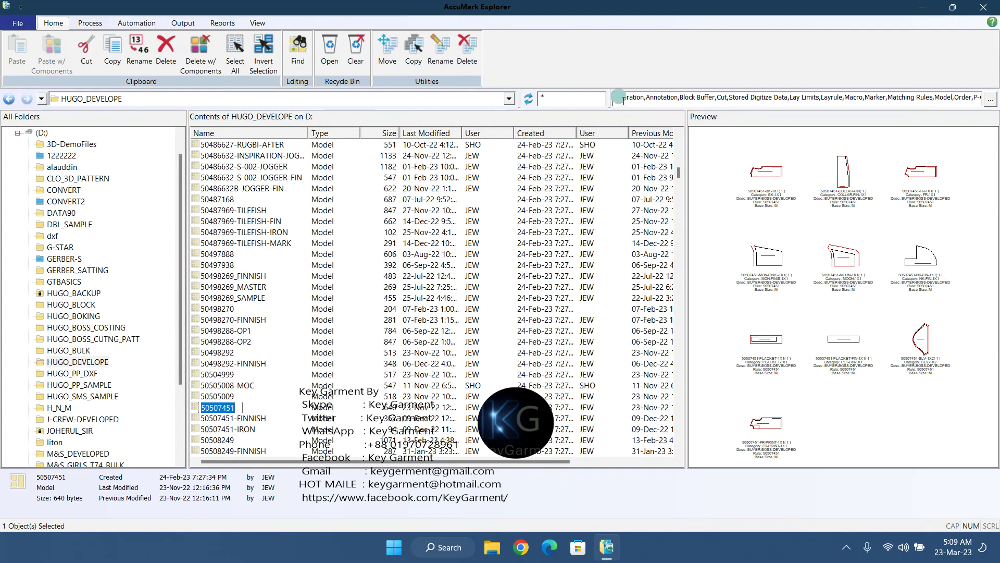
click(552, 97)
right_click(557, 98)
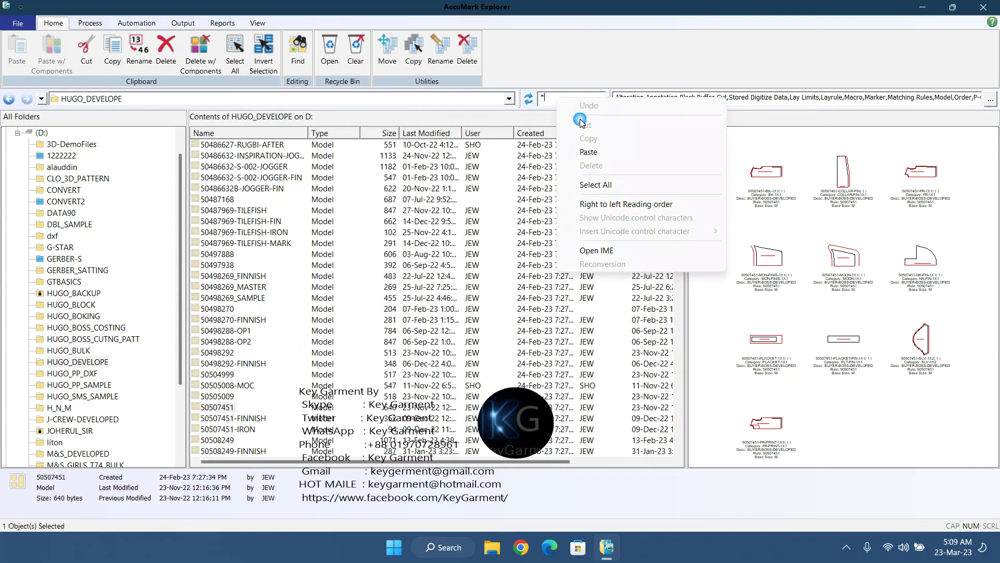
click(599, 151)
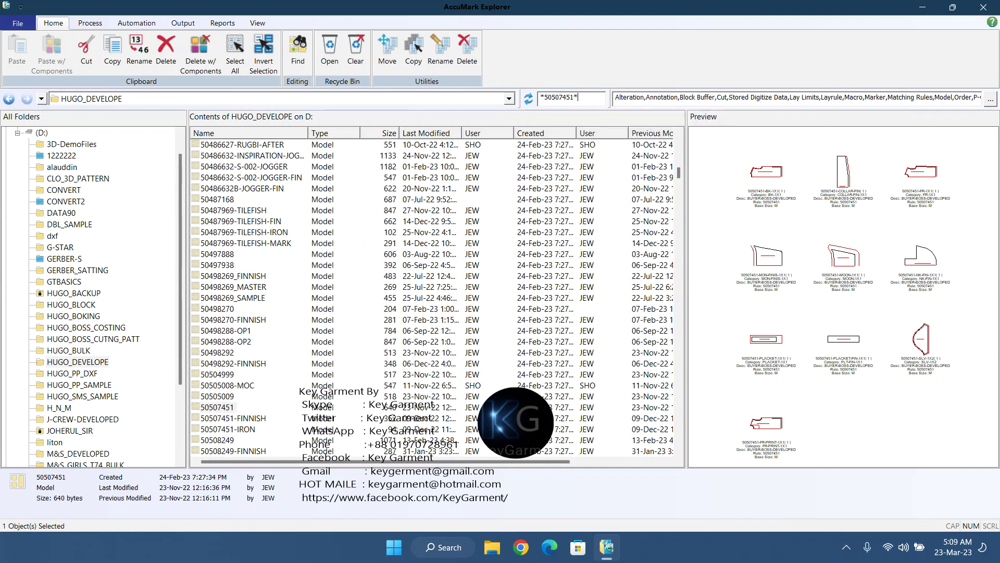
key(Return)
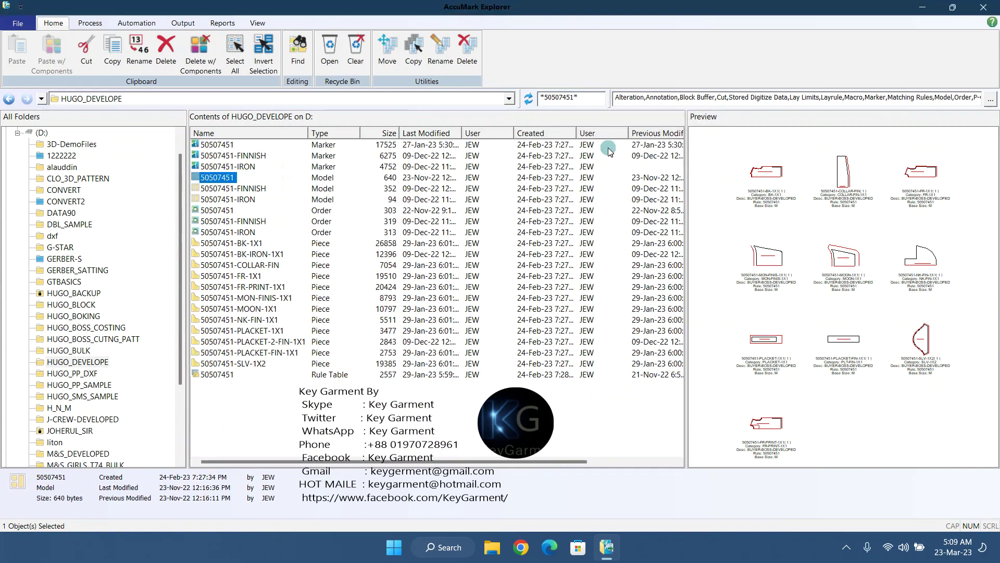
Step: Open the 50507451 model with Pattern Design in a separate work area
click(367, 392)
click(227, 178)
click(227, 179)
right_click(236, 180)
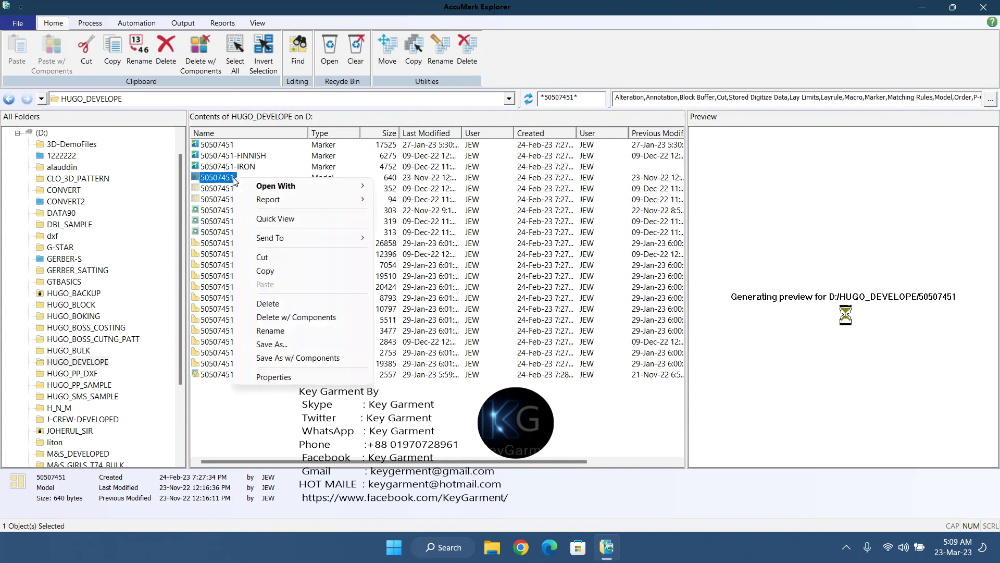
mouse_move(291, 186)
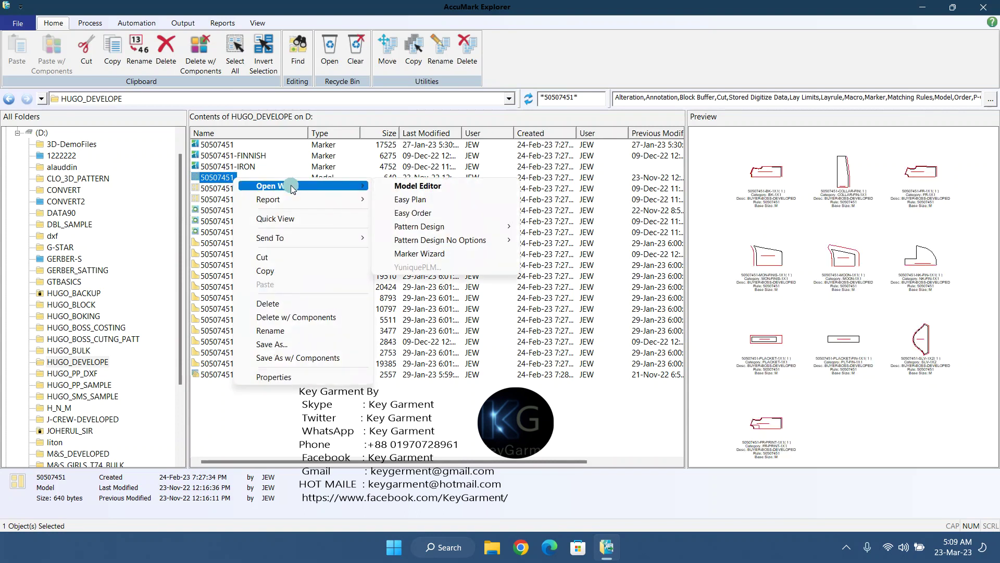
mouse_move(444, 228)
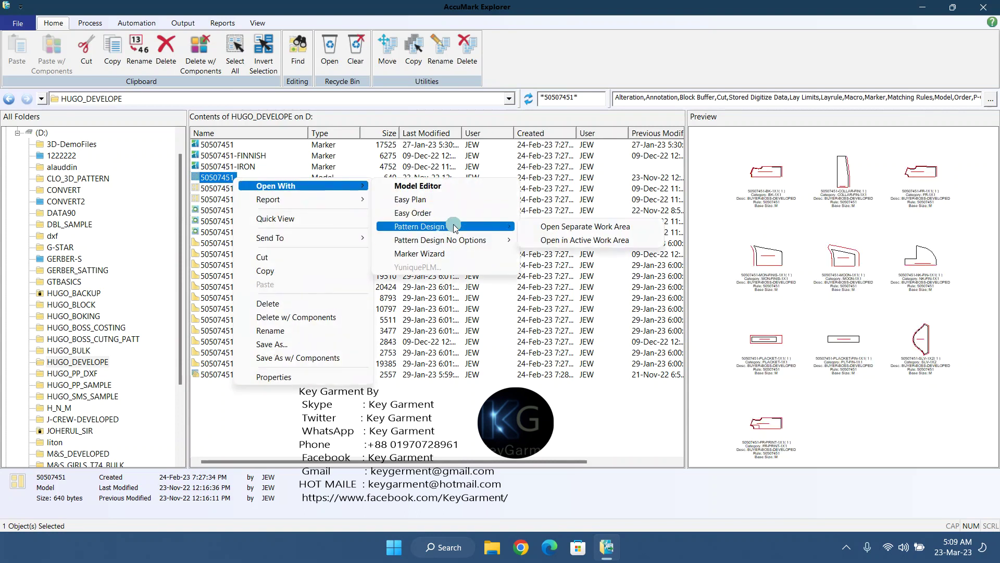
click(636, 227)
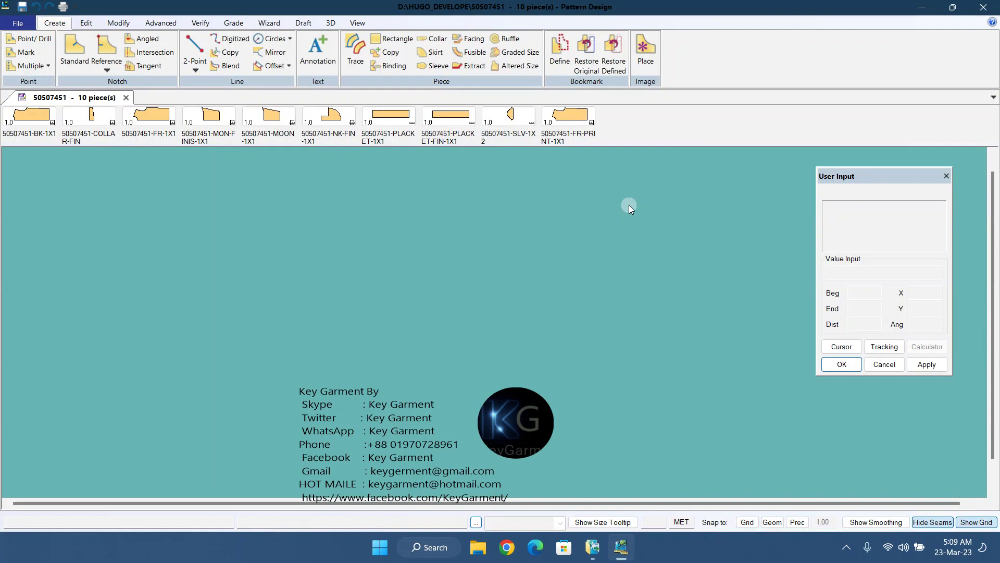
Step: Place all of the model's pieces tiled in the work area
drag(613, 134, 667, 131)
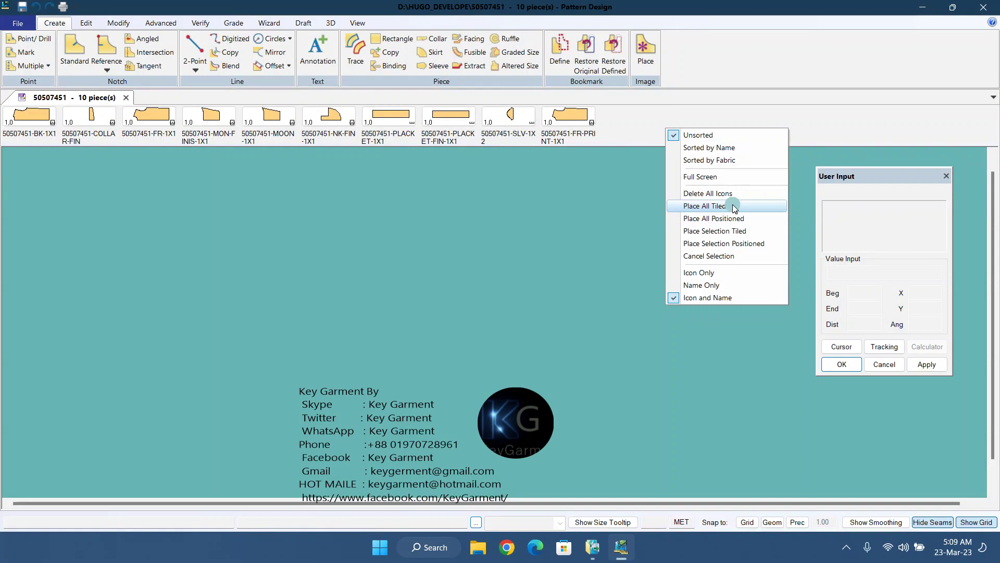
click(735, 208)
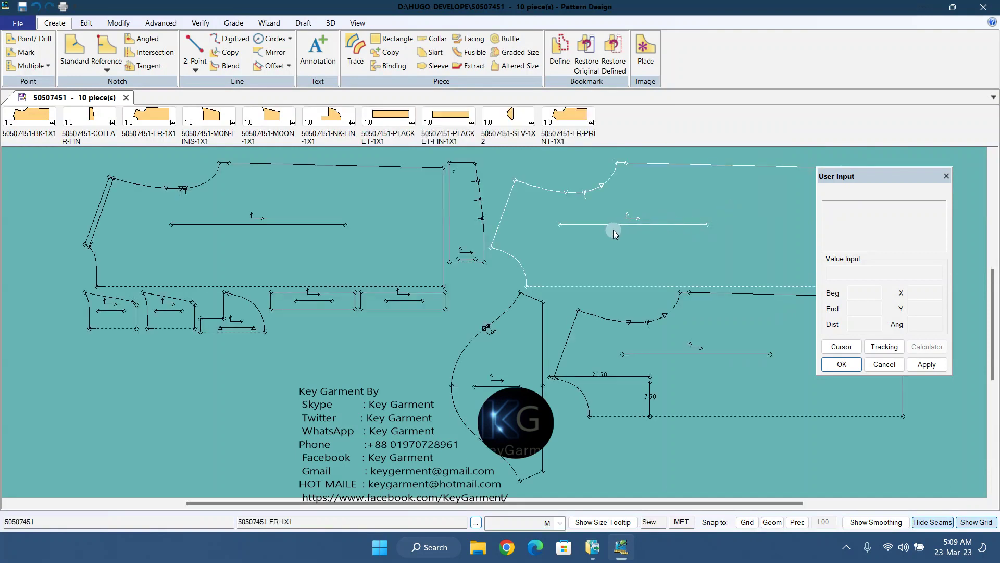
click(516, 365)
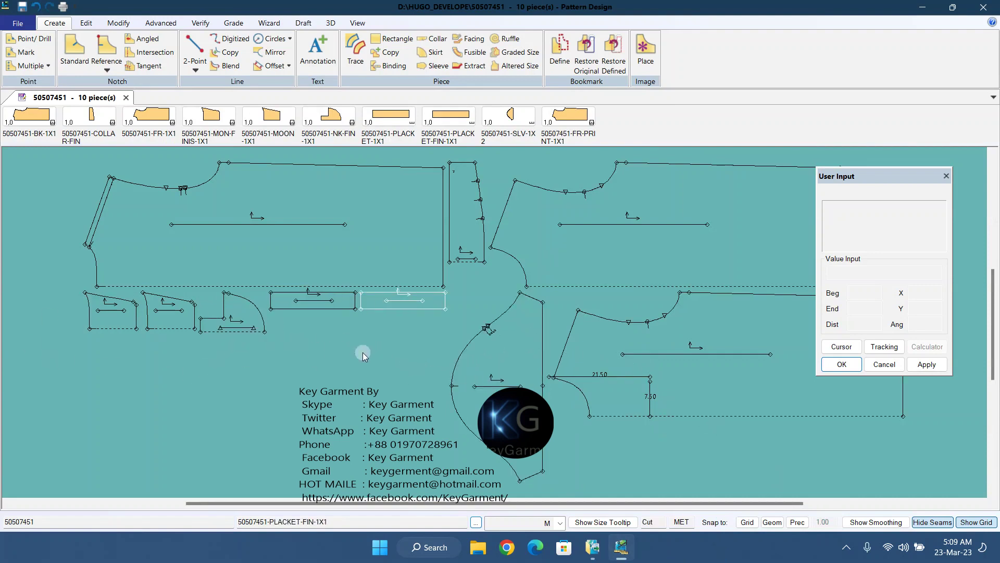
Step: Spread the front, front-print, sleeve and back pieces apart in the work area
scroll(292, 345, down, 3)
drag(583, 258, 599, 224)
drag(608, 362, 628, 338)
drag(430, 380, 430, 390)
drag(208, 237, 192, 190)
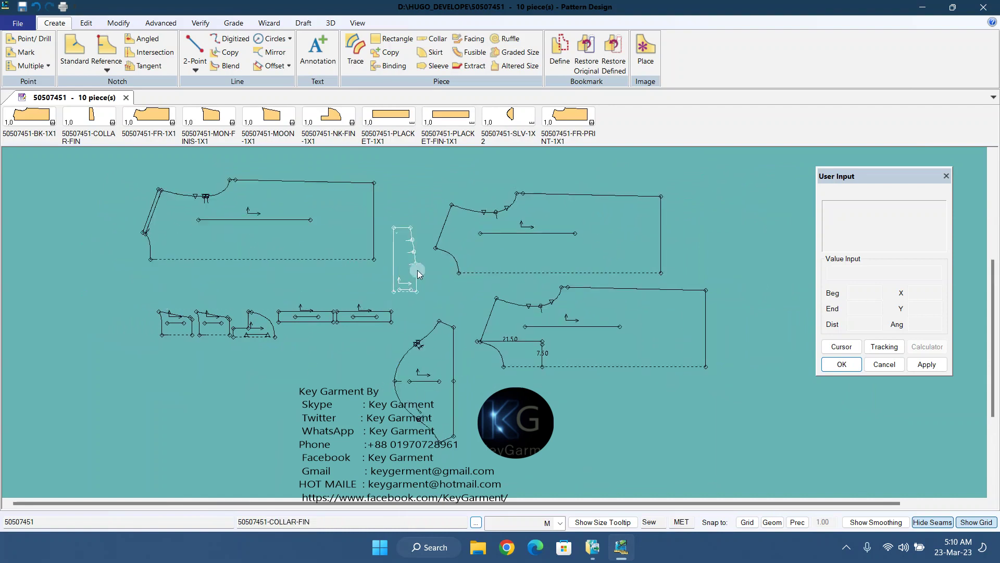
Step: Display the grade nest in all sizes for every piece in the work area
click(195, 49)
click(229, 23)
click(143, 57)
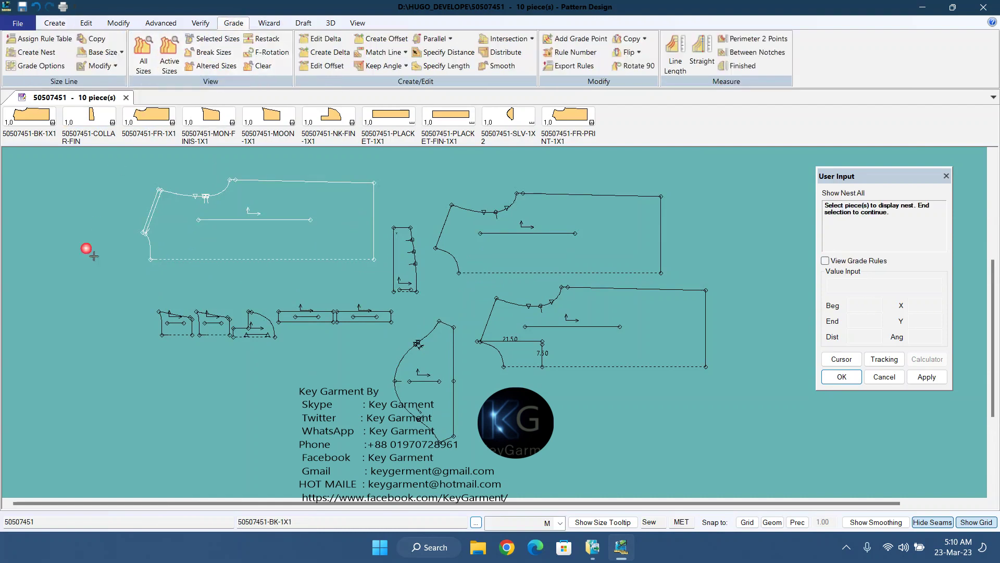
right_click(88, 263)
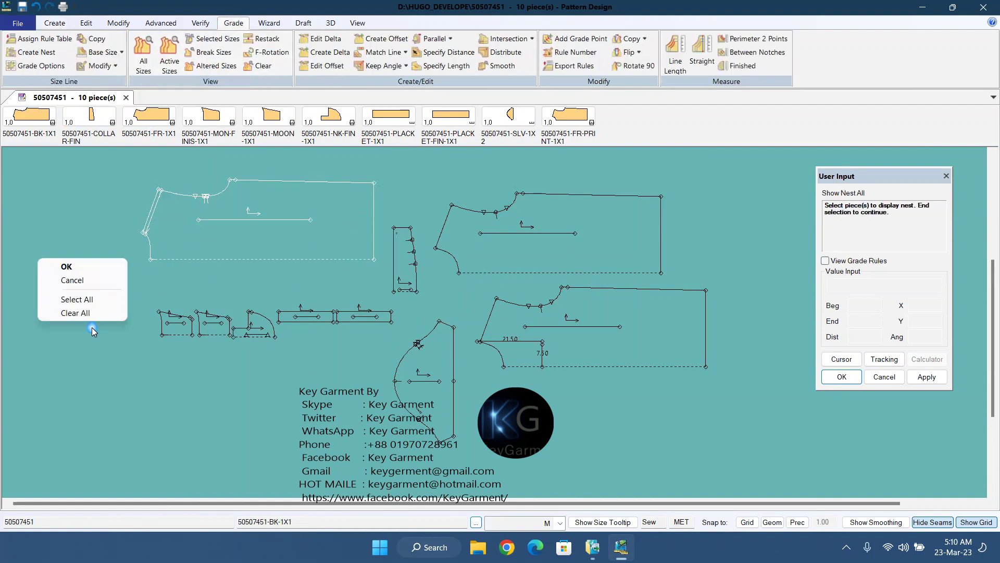
click(77, 299)
right_click(158, 284)
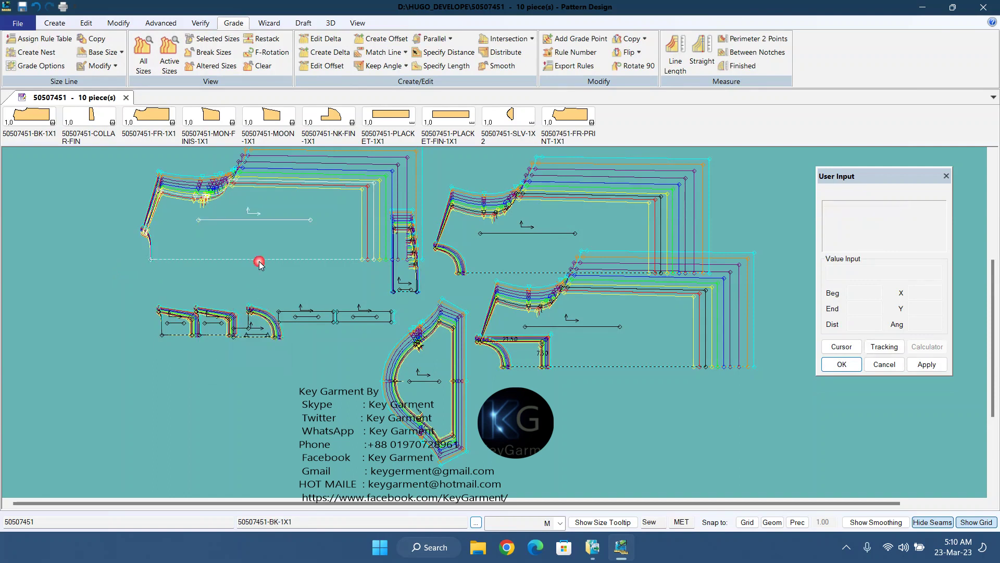
Step: Move both moon pieces, the neck piece, the two plackets and the back into separate free spots so their nests do not overlap
click(168, 327)
drag(168, 326, 64, 381)
drag(214, 324, 211, 372)
drag(261, 328, 217, 467)
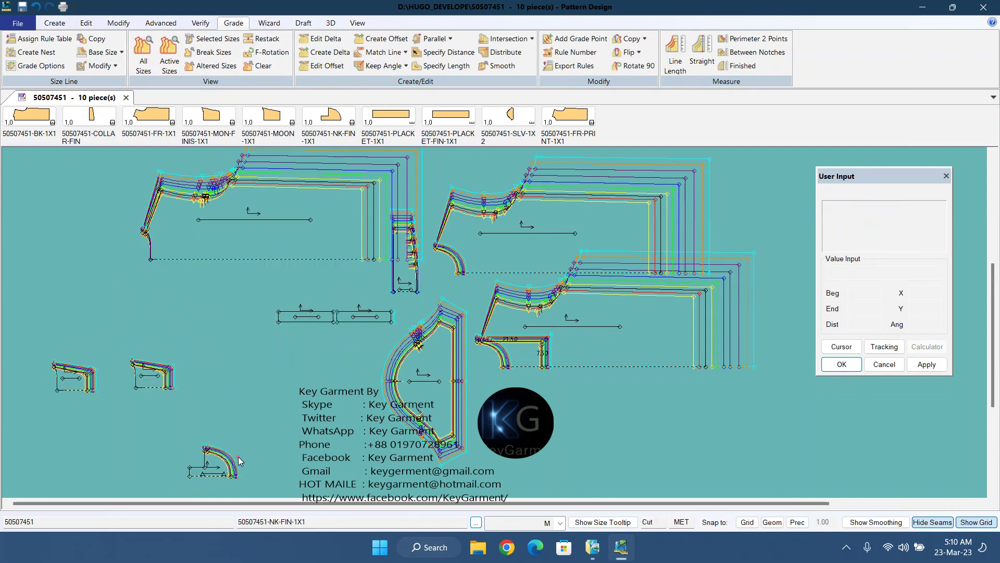
drag(312, 318, 277, 423)
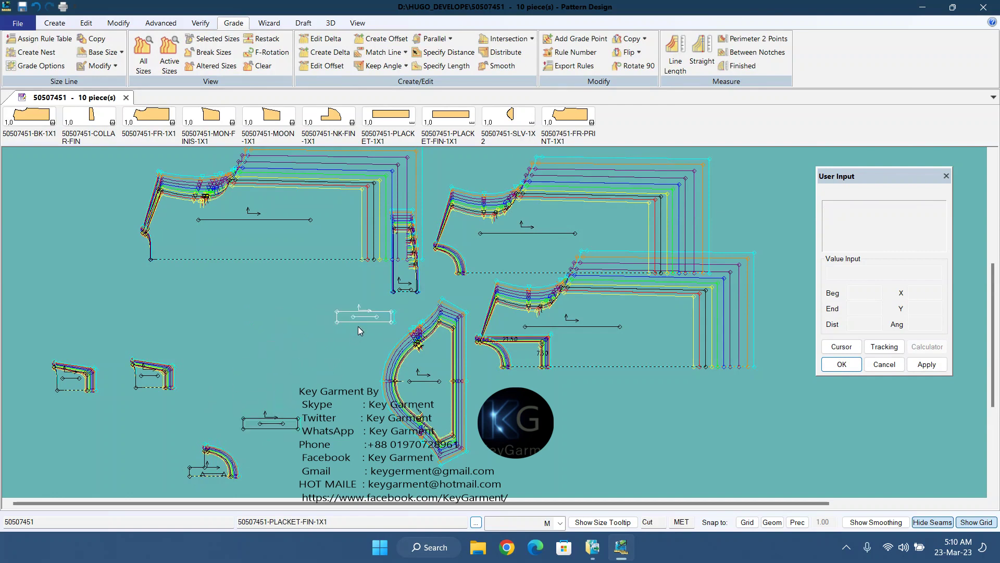
drag(360, 322, 363, 425)
drag(250, 220, 132, 287)
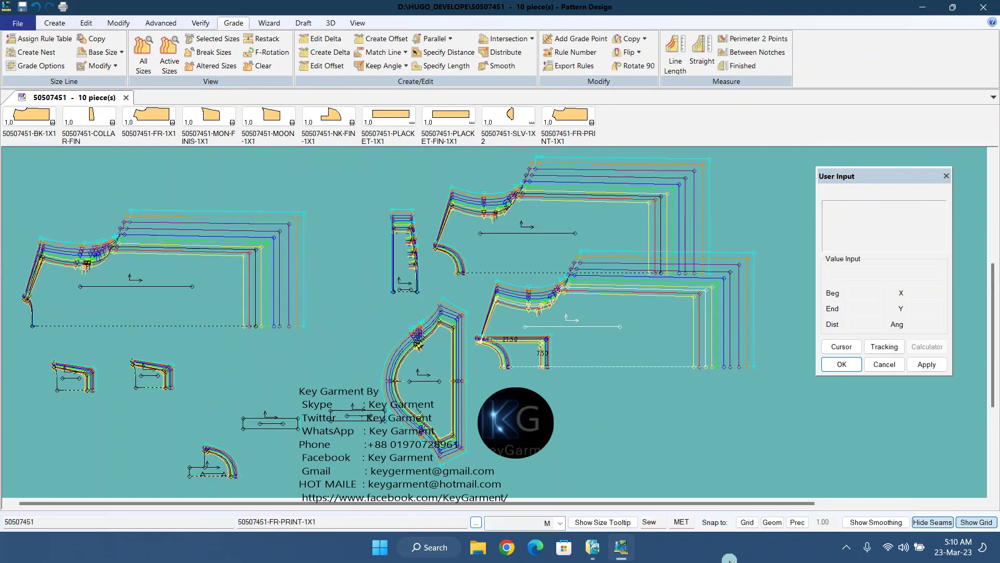
Step: Turn off seam hiding and move the front-print, collar, sleeve and front pieces clear of each other
click(933, 522)
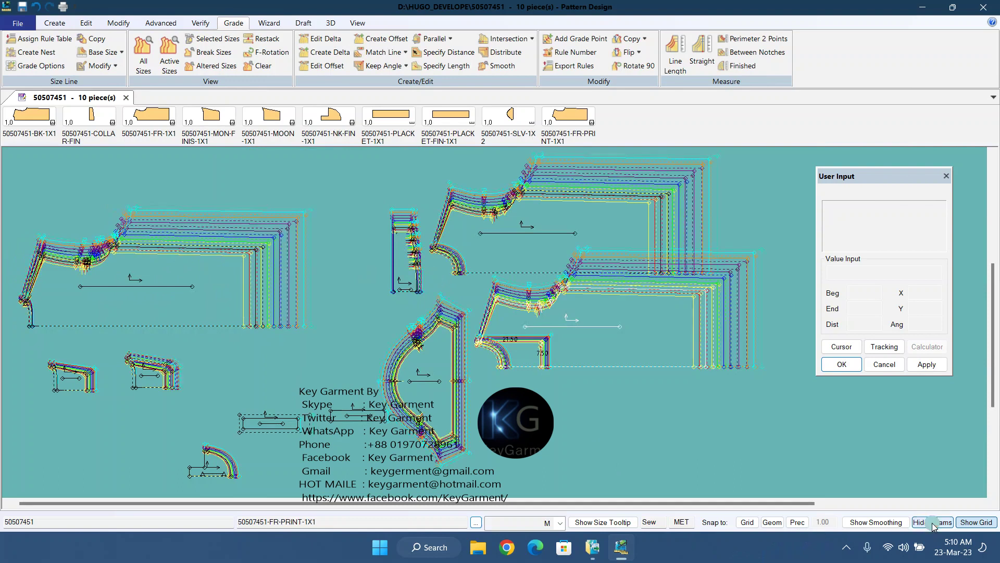
drag(625, 333, 680, 432)
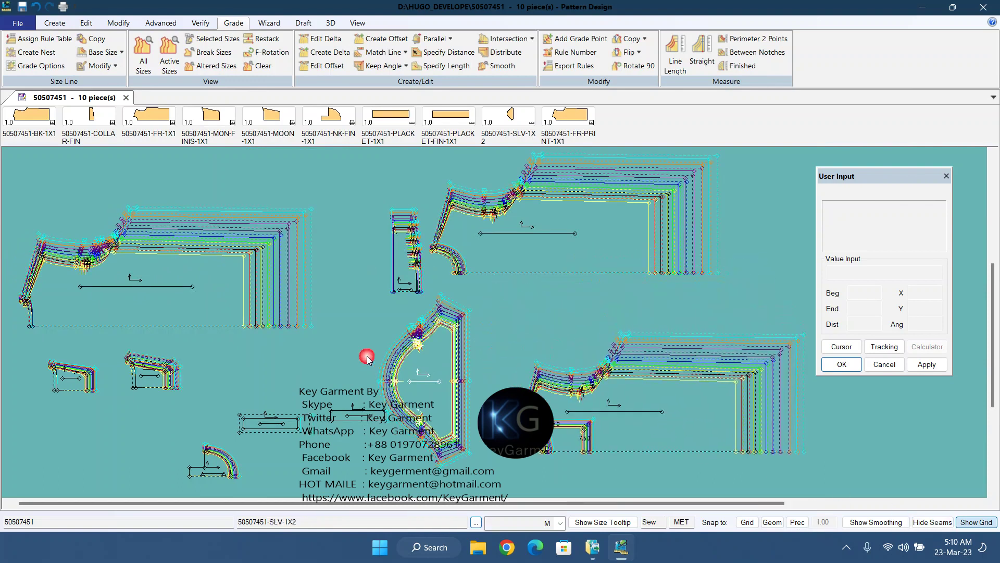
drag(407, 279, 380, 249)
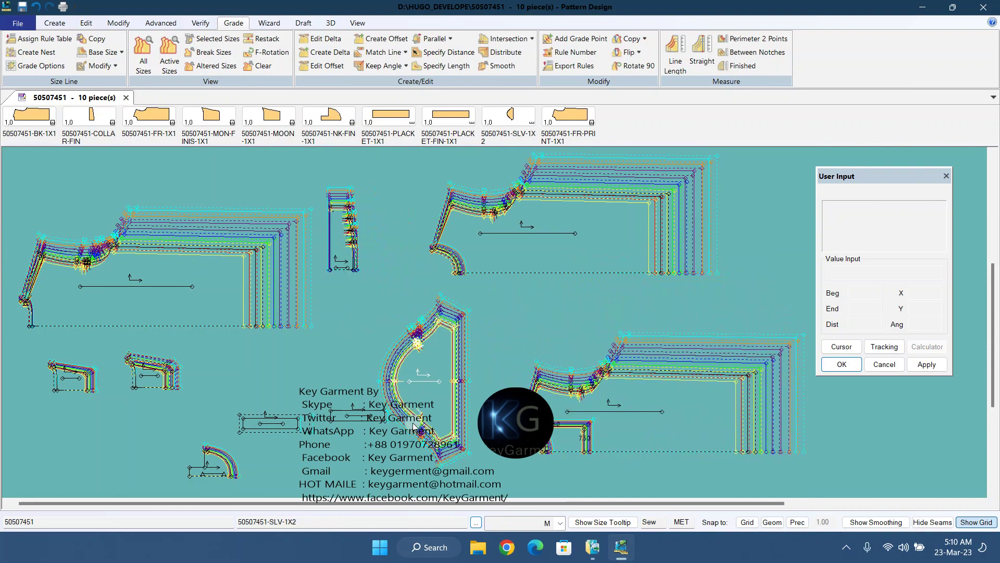
drag(432, 396, 453, 409)
drag(533, 216, 574, 258)
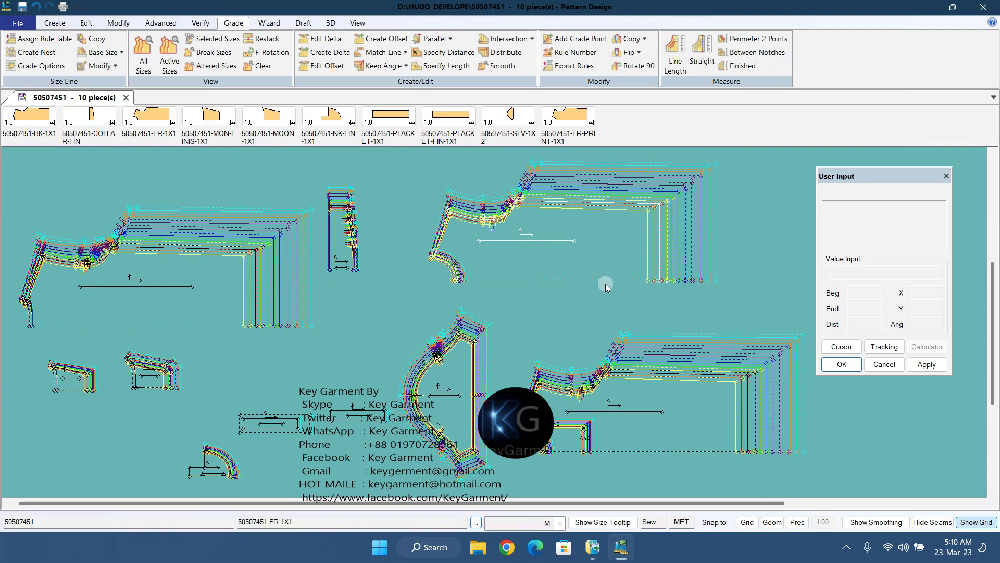
scroll(610, 283, down, 5)
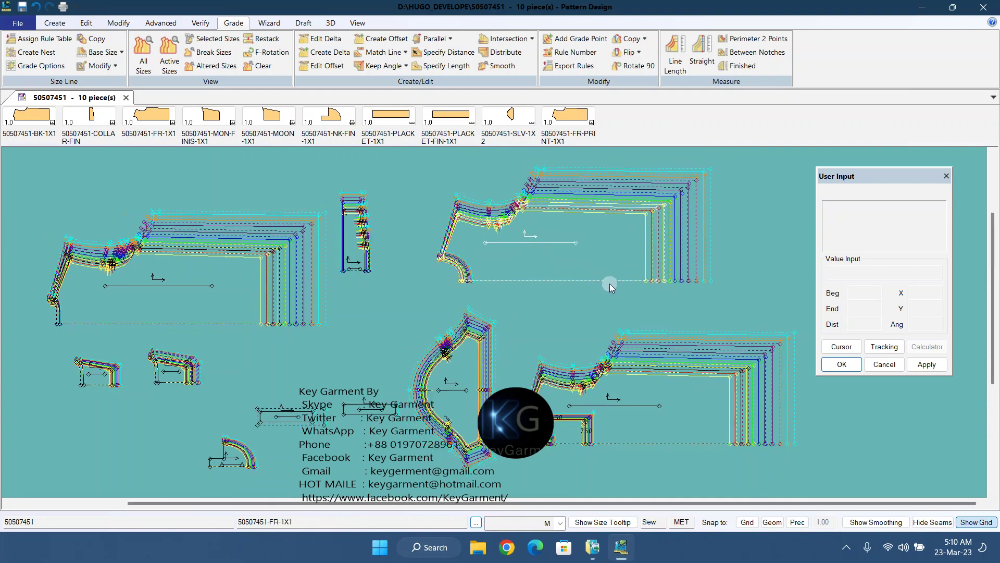
click(388, 229)
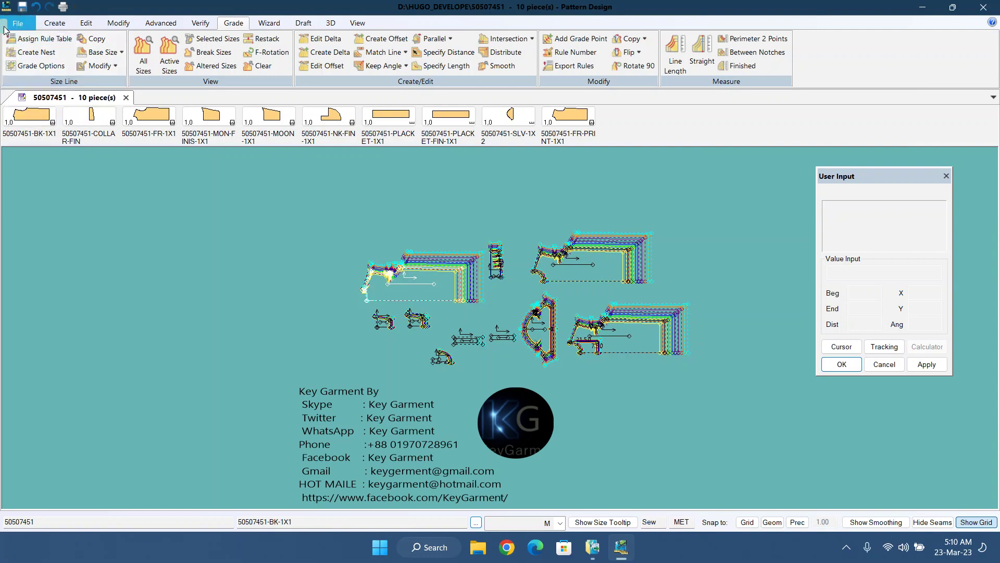
Step: Save all the pieces of model 50507451 in the work area
click(6, 26)
click(26, 105)
right_click(213, 286)
click(263, 327)
right_click(198, 274)
click(242, 280)
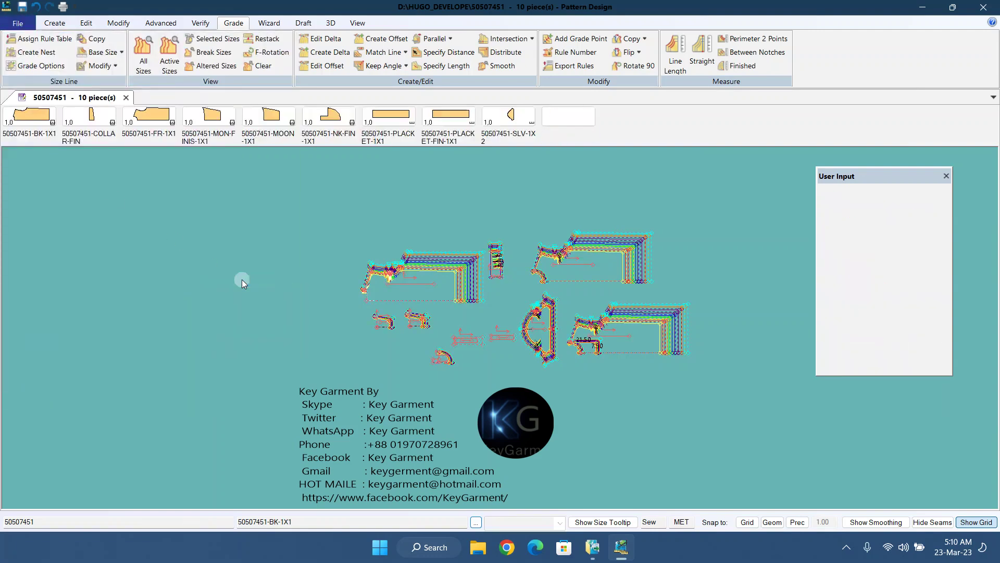
right_click(242, 280)
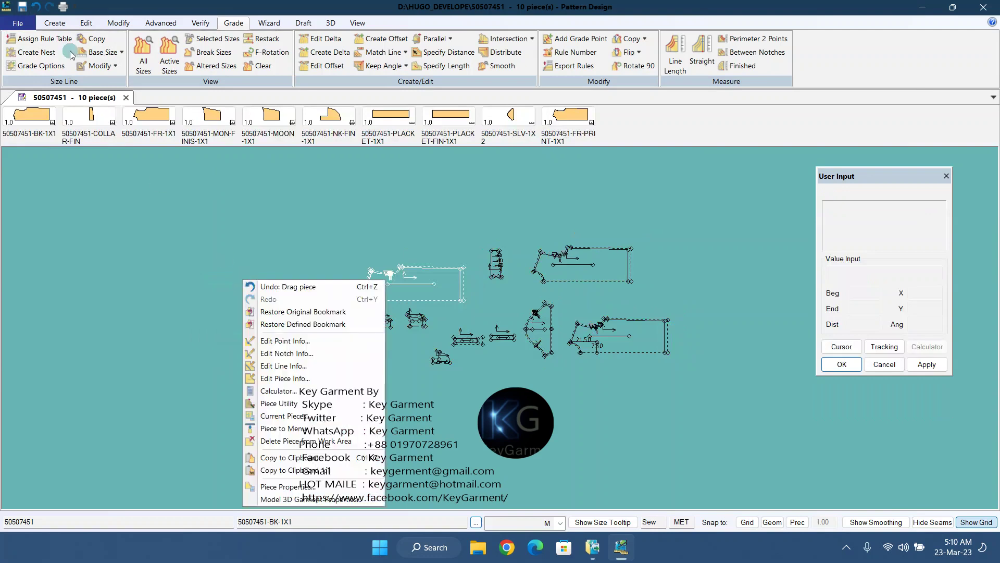
Step: Start an export of whole models and choose model 50507451 as the object to export
click(13, 24)
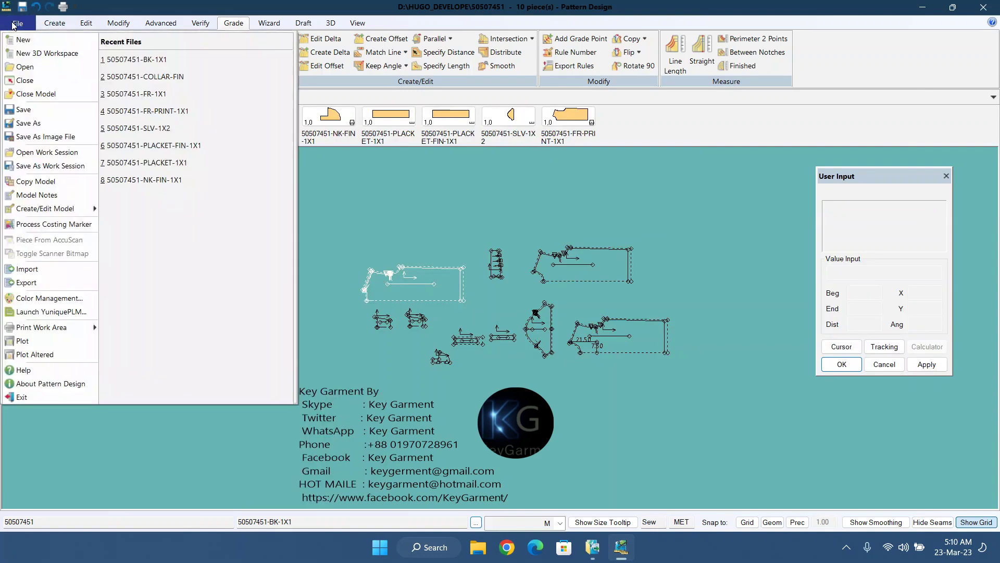
click(36, 283)
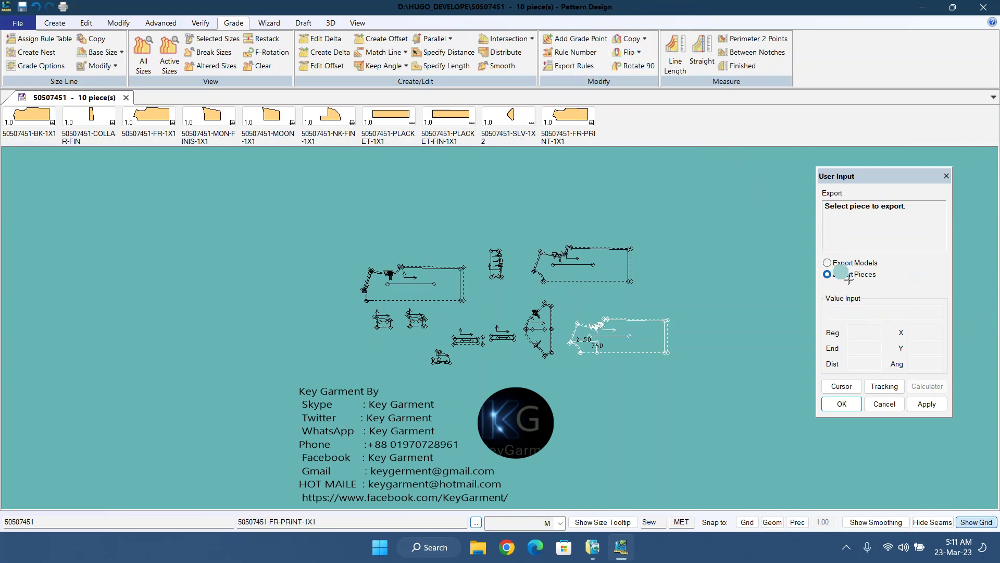
click(837, 262)
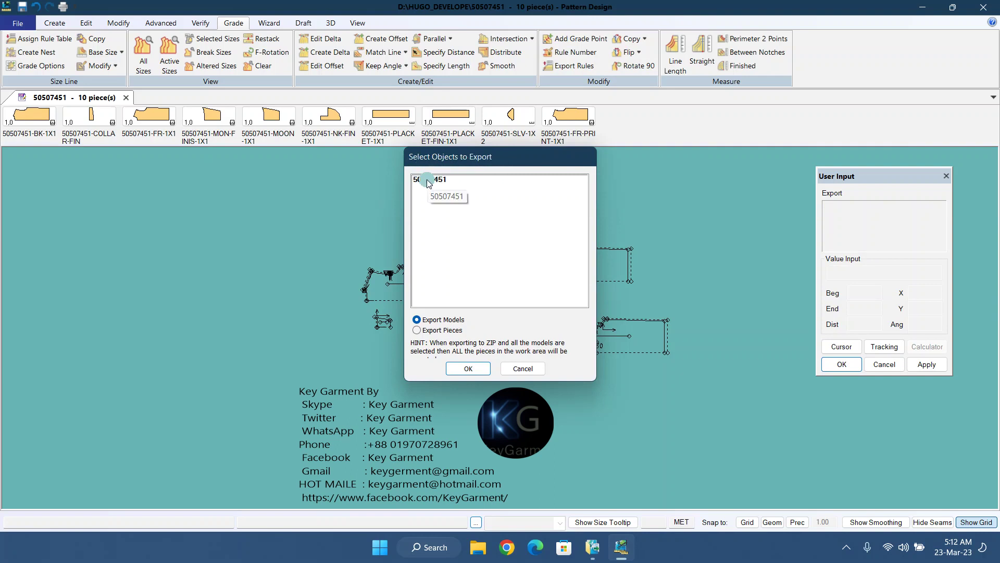
click(592, 547)
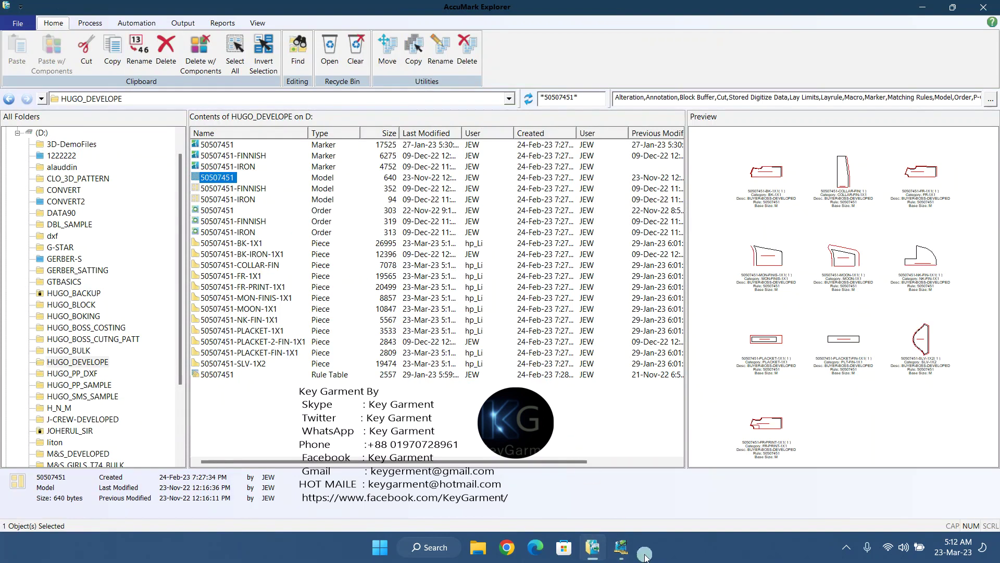
click(623, 548)
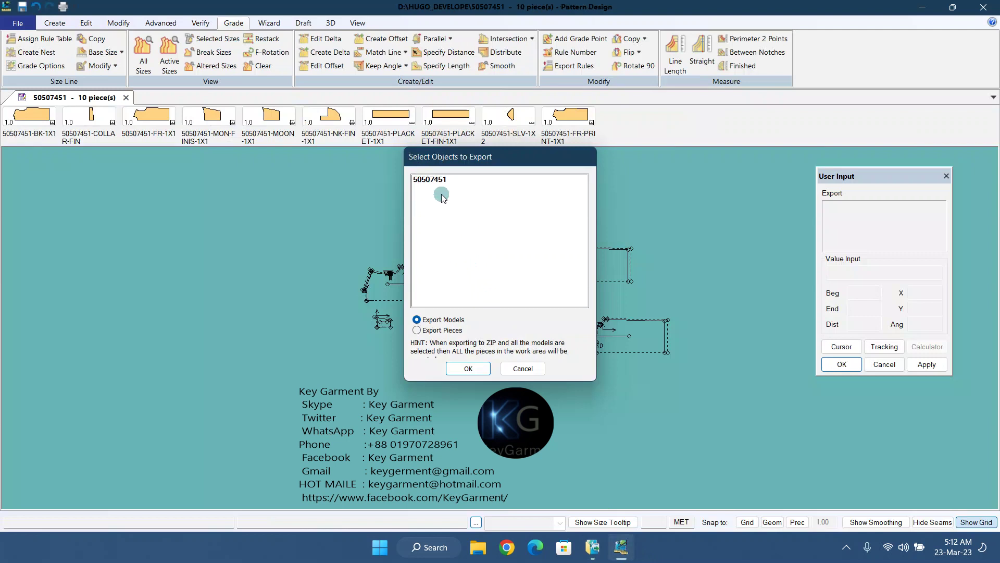
click(435, 179)
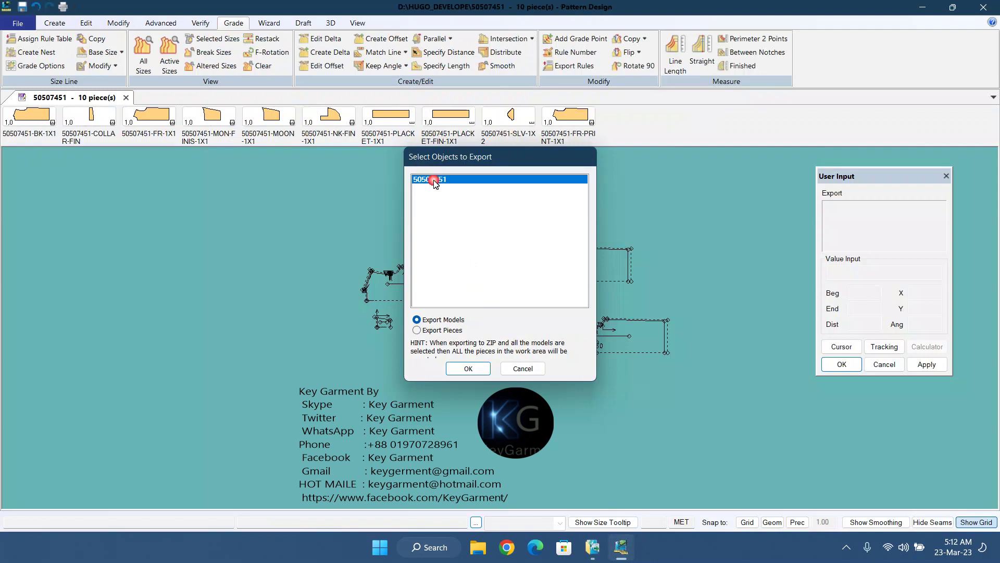
click(468, 369)
click(469, 370)
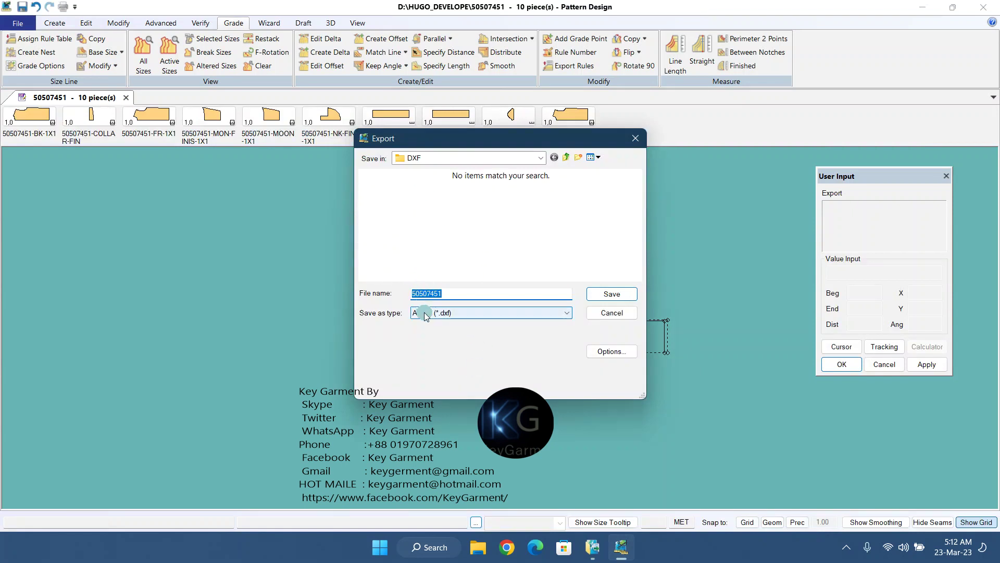
Step: Set the export file type to AAMA (*.dxf)
click(468, 322)
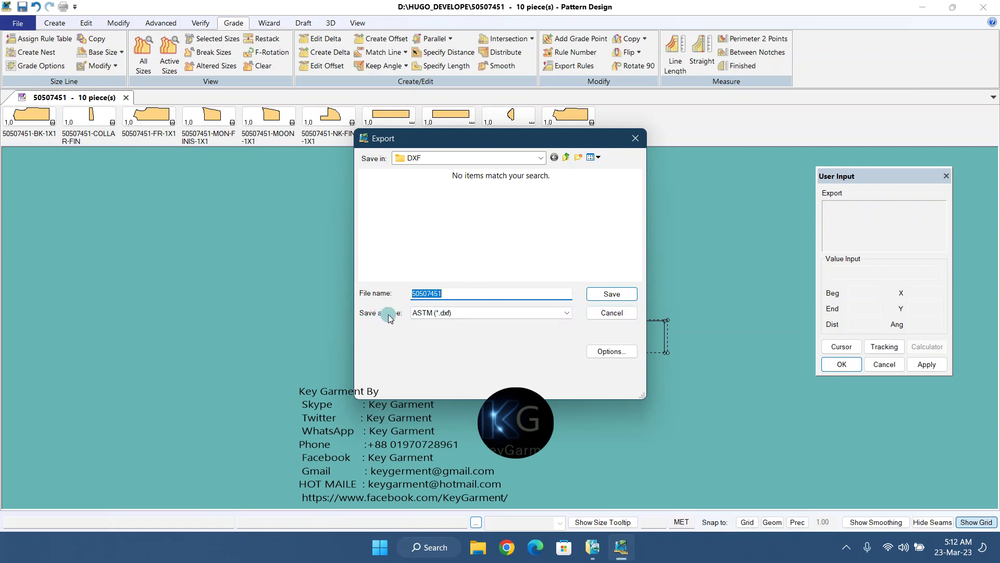
click(567, 315)
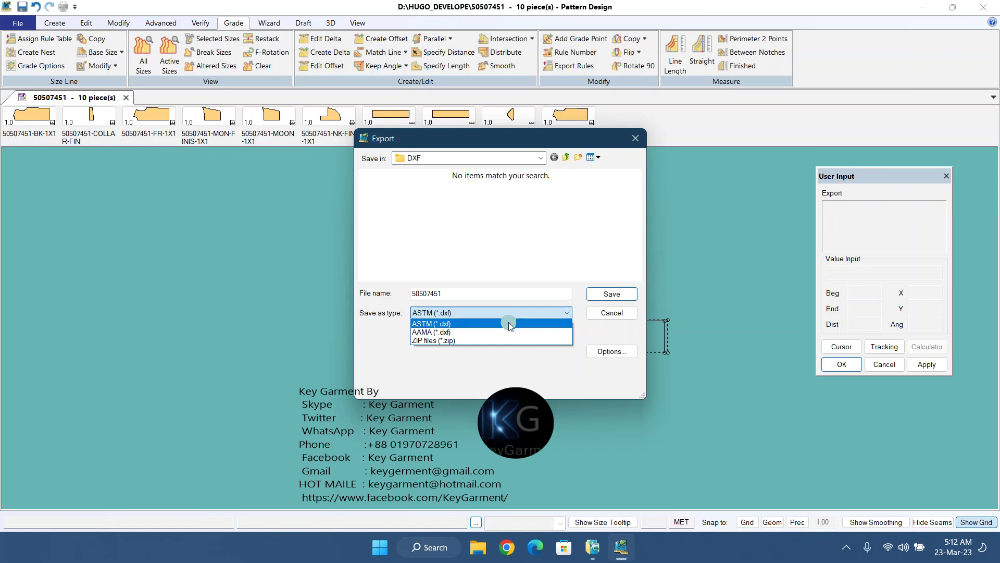
click(449, 332)
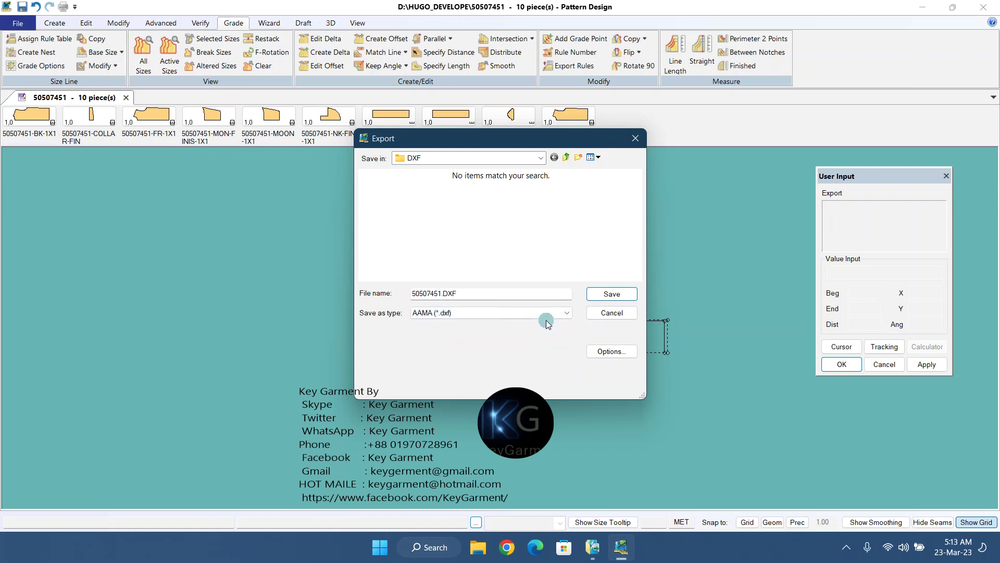
Step: Set the export options to METRIC units with the Export Graded Nest rule option and accept them
click(607, 356)
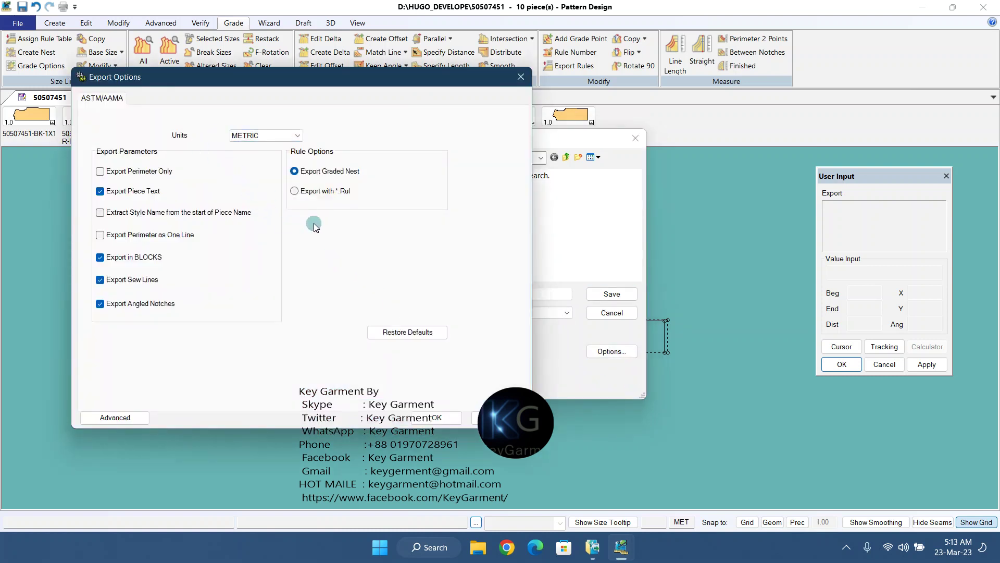
click(276, 135)
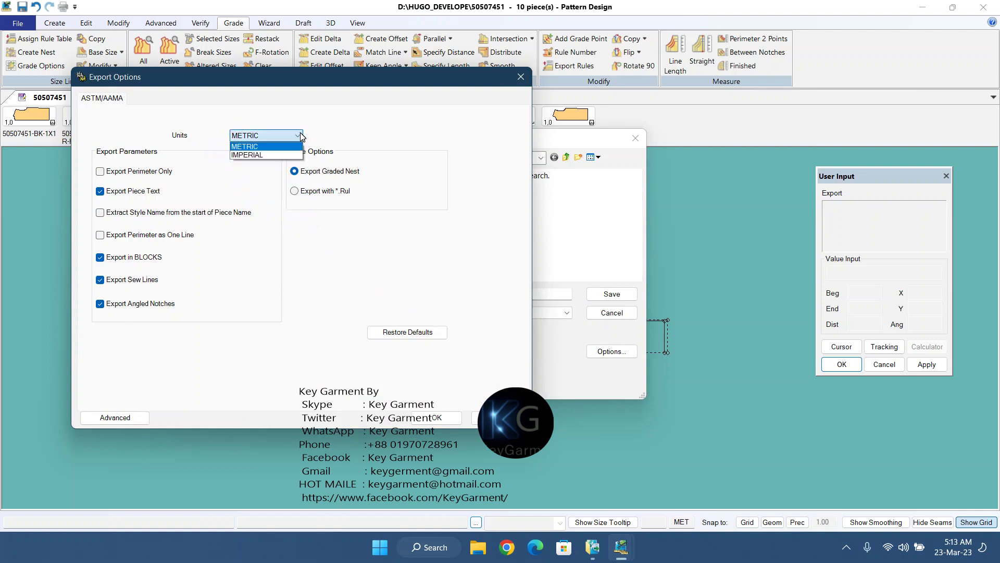
click(249, 156)
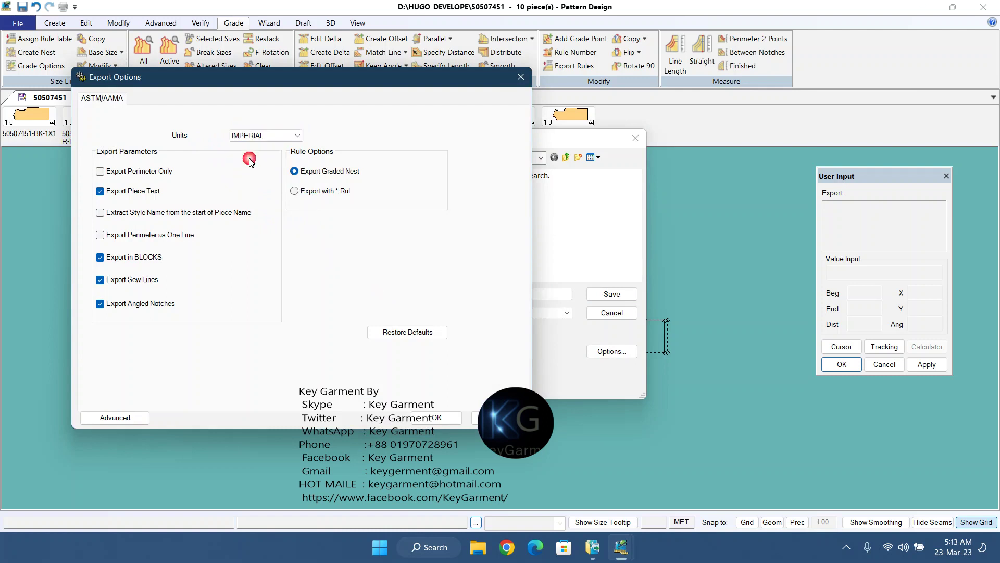
click(300, 136)
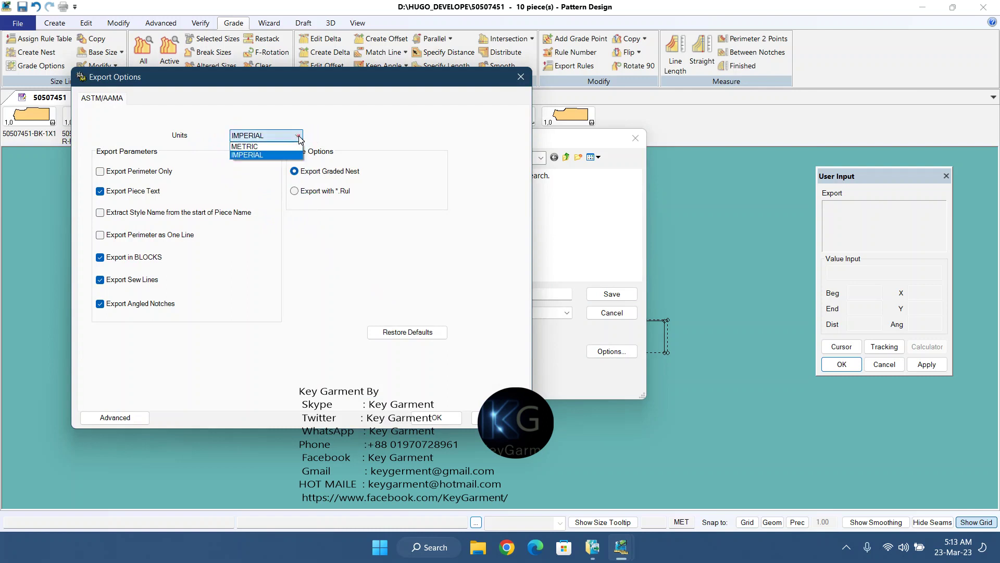
click(245, 147)
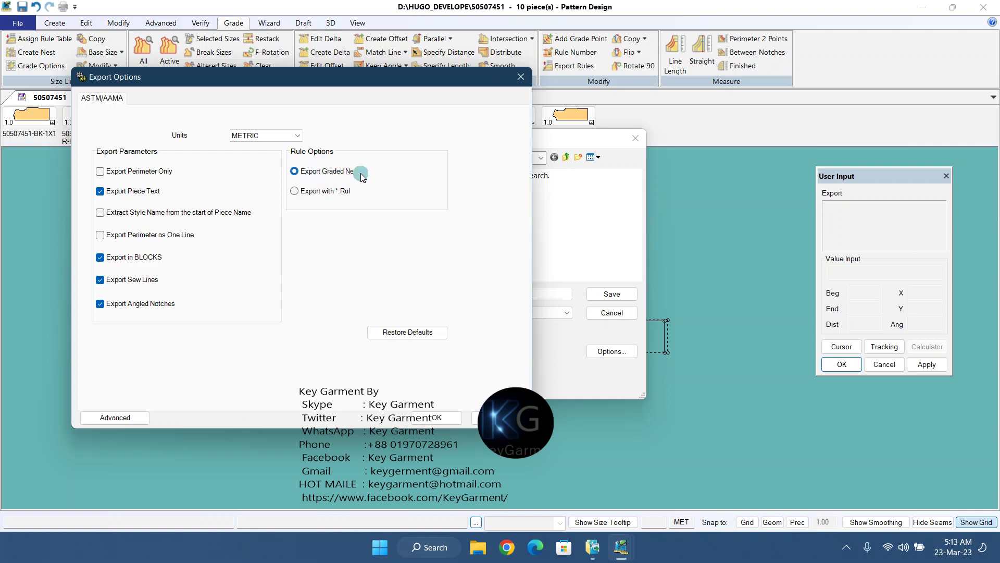
click(295, 193)
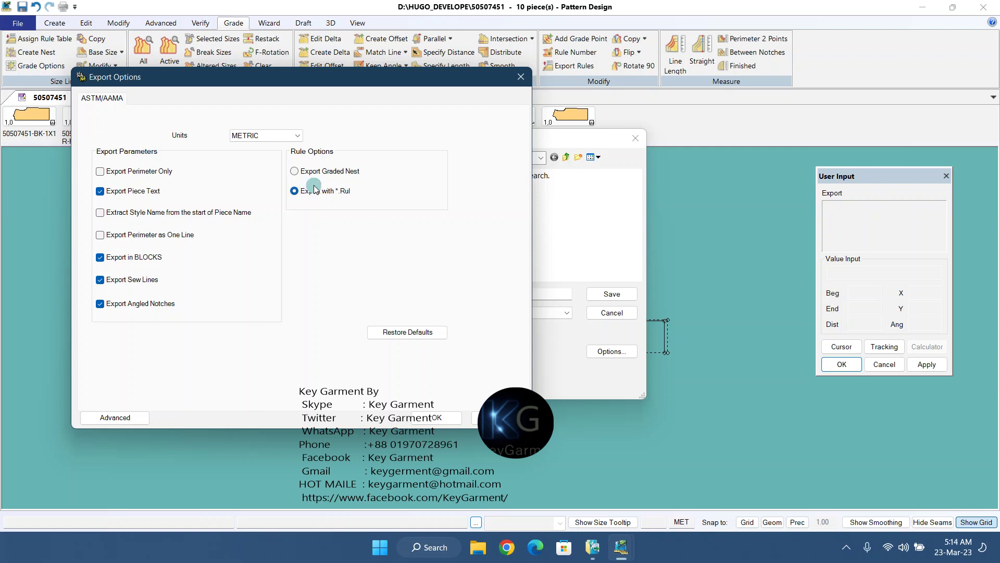
click(302, 174)
click(295, 173)
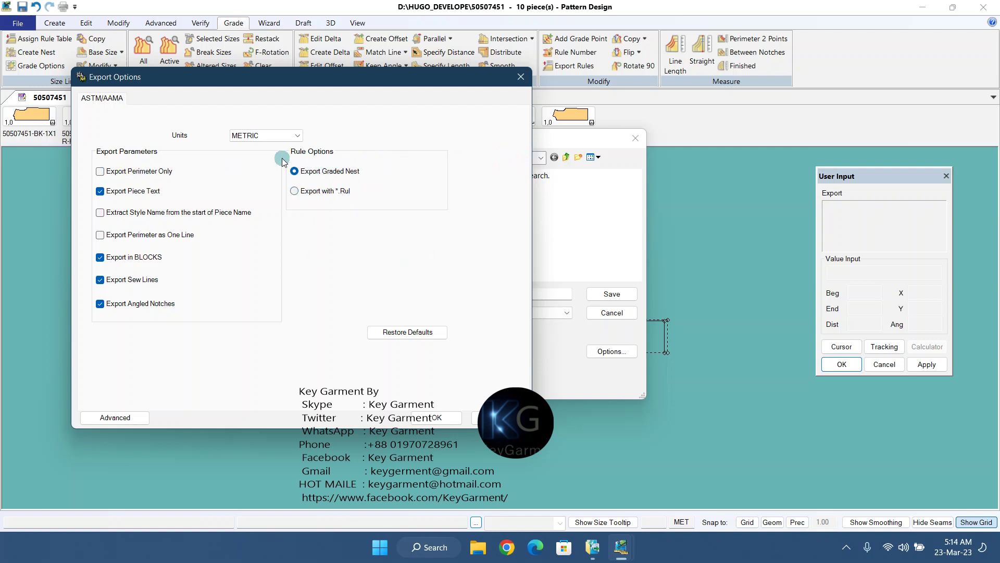
click(437, 417)
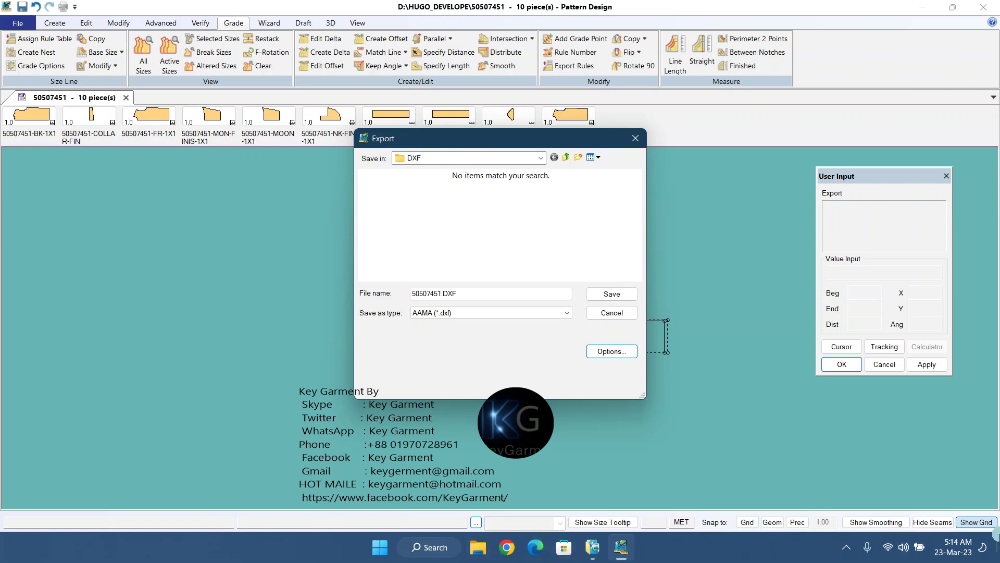
Step: Check the contents of the DXF folder on the desktop and return to the export
click(621, 547)
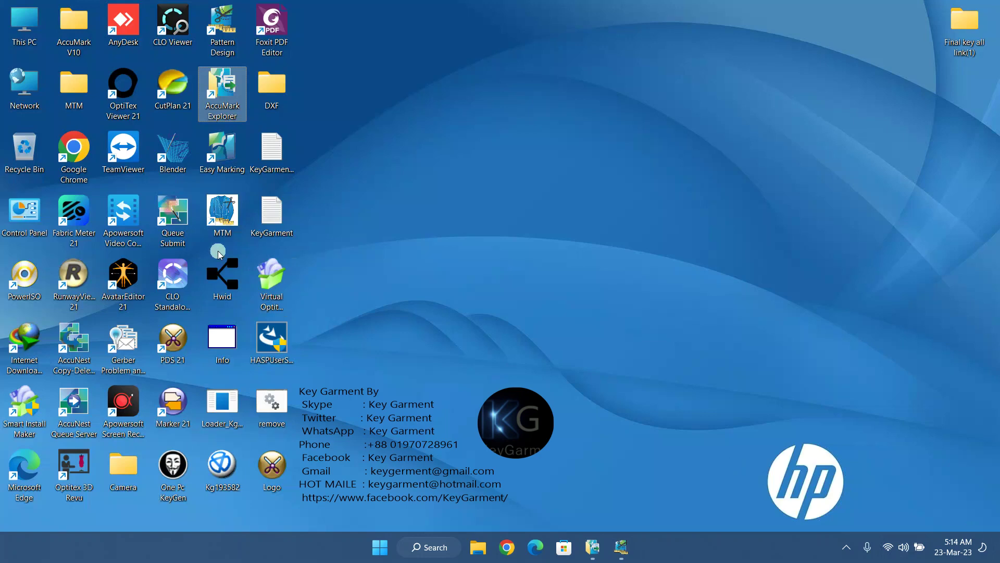
click(272, 82)
double_click(272, 83)
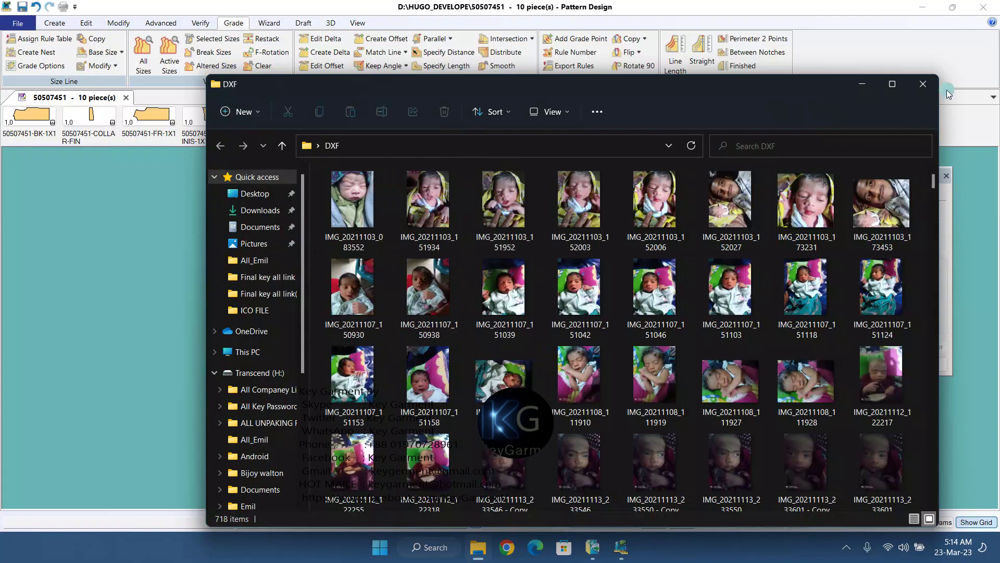
click(921, 85)
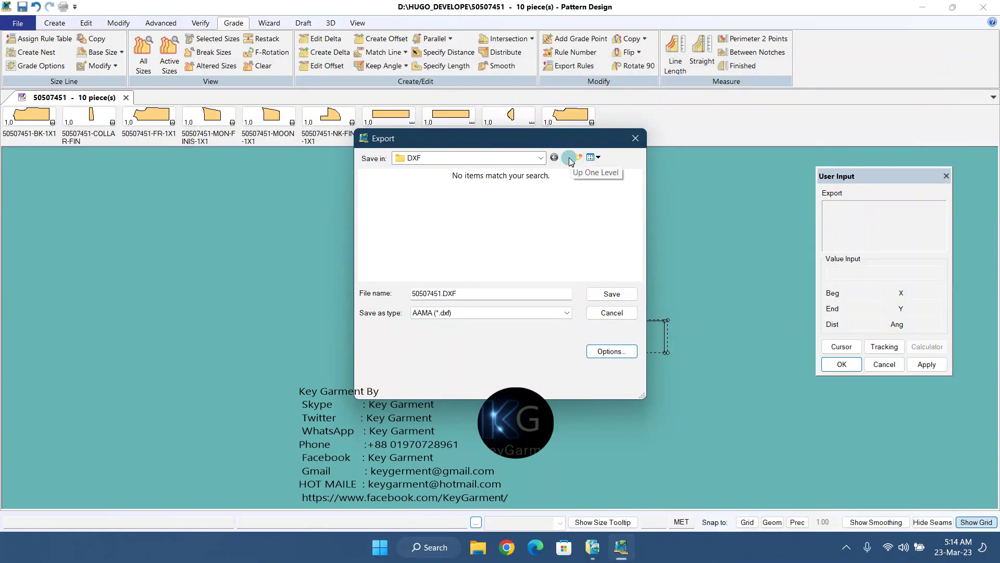
Step: Save the export as 50507451.DXF in the desktop folder Final key all link(1), continuing without bookmark information
click(542, 162)
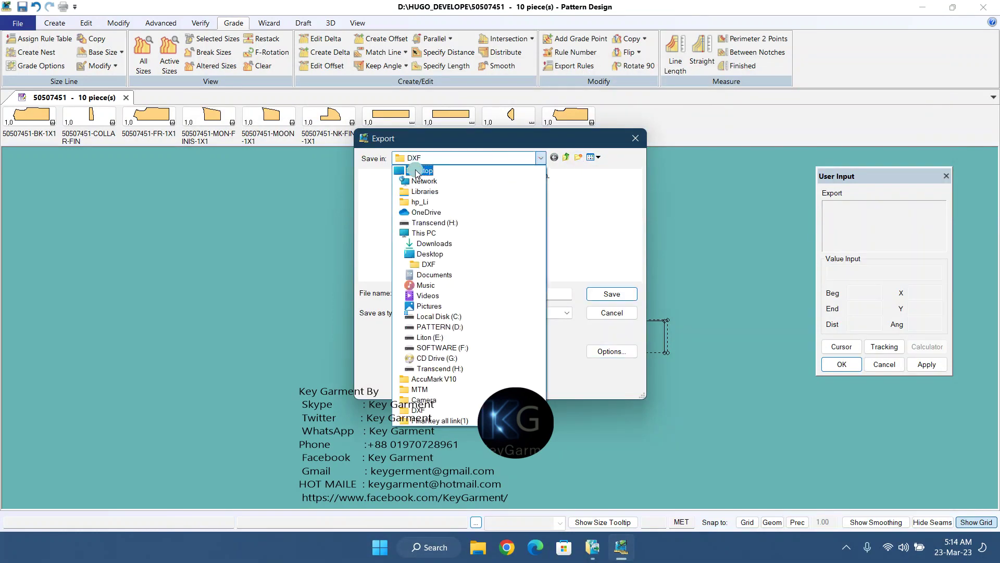
click(417, 170)
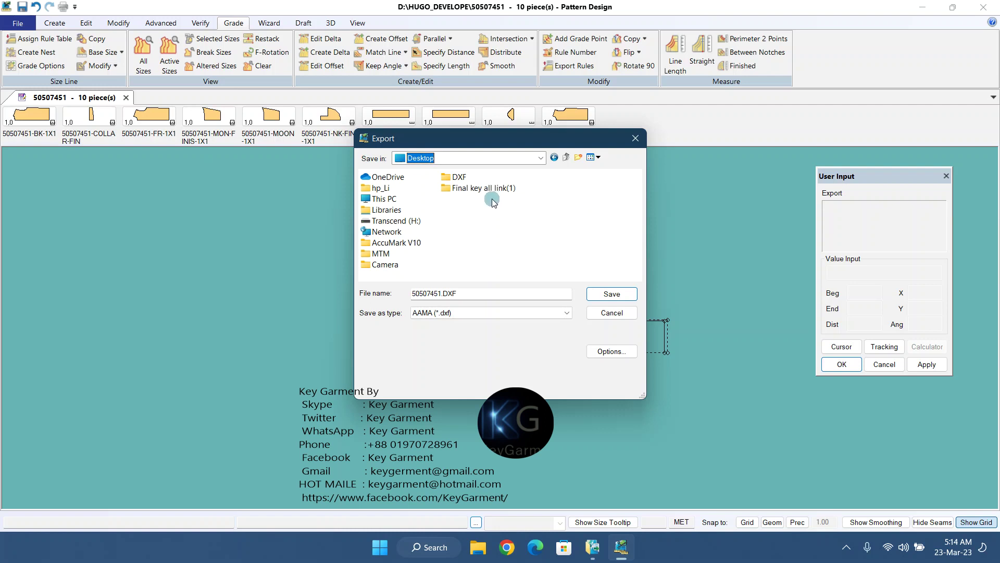
double_click(479, 190)
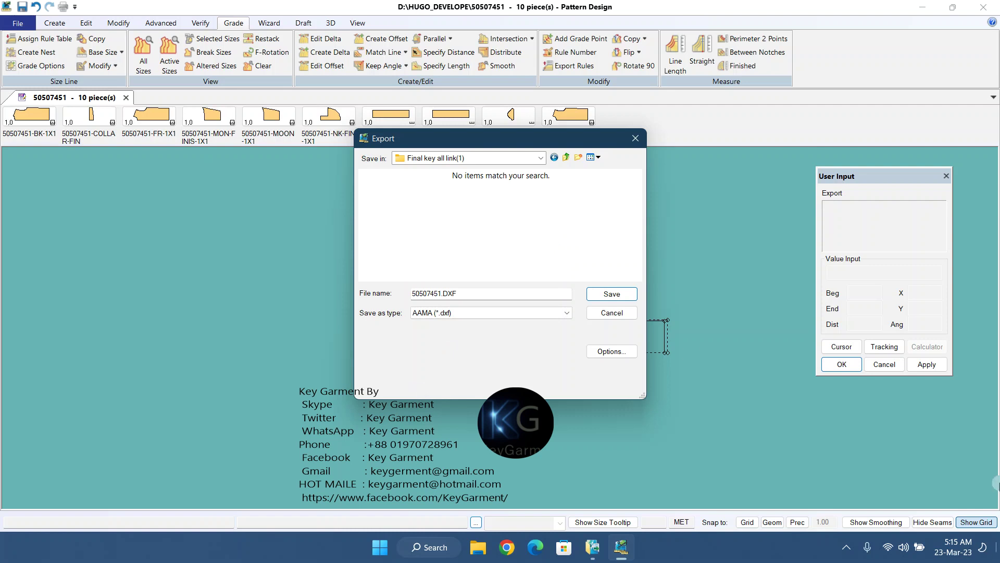
click(996, 559)
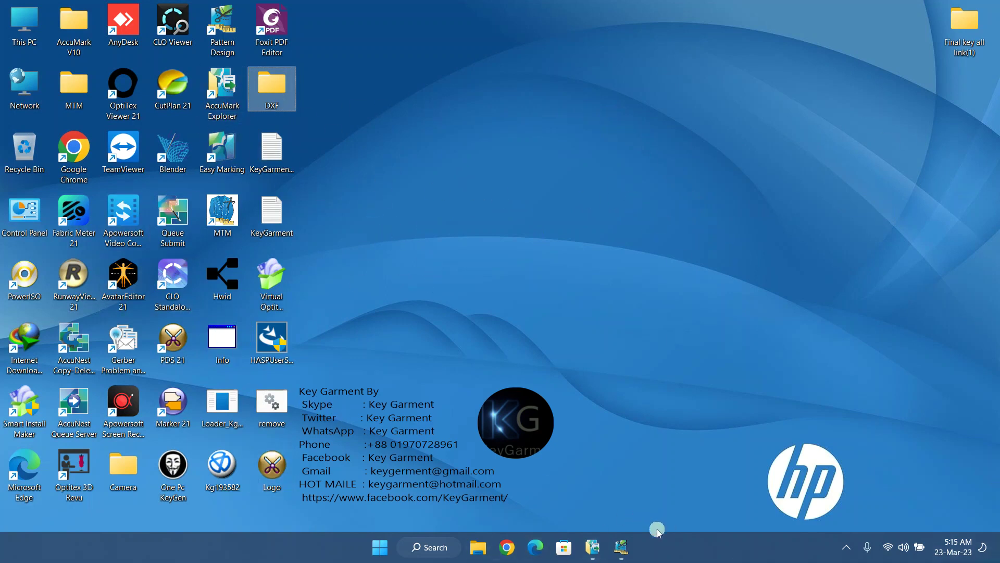
click(621, 547)
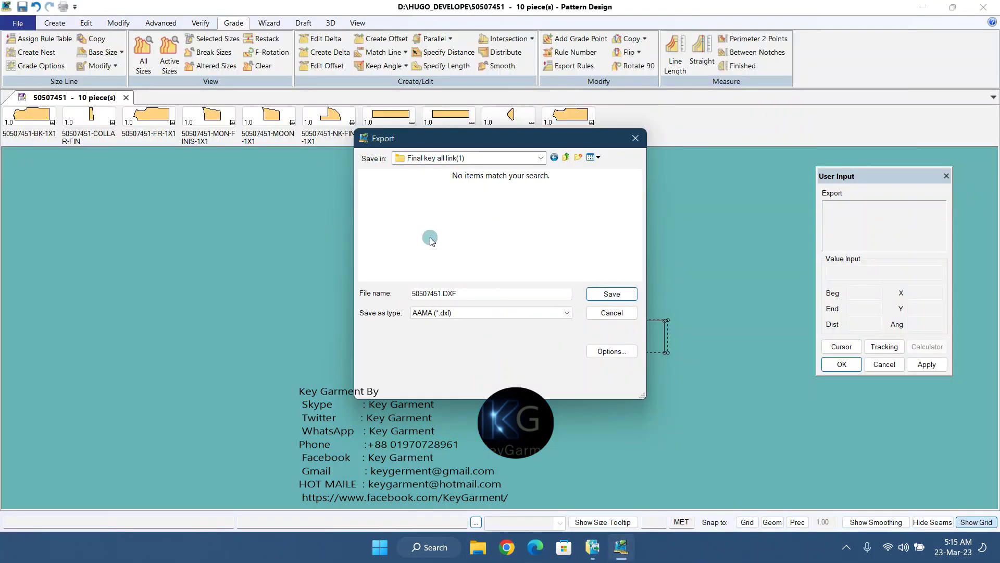
click(615, 295)
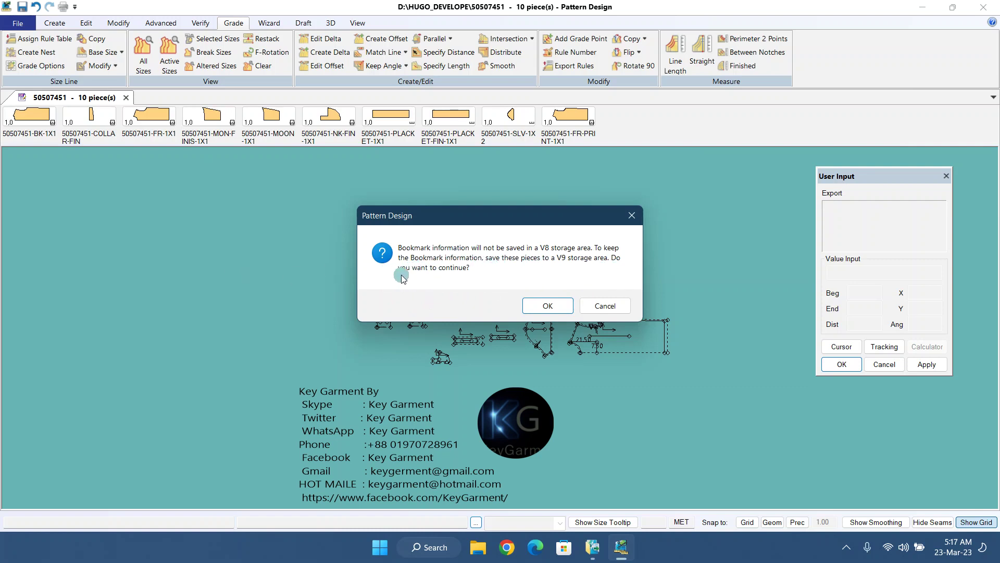
click(544, 307)
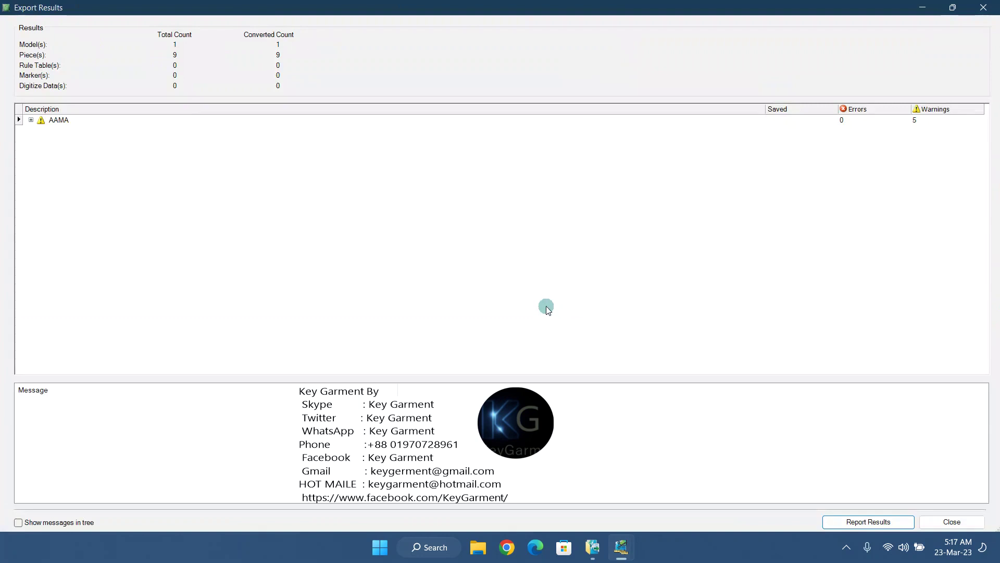
Step: Examine the export results of 50507451.DXF down to the individual pieces and close the report
click(33, 123)
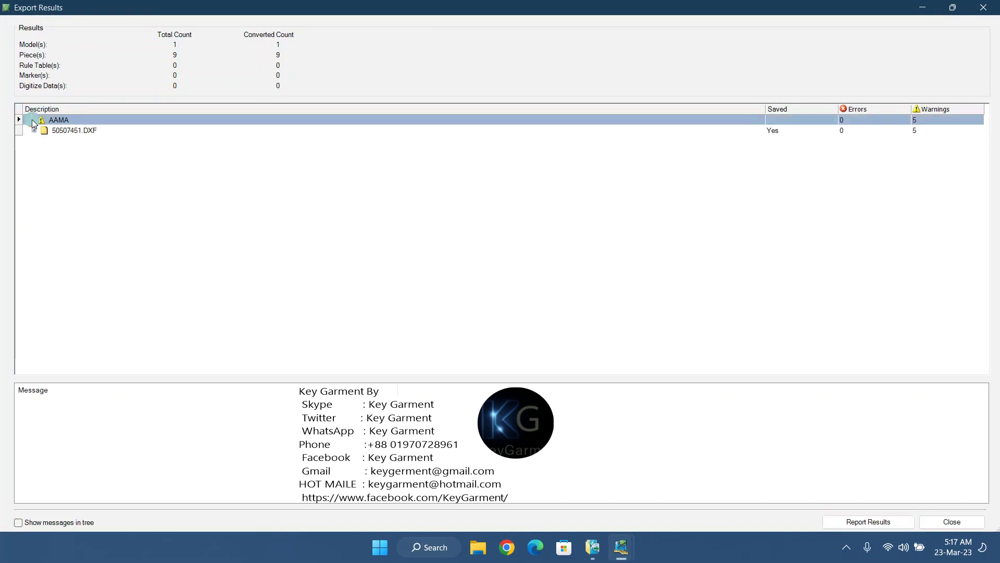
click(35, 130)
click(33, 133)
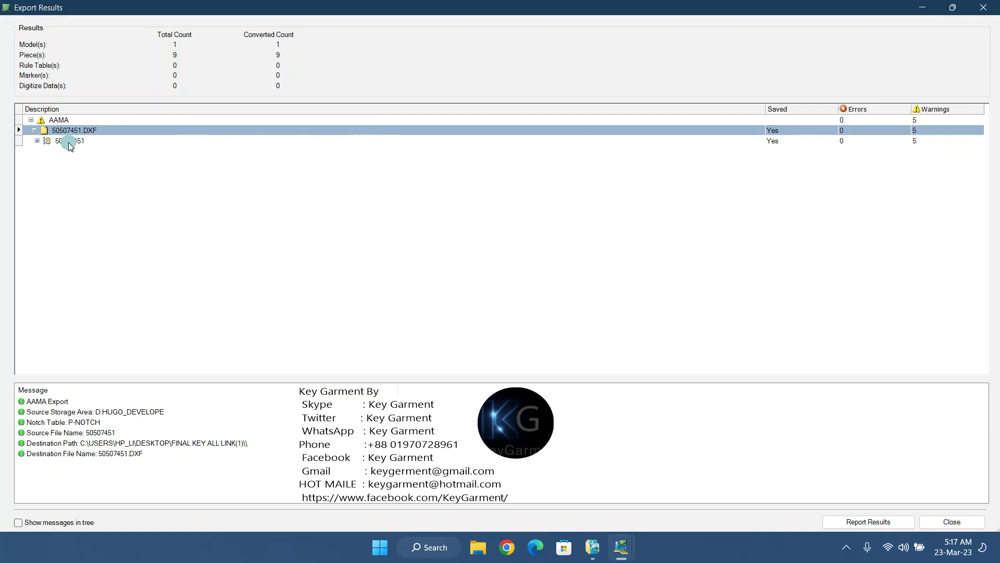
click(37, 142)
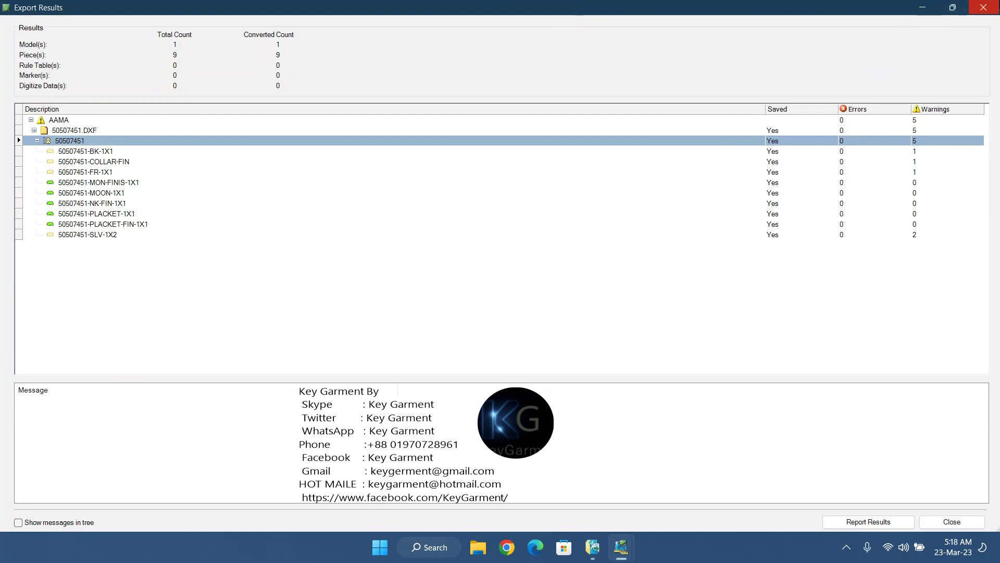
click(983, 7)
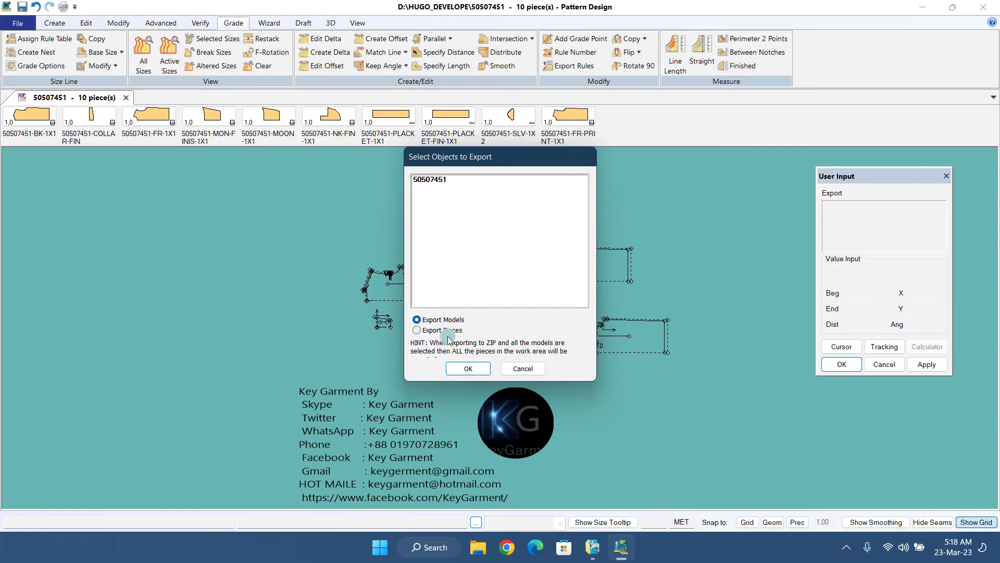
click(416, 330)
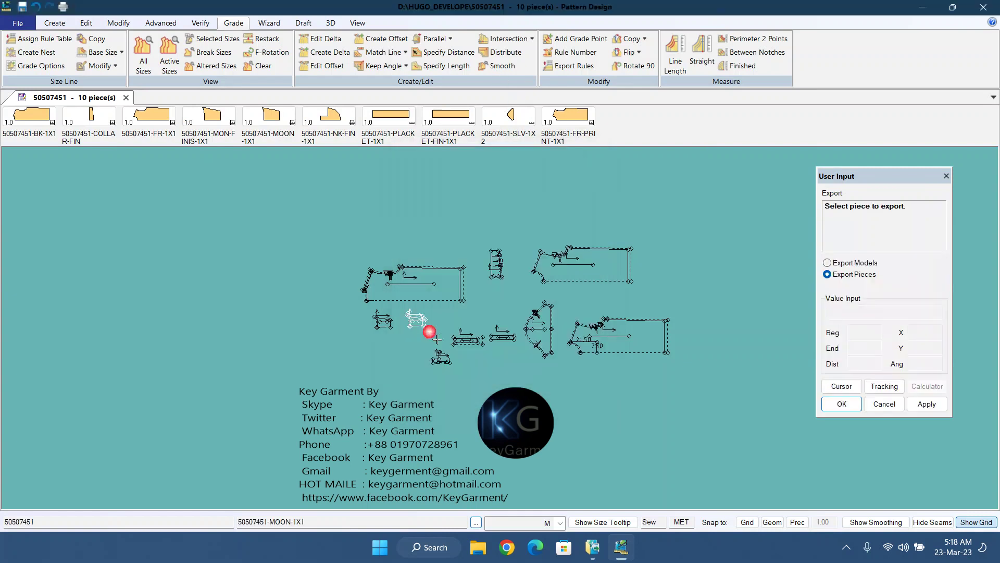
right_click(776, 178)
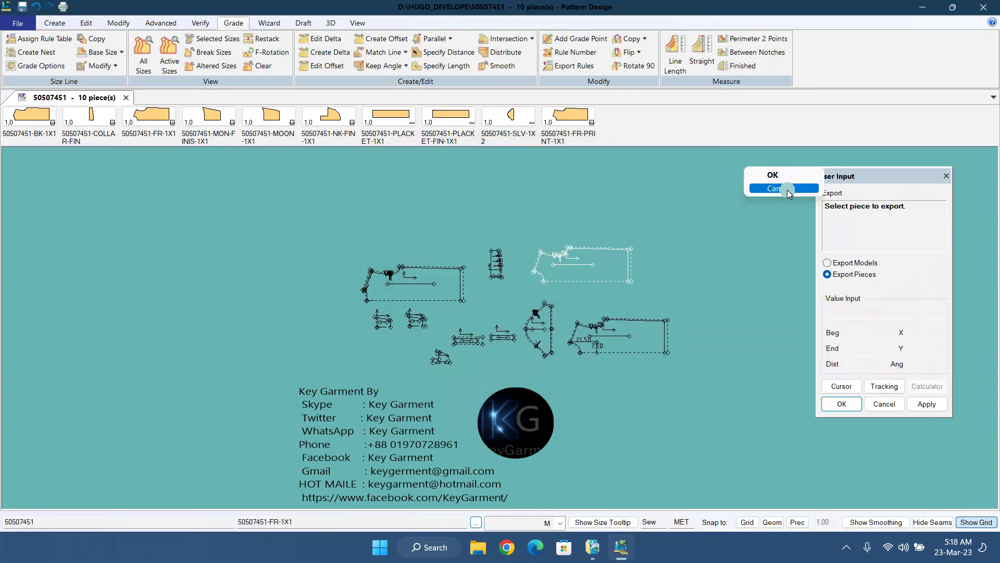
click(787, 190)
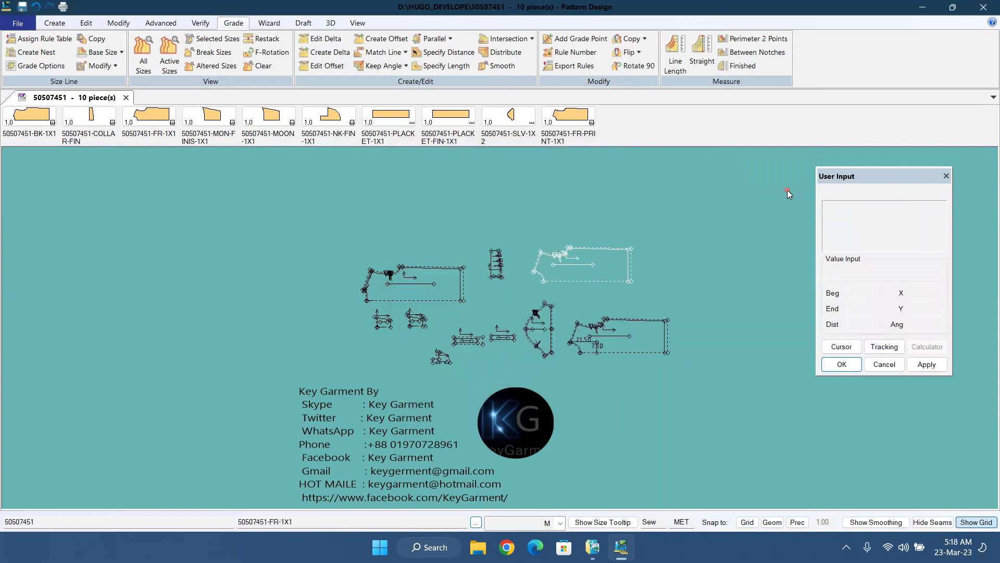
Step: Check the exported 50507451 DXF file in the desktop folder Final key all link(1)
click(920, 7)
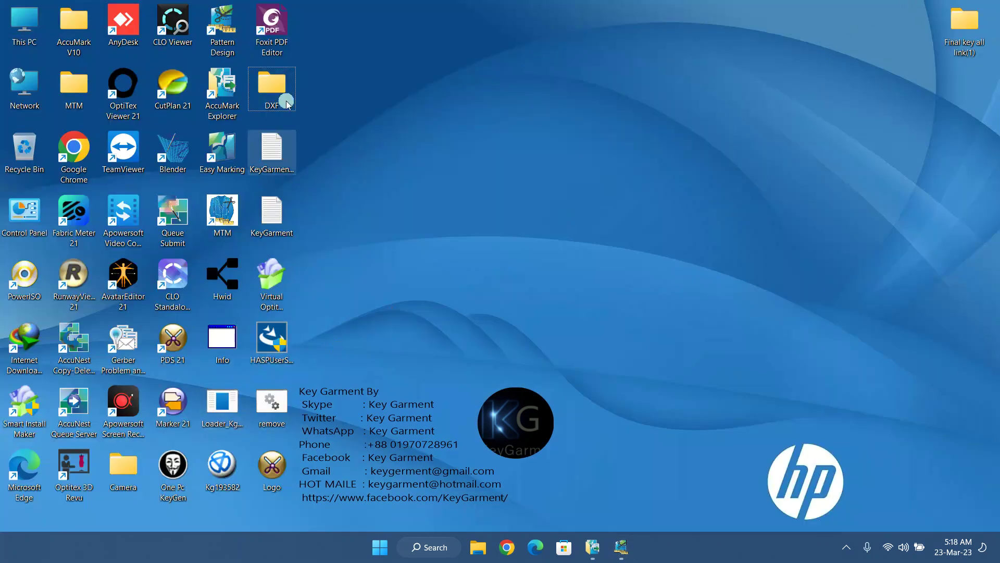
double_click(966, 26)
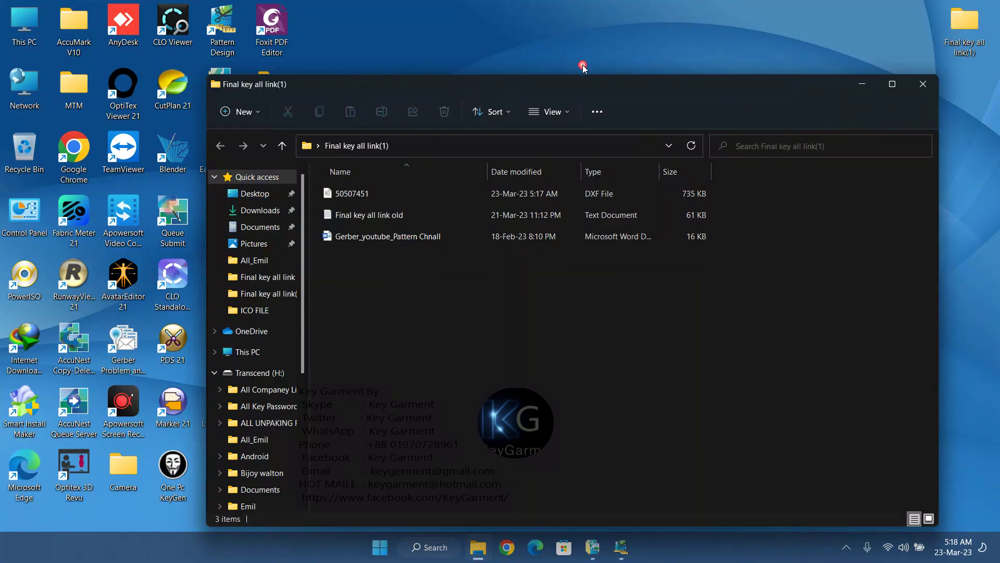
drag(446, 86, 691, 16)
click(593, 137)
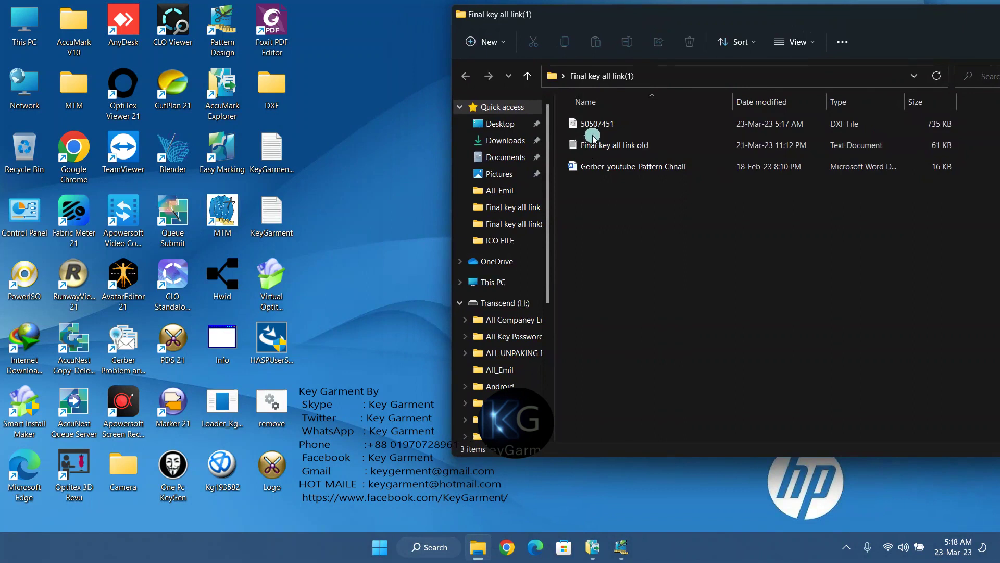
click(599, 125)
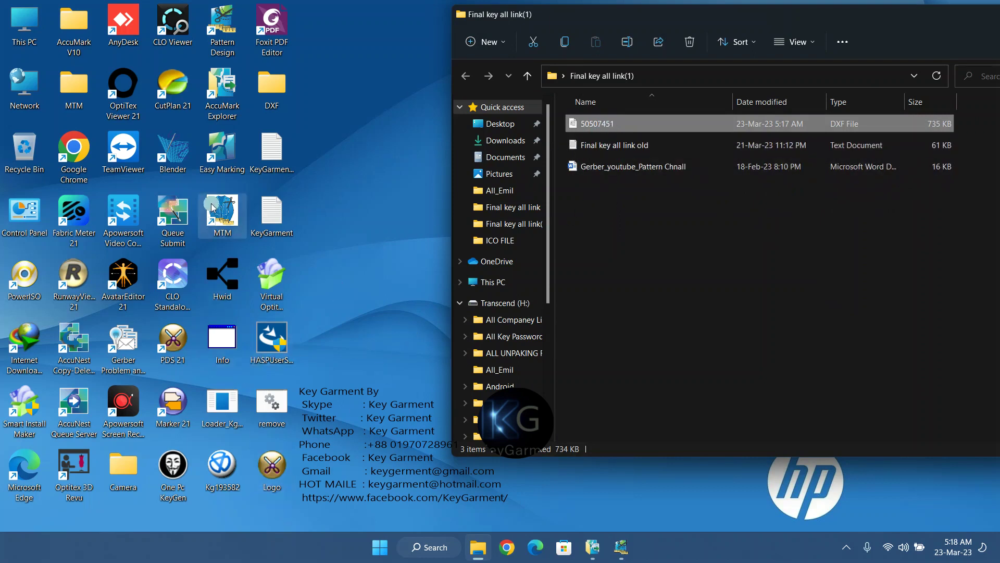
Step: Launch Optitex PDS 21 from the desktop
click(173, 343)
double_click(174, 342)
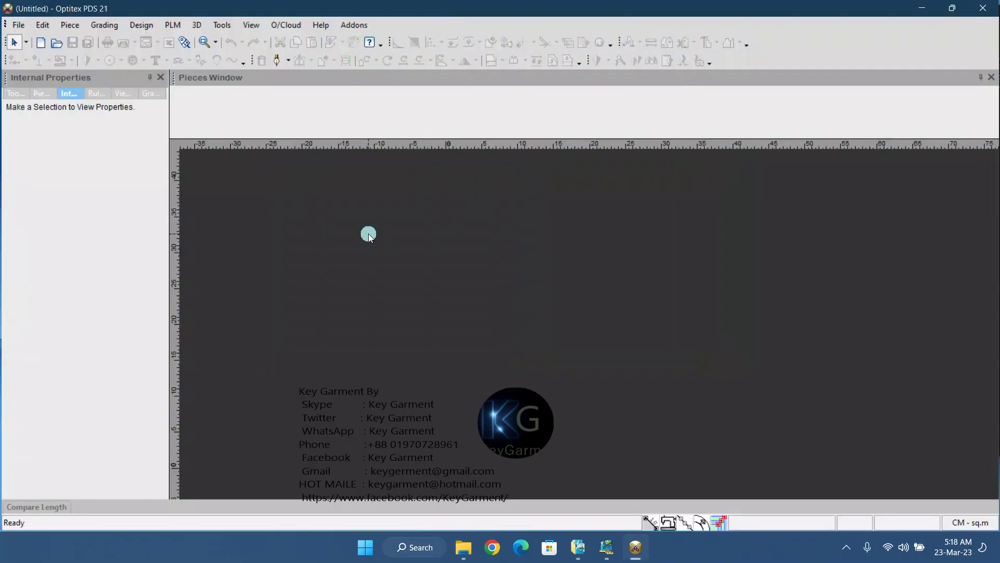
Step: Import the 50507451 DXF from the desktop folder Final key all link(1) in AAMA format, and discard the import for a new style
click(17, 24)
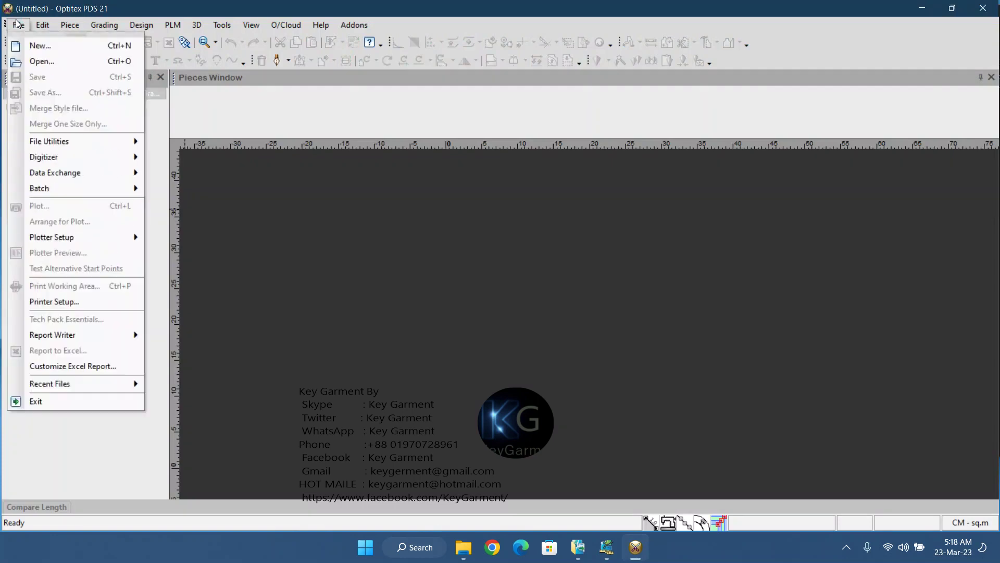
mouse_move(68, 173)
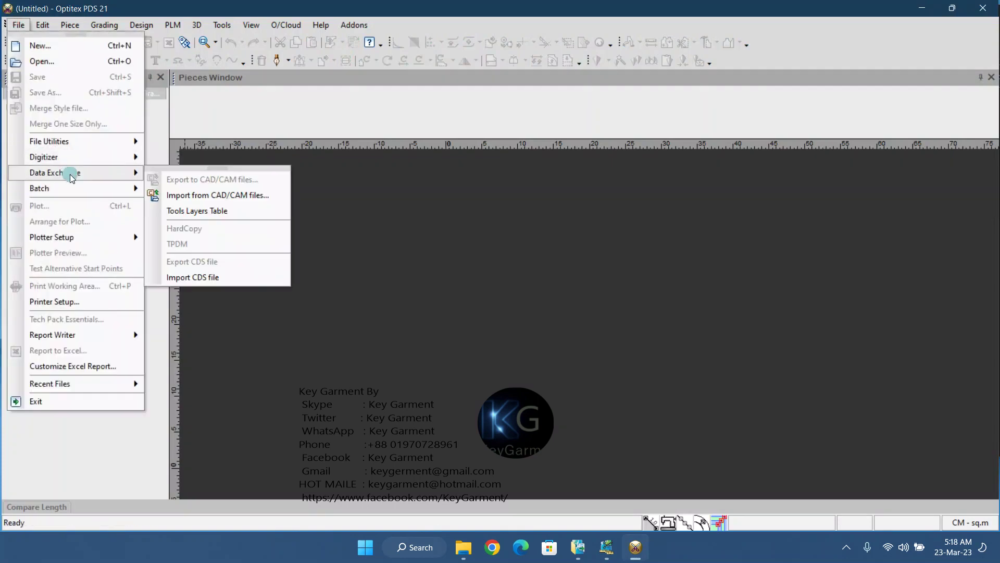
click(224, 194)
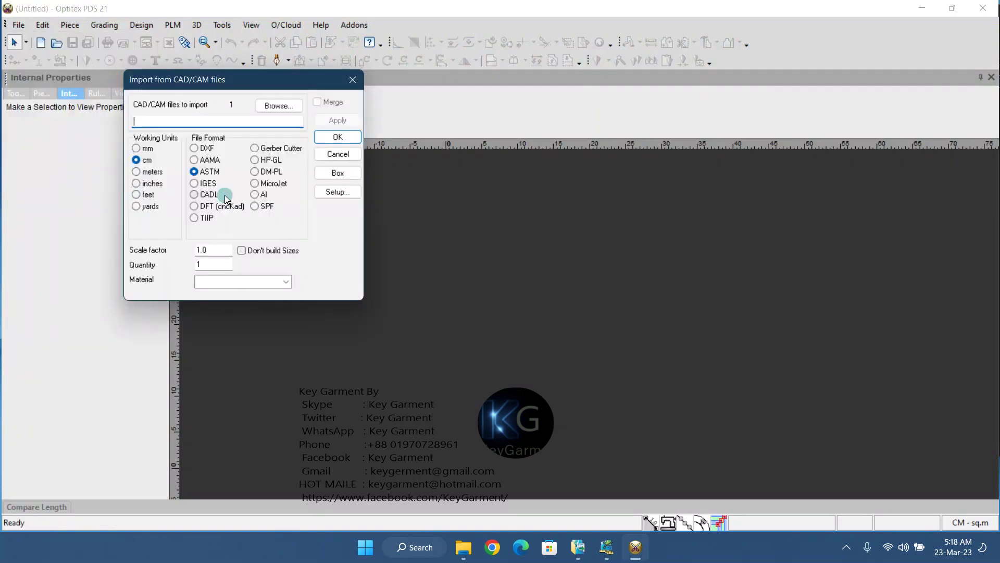
click(196, 161)
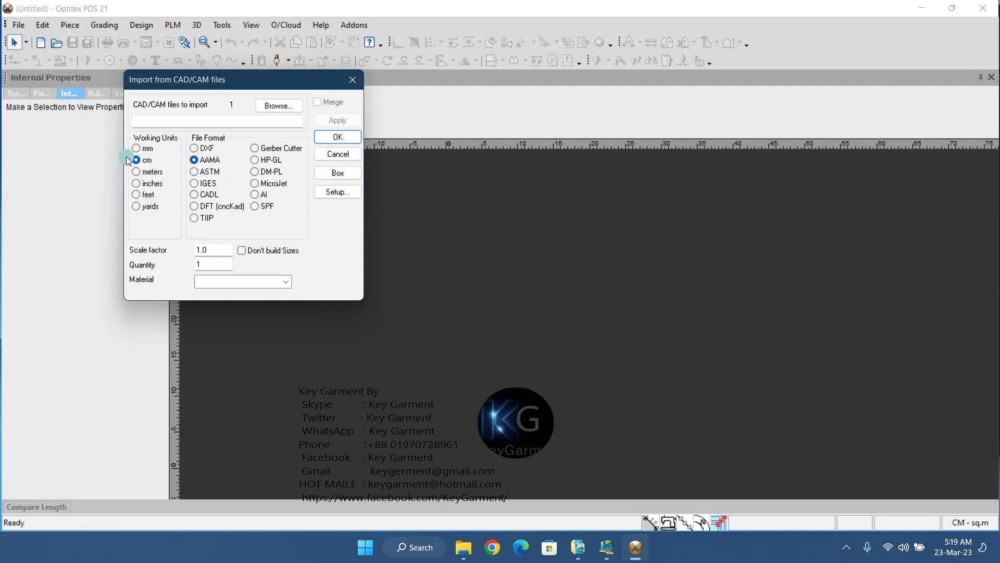
click(287, 115)
click(92, 123)
click(37, 151)
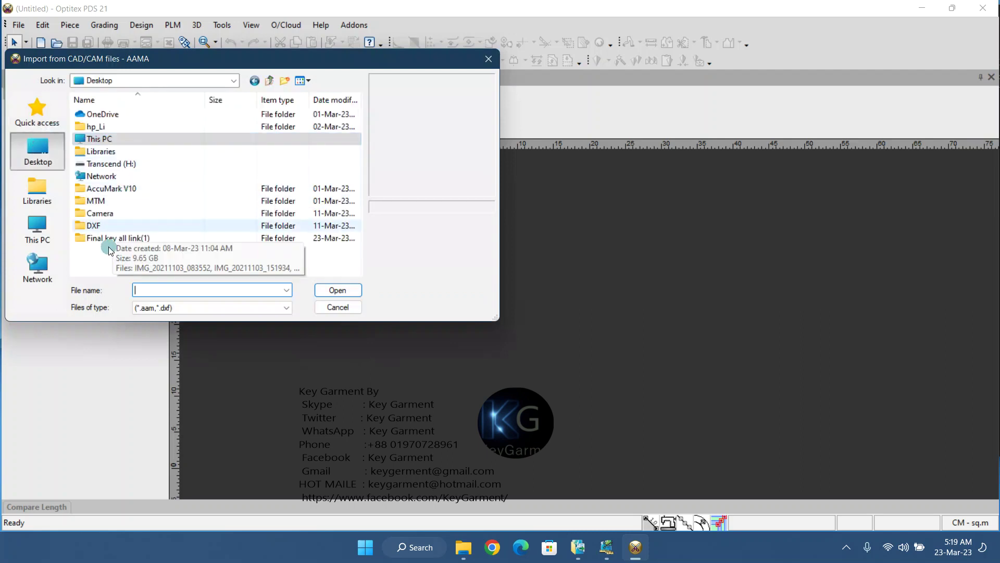
double_click(116, 239)
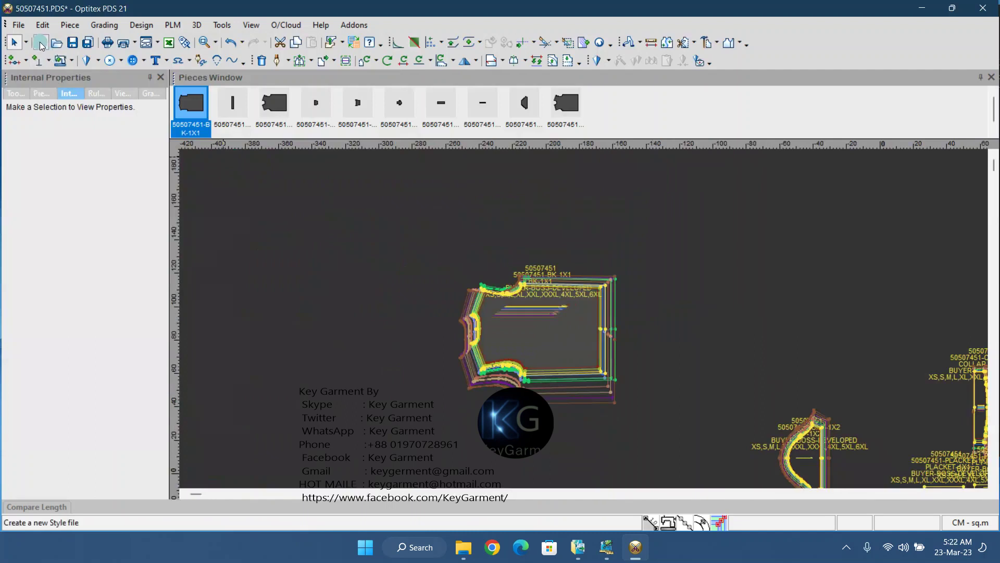
click(41, 42)
click(503, 300)
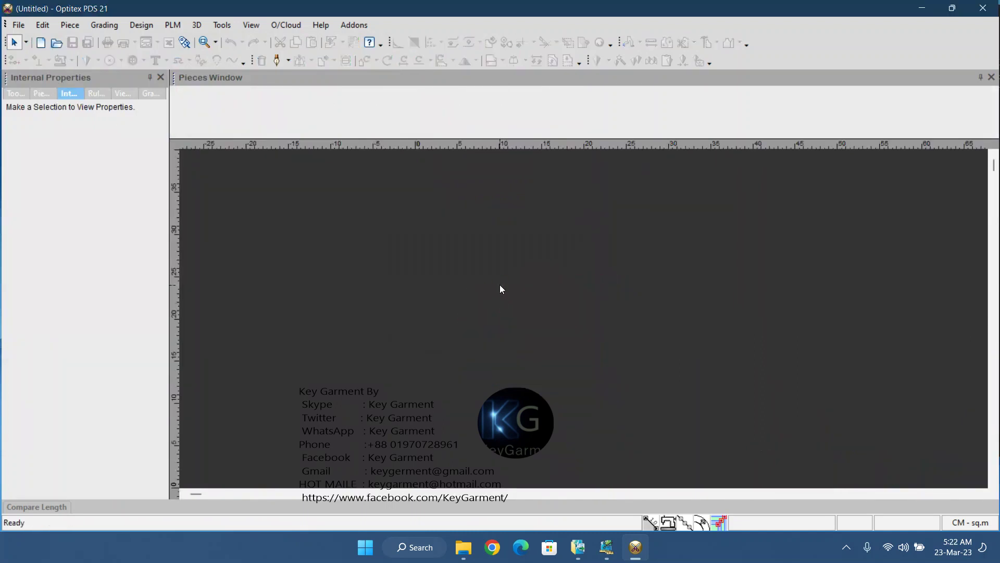
Step: Import 50507451 from the Final key all link(1) folder as an ASTM file with centimetre working units
click(20, 25)
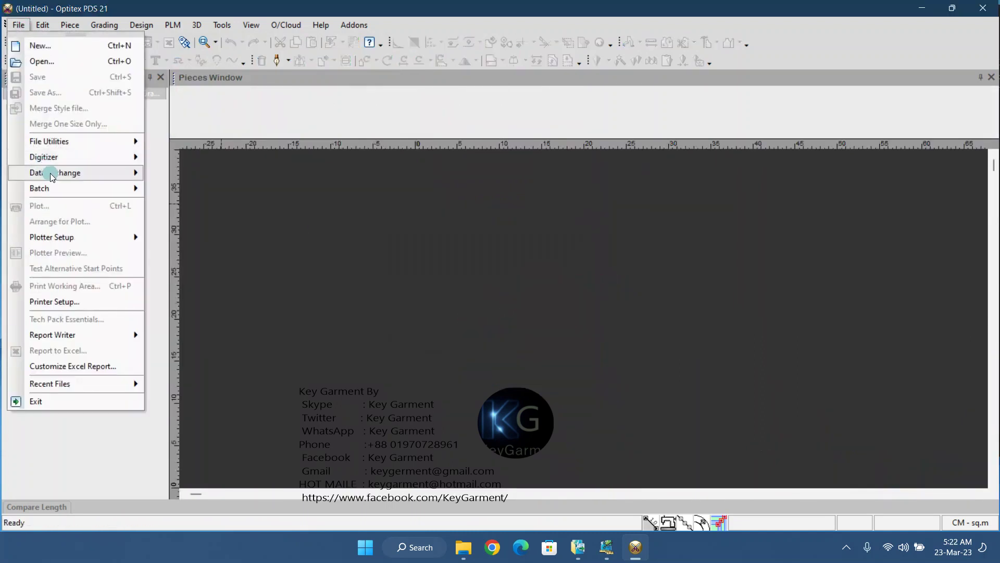
mouse_move(63, 172)
click(202, 196)
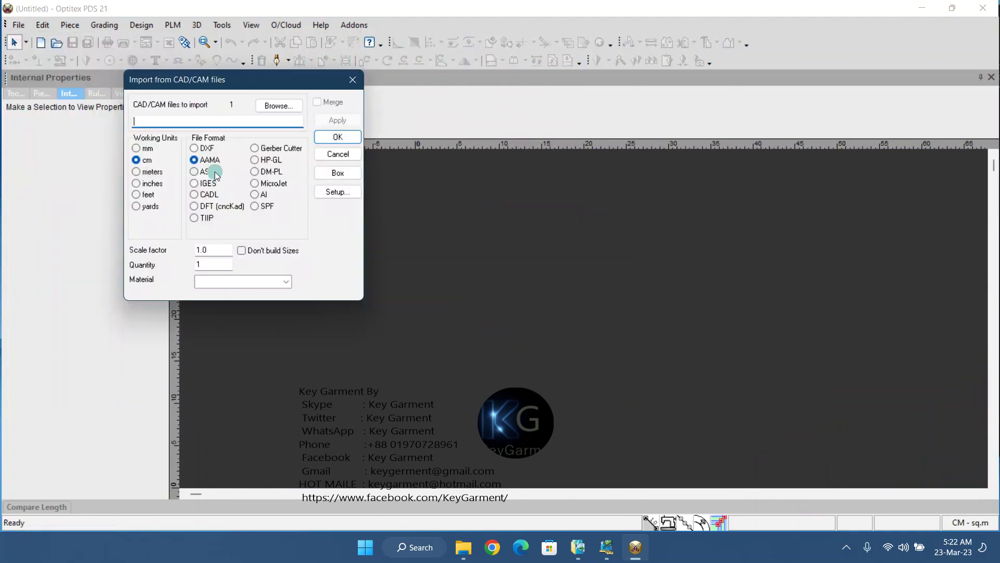
click(270, 107)
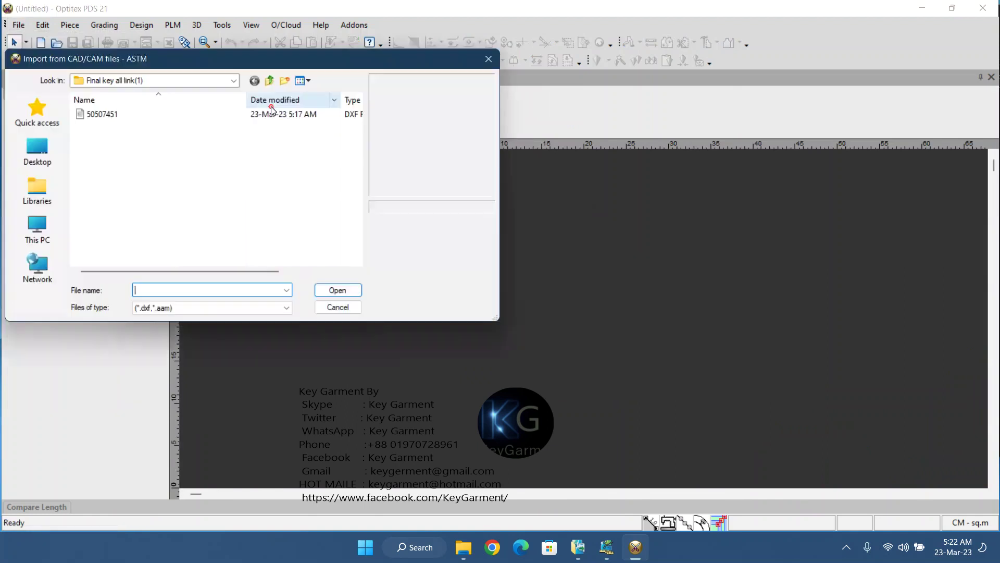
click(96, 102)
click(316, 290)
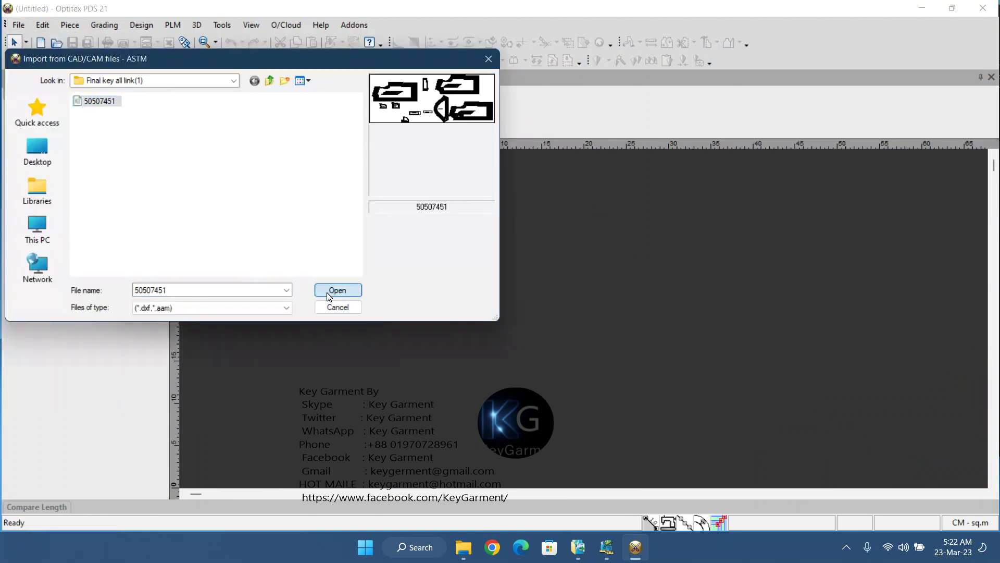
click(339, 137)
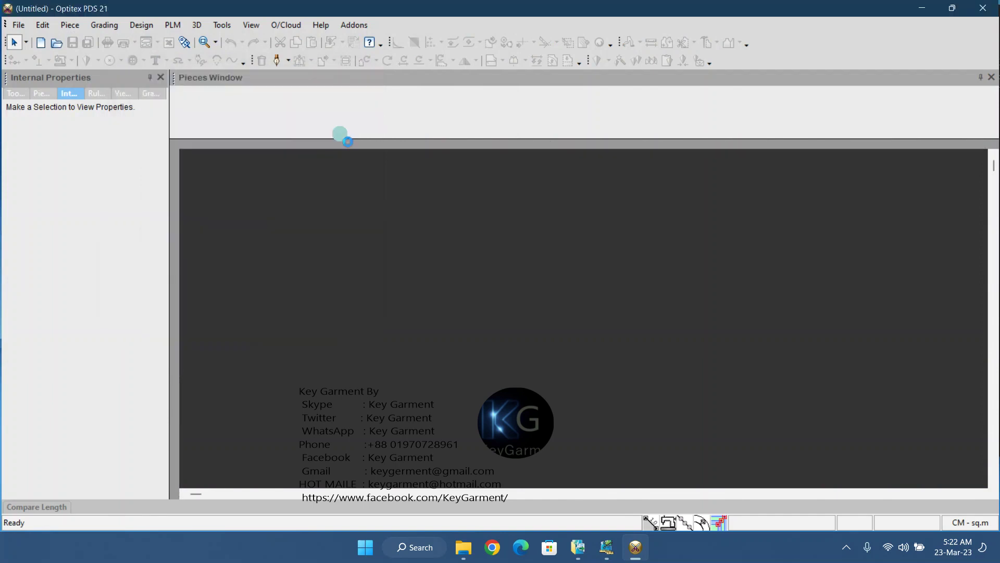
Step: Move the front piece 50507451-FR-1X1 to free space above the other imported pieces
drag(432, 289, 463, 239)
scroll(569, 319, up, 1)
scroll(569, 318, up, 2)
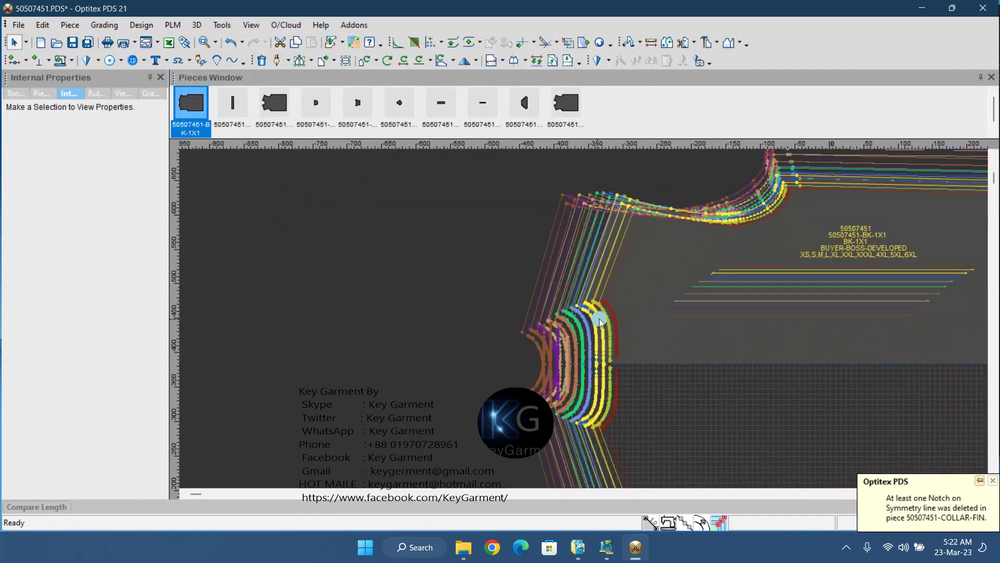
scroll(583, 319, down, 3)
scroll(596, 319, down, 3)
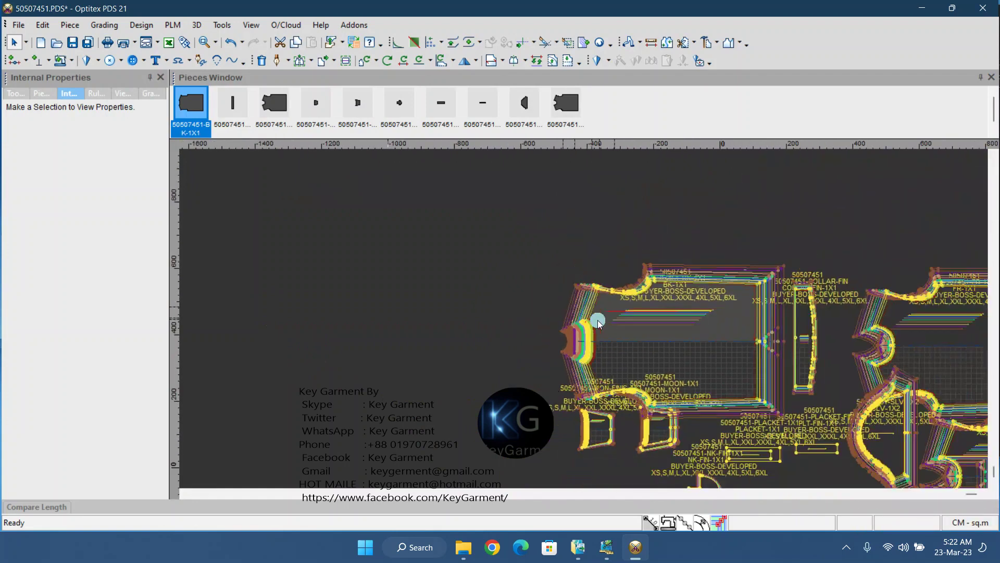
scroll(600, 312, down, 1)
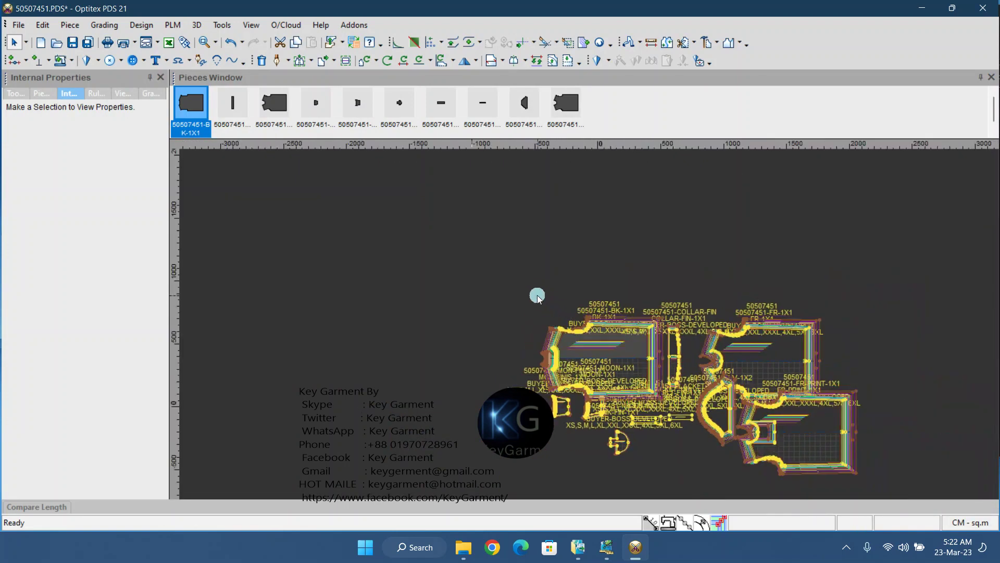
drag(802, 351, 792, 219)
scroll(588, 320, up, 7)
scroll(584, 316, down, 2)
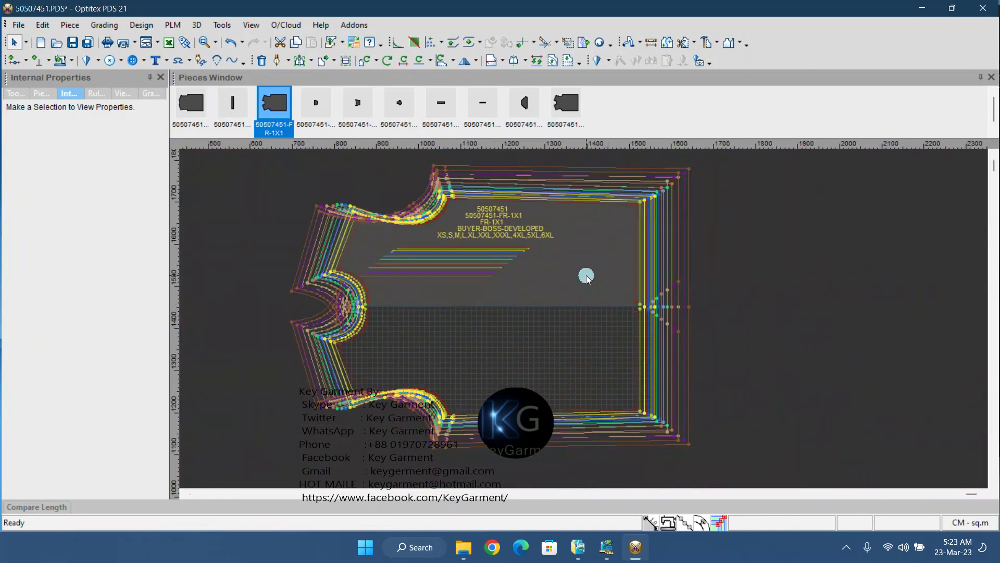
Step: Stack the graded nest of the front piece FR-1X1 by baseline
click(105, 27)
mouse_move(120, 60)
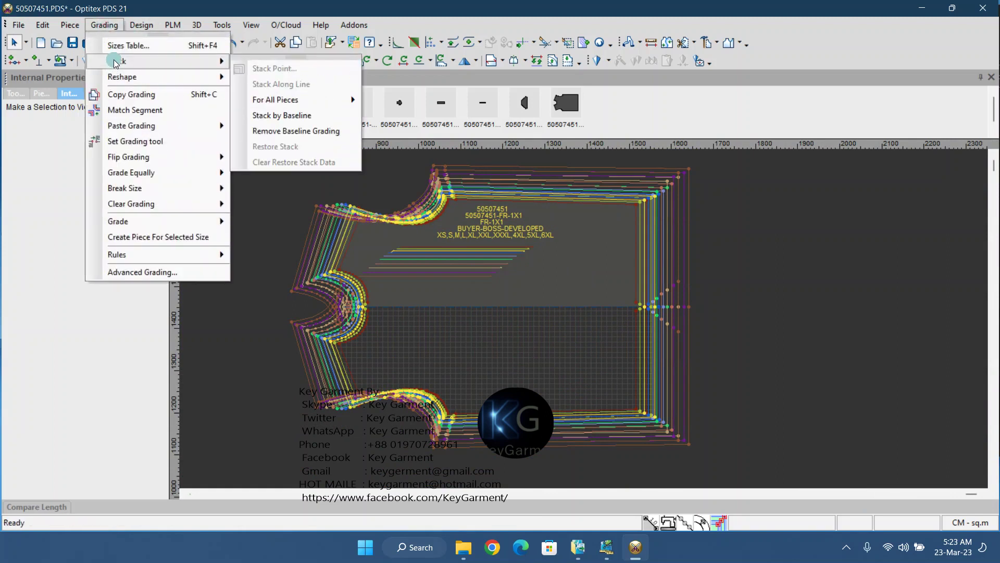
click(299, 118)
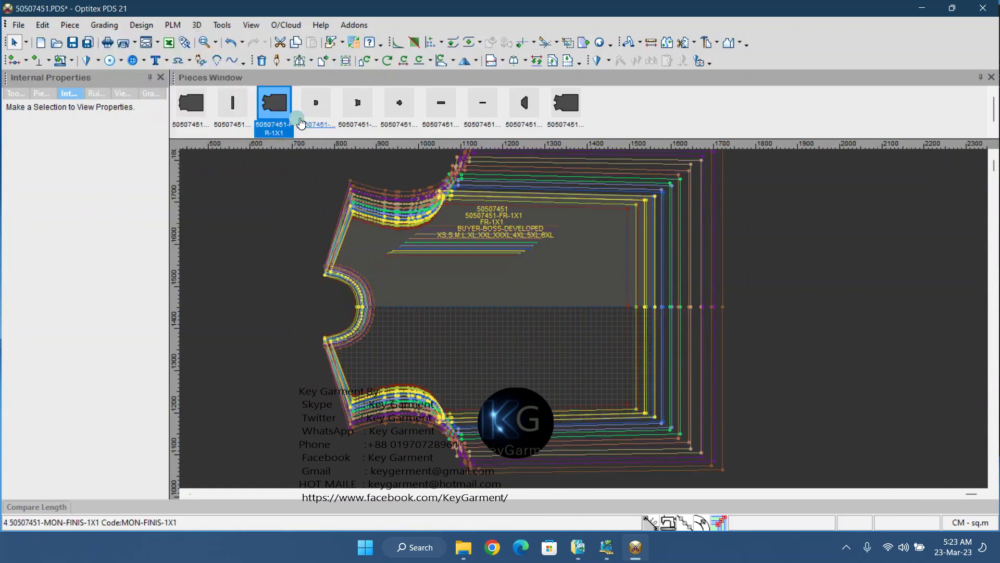
Step: Examine the stacked size lines of the front piece up close and in relation to the other imported pieces
scroll(484, 301, up, 1)
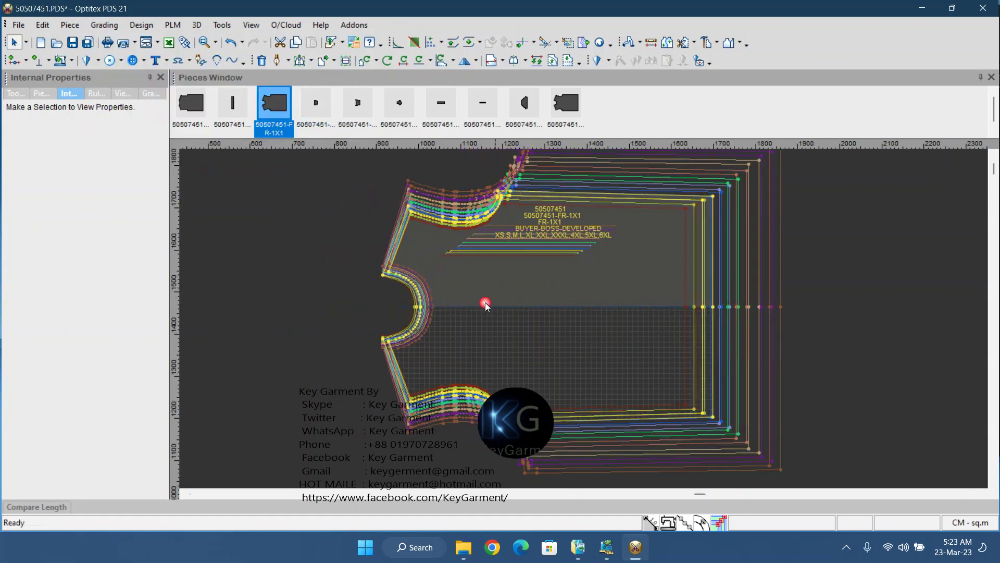
scroll(584, 322, up, 1)
scroll(587, 310, up, 1)
scroll(568, 291, down, 2)
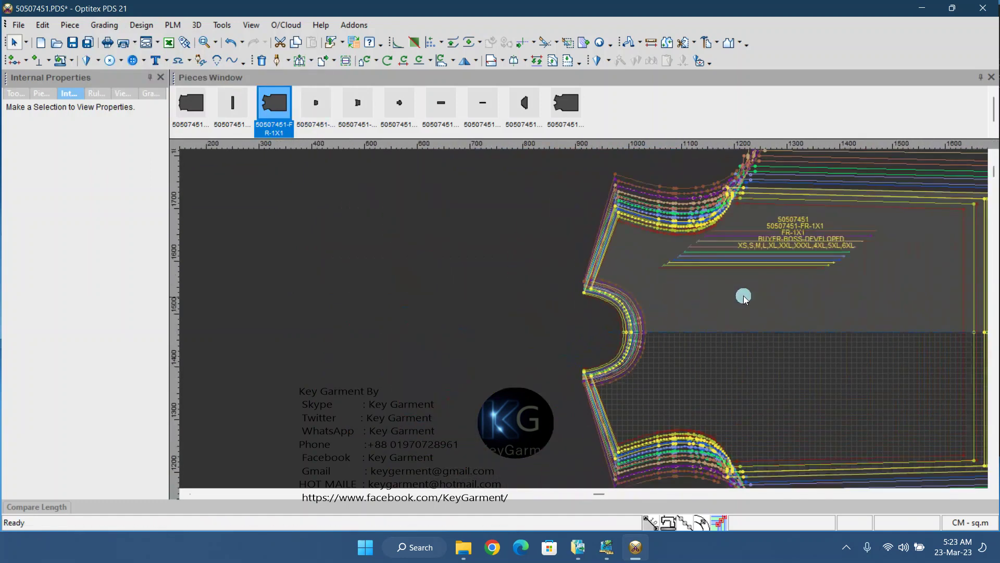
middle_drag(856, 230, 501, 389)
scroll(501, 389, up, 1)
scroll(588, 310, down, 2)
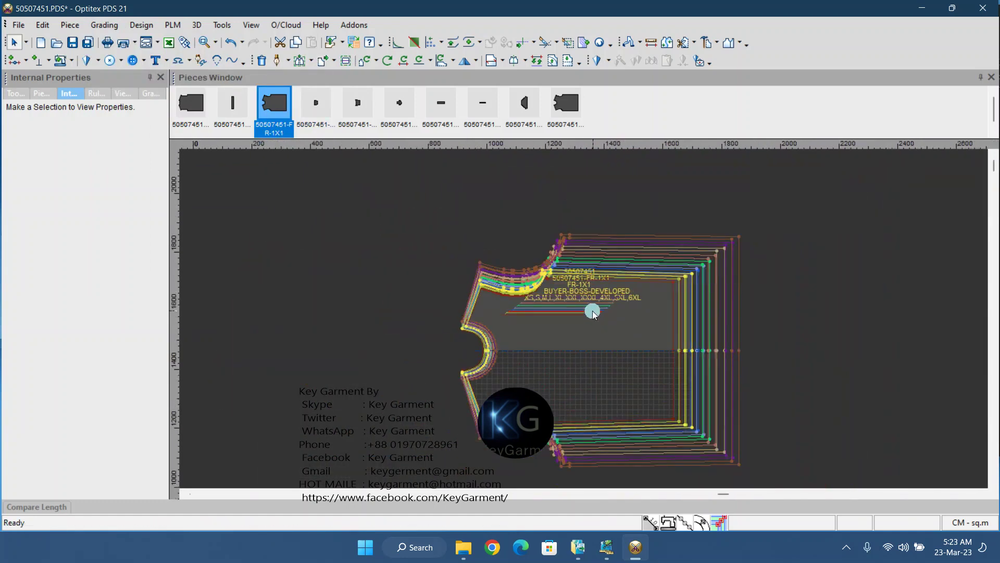
scroll(578, 318, up, 3)
scroll(580, 314, down, 2)
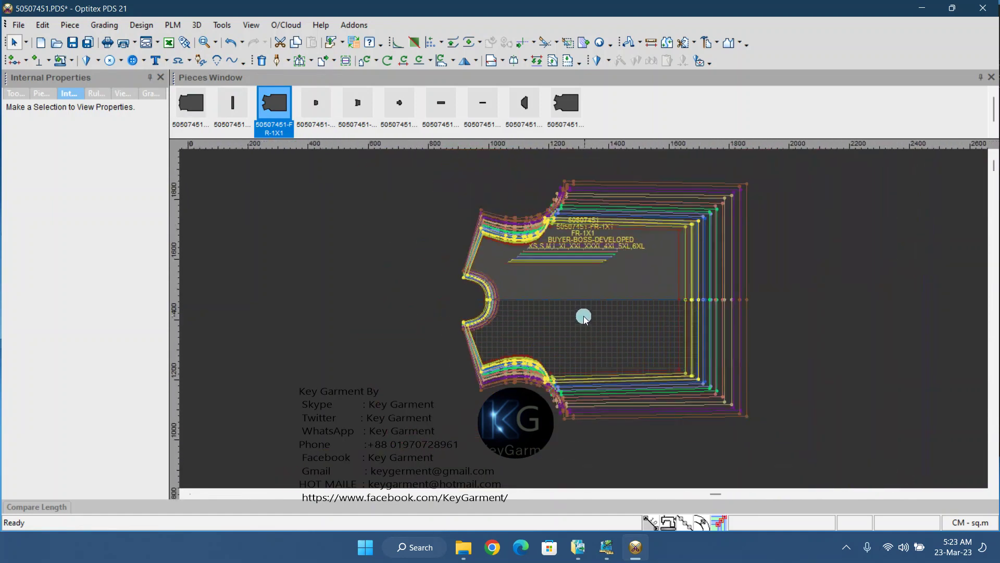
scroll(582, 316, up, 2)
scroll(588, 317, down, 3)
scroll(584, 320, down, 2)
scroll(591, 324, up, 4)
scroll(585, 297, down, 3)
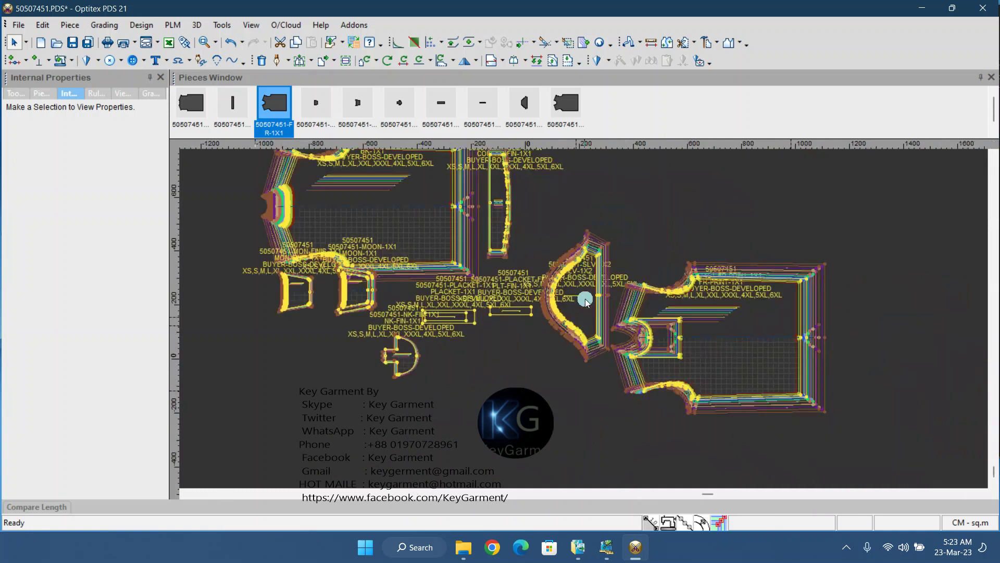
Step: Move the back piece 50507451-BK-1X1 clear of the other pieces and stack its graded nest by baseline
drag(480, 257, 392, 196)
scroll(570, 313, up, 5)
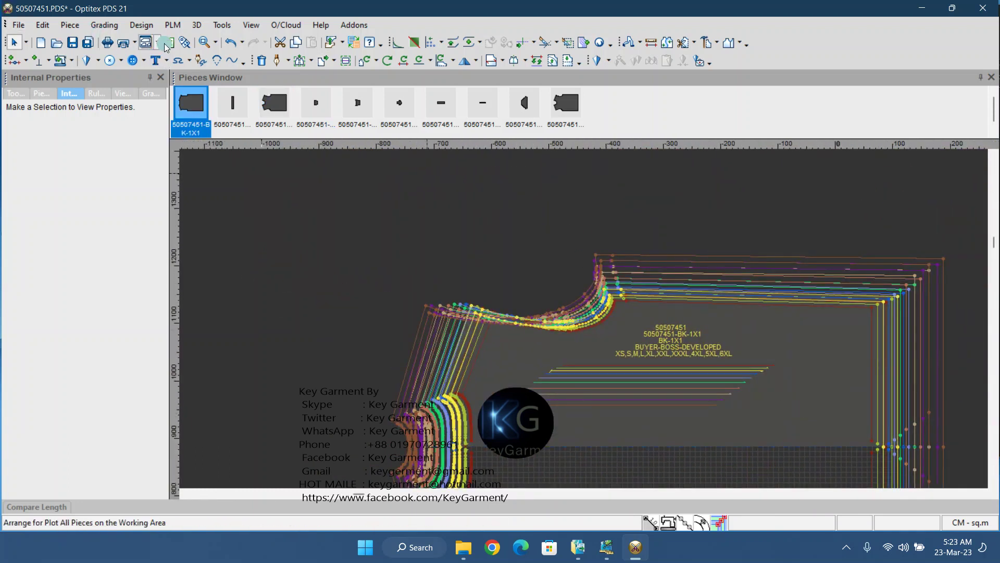
click(104, 24)
mouse_move(119, 64)
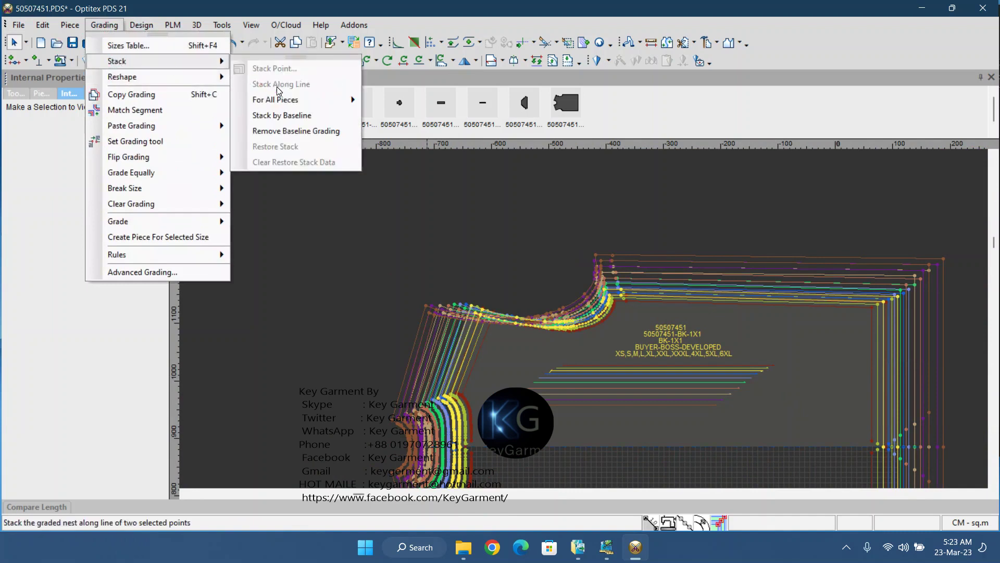
click(292, 116)
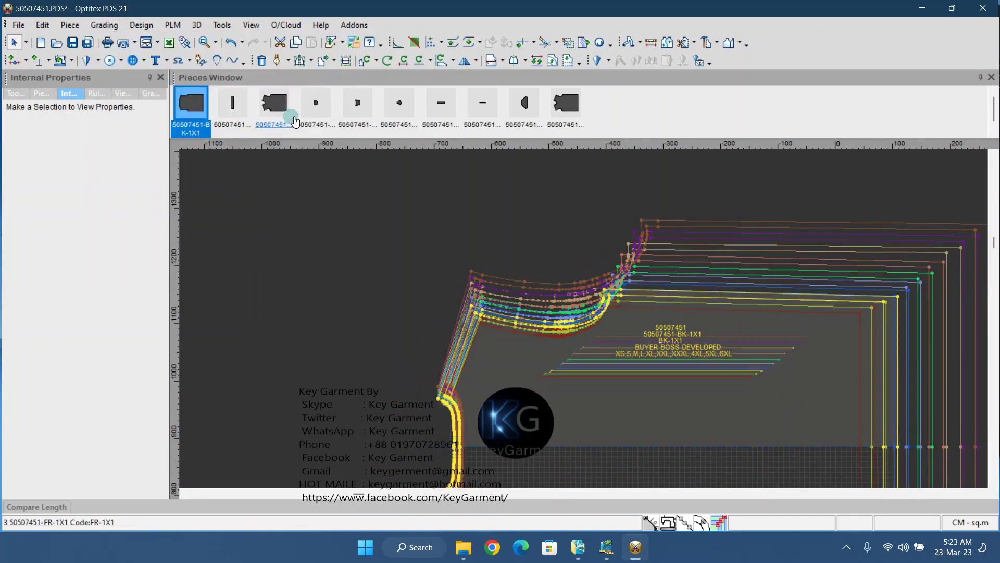
scroll(582, 319, down, 5)
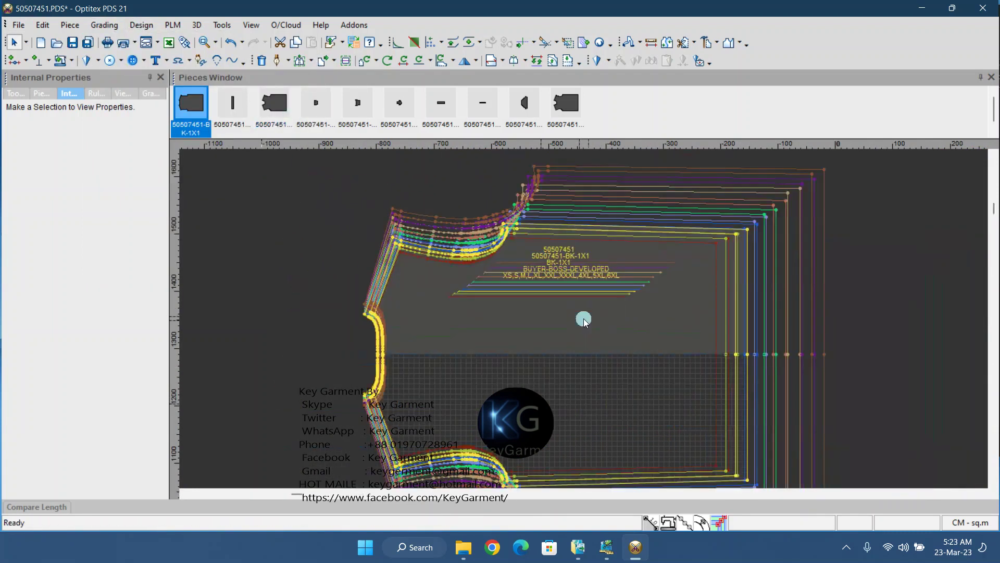
Step: Start a new, empty style file in place of the imported 50507451 pieces
scroll(583, 319, down, 3)
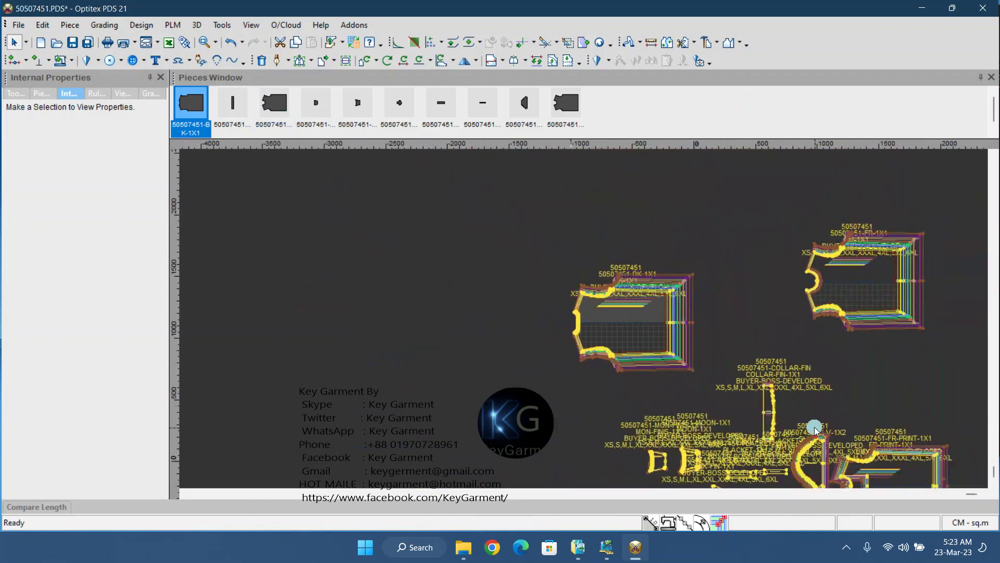
click(41, 42)
click(521, 300)
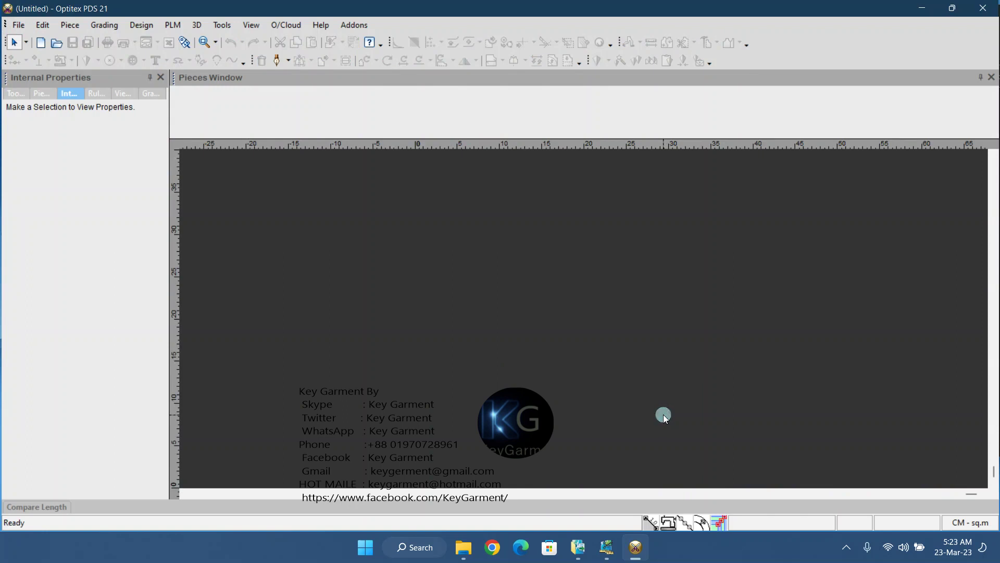
Step: Check the exported 50507451 DXF file in the Final key all link(1) folder and return to Optitex PDS 21
click(922, 8)
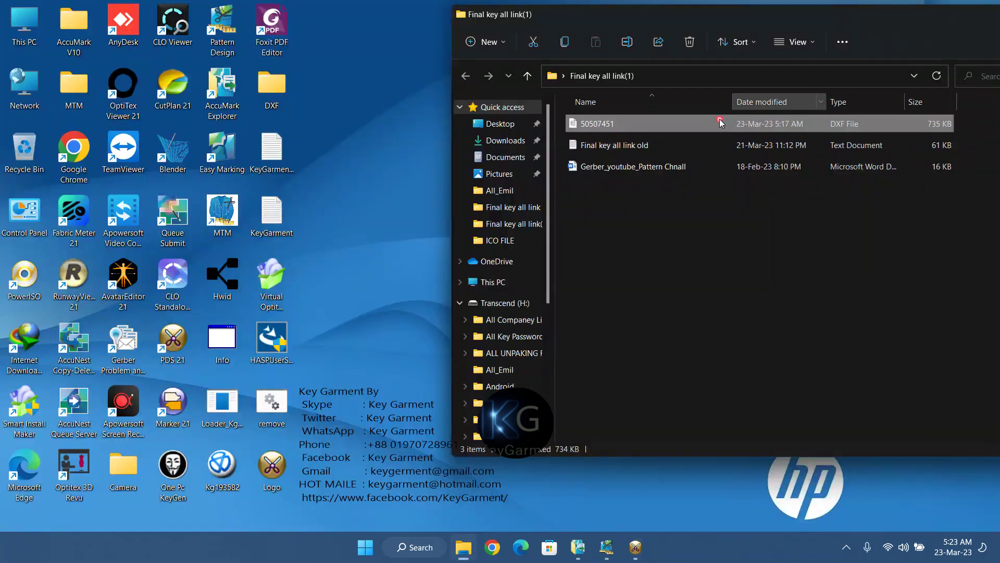
click(610, 157)
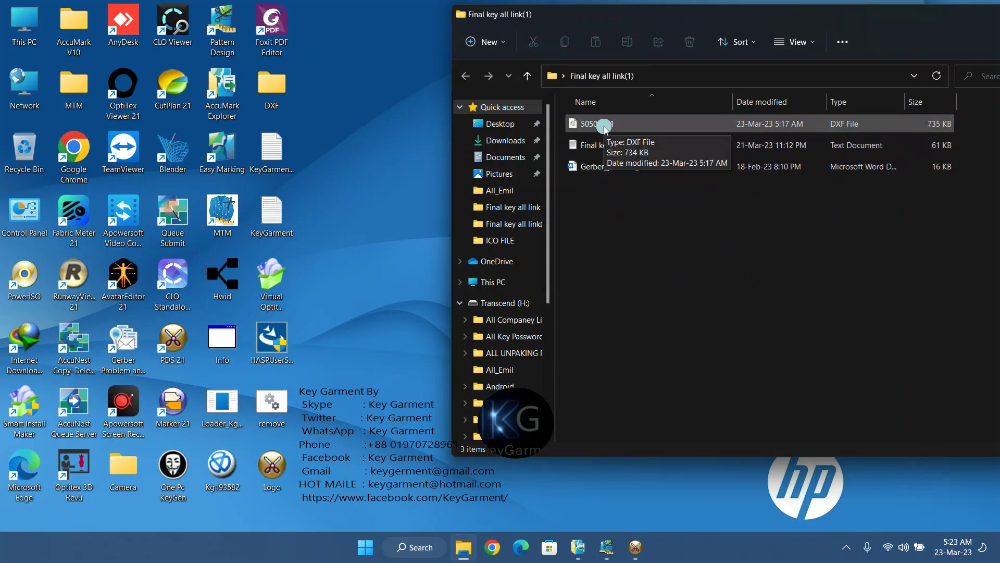
click(635, 547)
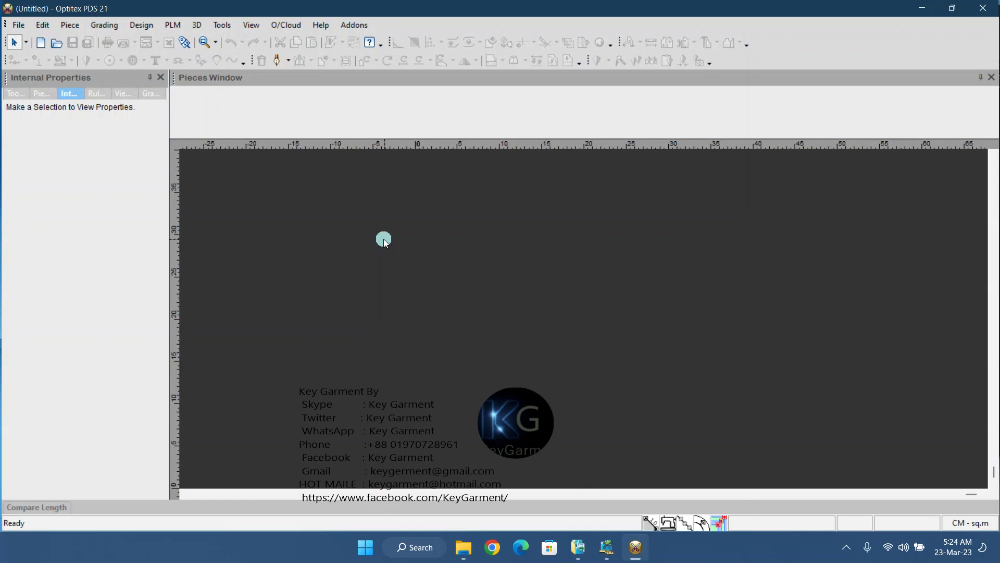
Step: Open the import from CAD/CAM files with ASTM as the file format
click(18, 25)
mouse_move(61, 173)
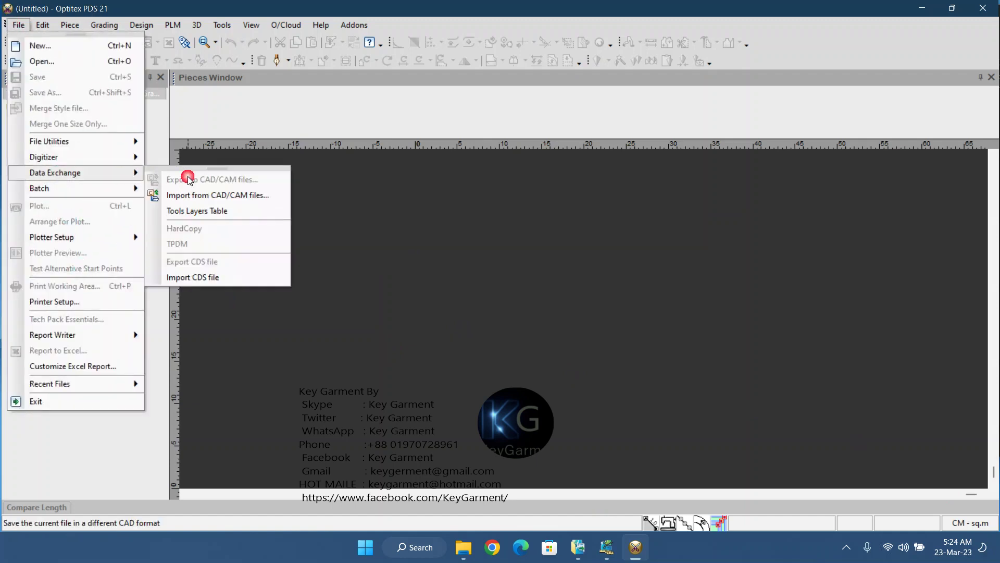
click(243, 201)
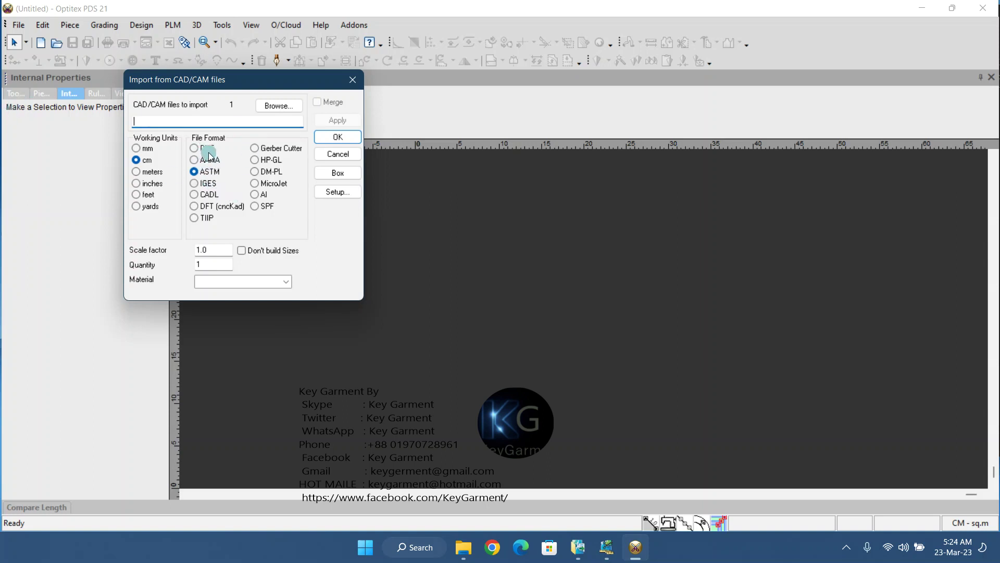
click(214, 174)
Step: Switch to Pattern Design and show the graded nest of all sizes for the back piece 50507451-BK-1X1
click(605, 548)
scroll(371, 257, up, 5)
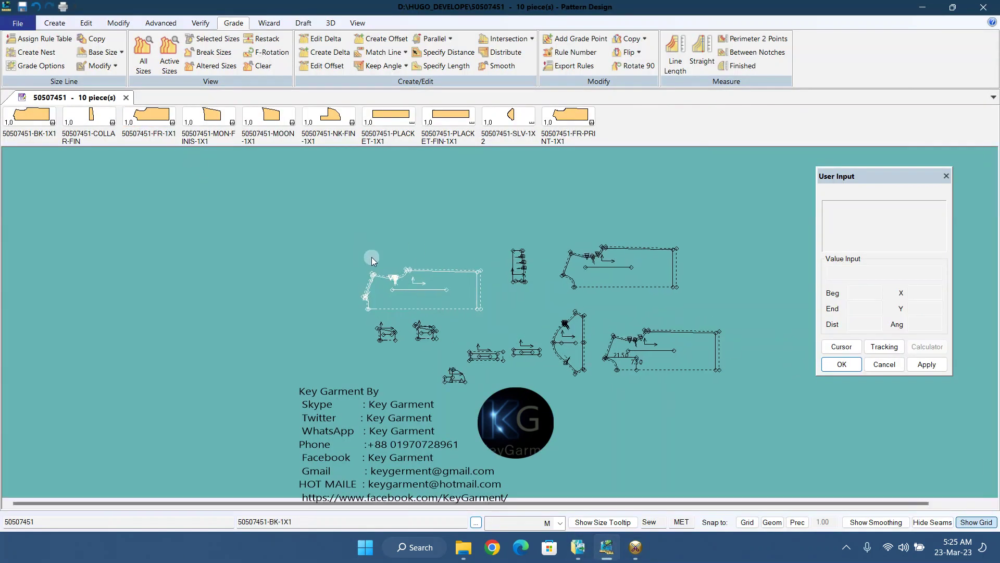
click(464, 314)
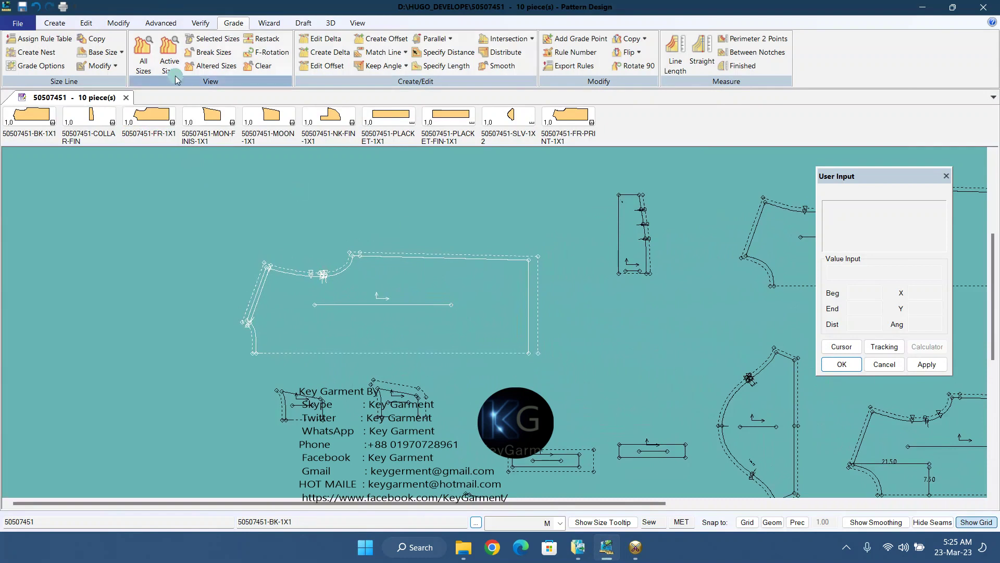
click(143, 55)
right_click(399, 309)
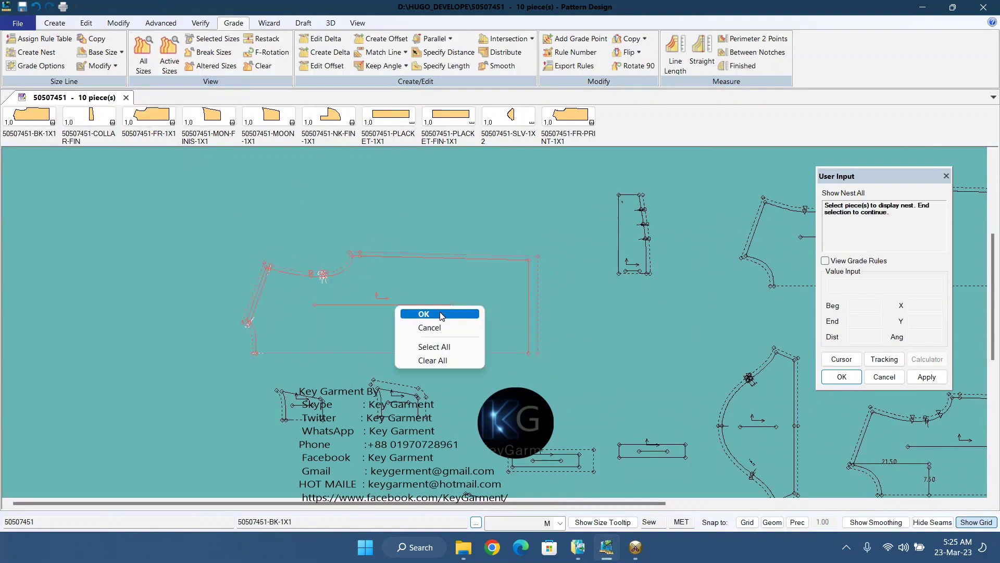
click(413, 315)
scroll(396, 289, up, 1)
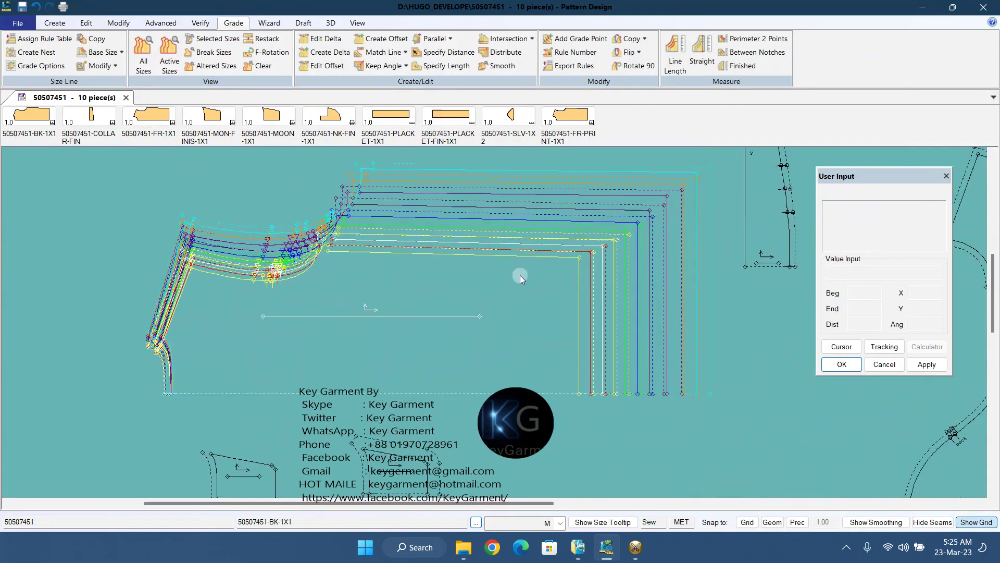
scroll(520, 275, up, 2)
drag(463, 306, 435, 312)
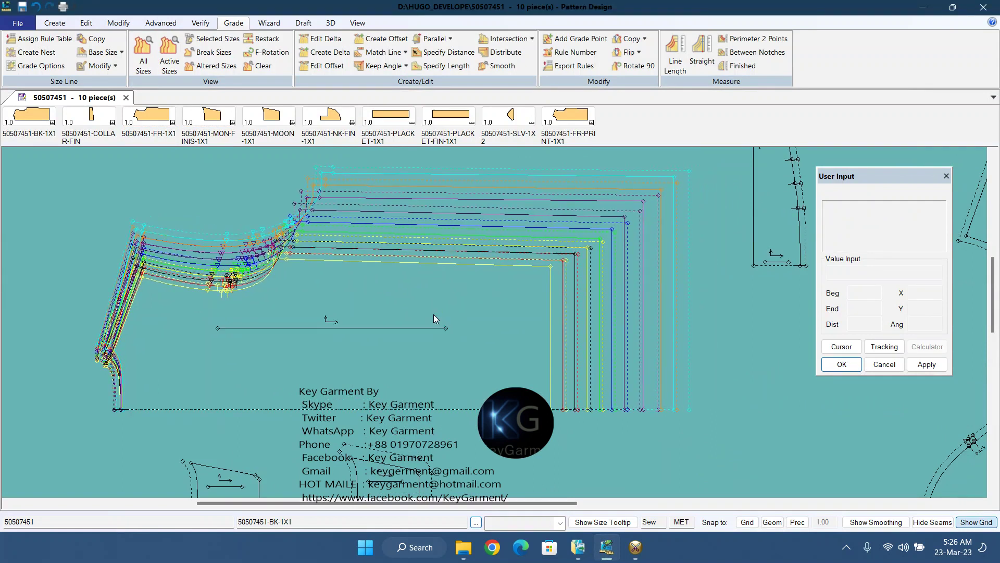
Step: Restack the back piece's graded nest at the upper hem corner, and stack it again at the end of the grain line
click(263, 42)
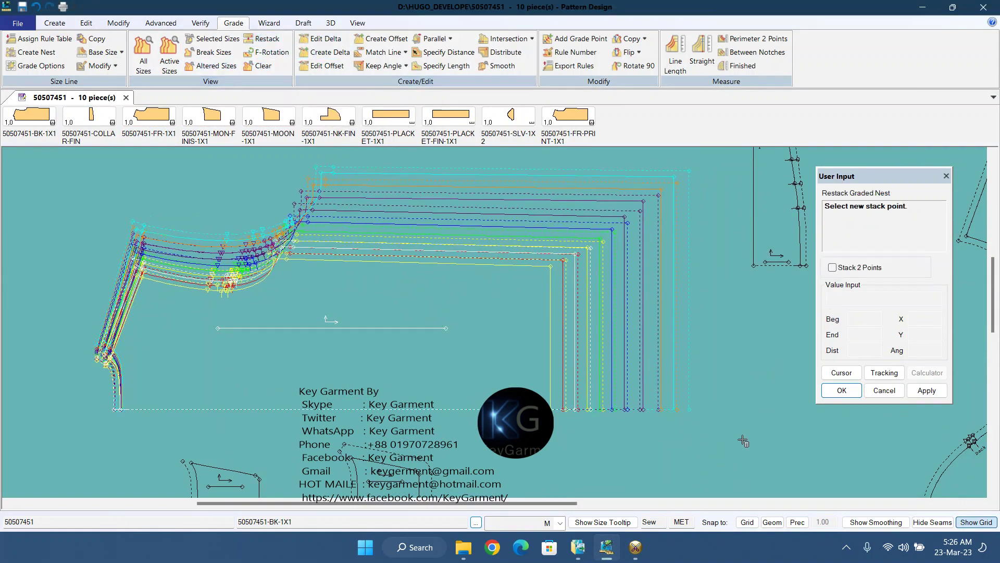
click(583, 263)
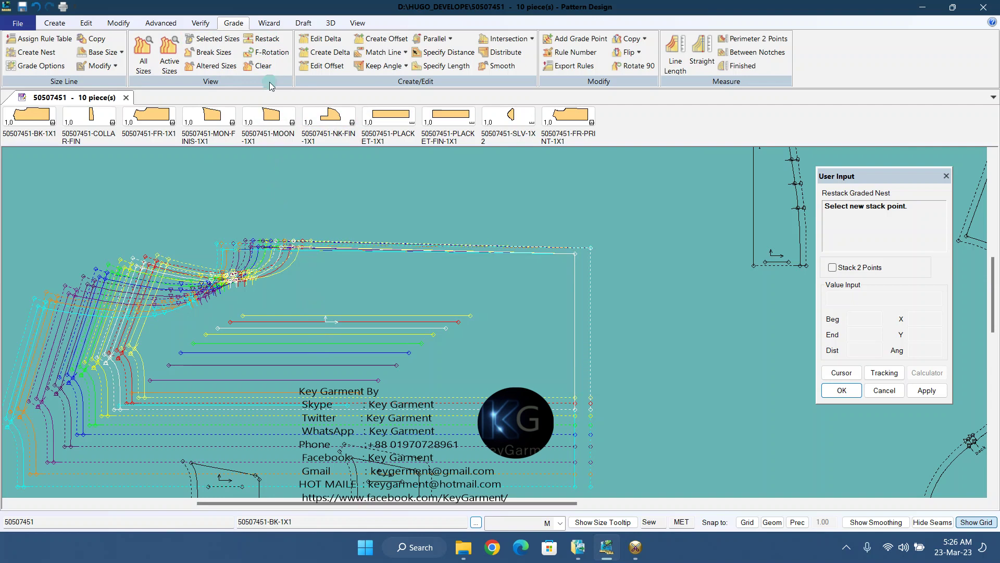
click(271, 42)
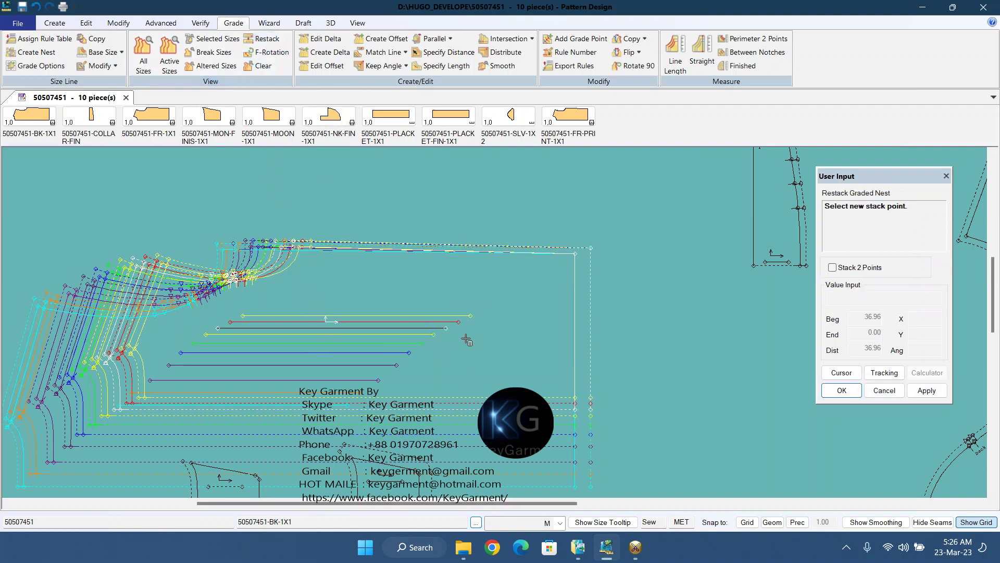
click(463, 312)
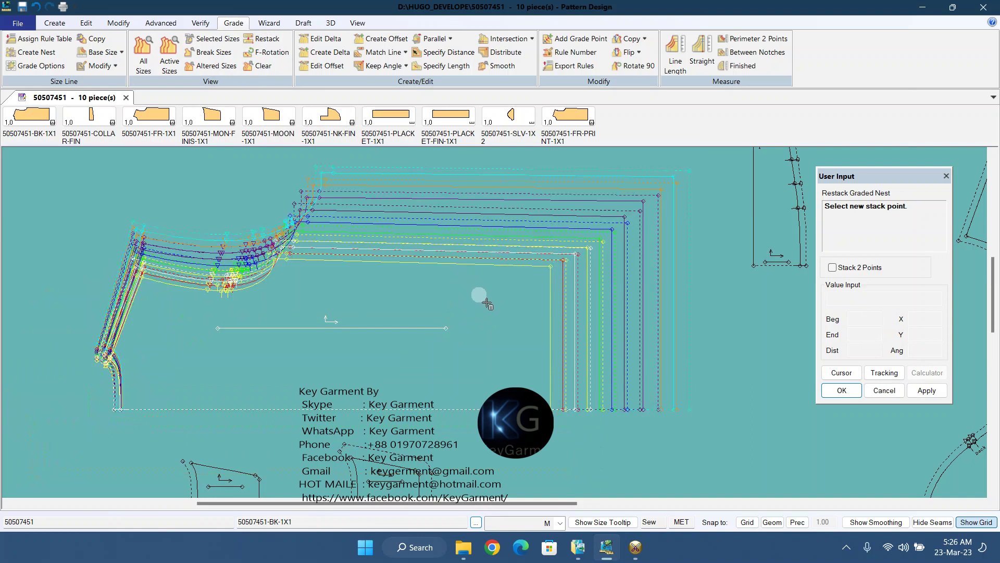
right_click(477, 298)
click(477, 298)
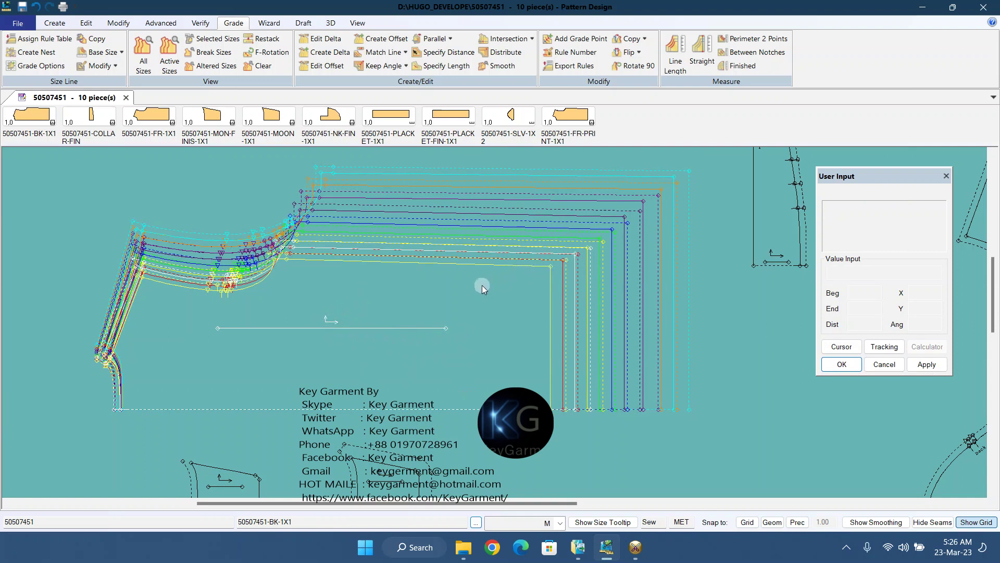
Step: Select the back piece 50507451-BK-1X1 and switch back to Optitex PDS 21
click(792, 172)
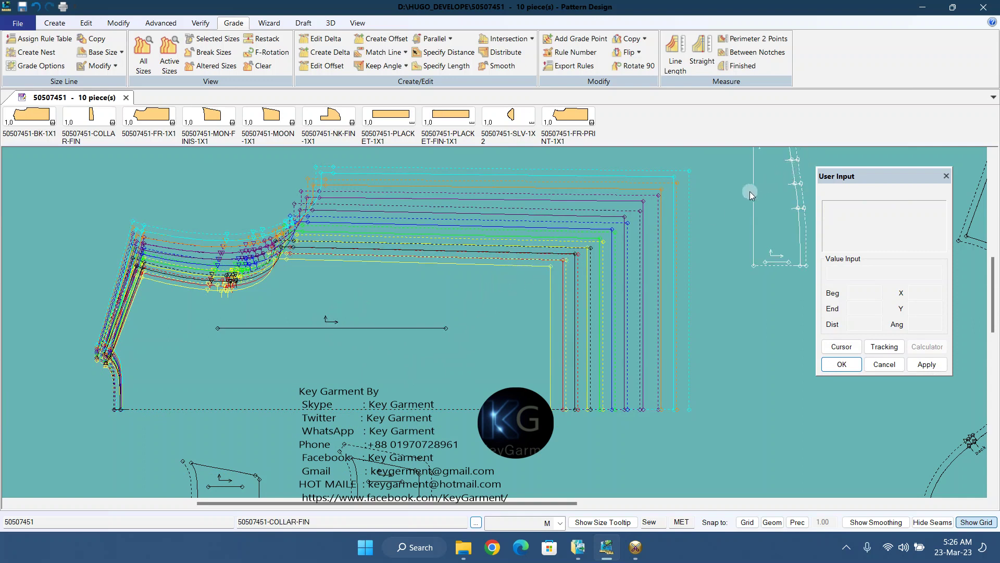
click(421, 236)
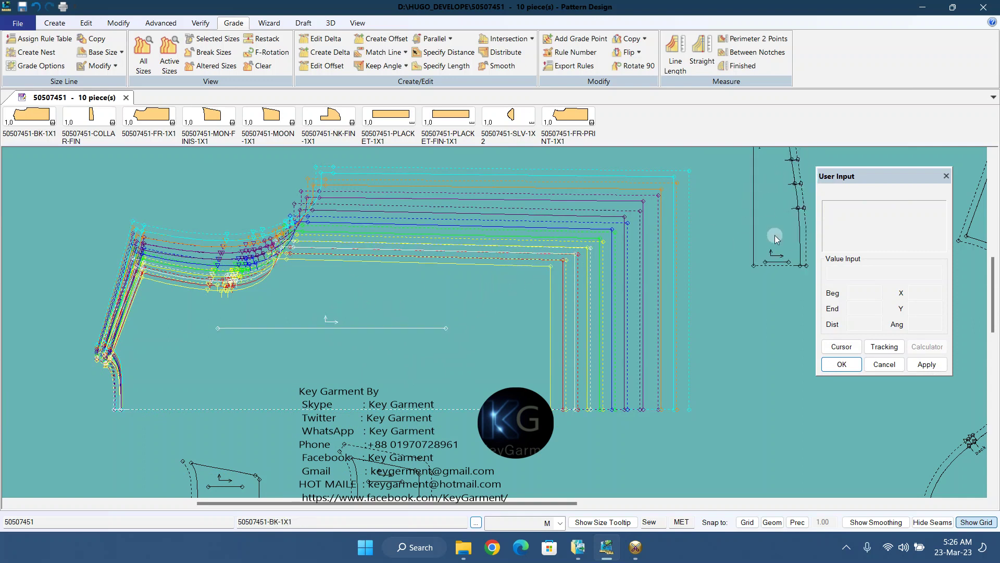
click(932, 7)
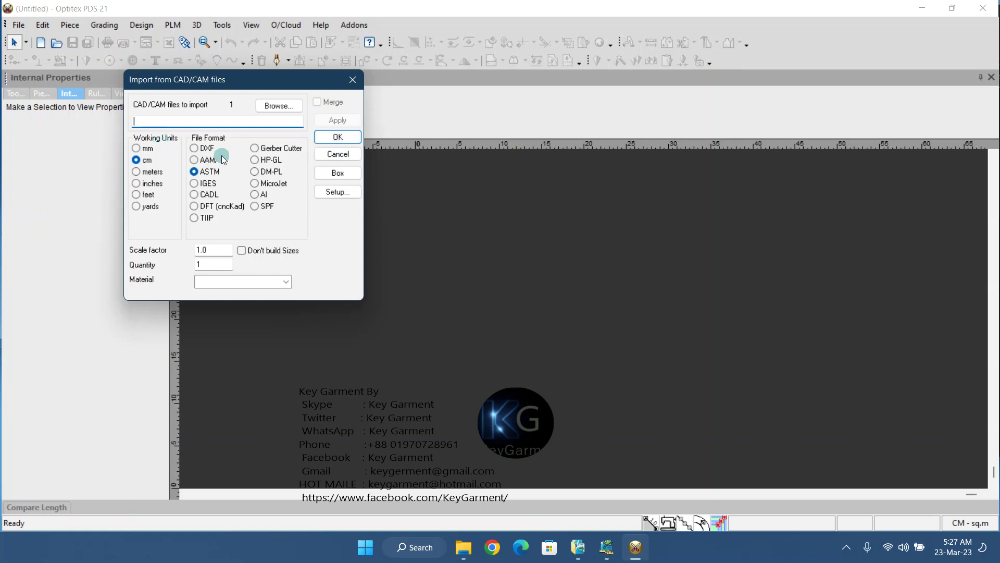
Step: Try to run the CAD/CAM import in AAMA format without choosing a file
drag(196, 77, 358, 176)
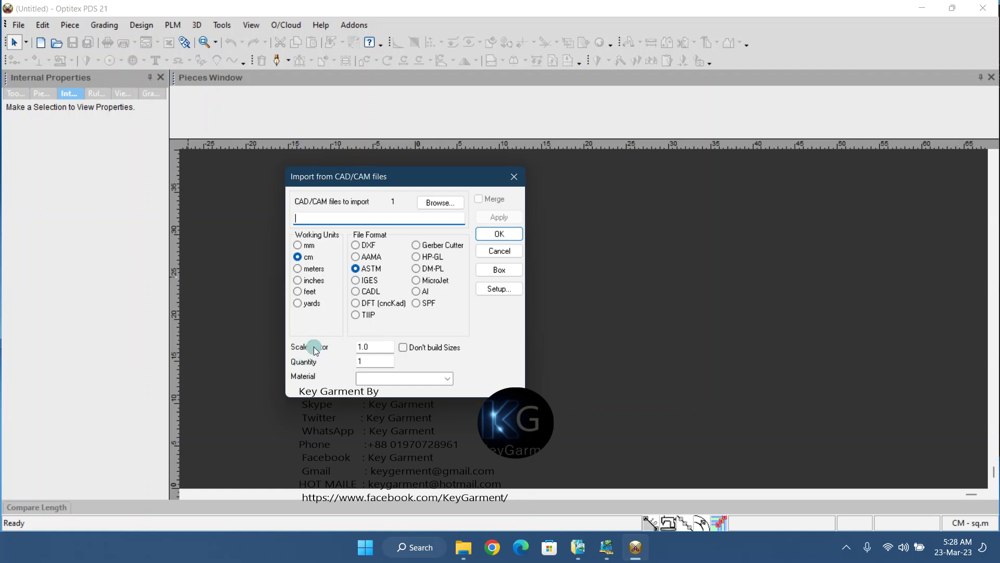
click(357, 268)
click(358, 257)
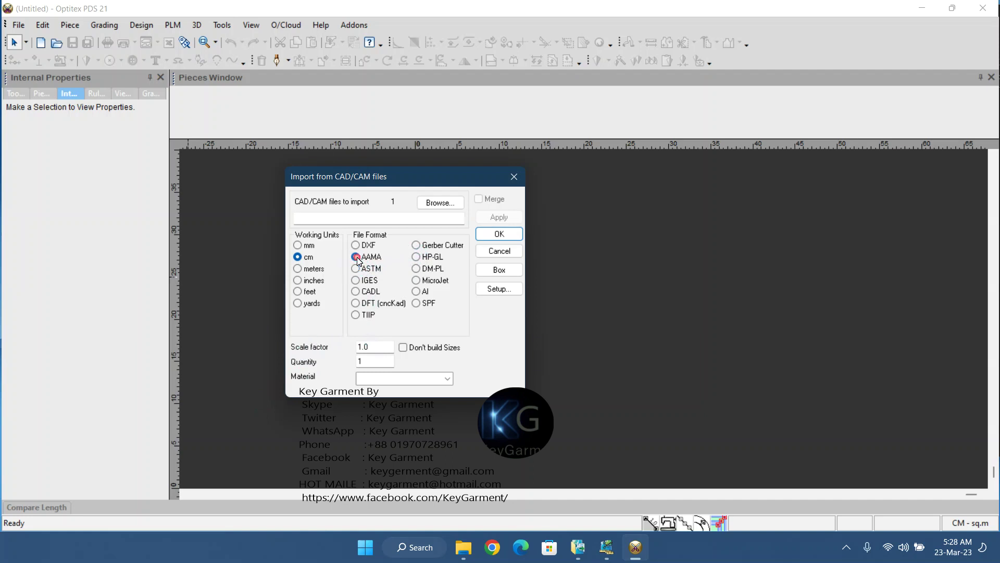
click(499, 234)
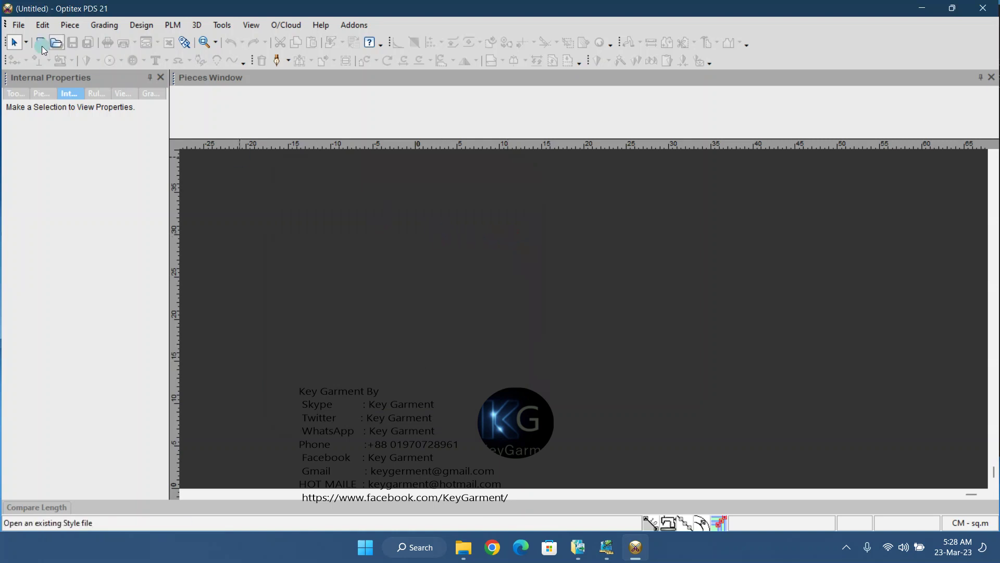
Step: Import the file 50507451 from the Final key all link(1) folder in AAMA format with centimetres as working units
click(19, 25)
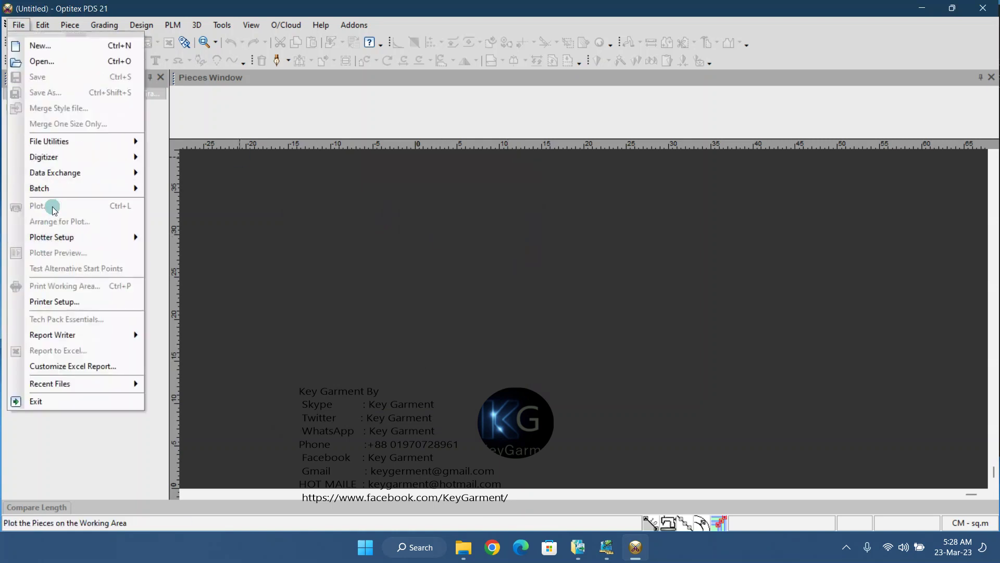
mouse_move(61, 175)
click(202, 195)
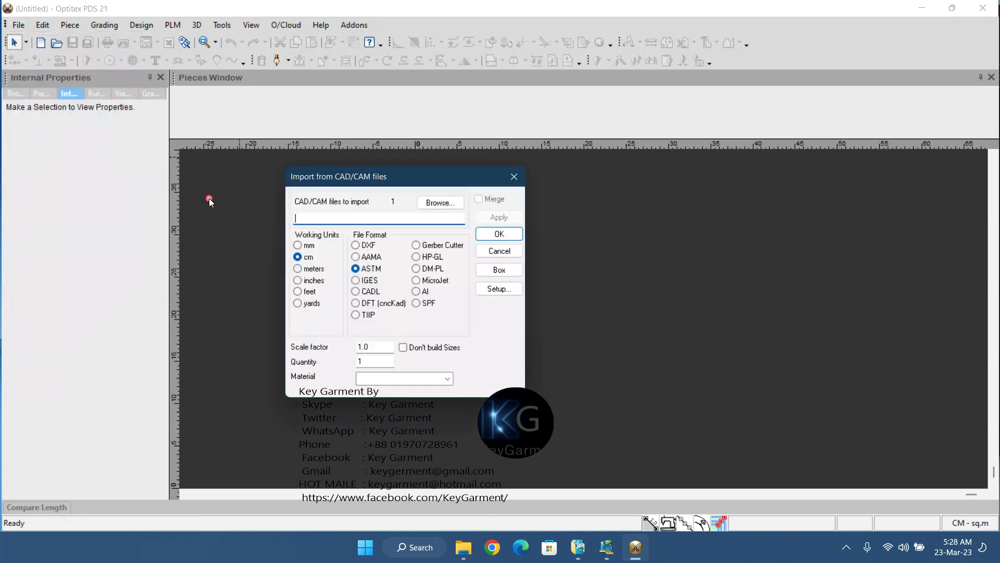
click(358, 256)
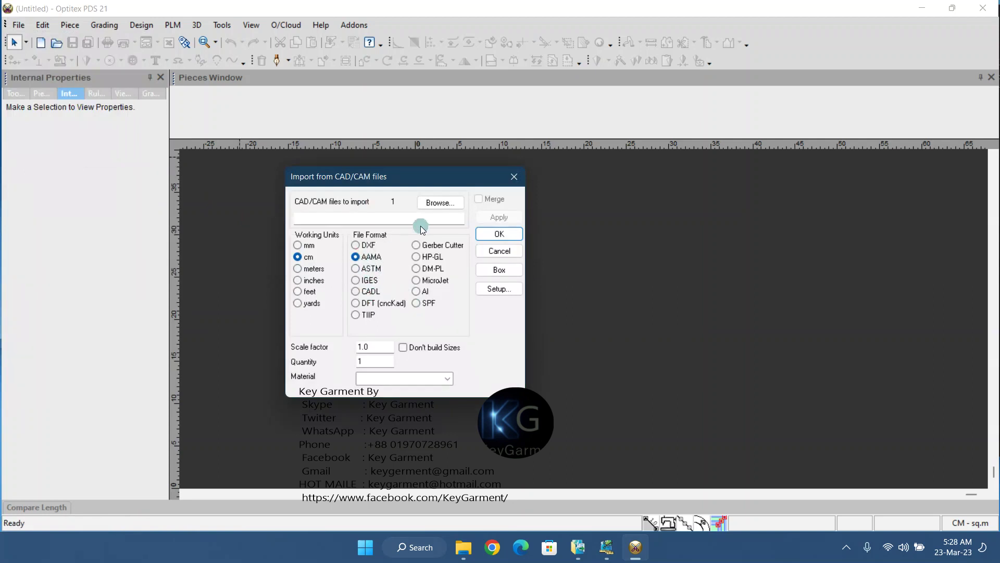
click(450, 204)
click(258, 199)
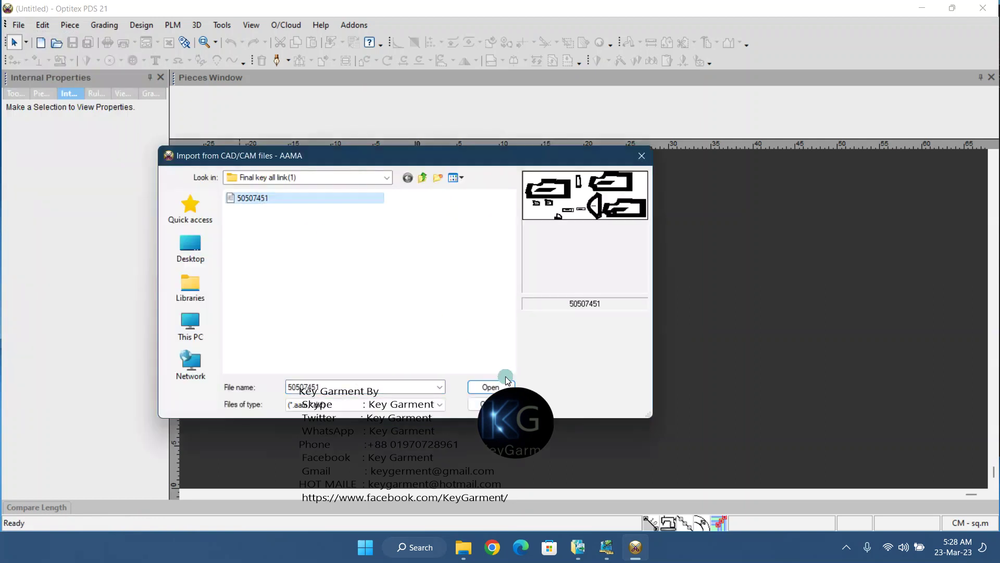
click(501, 386)
click(499, 234)
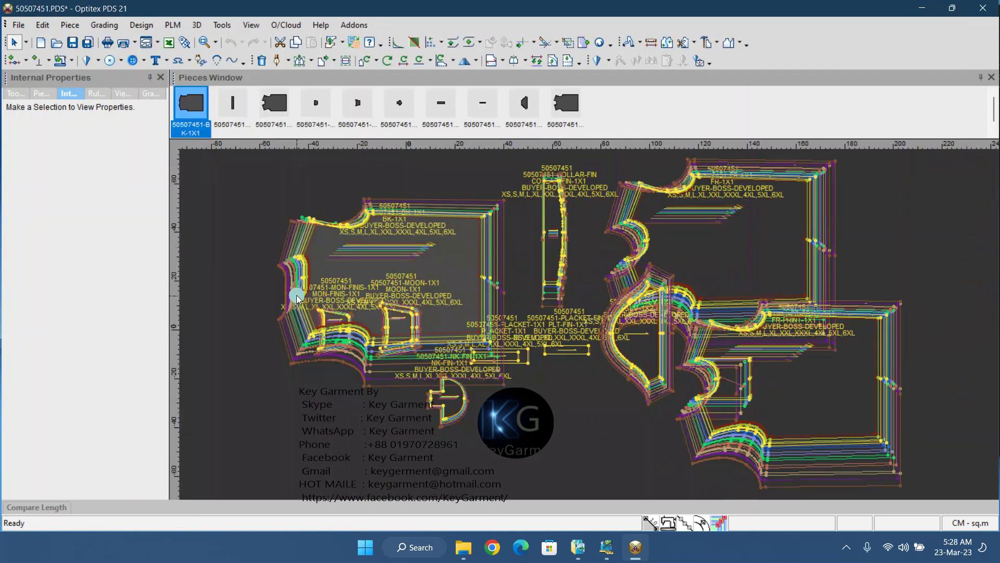
Step: Separate the overlapping pieces by moving the back piece BK-1X1 upward and the MOON-1X1 and MON-FINIS-1X1 pieces below it
drag(457, 279, 443, 341)
scroll(583, 322, up, 2)
drag(583, 321, 576, 409)
click(435, 344)
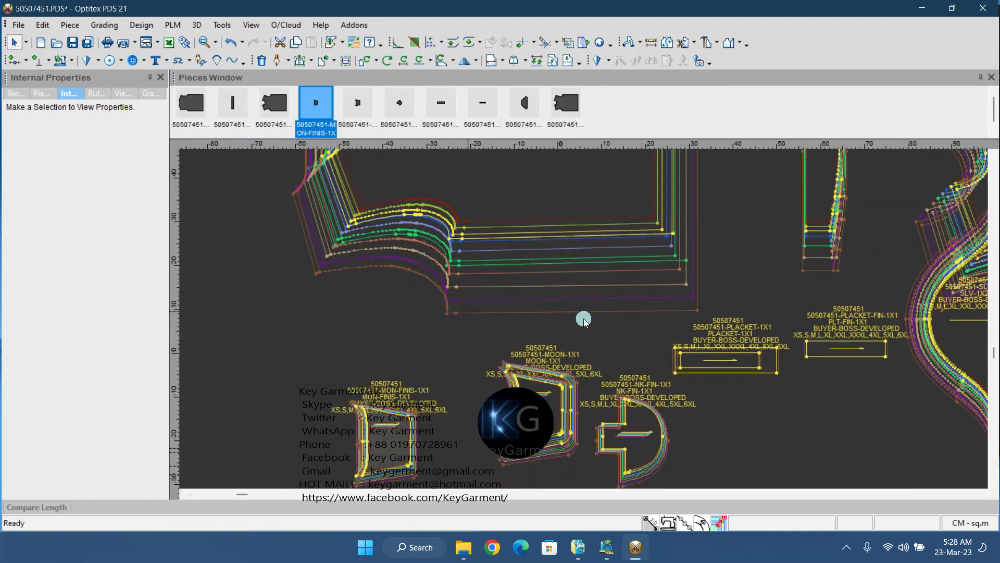
scroll(670, 212, down, 2)
scroll(547, 327, up, 2)
drag(542, 339, 475, 297)
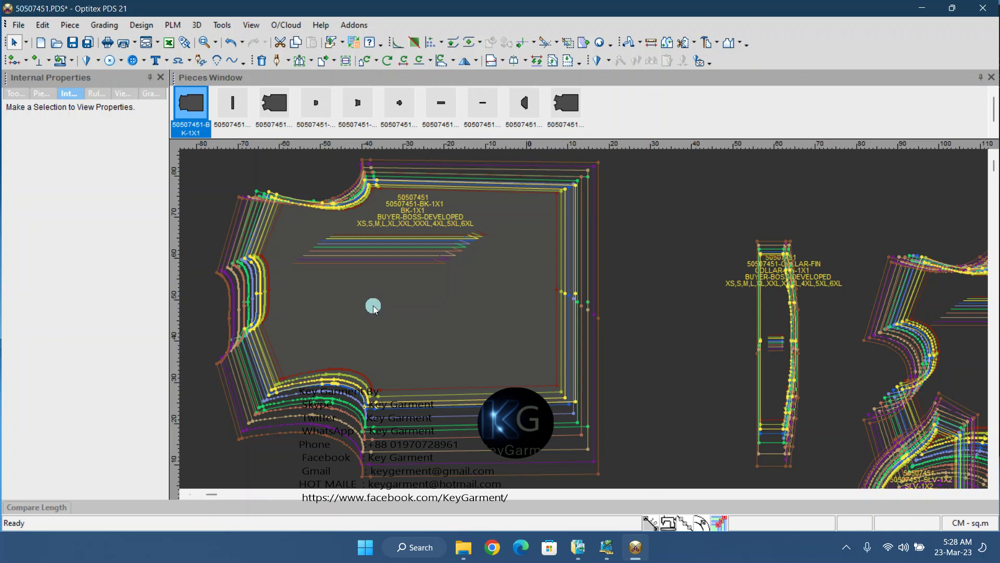
Step: Compare the imported back piece with its graded nest in Pattern Design and return to Optitex PDS 21
click(611, 556)
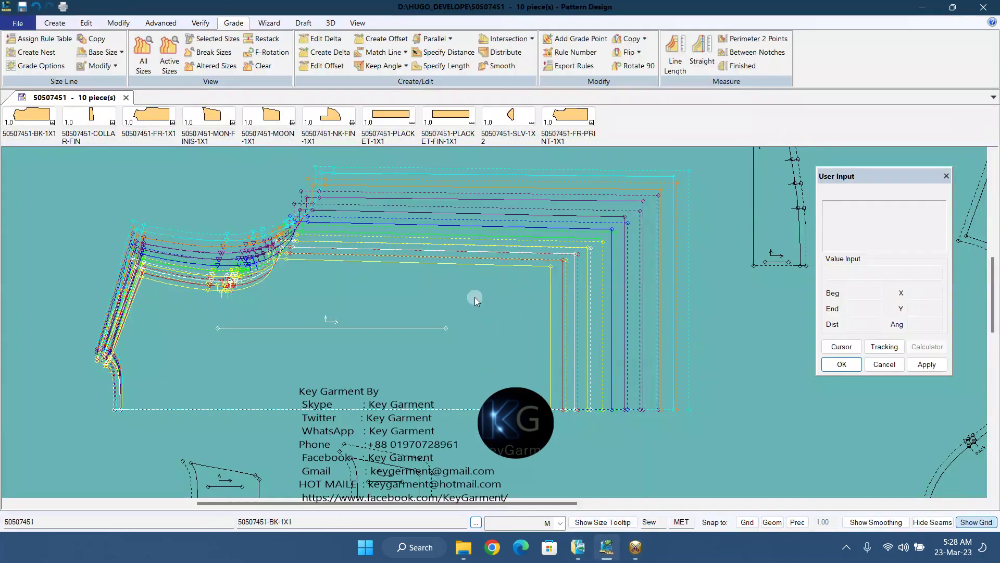
click(408, 303)
click(922, 9)
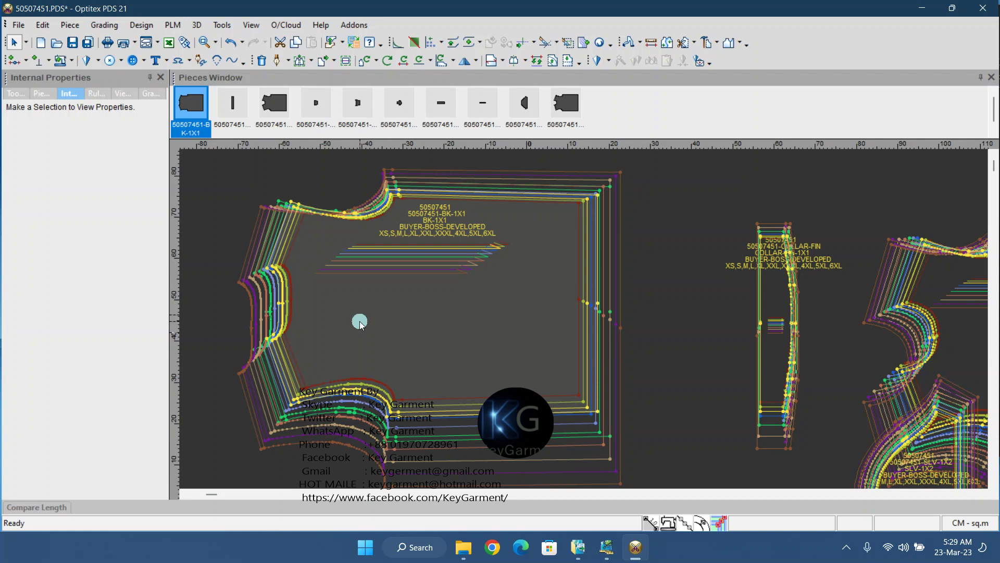
Step: Try to stack the graded nest of back piece BK-1X1 by baseline, for the current piece only
click(104, 27)
mouse_move(123, 66)
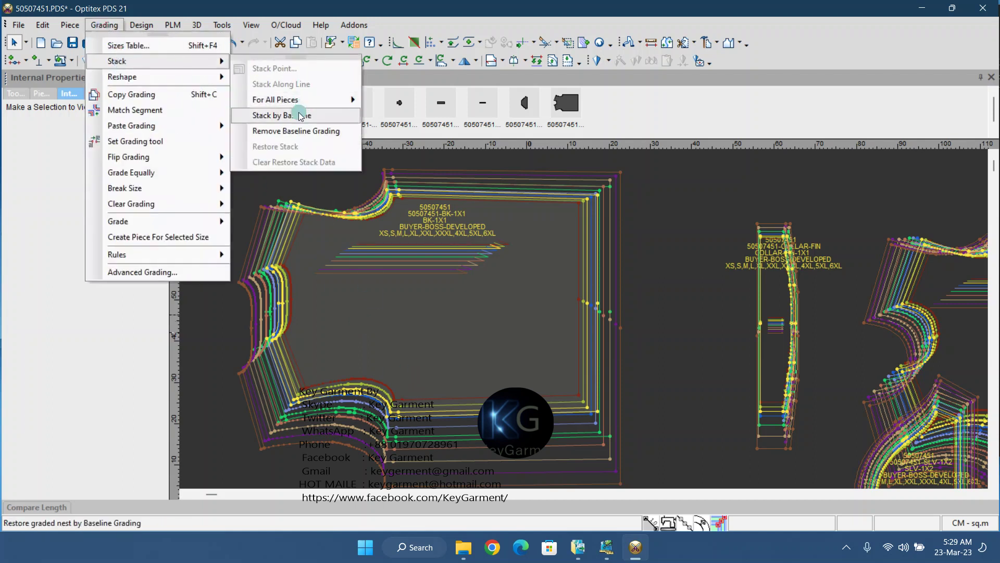
mouse_move(307, 102)
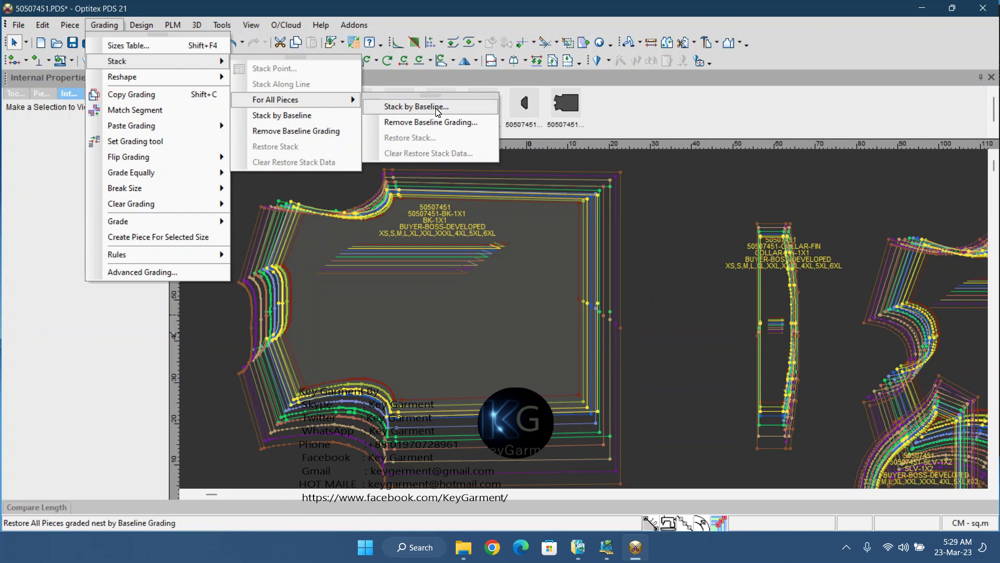
click(436, 107)
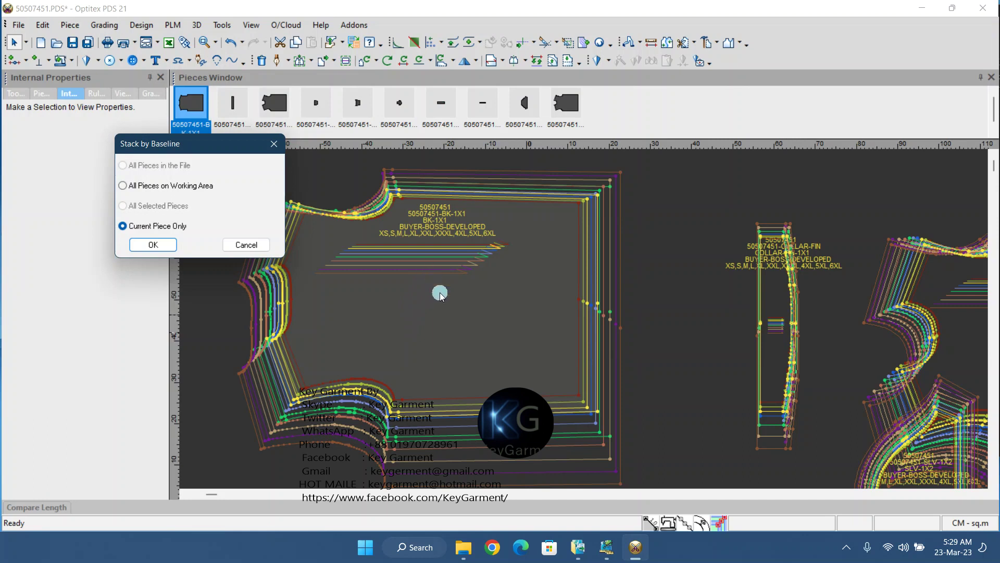
click(165, 247)
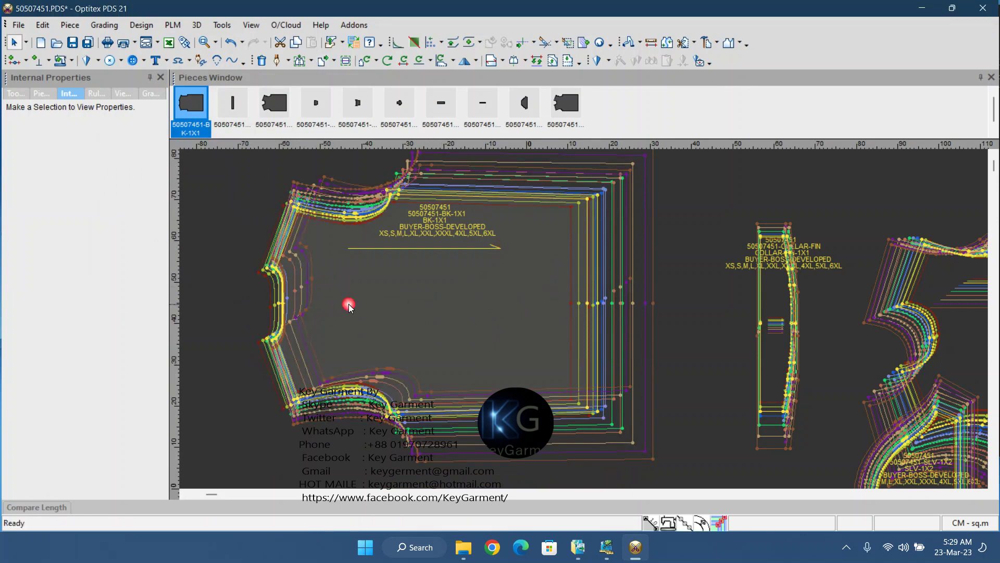
Step: Examine the back piece's stacked nest around the neckline and the grading table values of its centre neckline point
scroll(272, 293, up, 2)
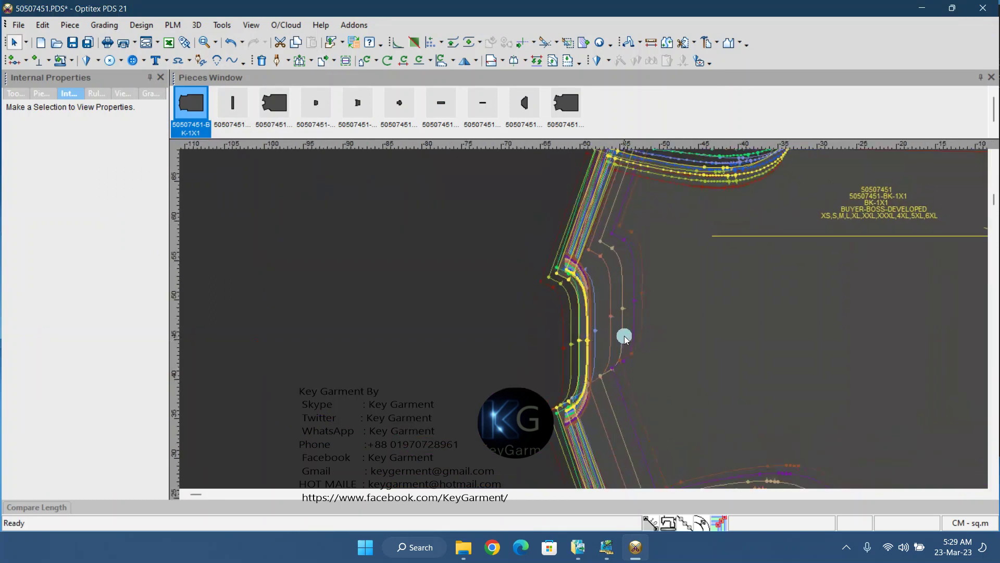
scroll(590, 346, up, 4)
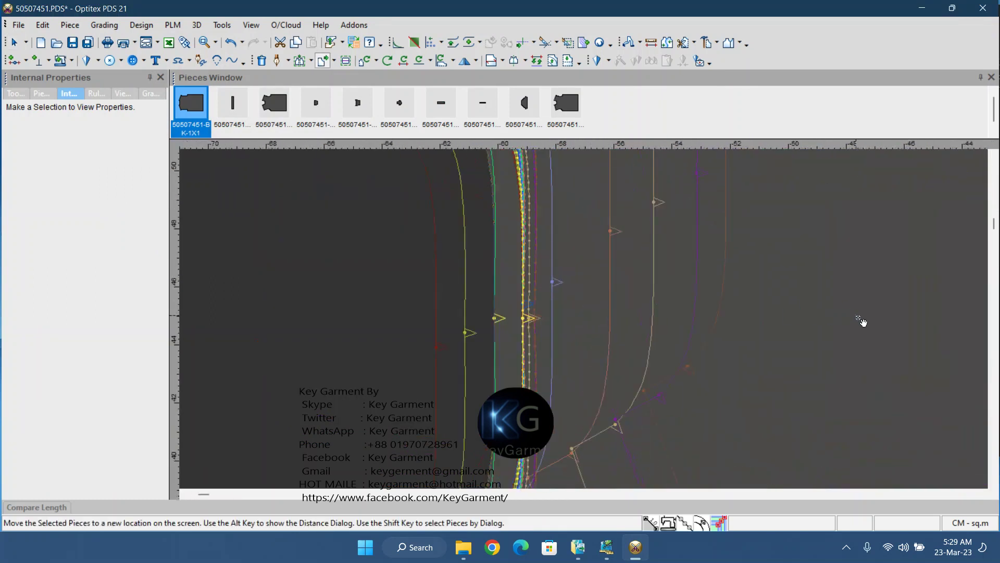
click(495, 319)
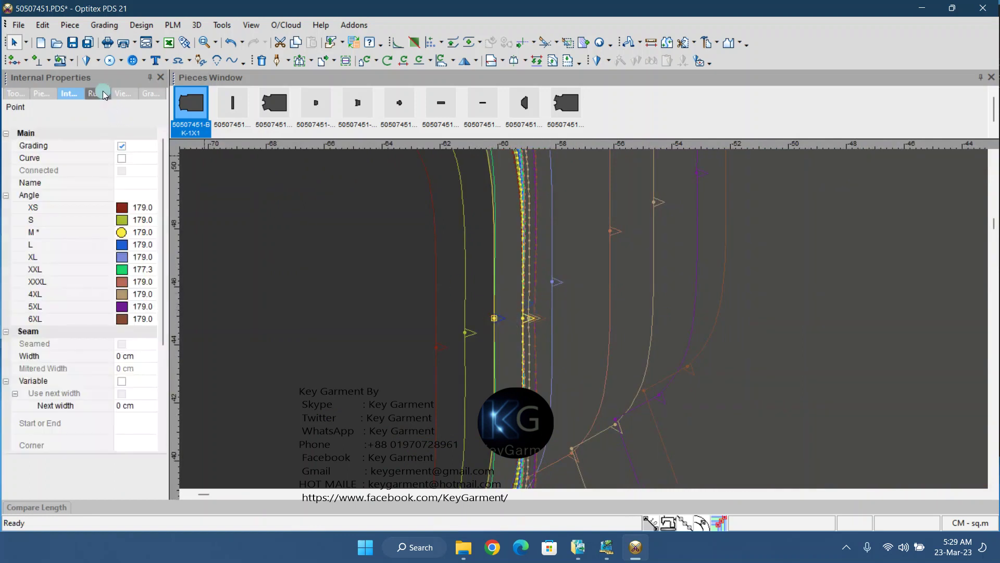
click(121, 96)
click(96, 93)
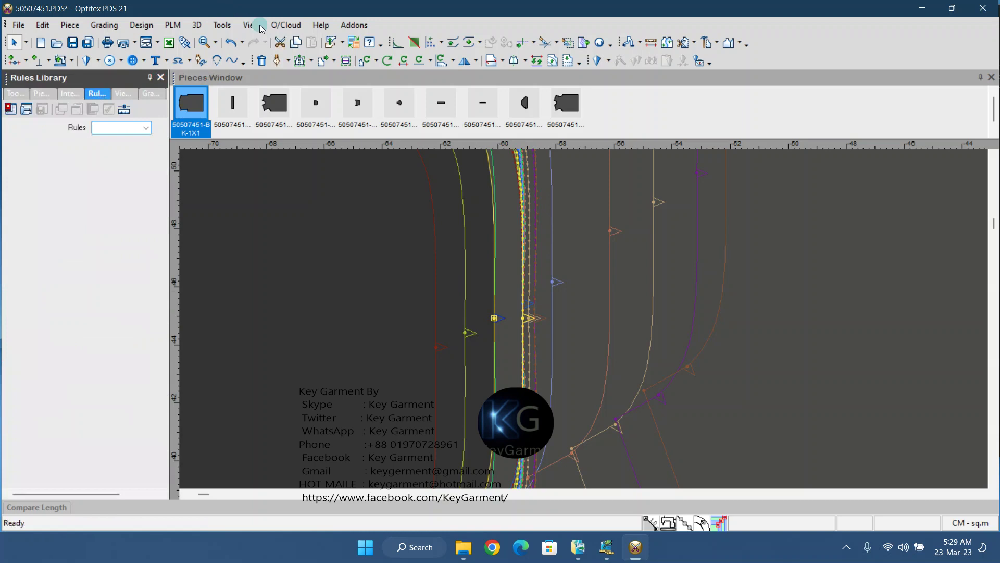
click(251, 26)
click(279, 63)
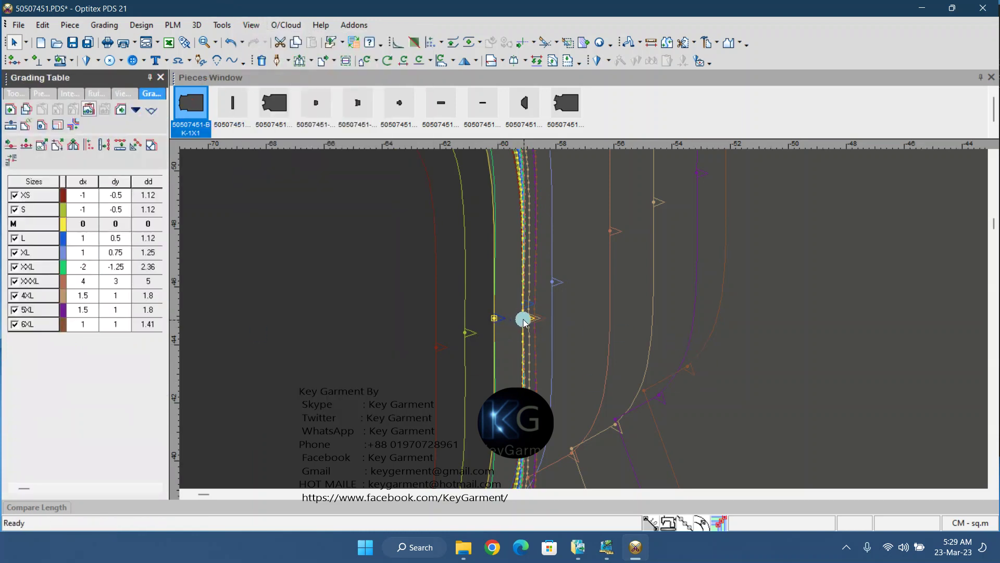
click(610, 298)
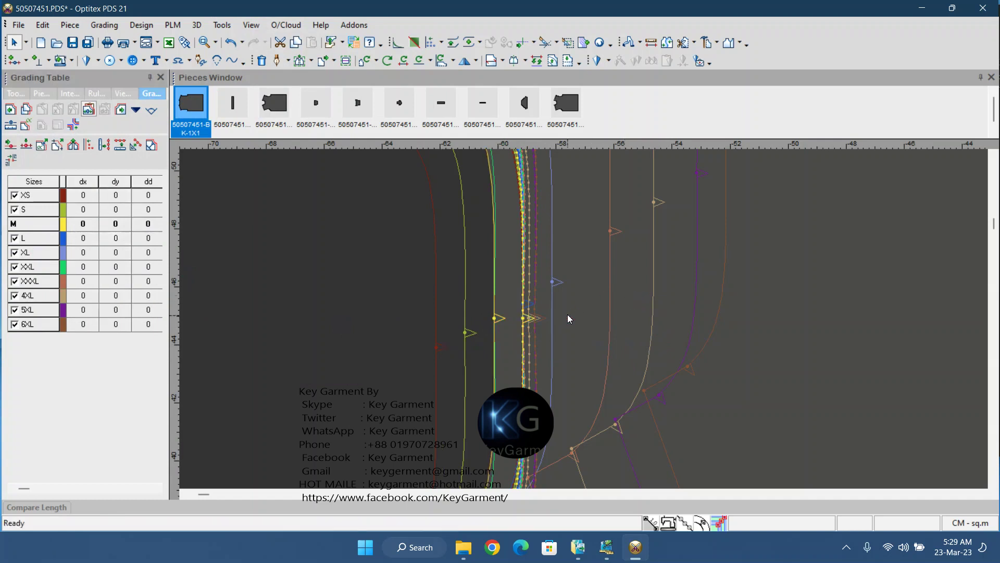
click(494, 317)
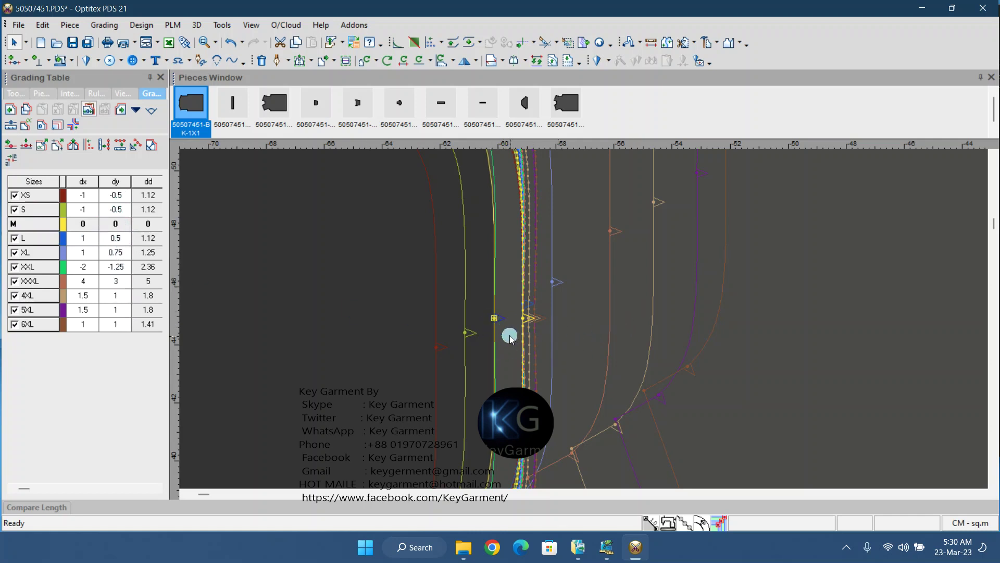
scroll(541, 320, down, 6)
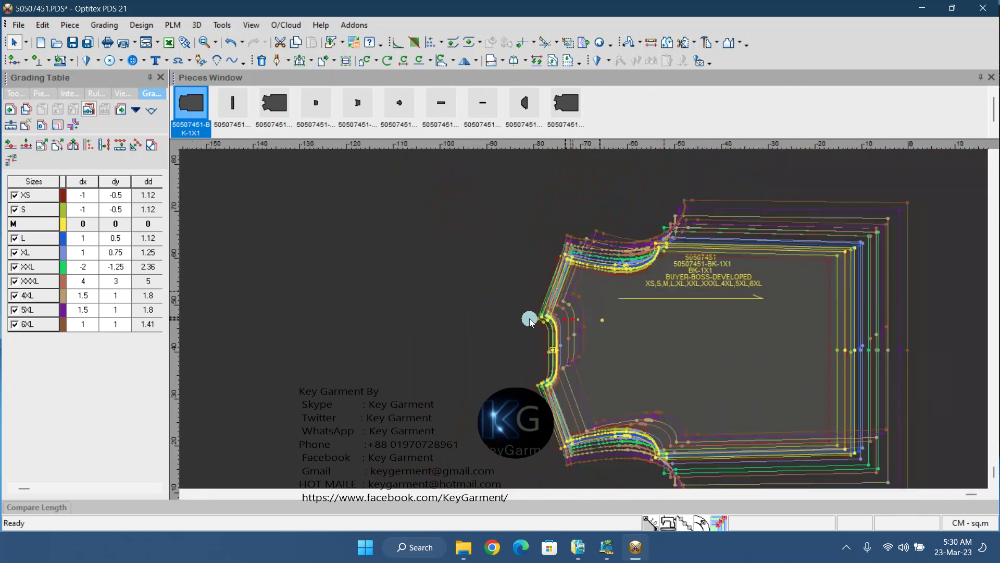
scroll(589, 324, up, 5)
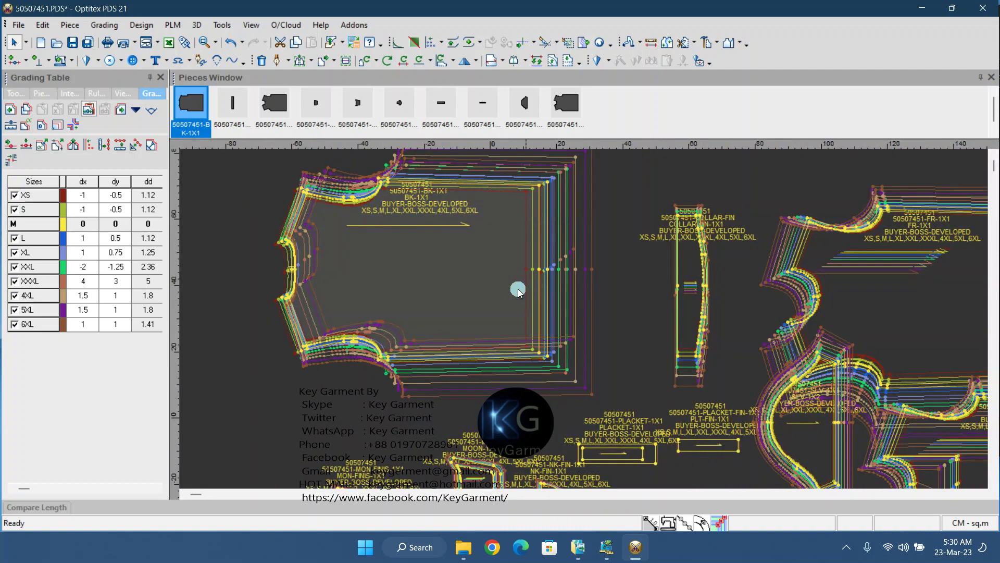
scroll(517, 313, down, 1)
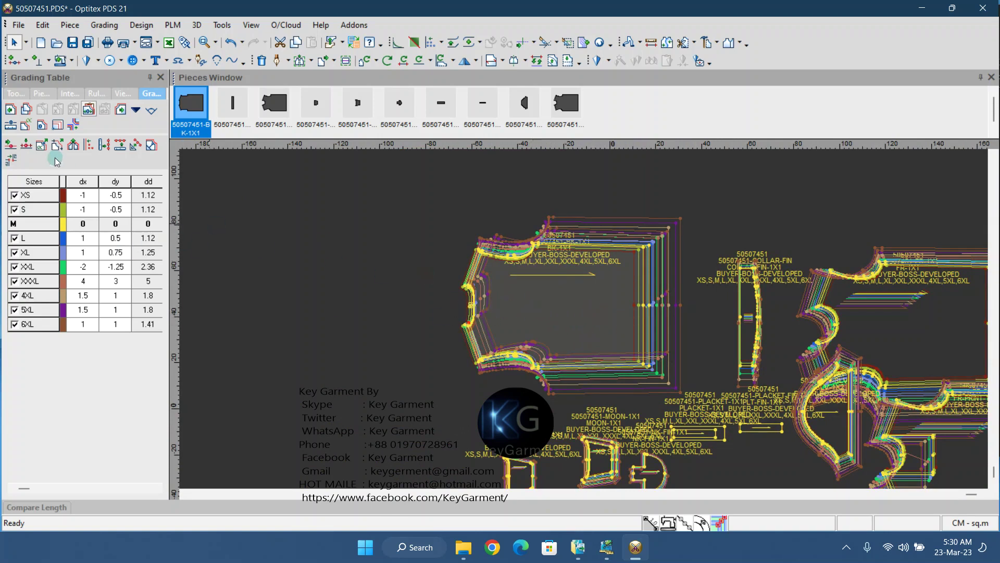
Step: Start a new file without saving the current one and import 50507451 from Final key all link(1) in ASTM format, in centimetres
click(40, 45)
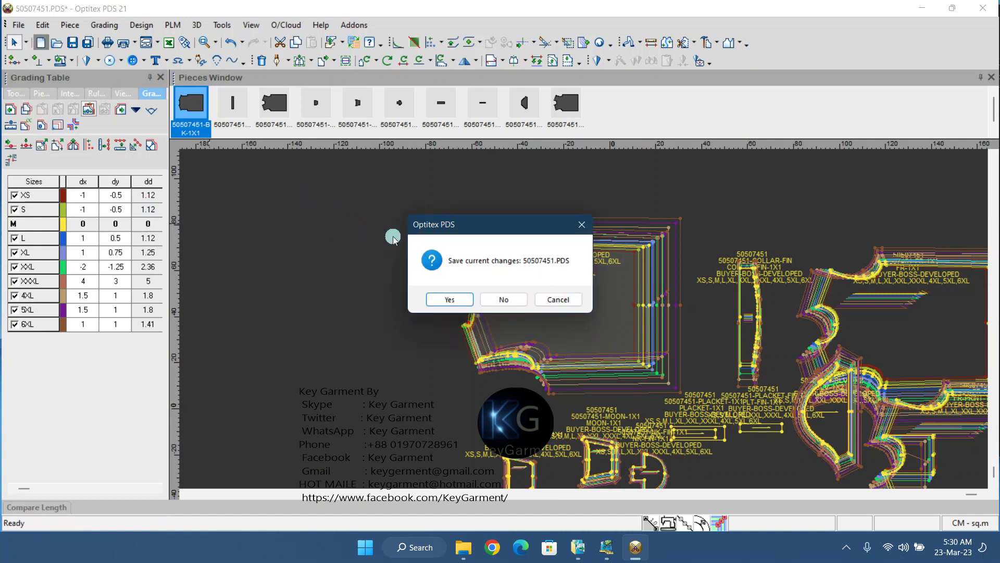
click(508, 301)
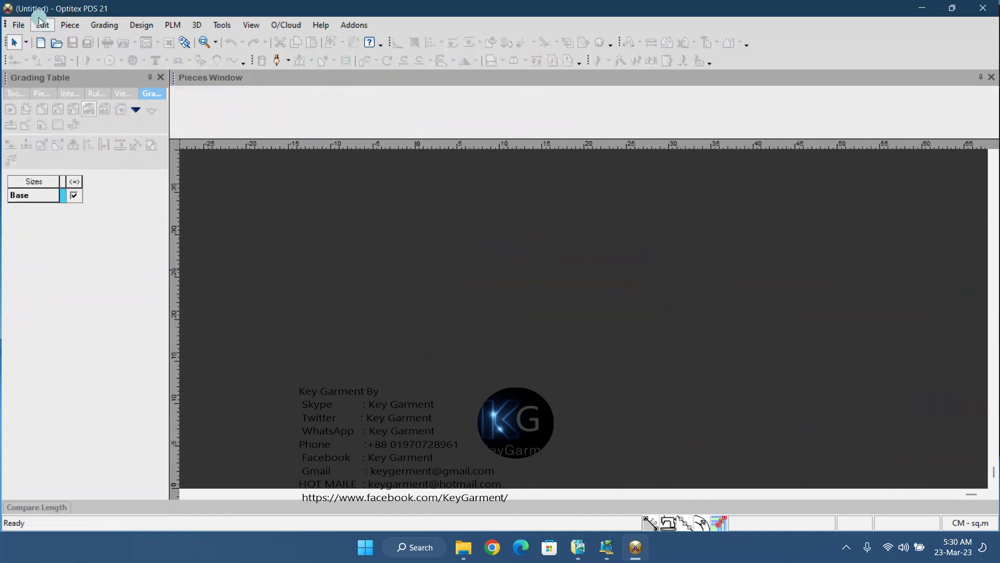
click(21, 25)
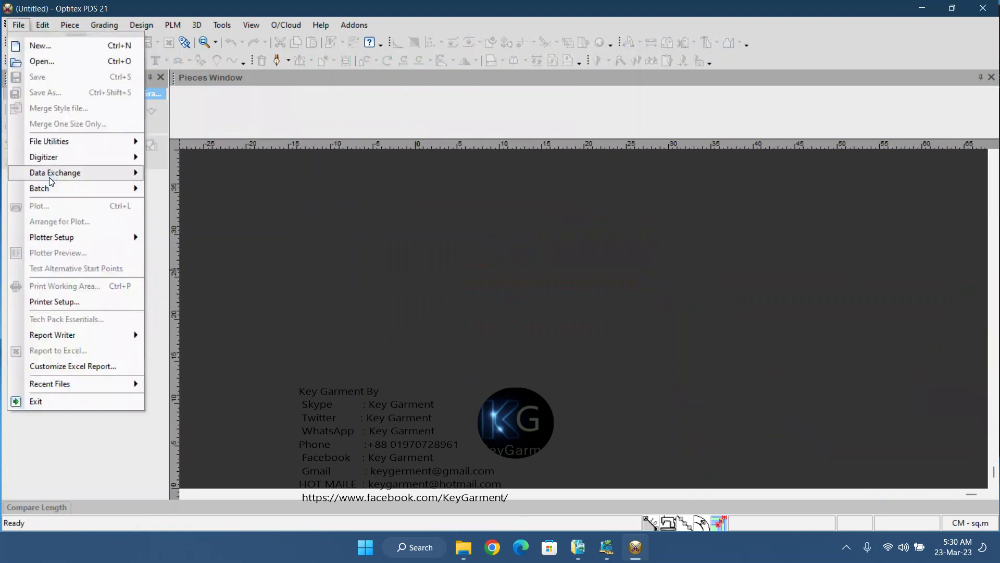
mouse_move(52, 172)
click(191, 199)
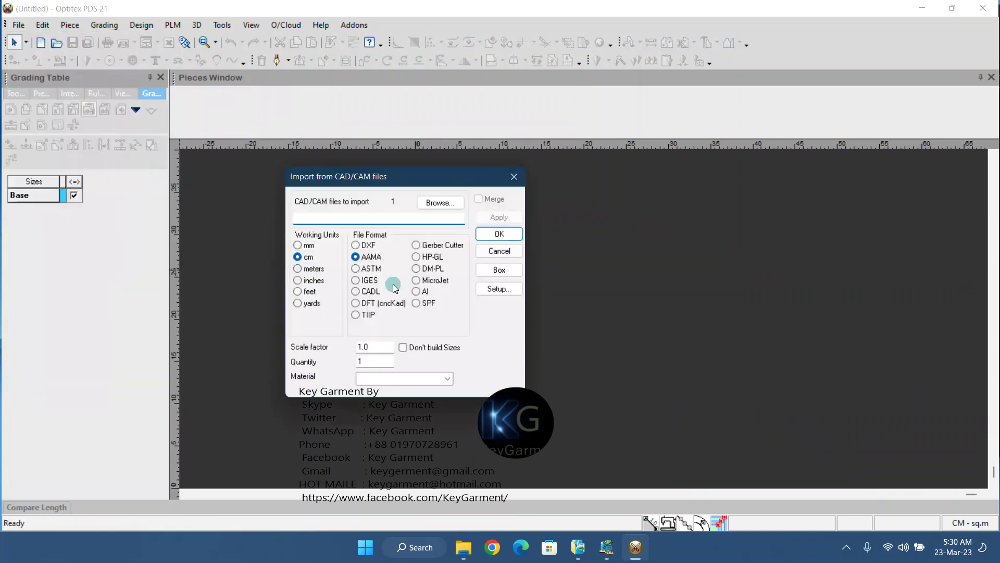
click(356, 269)
click(356, 269)
click(441, 203)
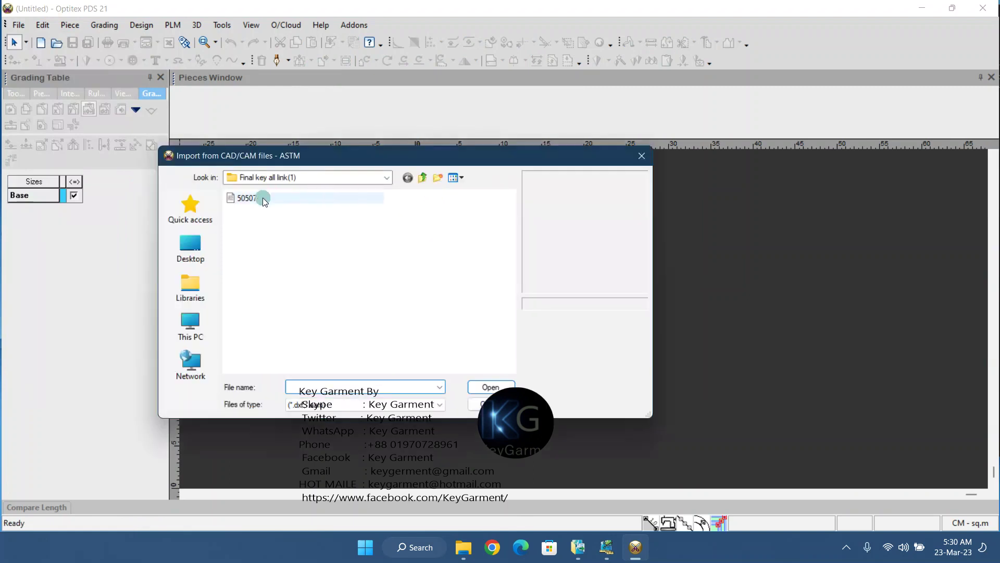
click(263, 200)
click(487, 387)
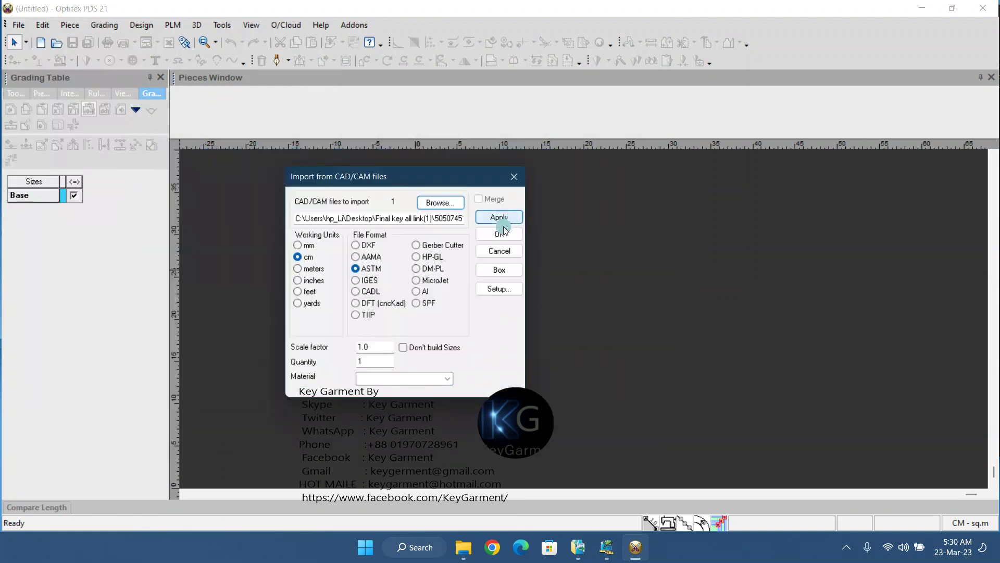
click(505, 234)
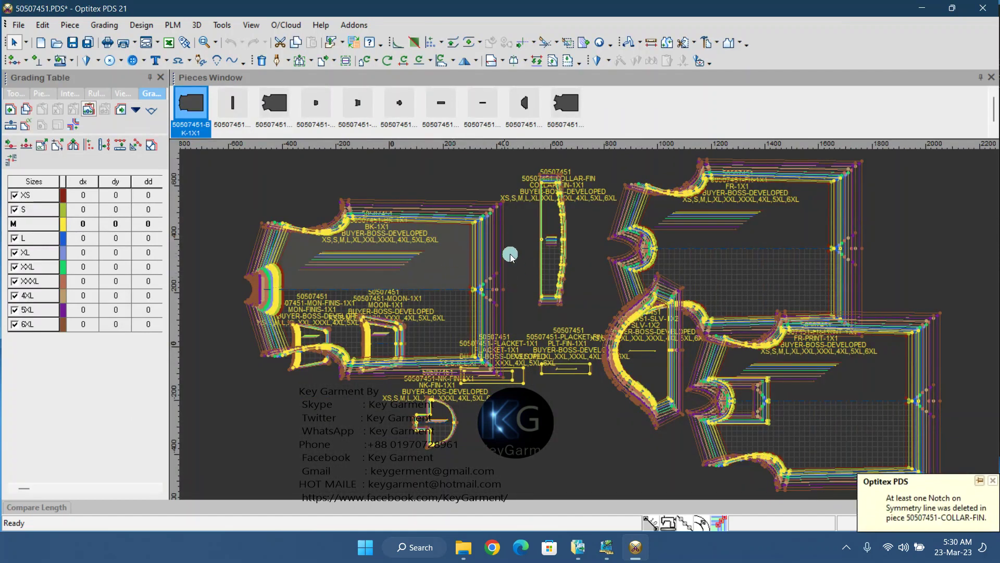
Step: Move the imported back piece BK-1X1 upward, clear of the MOON-1X1 and MON-FINIS-1X1 pieces
scroll(575, 321, up, 6)
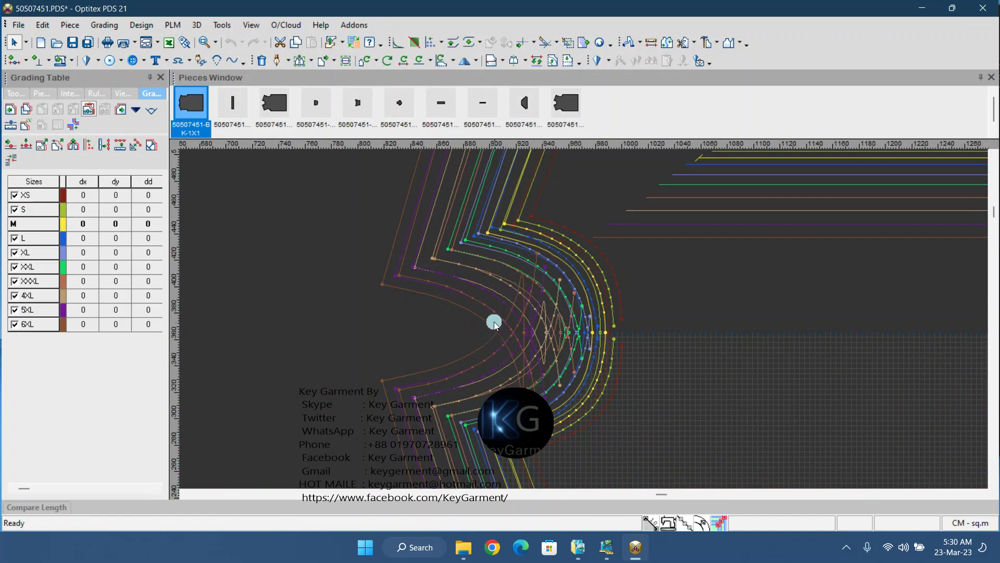
scroll(583, 321, down, 5)
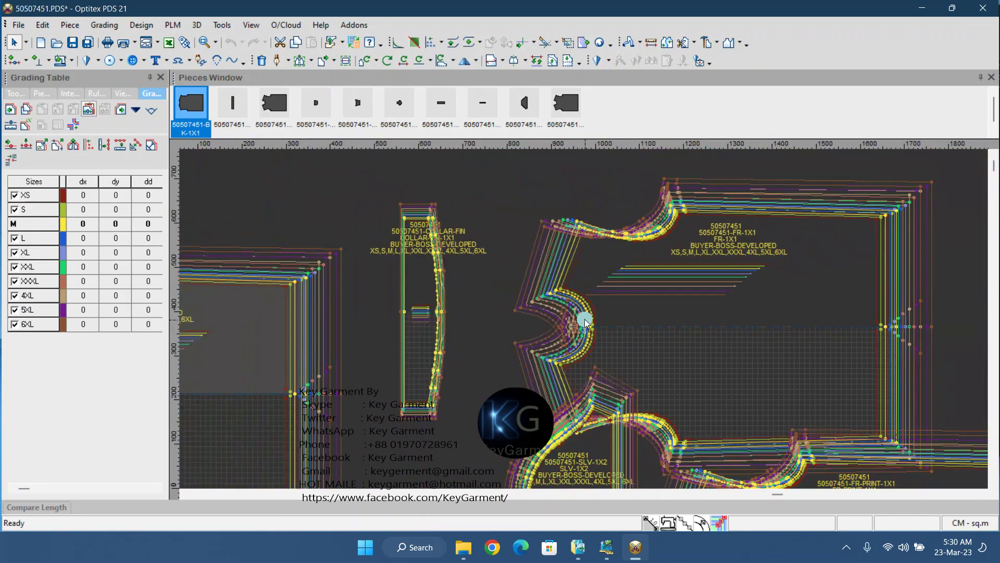
scroll(586, 319, down, 2)
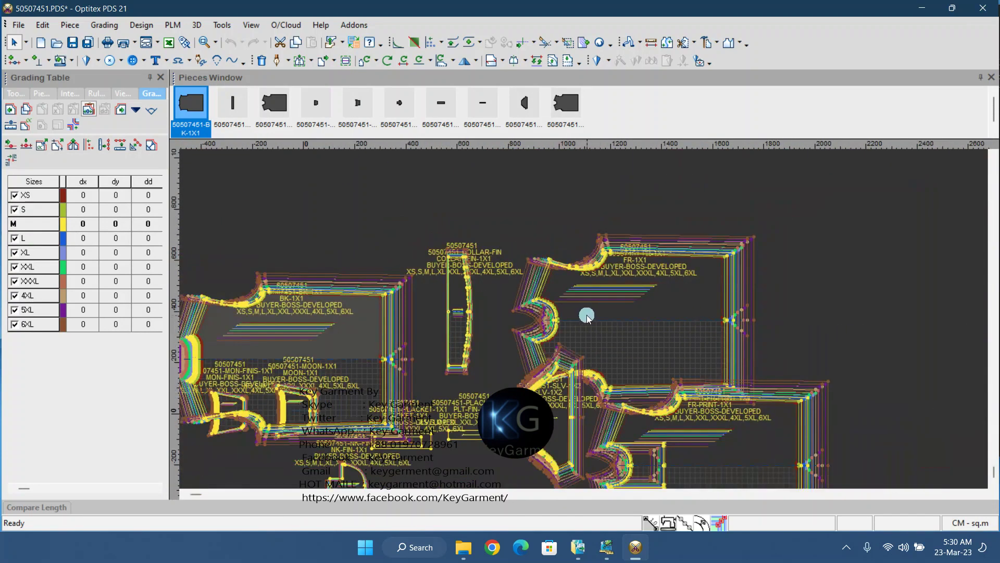
scroll(573, 319, down, 2)
scroll(594, 315, up, 4)
drag(600, 319, 571, 203)
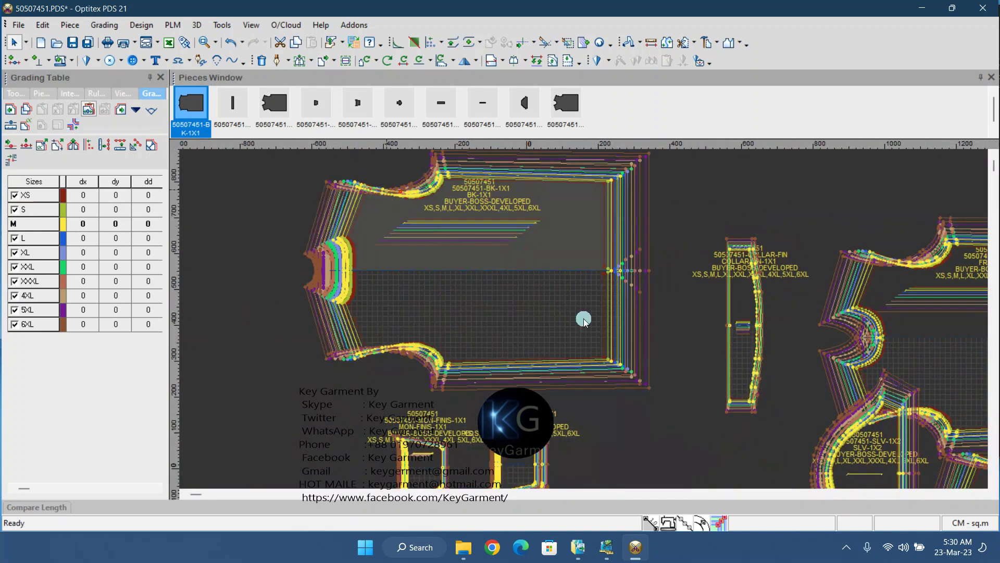
Step: Stack the graded nest of back piece BK-1X1 by baseline
scroll(636, 358, up, 4)
scroll(670, 312, down, 1)
scroll(607, 326, down, 1)
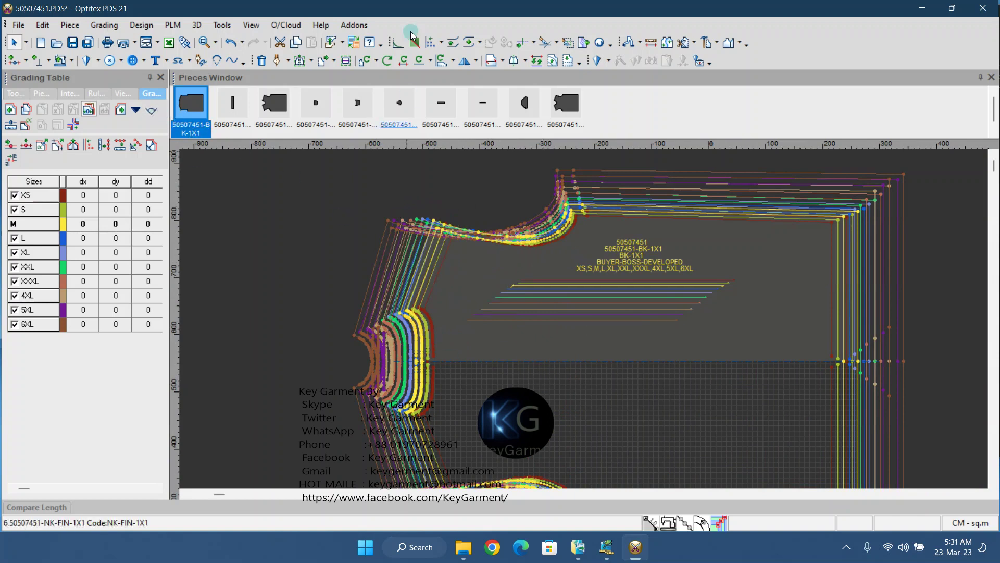
click(101, 27)
mouse_move(127, 61)
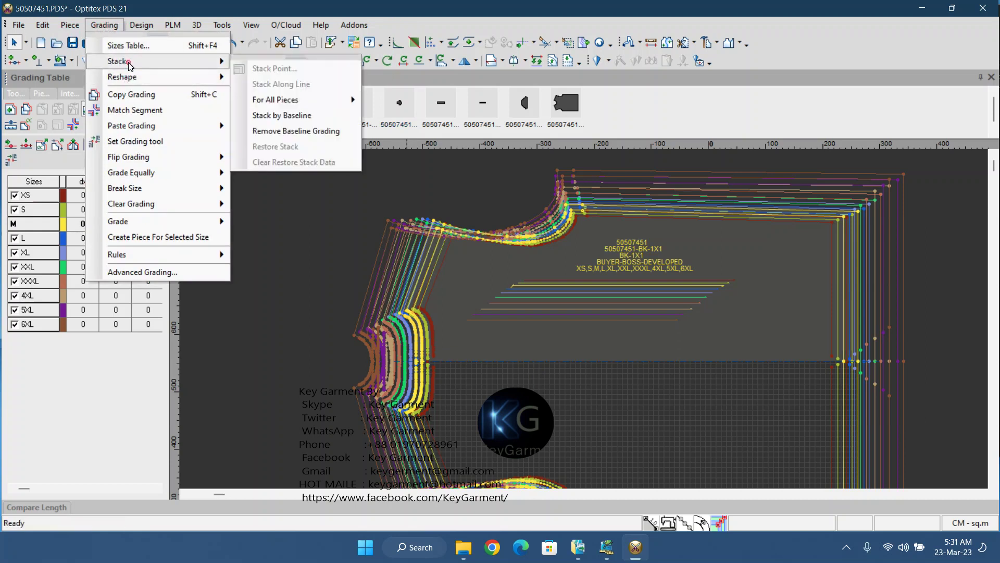
click(312, 114)
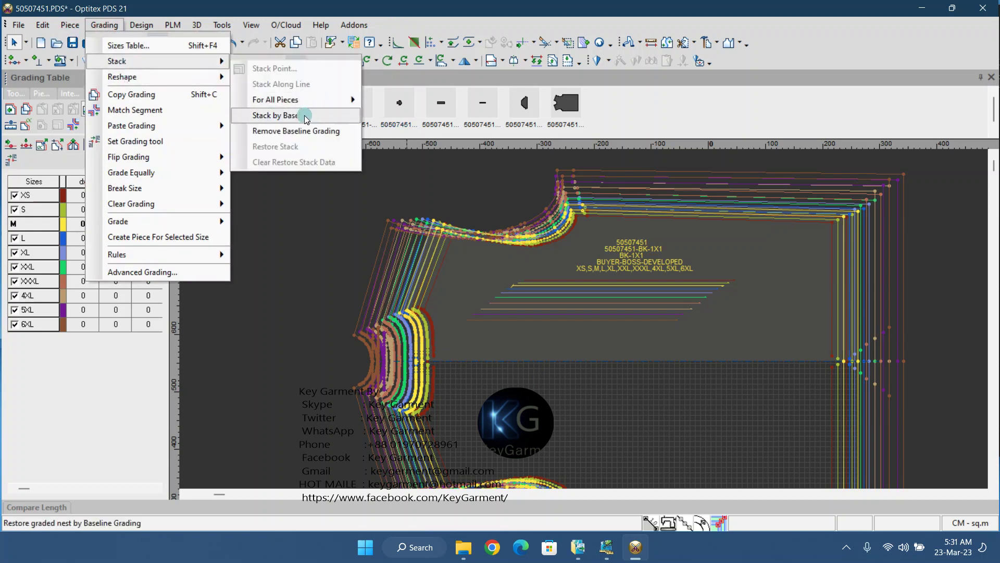
mouse_move(357, 100)
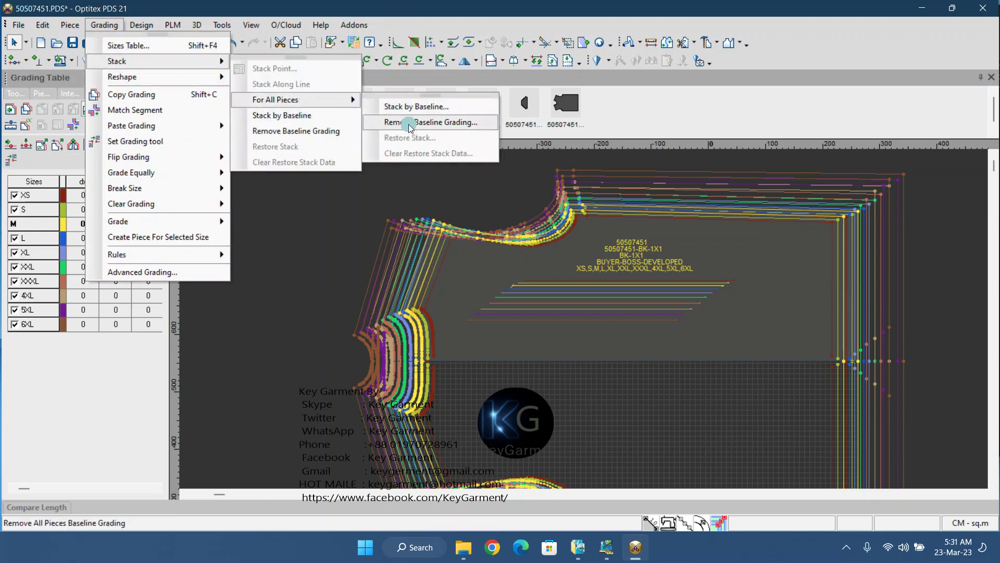
click(296, 121)
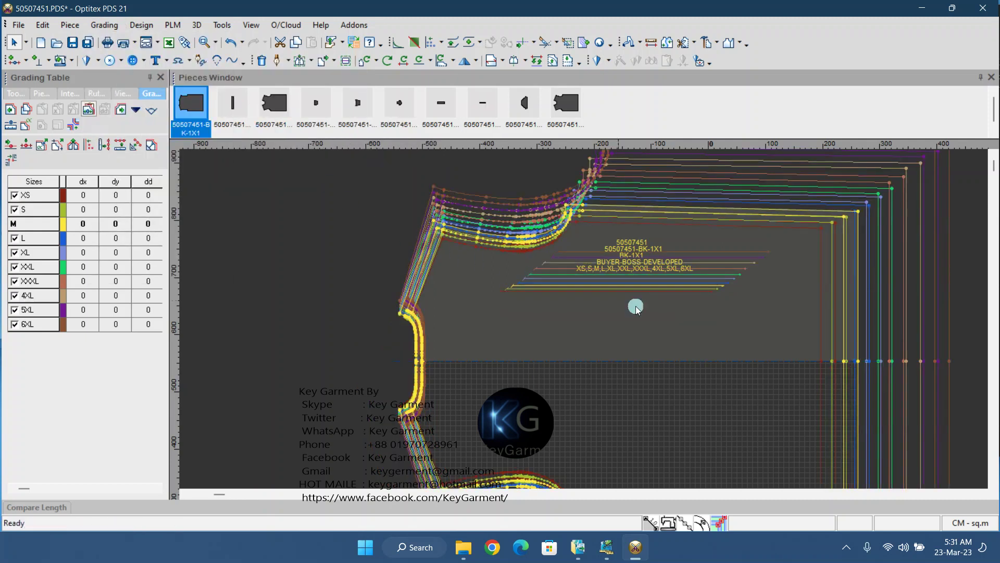
Step: Move the stacked back piece farther away from the collar piece
drag(762, 328, 555, 300)
scroll(578, 313, down, 2)
scroll(544, 286, up, 1)
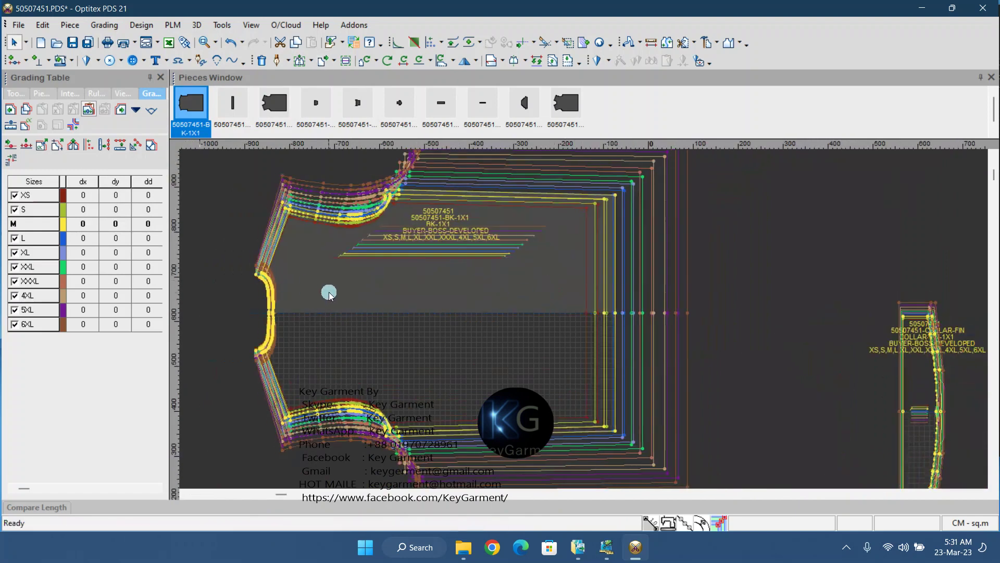
Step: Switch to Pattern Design and unfold the mirrored back piece 50507451-BK-1X1
click(636, 556)
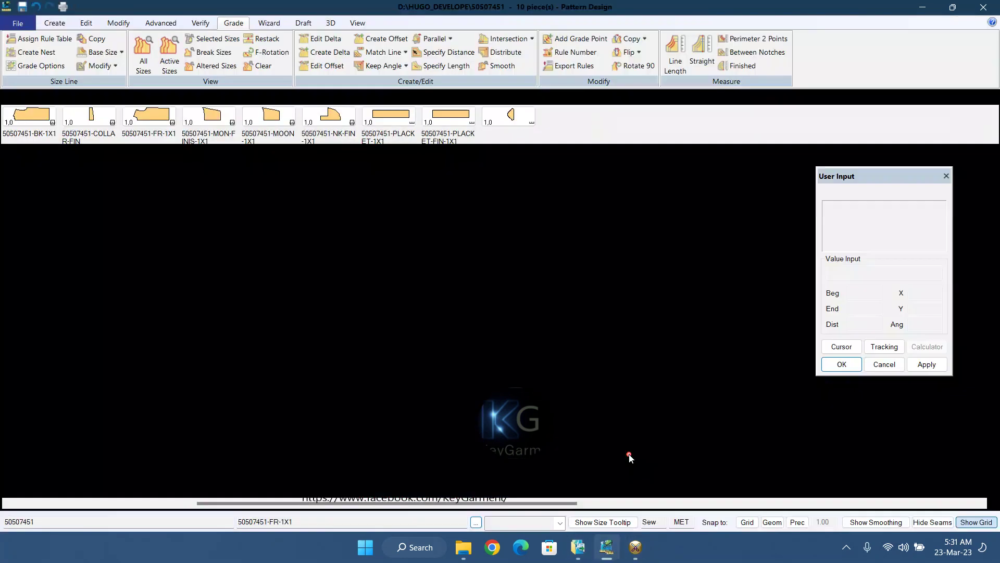
click(357, 23)
click(492, 66)
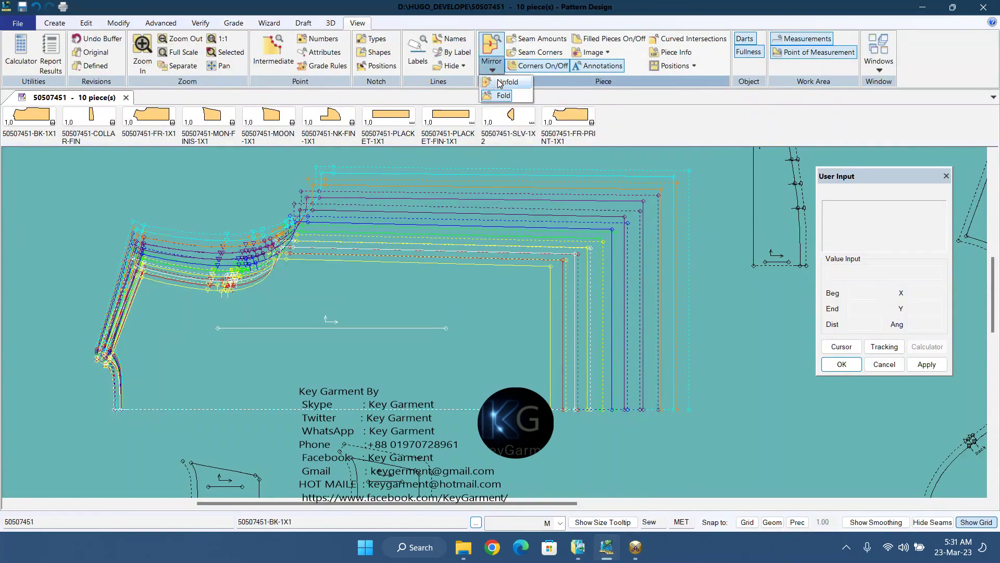
click(499, 83)
click(490, 339)
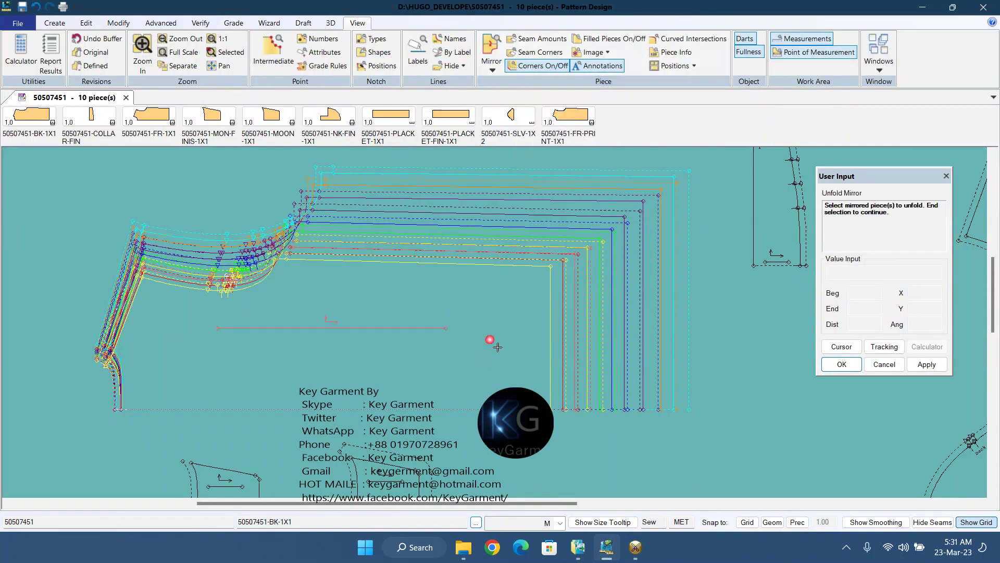
right_click(466, 335)
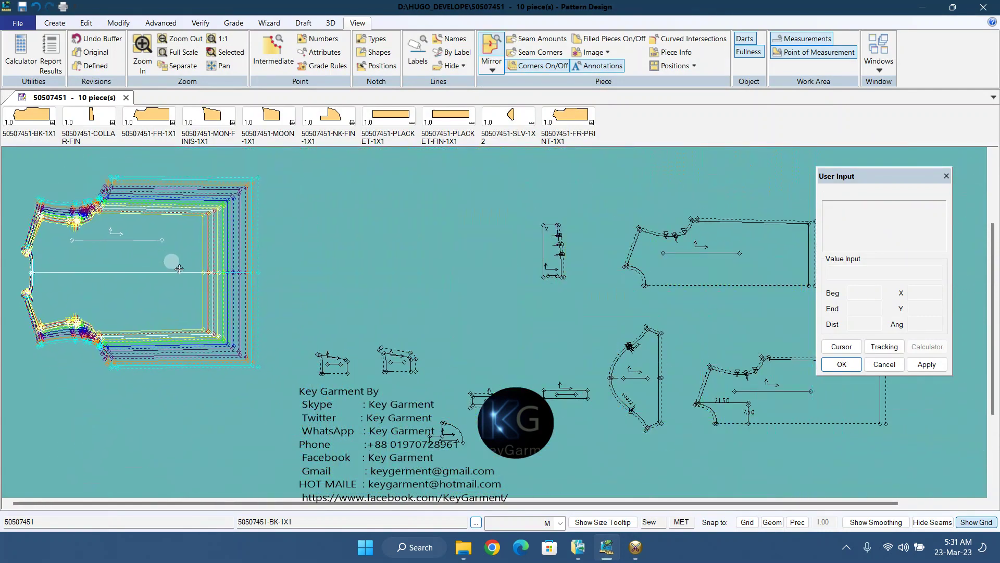
Step: Spread the two small moon pieces apart and reposition the unfolded back piece BK-1X1 in clear space beside them
click(426, 394)
drag(332, 363, 427, 289)
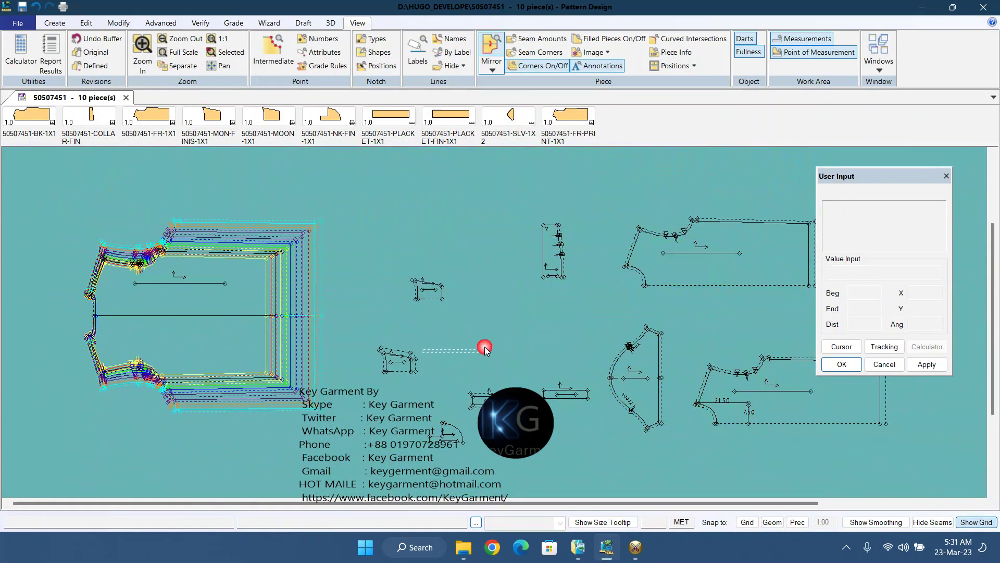
drag(397, 362, 462, 361)
drag(113, 231, 155, 219)
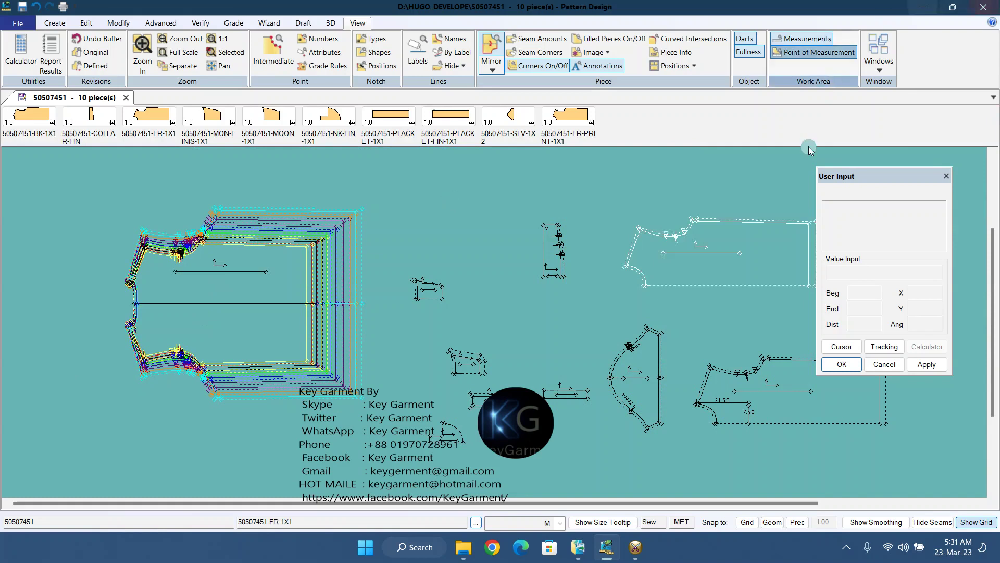
Step: Switch to Optitex PDS, reposition back piece BK-1X1 slightly and create a new baseline at its centre
click(631, 547)
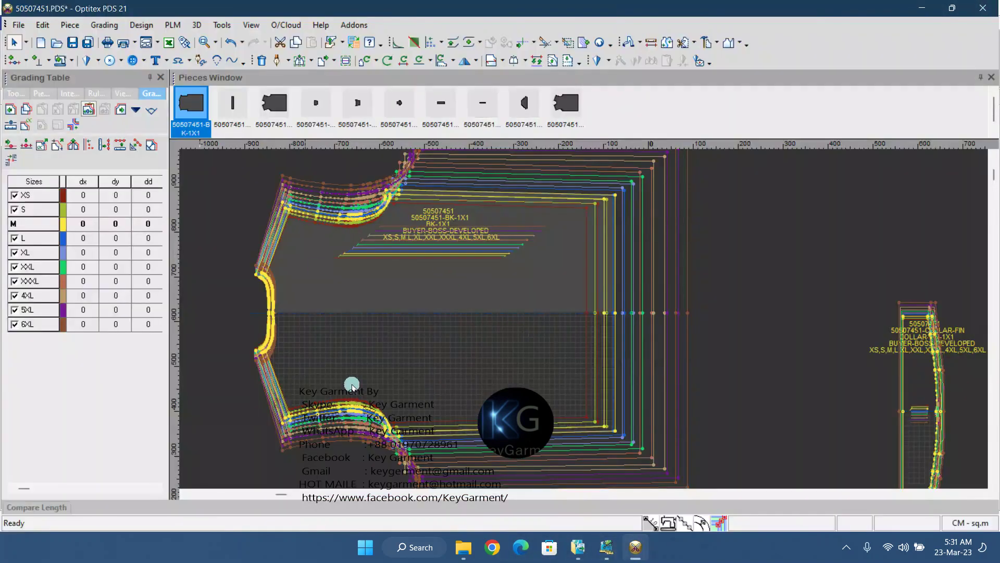
drag(547, 306, 491, 283)
click(402, 241)
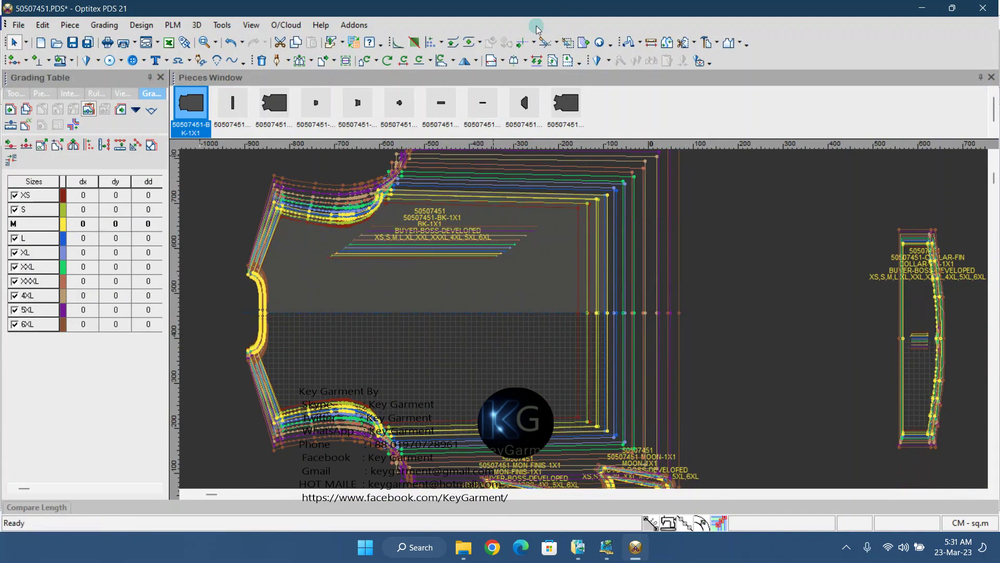
click(505, 61)
click(503, 61)
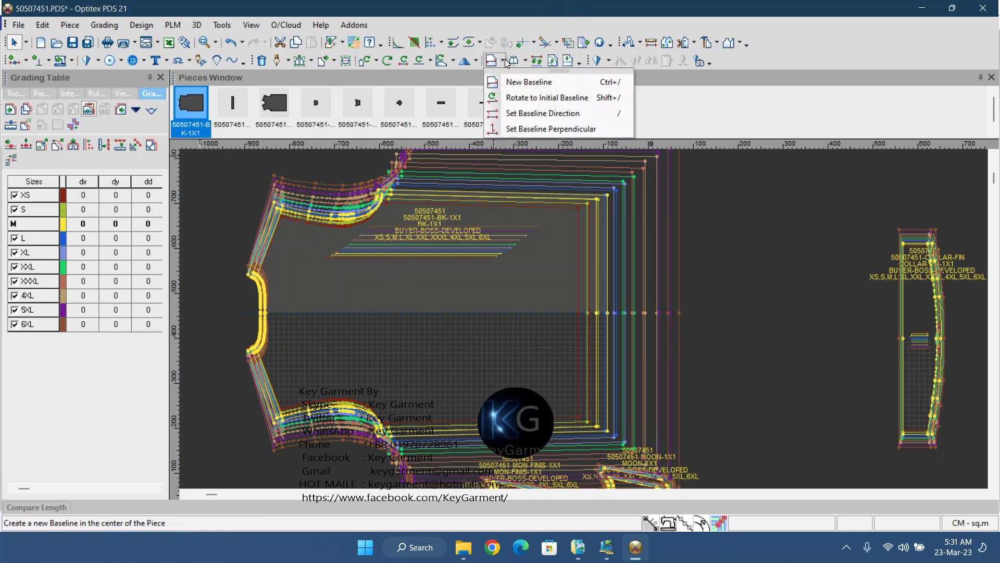
click(537, 83)
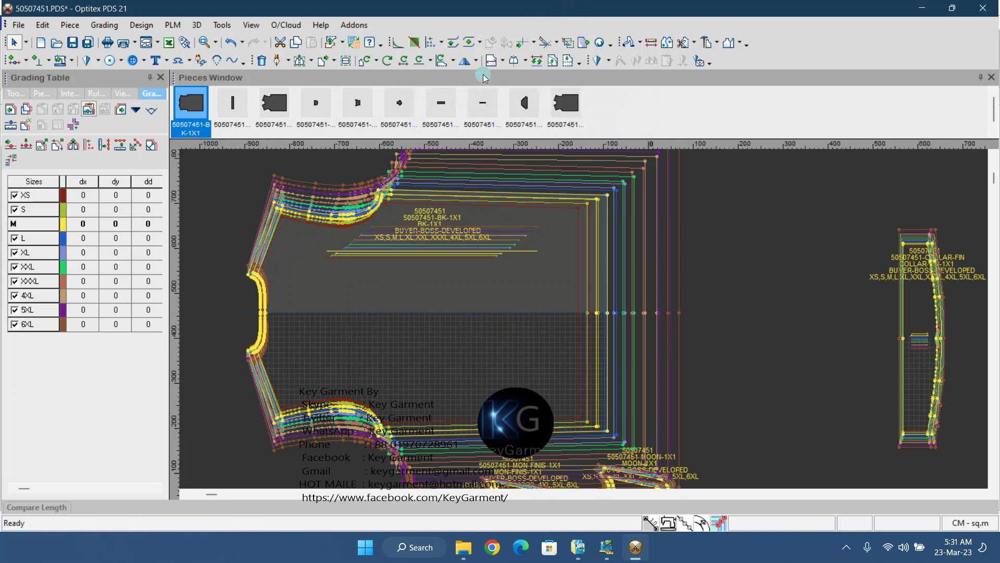
Step: Delete the old graded baseline from back piece BK-1X1, keeping the new one
click(261, 60)
click(440, 255)
click(501, 304)
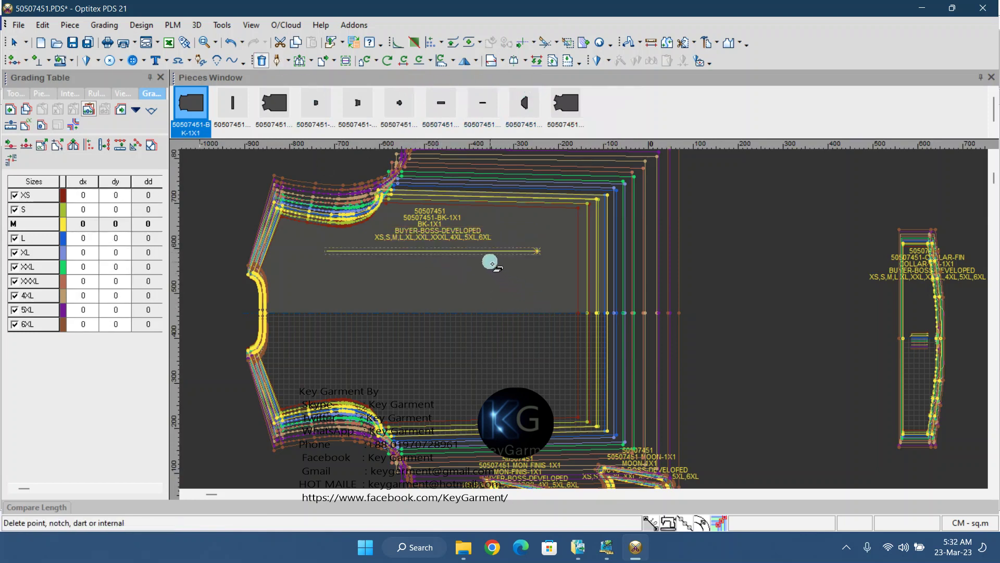
right_click(449, 263)
click(475, 271)
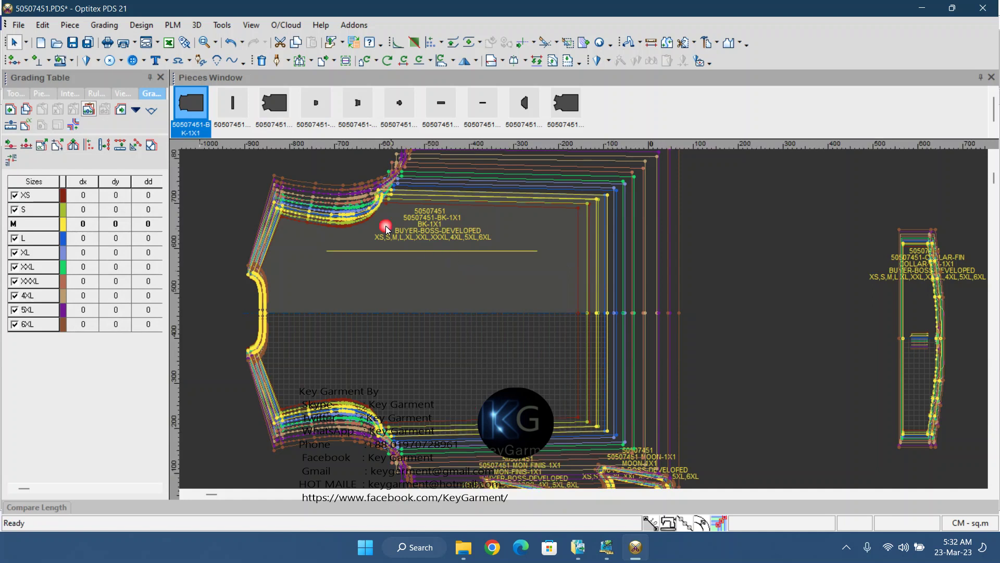
Step: Move back piece BK-1X1 farther from the other pieces and bring front piece FR-1X1 into the clear space above the small pieces
click(319, 266)
drag(424, 205, 438, 260)
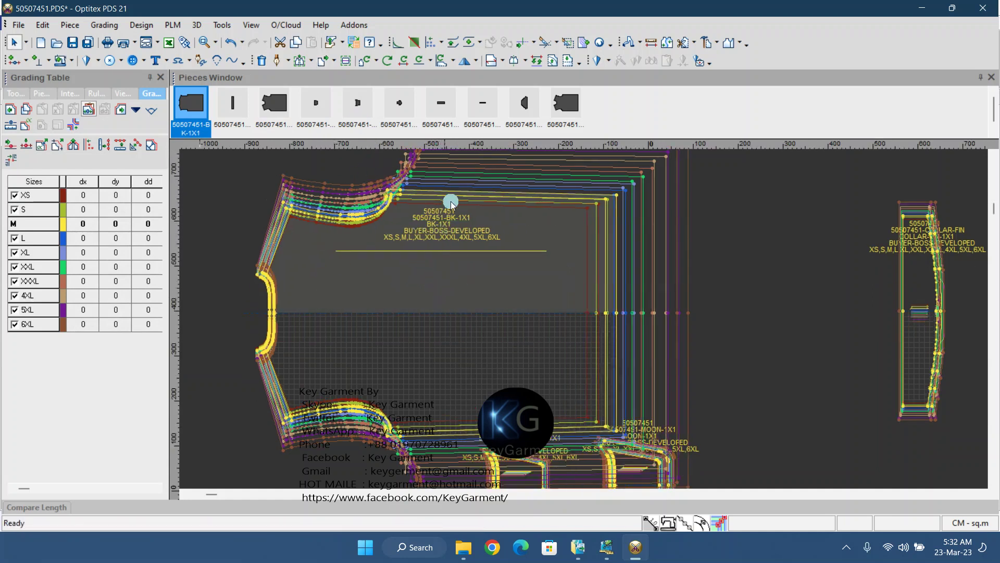
drag(516, 274, 524, 270)
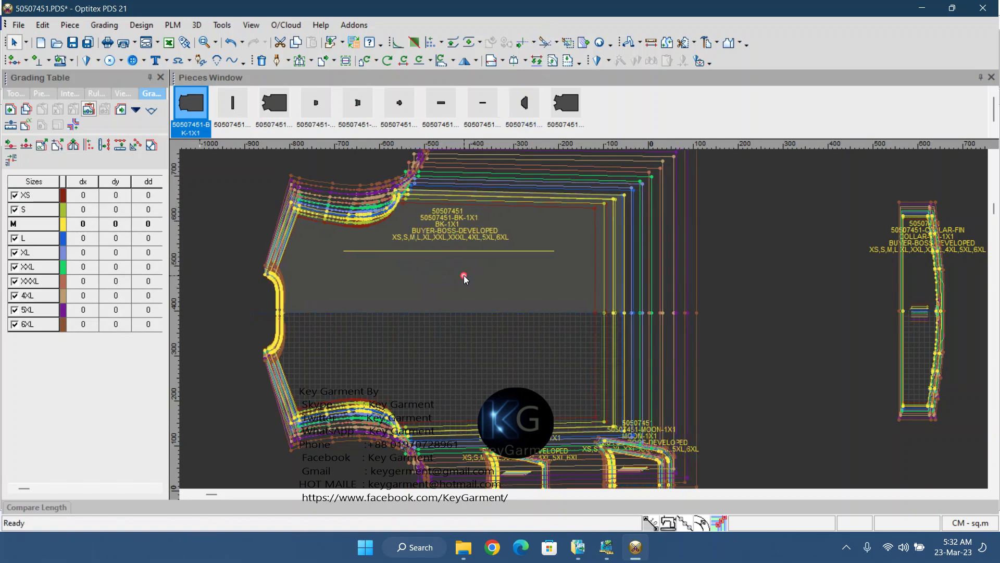
scroll(566, 320, down, 2)
scroll(585, 318, up, 2)
drag(578, 315, 518, 297)
scroll(582, 315, down, 2)
scroll(581, 315, down, 1)
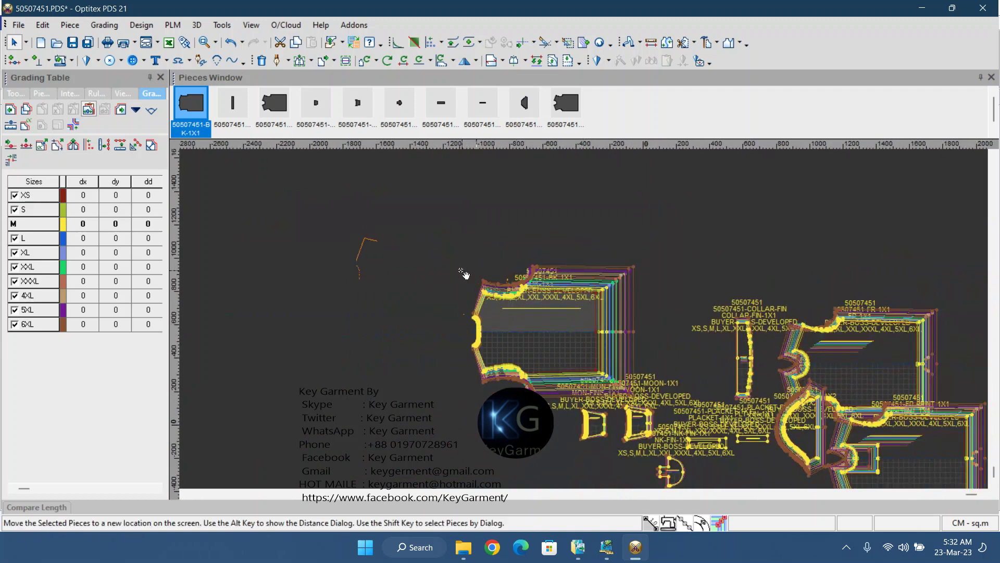
drag(583, 333, 505, 327)
drag(886, 359, 604, 313)
scroll(601, 313, up, 2)
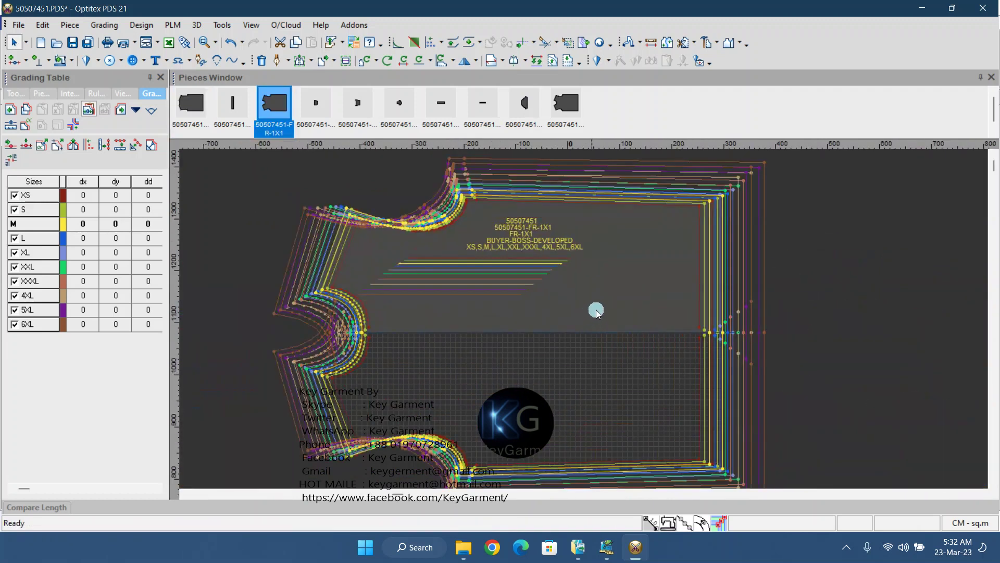
Step: Try to stack the graded nest of front piece FR-1X1 by baseline
click(104, 25)
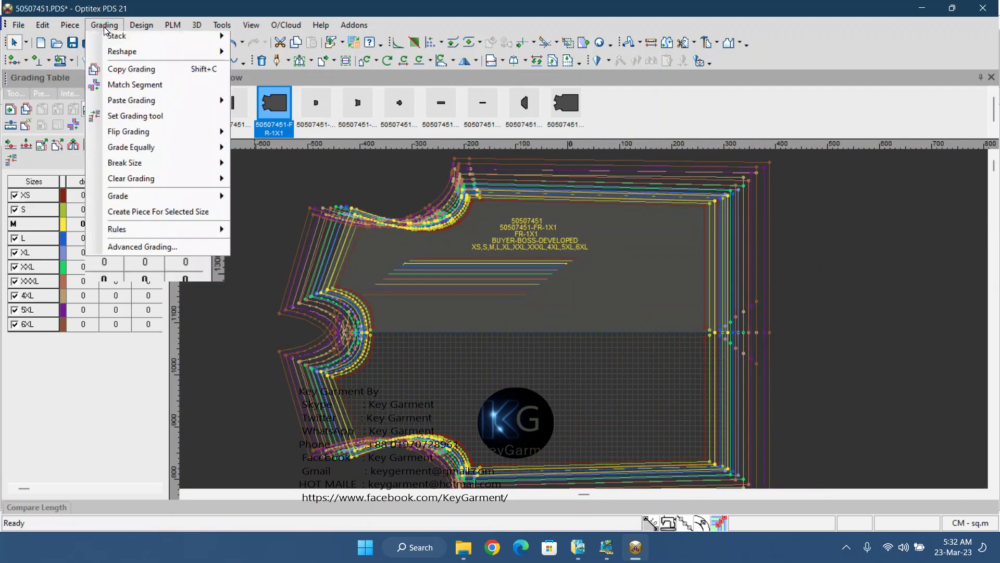
mouse_move(120, 60)
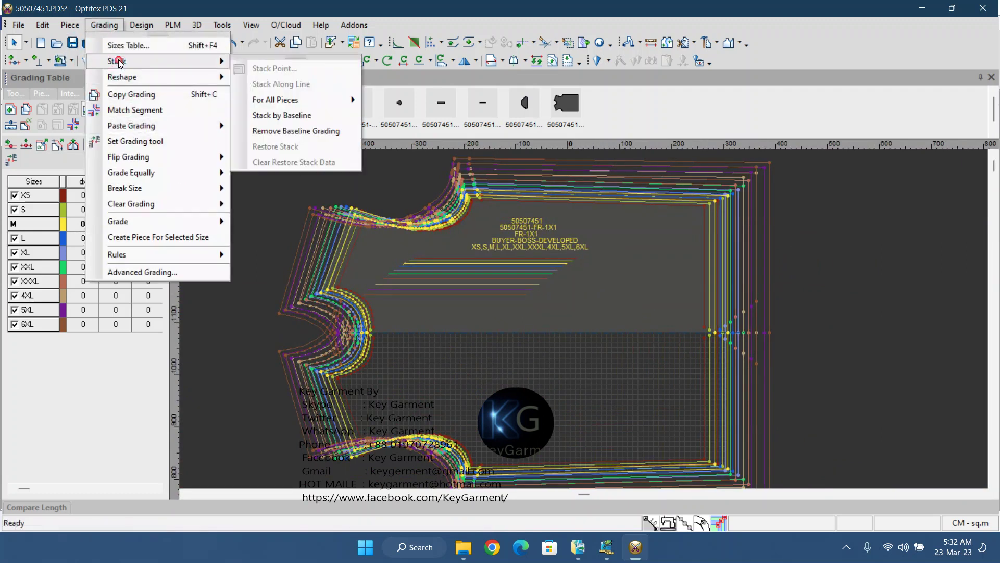
click(318, 116)
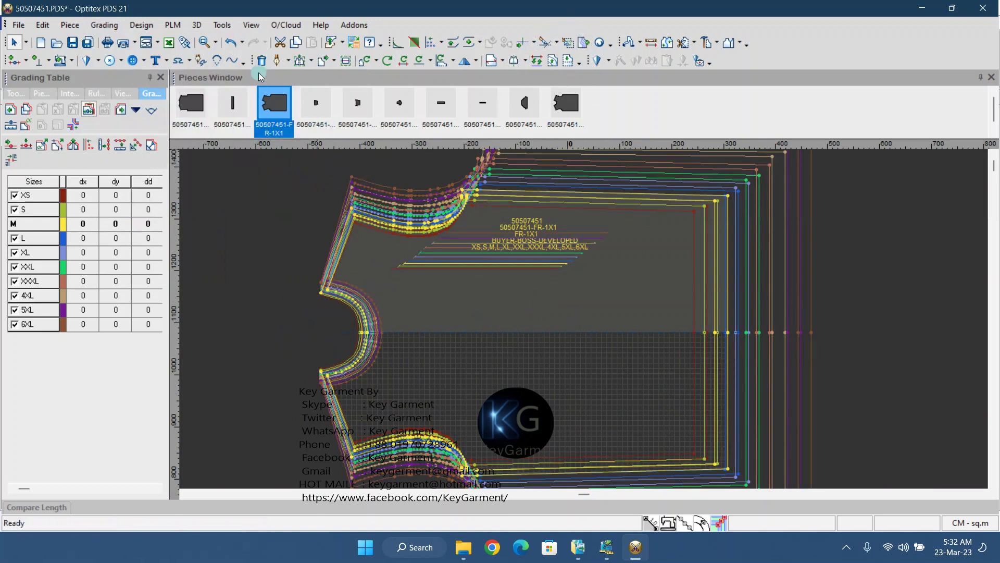
click(231, 42)
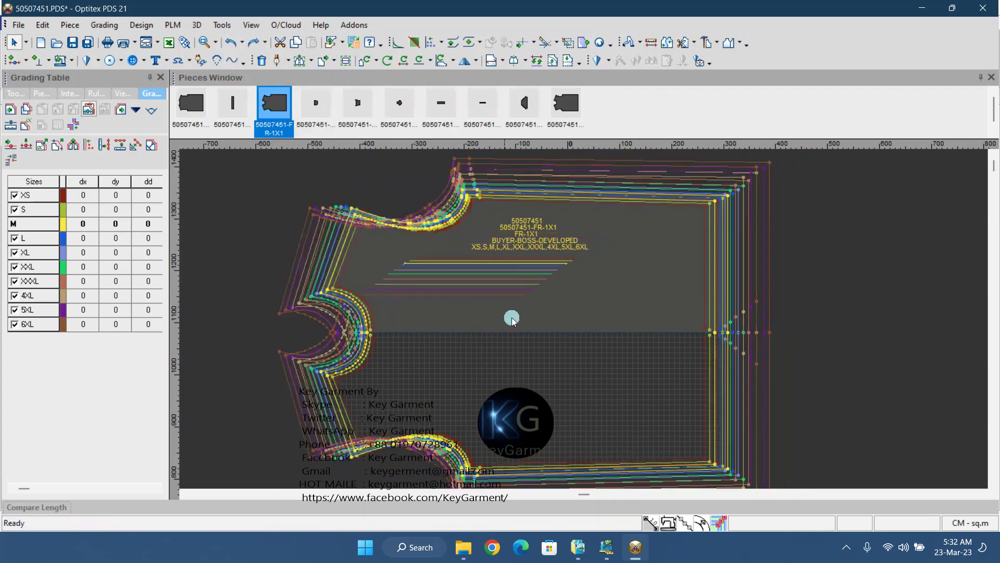
Step: Move back piece BK-1X1 farther away from front piece FR-1X1
scroll(629, 297, down, 5)
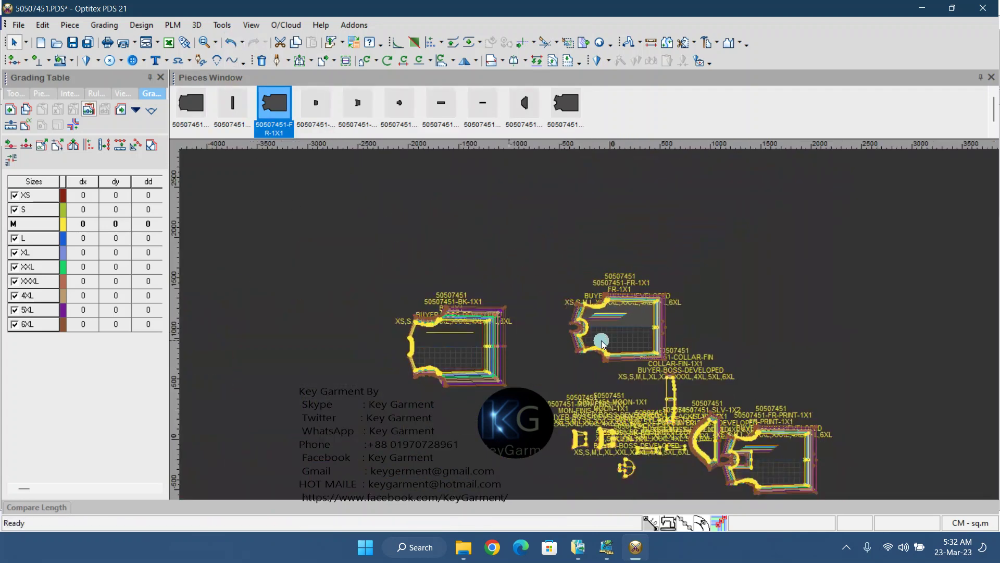
scroll(568, 293, up, 2)
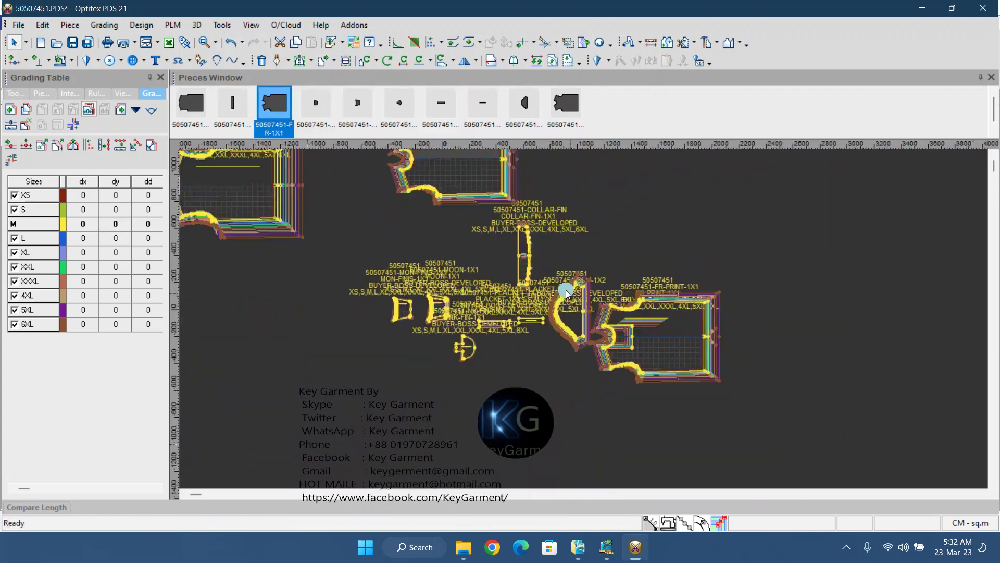
scroll(589, 327, down, 3)
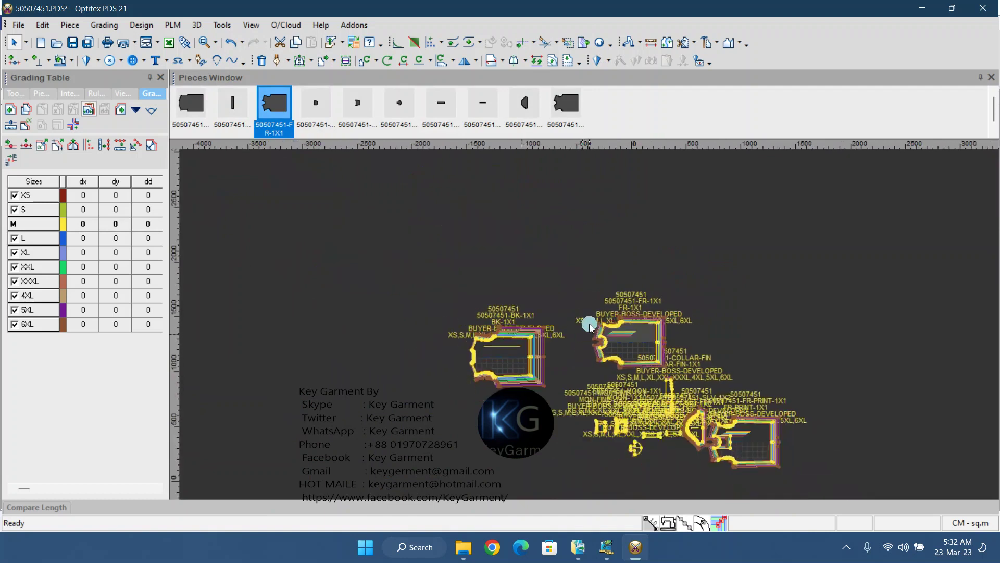
scroll(590, 327, up, 1)
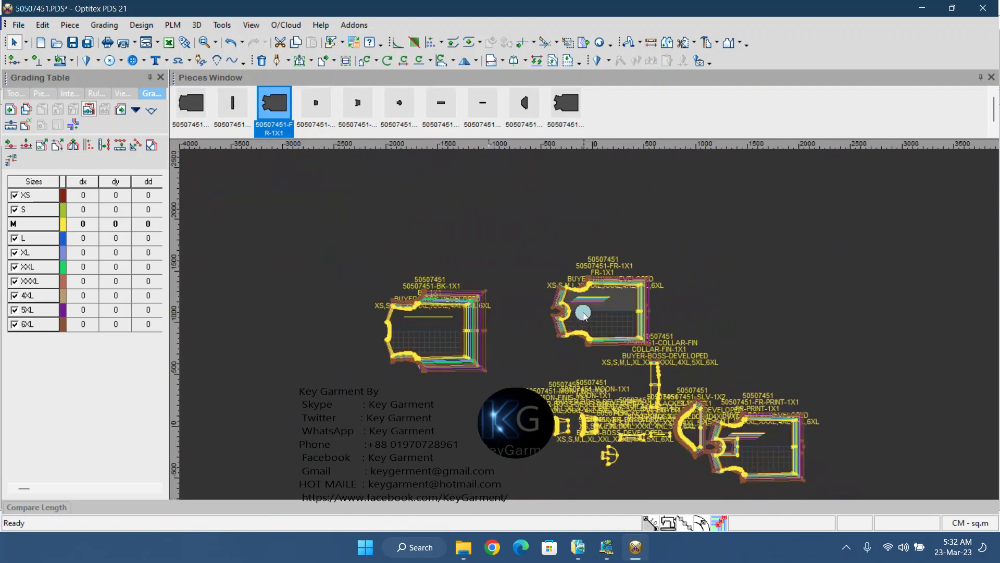
click(450, 329)
drag(456, 311, 255, 294)
Step: Move sleeve piece SLV-1X2 away from front print piece FR-PRINT-1X1
scroll(784, 405, up, 2)
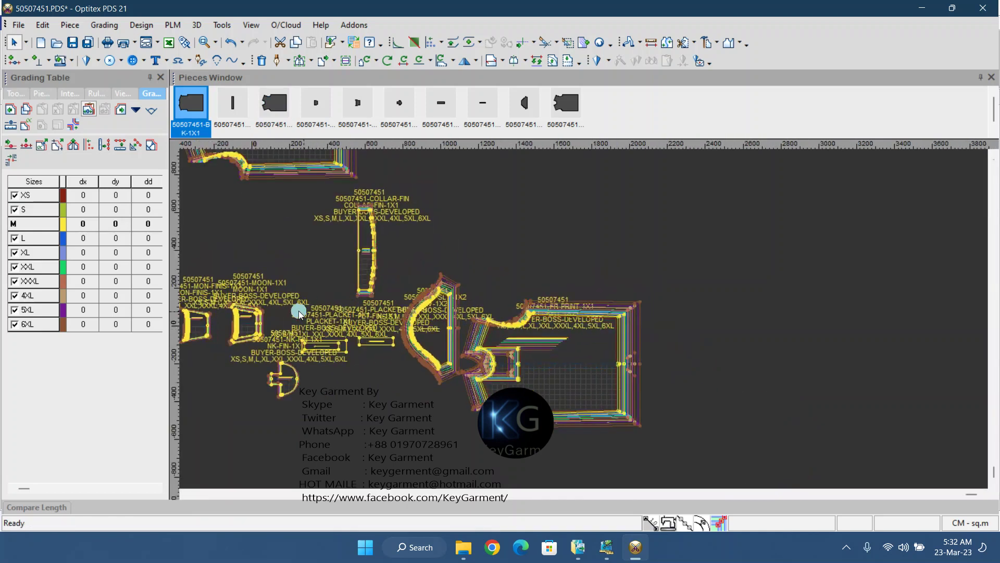
middle_drag(298, 312, 589, 319)
scroll(591, 322, up, 2)
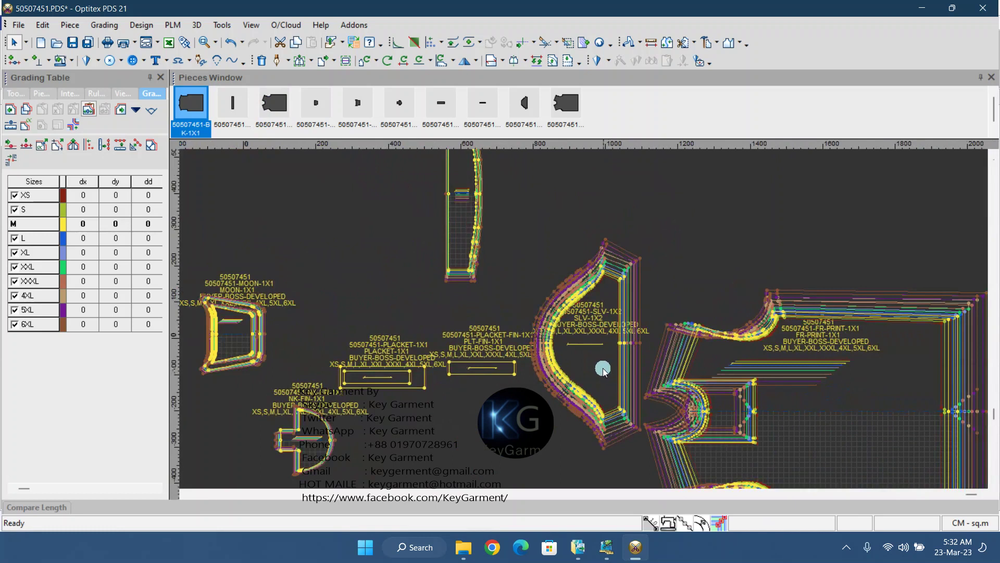
drag(599, 363, 346, 376)
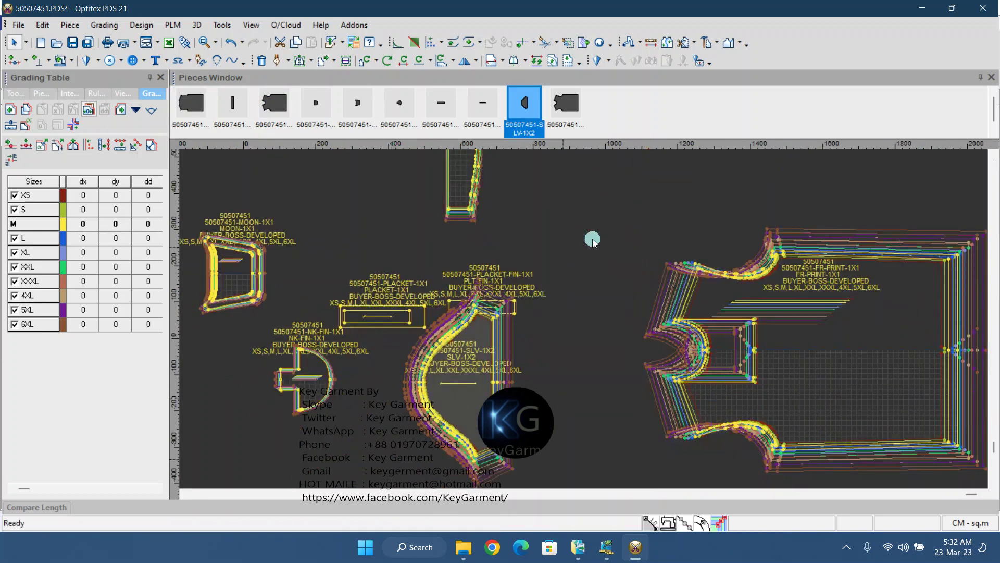
Step: Move the front pieces FR-PRINT-1X1 and FR-1X1 upward, clear of the small pieces
scroll(581, 316, down, 6)
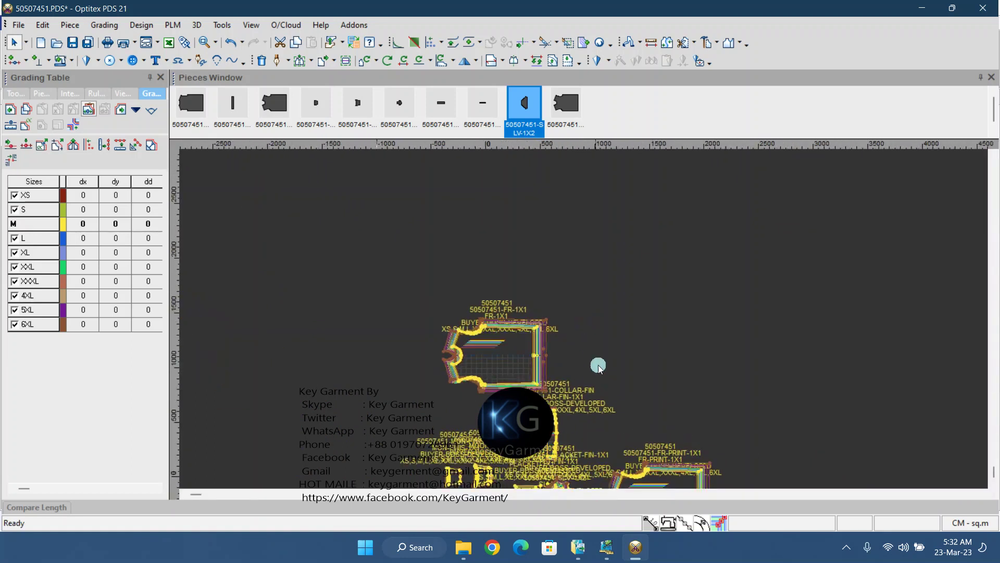
drag(684, 480, 677, 216)
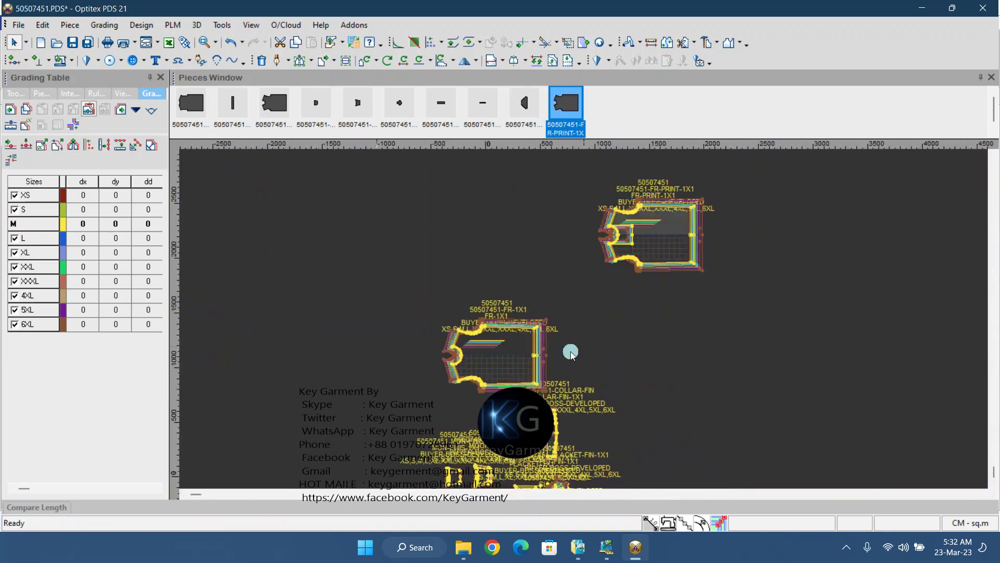
drag(499, 353, 542, 243)
scroll(598, 373, down, 3)
scroll(573, 357, up, 5)
scroll(572, 357, up, 5)
Step: Move the MOON-1X1 and MON-FINIS-1X1 pieces next to the collar and shift the collar piece upward
drag(454, 407, 652, 241)
drag(293, 414, 554, 209)
scroll(821, 261, down, 3)
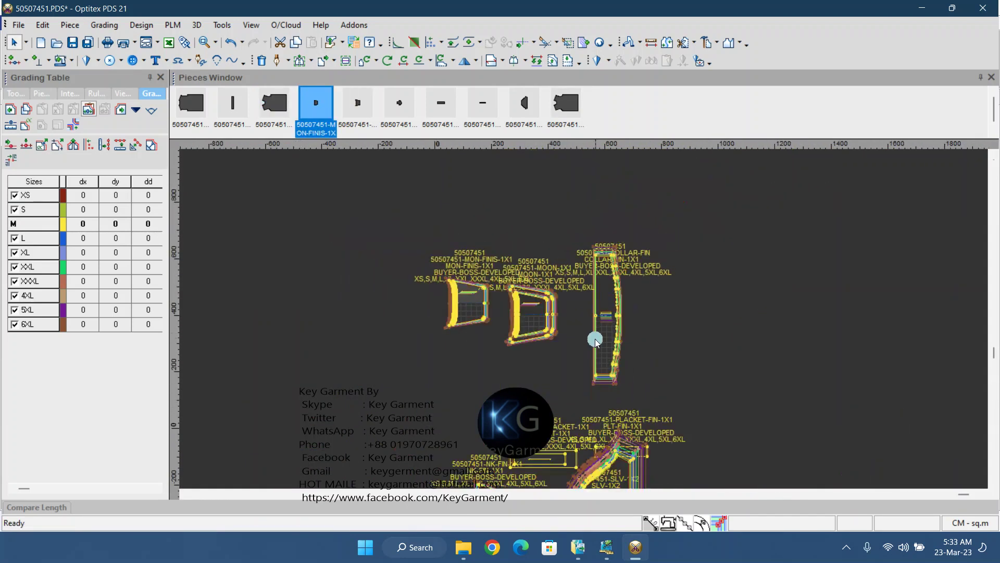
click(609, 290)
scroll(570, 445, up, 5)
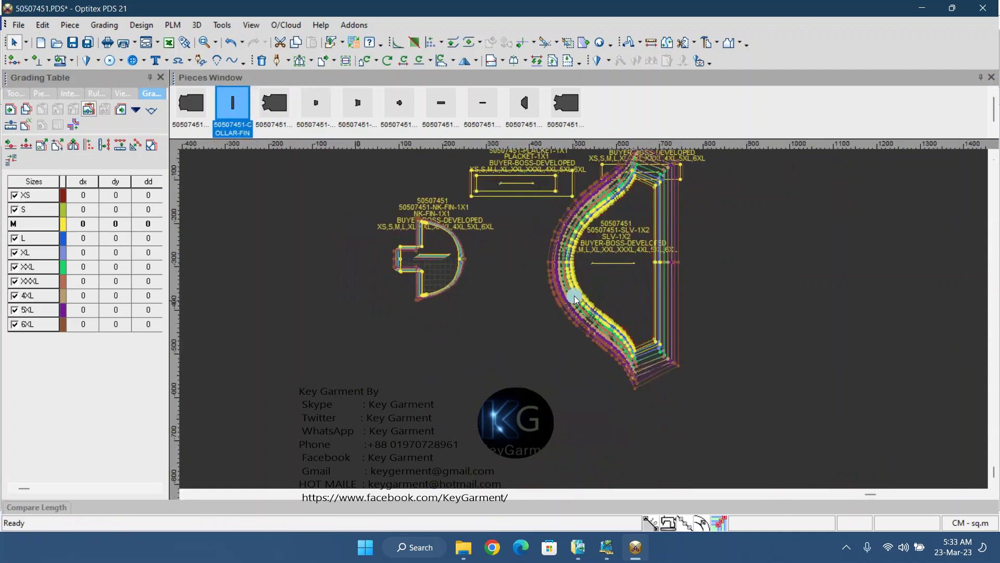
Step: Move sleeve piece SLV-1X2 and placket piece PLACKET-FIN-1X1 away from neck piece NK-FIN-1X1
scroll(682, 352, down, 2)
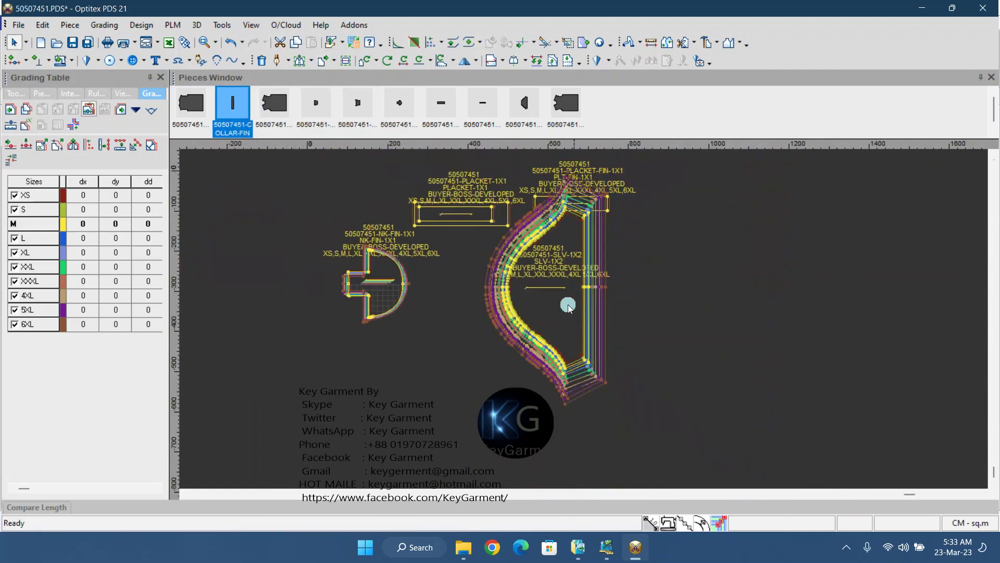
drag(632, 346, 602, 256)
drag(480, 163, 819, 421)
scroll(583, 319, up, 2)
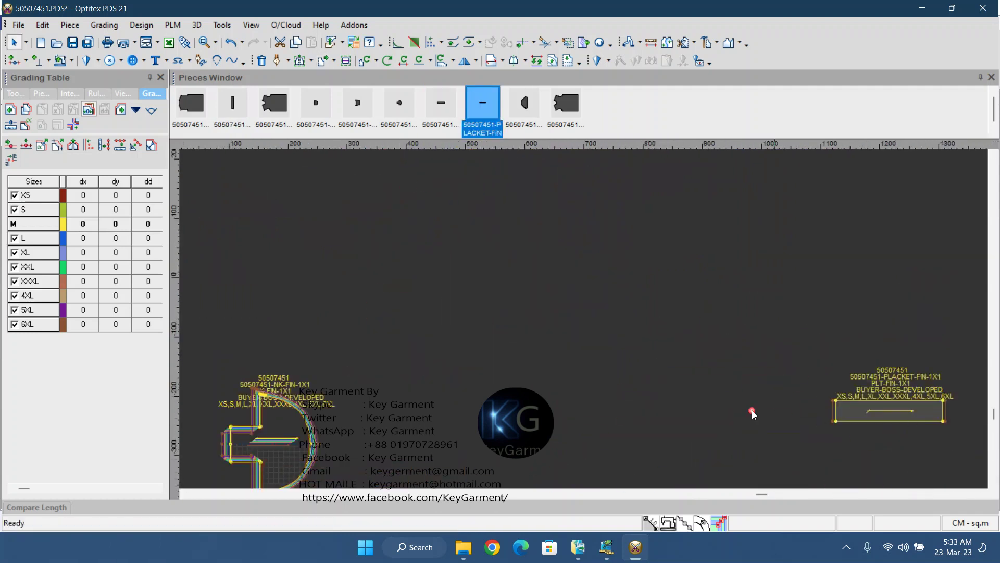
Step: Move neck piece NK-FIN-1X1 up beside the collar and moon pieces, separate from the plackets
drag(306, 436, 530, 219)
scroll(586, 262, down, 2)
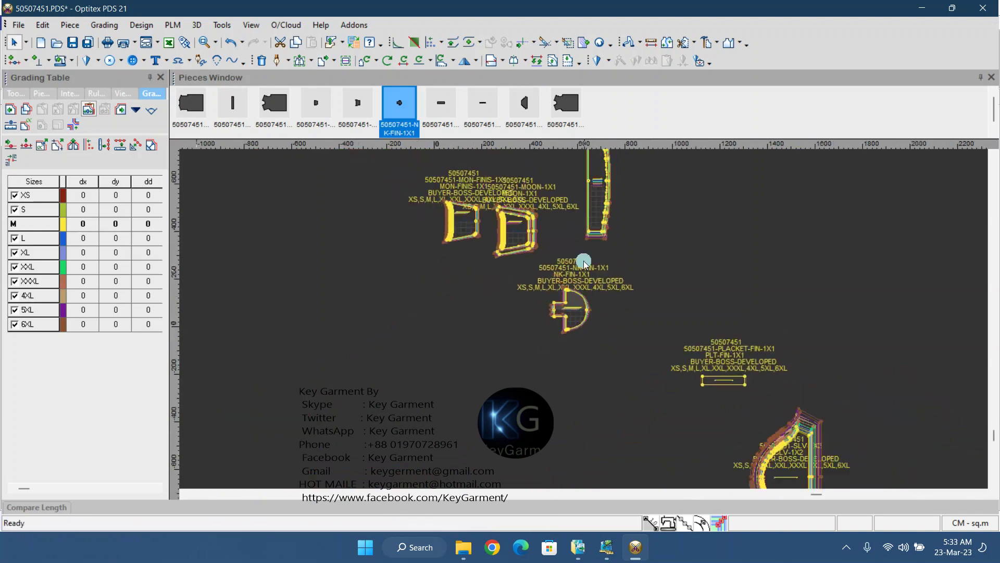
scroll(585, 321, up, 1)
drag(553, 470, 487, 229)
scroll(598, 292, down, 3)
Step: Adjust the positions of front pieces FR-PRINT-1X1 and FR-1X1 above the small pieces
drag(659, 211, 656, 242)
click(565, 230)
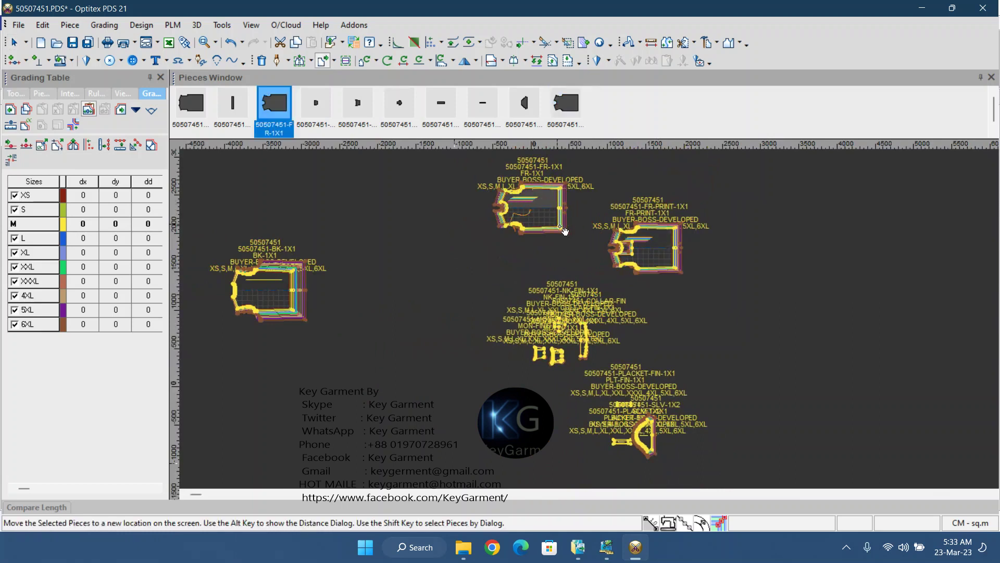
drag(565, 231, 581, 254)
Step: Move sleeve piece SLV-1X2 far away from the placket pieces into empty space
scroll(583, 245, up, 2)
click(578, 210)
drag(990, 365, 607, 342)
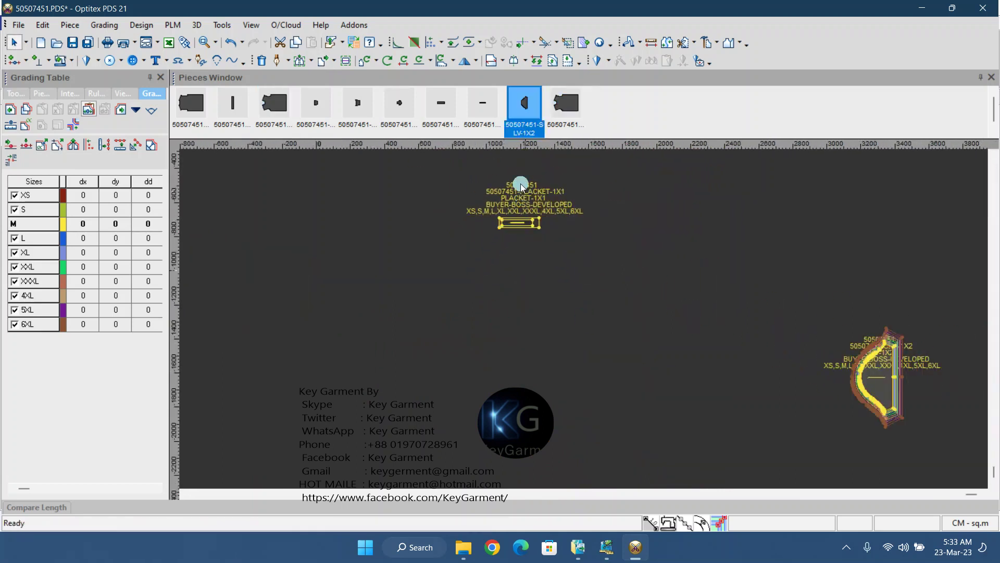
Step: Move the placket pieces PLACKET-FIN-1X1 and PLACKET-1X1 out beside sleeve piece SLV-1X2
scroll(585, 320, up, 2)
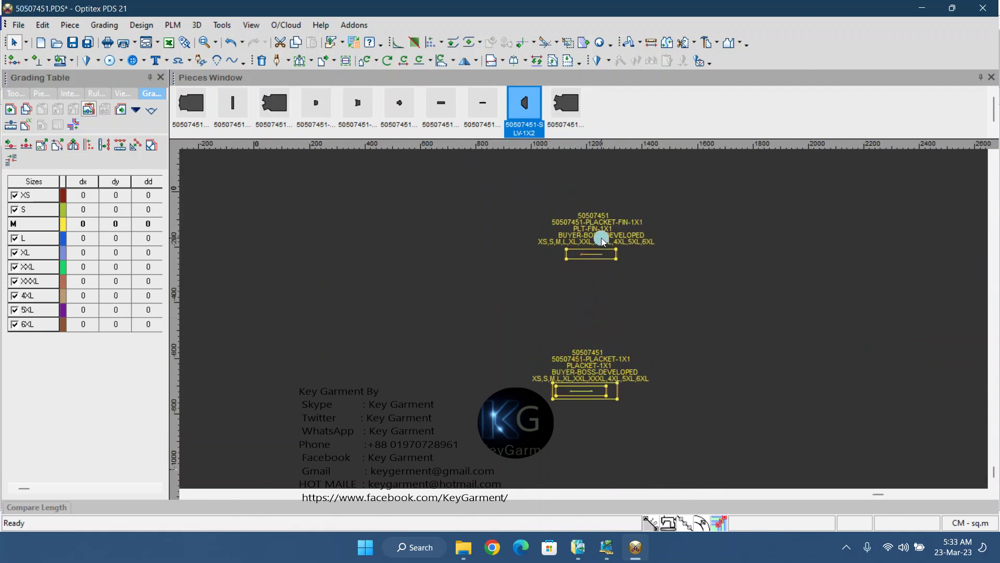
drag(613, 257, 908, 467)
drag(614, 394, 867, 461)
scroll(598, 311, down, 4)
scroll(598, 311, down, 3)
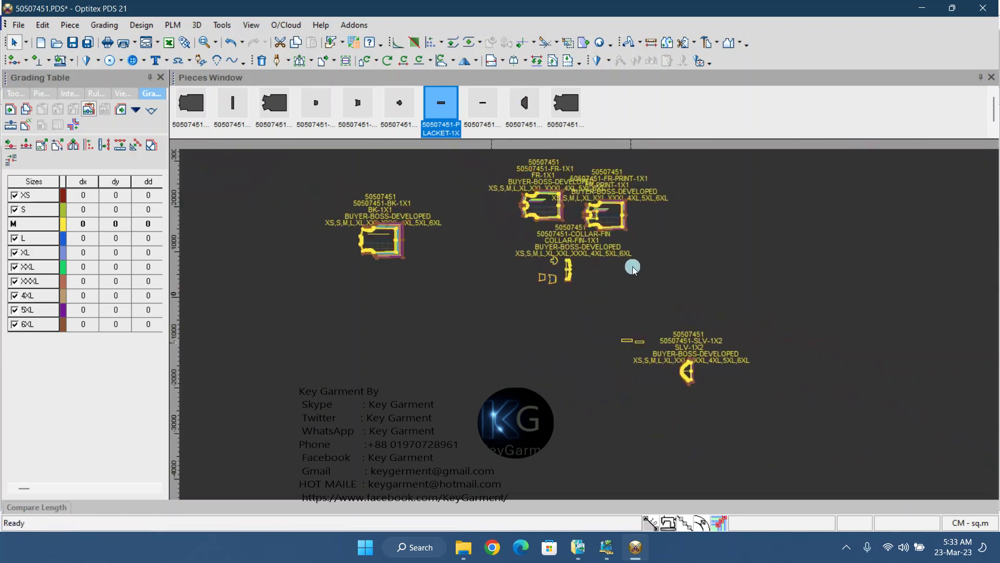
scroll(611, 221, up, 2)
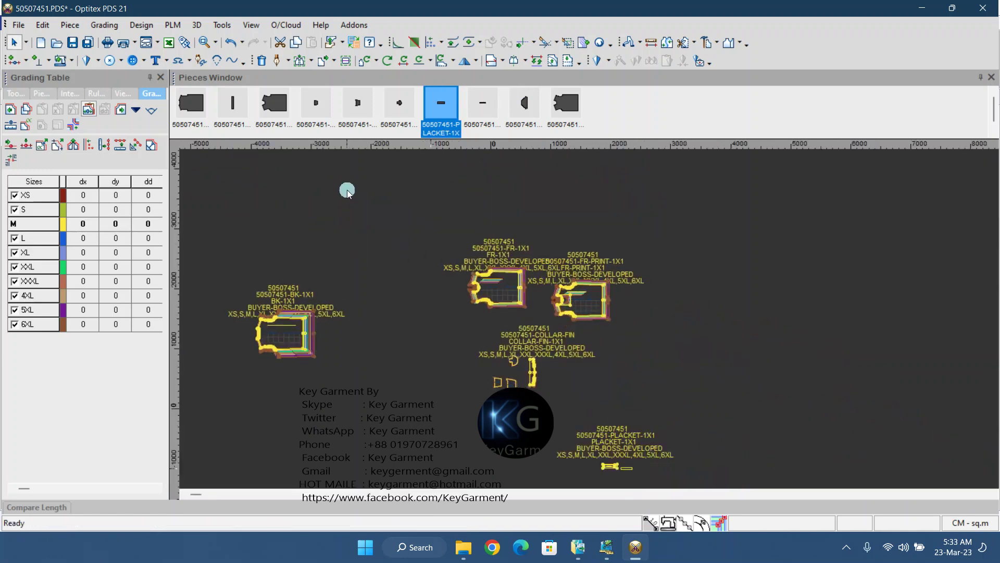
Step: Try to stack the selected front, collar, moon and neck pieces together by baseline
drag(403, 212, 439, 239)
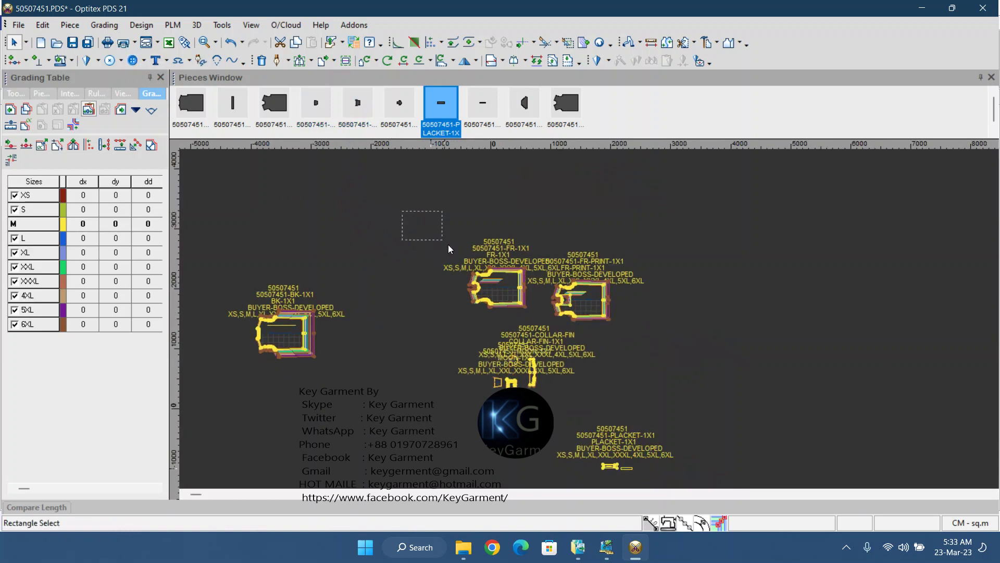
drag(604, 374, 673, 414)
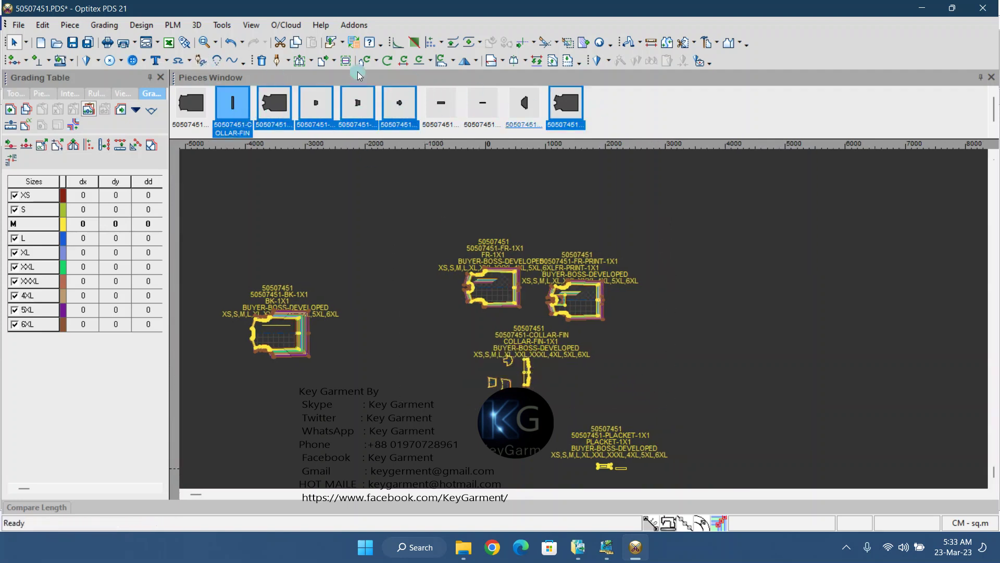
click(98, 27)
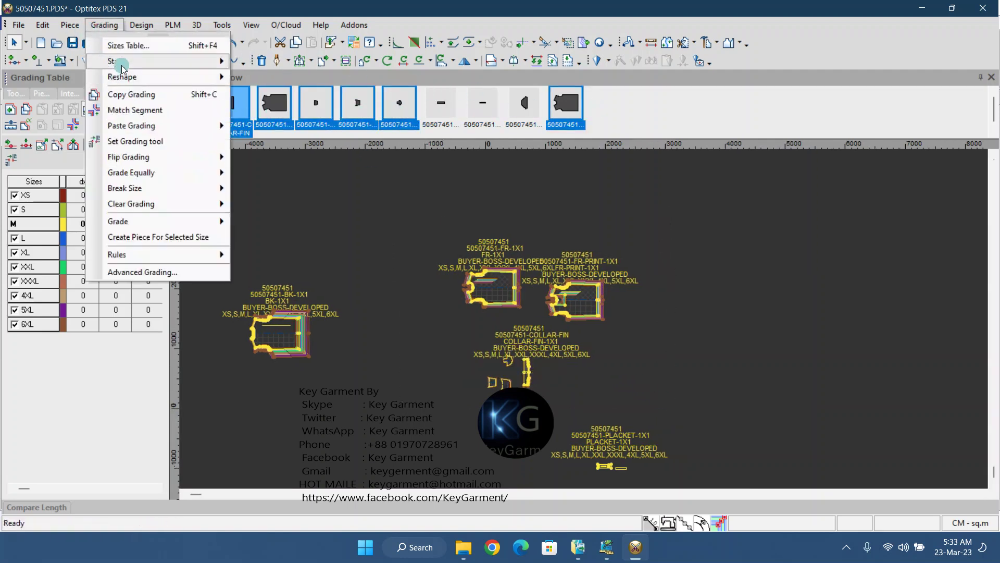
mouse_move(121, 65)
click(305, 116)
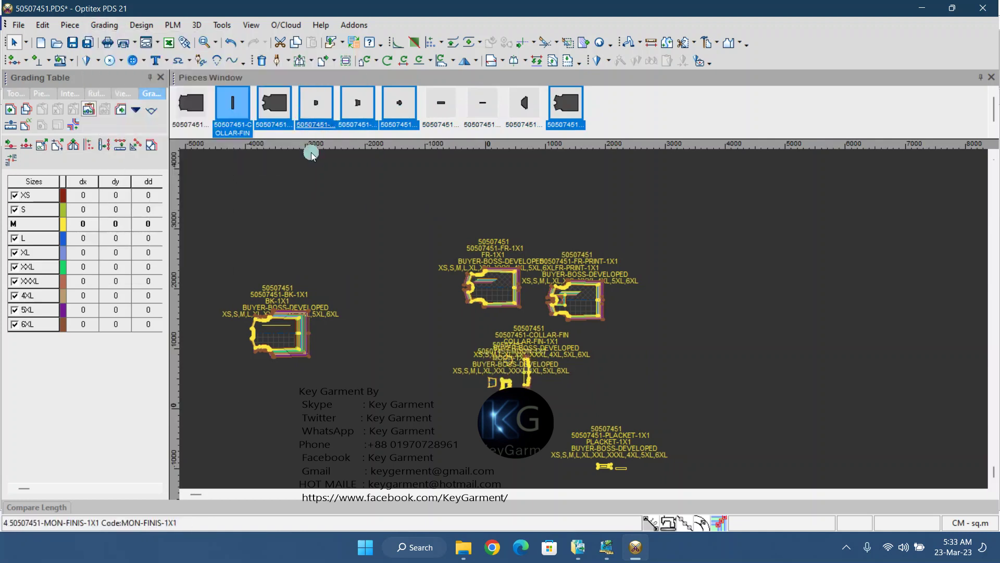
Step: Examine the graded nests of the front, neck, moon and collar pieces up close
click(585, 317)
scroll(585, 317, up, 2)
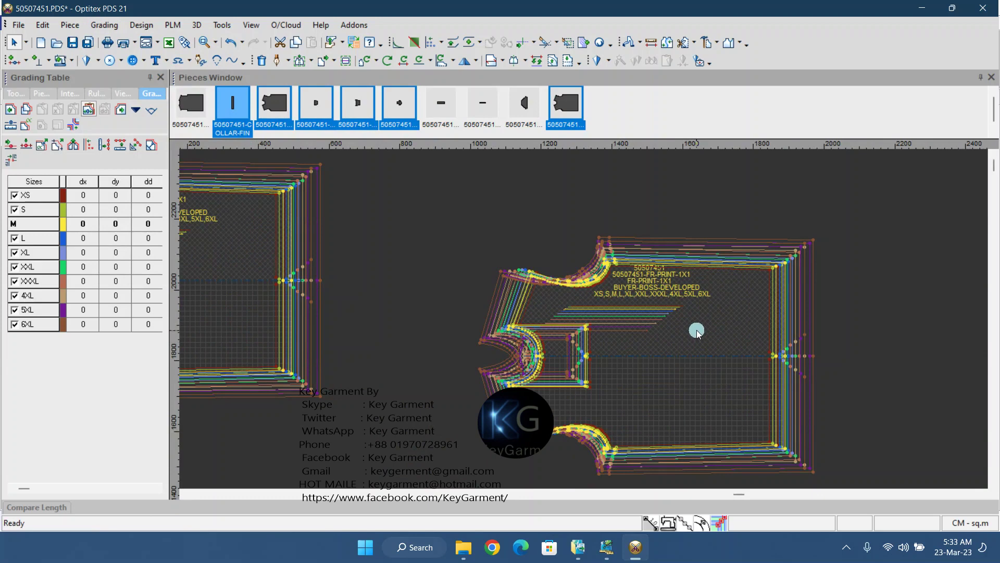
scroll(697, 332, down, 5)
scroll(471, 297, up, 2)
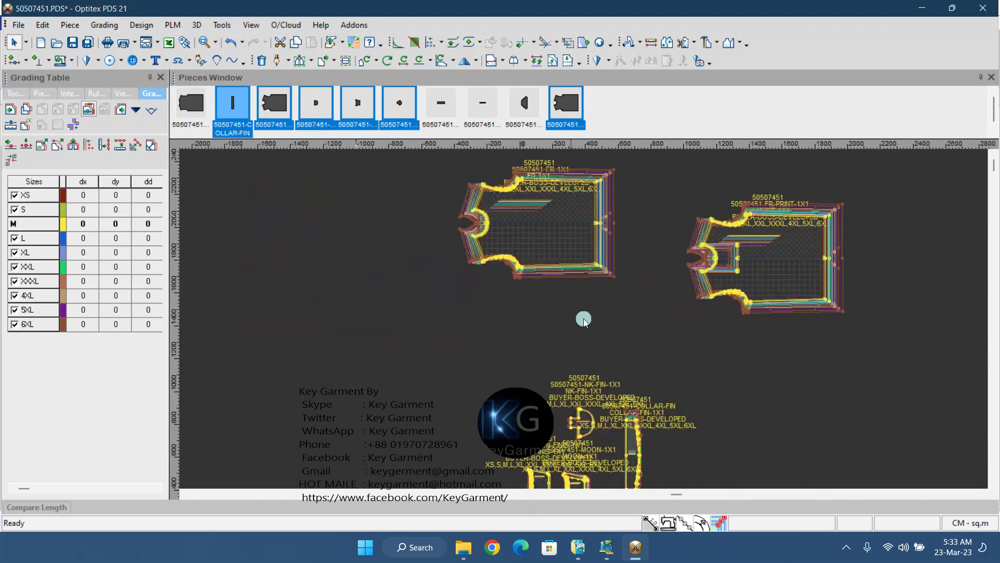
scroll(583, 319, up, 2)
scroll(584, 319, down, 5)
scroll(584, 318, up, 7)
scroll(530, 273, up, 3)
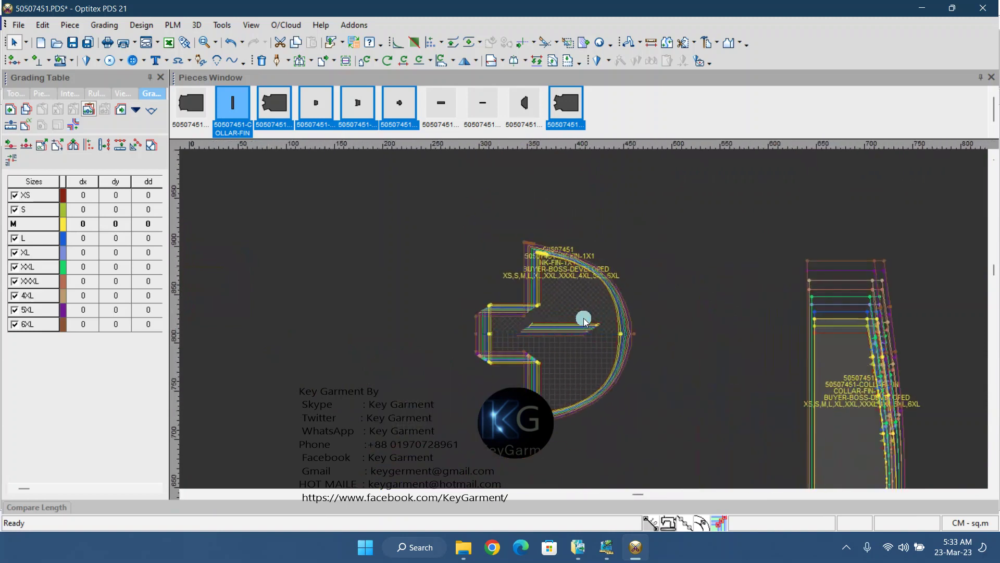
scroll(585, 343, down, 6)
scroll(583, 320, up, 3)
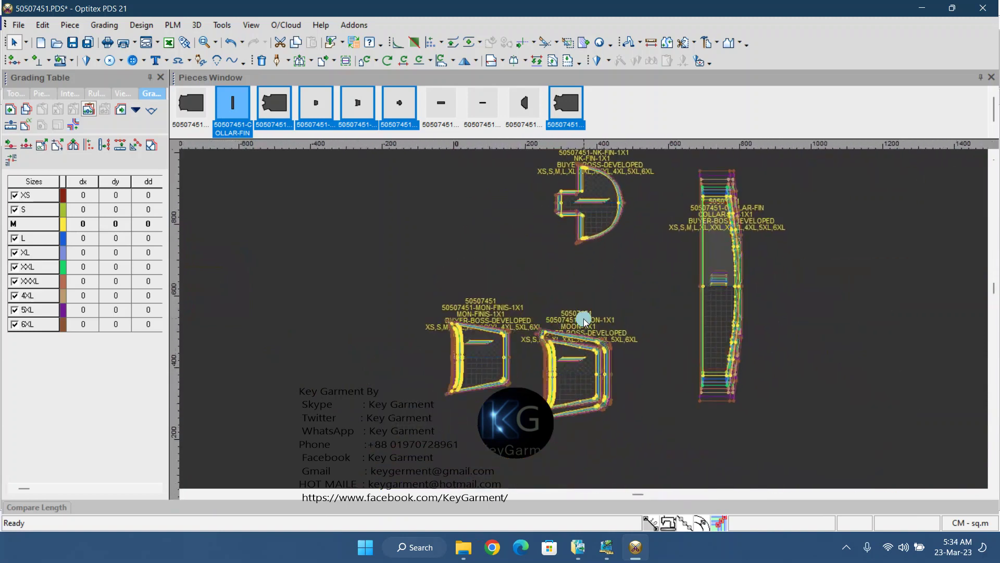
scroll(583, 320, down, 5)
scroll(584, 318, up, 5)
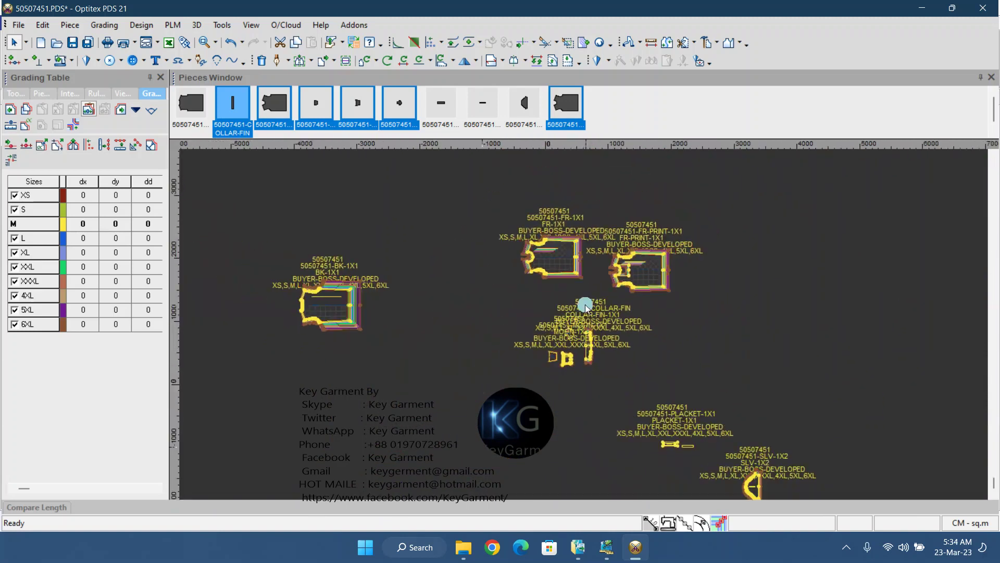
Step: Stack the graded nest of front piece FR-1X1 by baseline
click(601, 320)
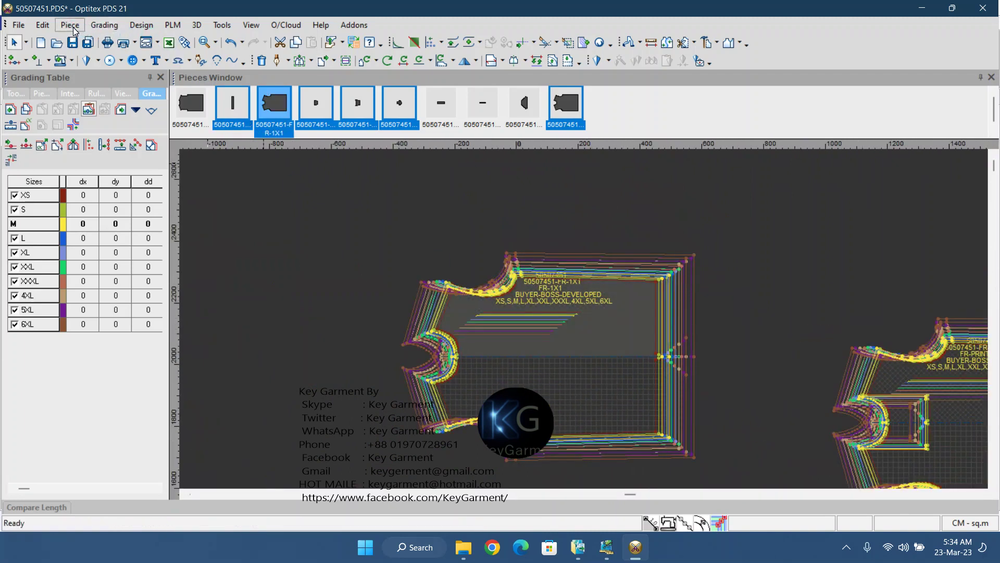
click(94, 26)
mouse_move(121, 65)
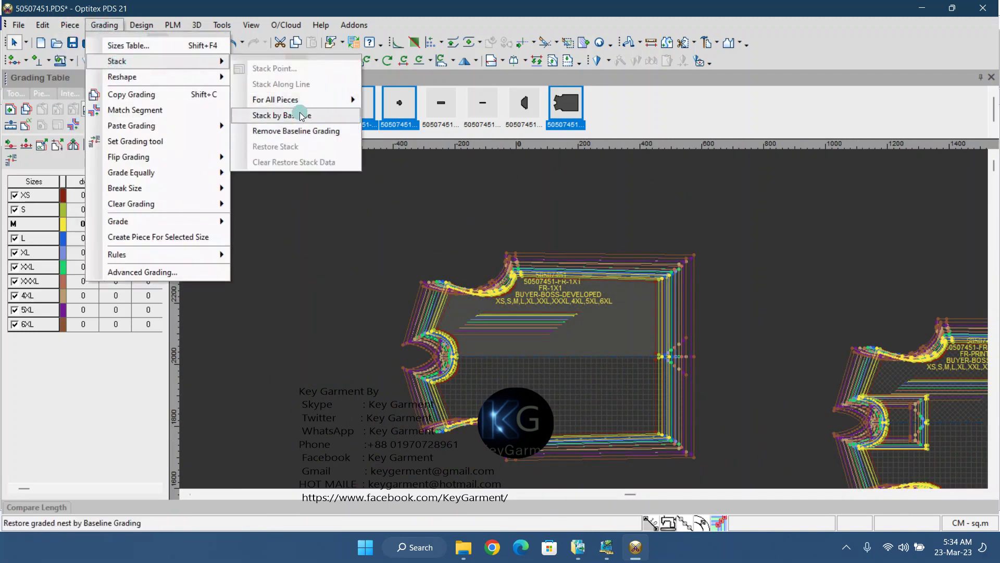
click(303, 115)
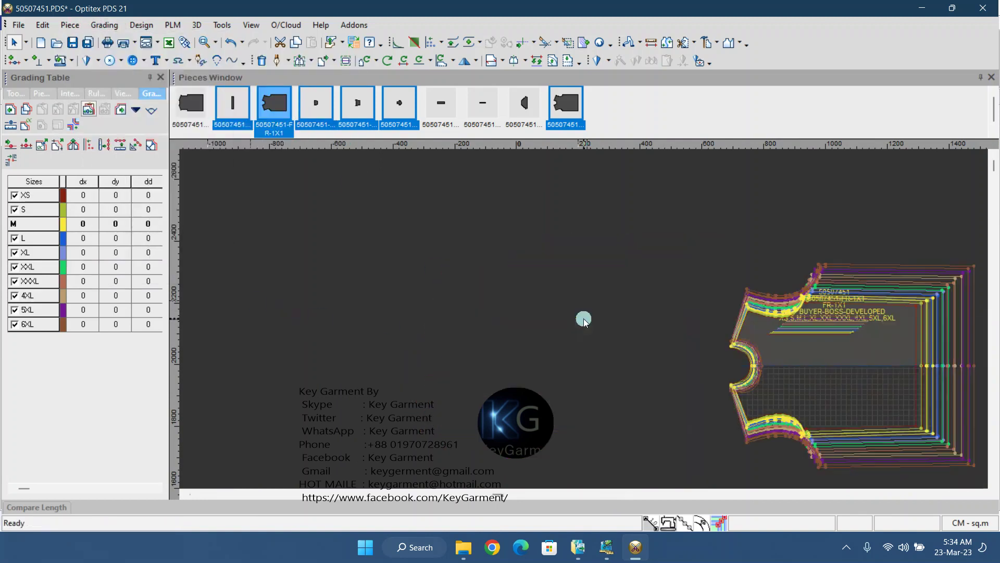
Step: Stack the graded nest of front piece FR-PRINT-1X1 by baseline
click(928, 340)
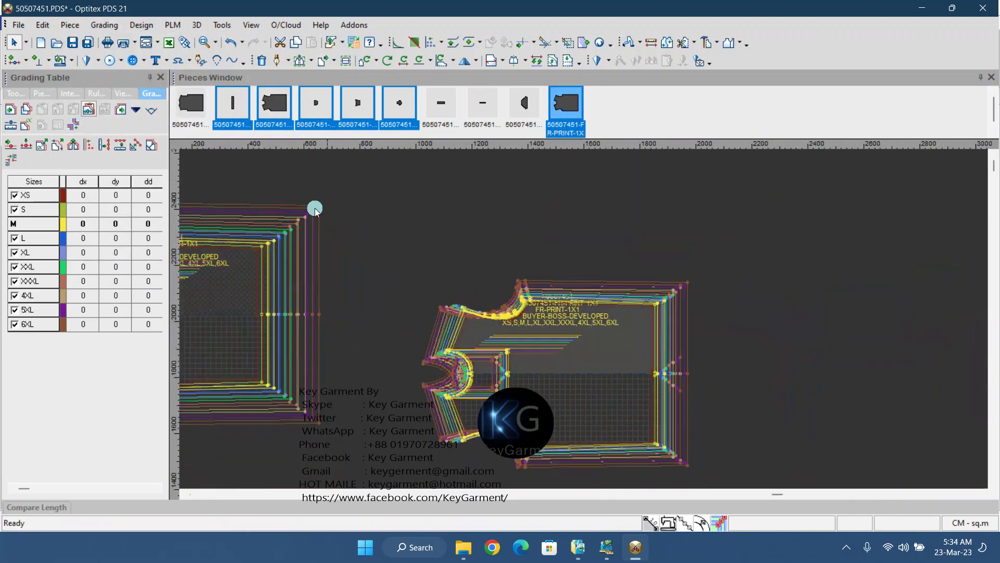
click(102, 25)
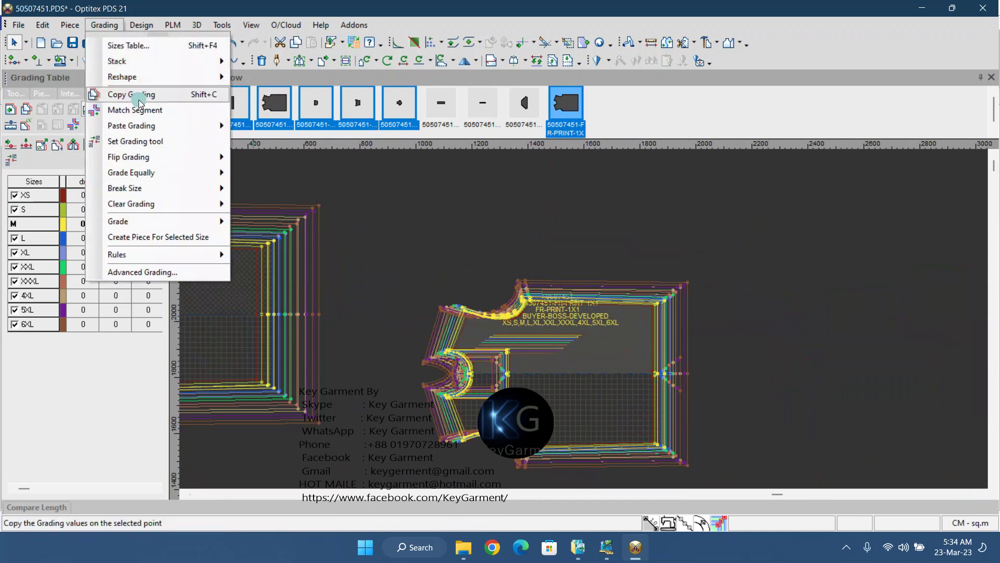
mouse_move(119, 66)
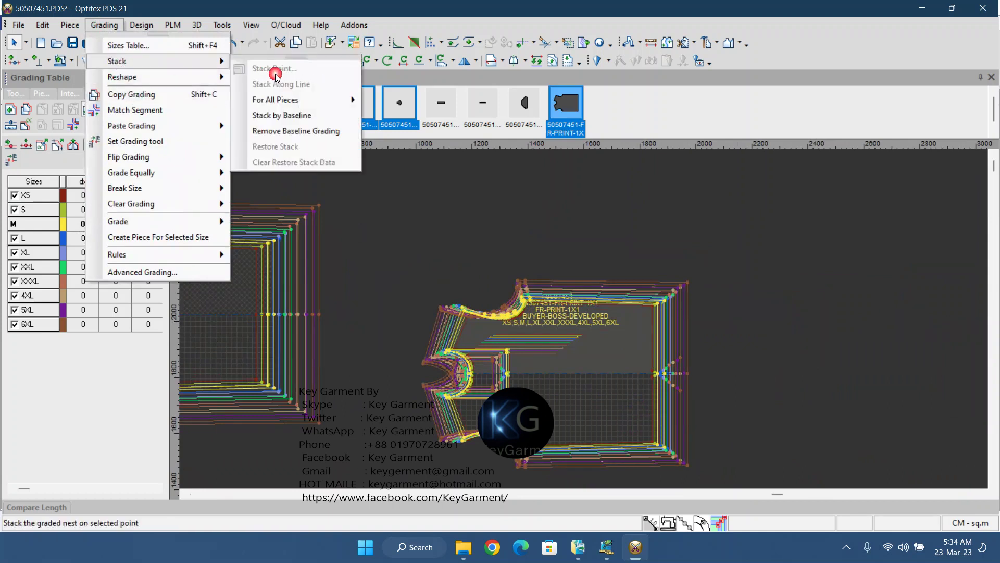
click(302, 116)
click(641, 374)
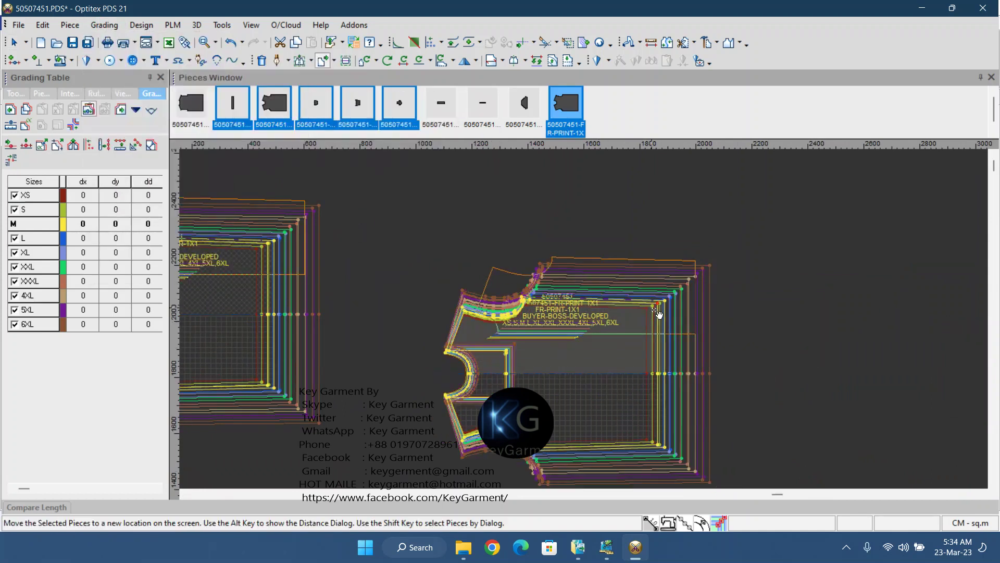
Step: Stack by baseline all pieces on the working area, including the neck and moon pieces
scroll(583, 312, down, 5)
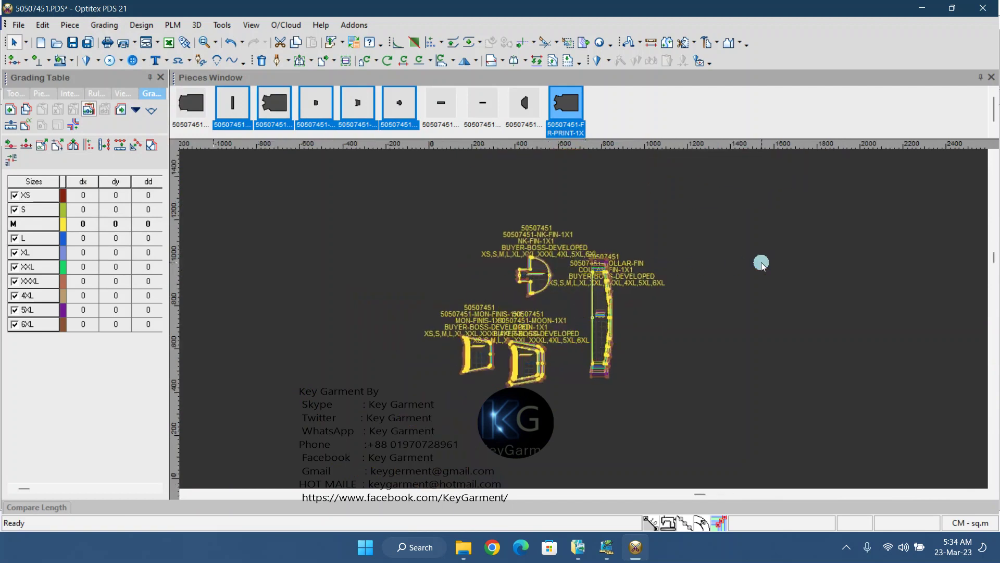
click(761, 264)
scroll(579, 315, up, 5)
click(579, 315)
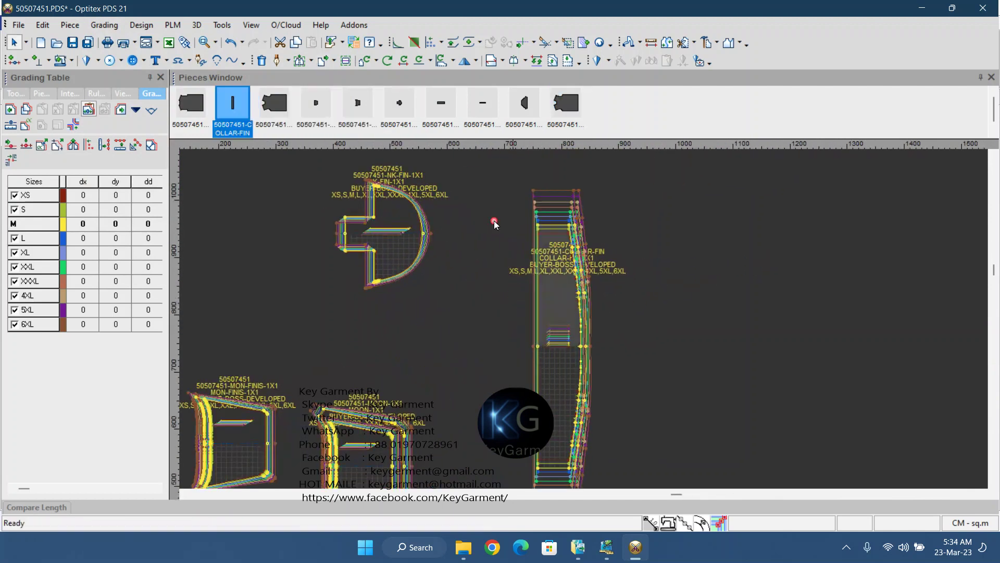
click(104, 25)
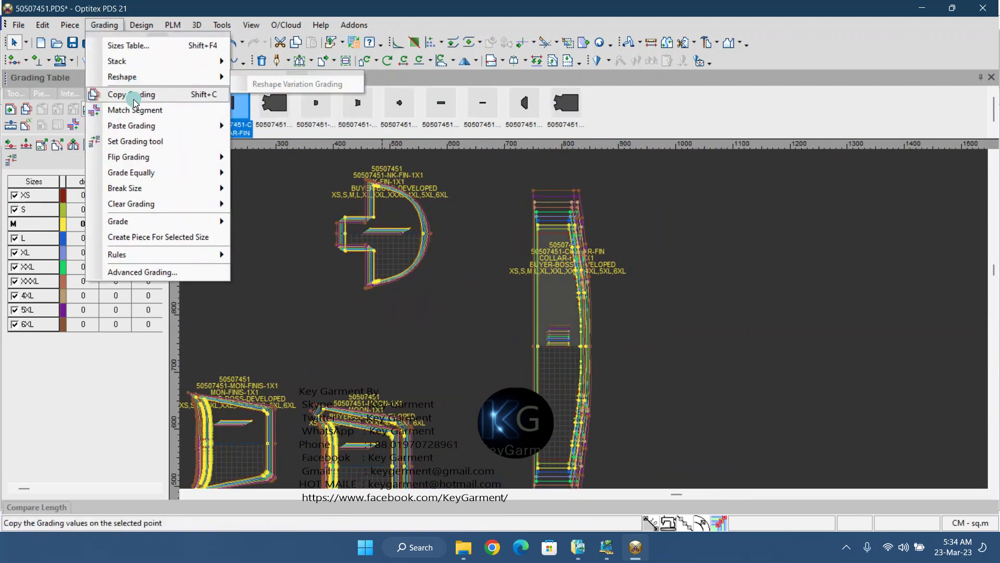
mouse_move(119, 61)
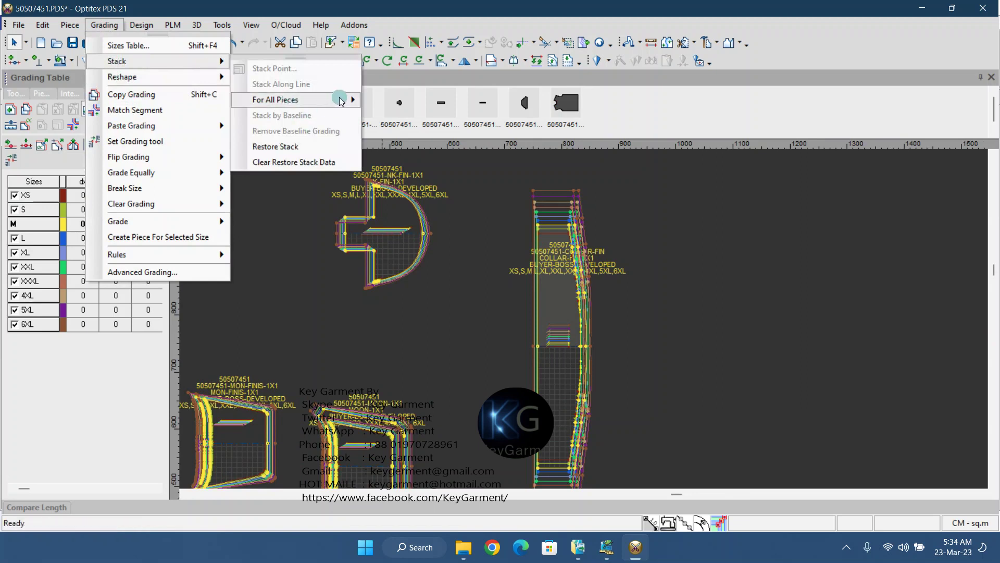
mouse_move(340, 100)
click(440, 109)
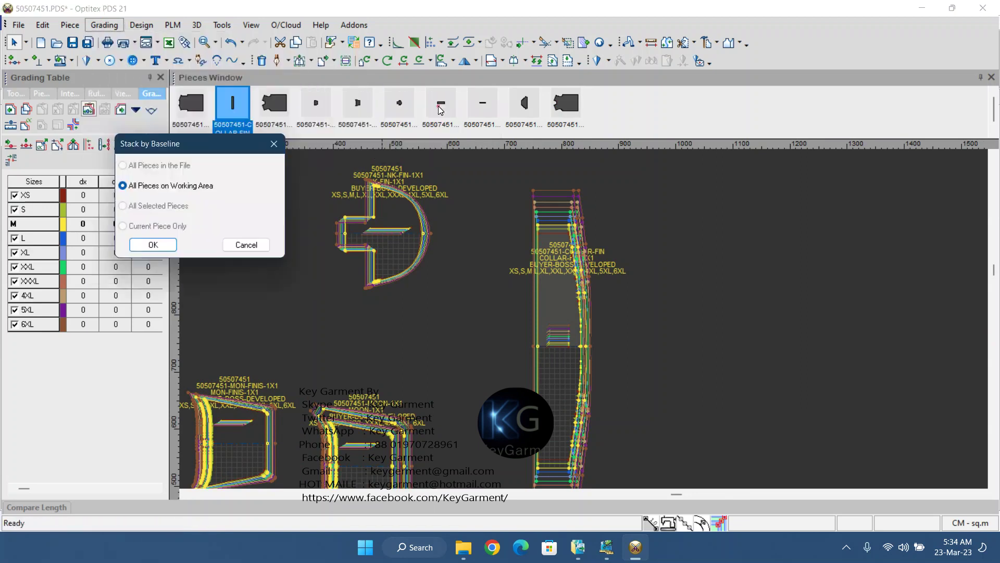
click(154, 246)
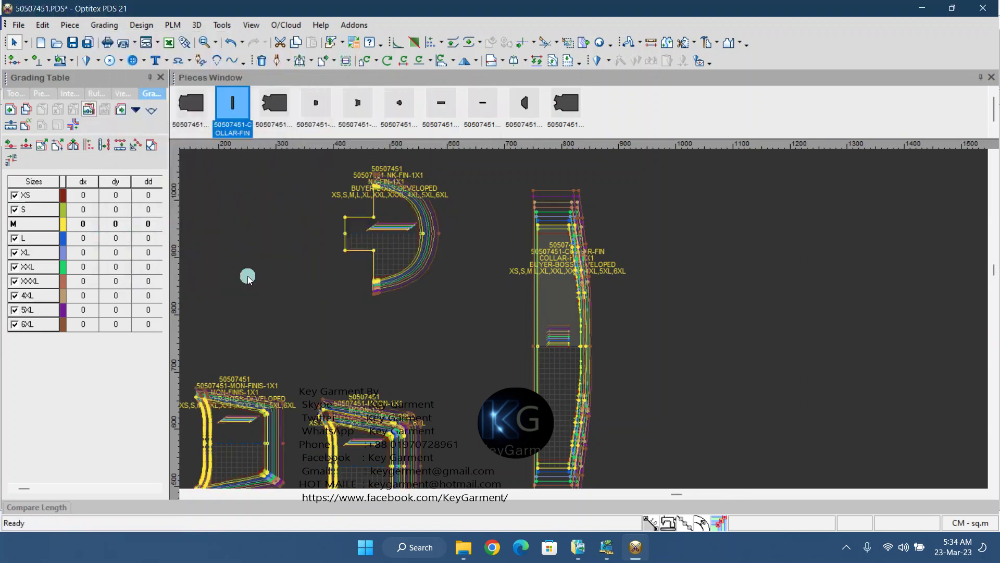
Step: Try the Restore Stack command for all pieces
scroll(581, 325, up, 2)
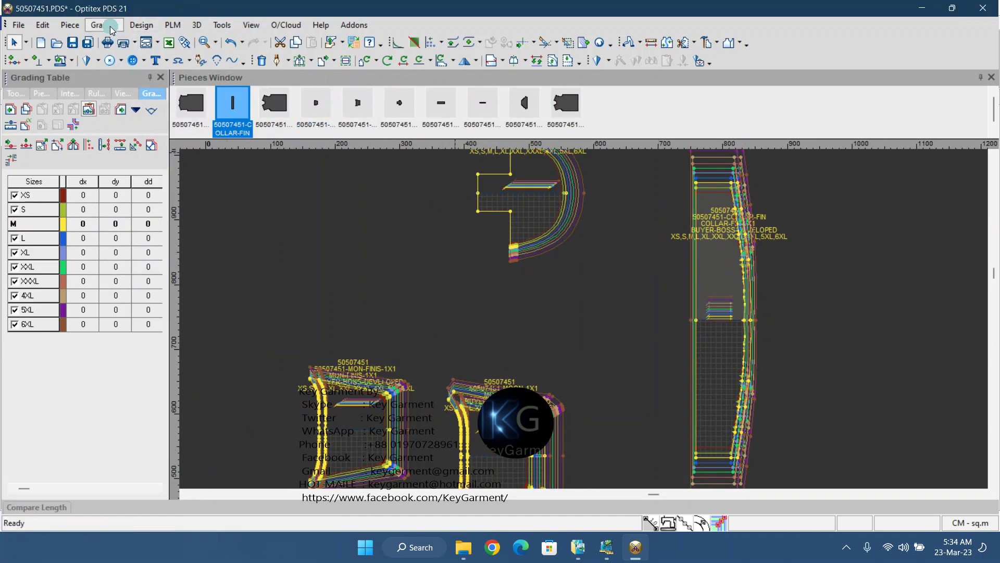
click(70, 25)
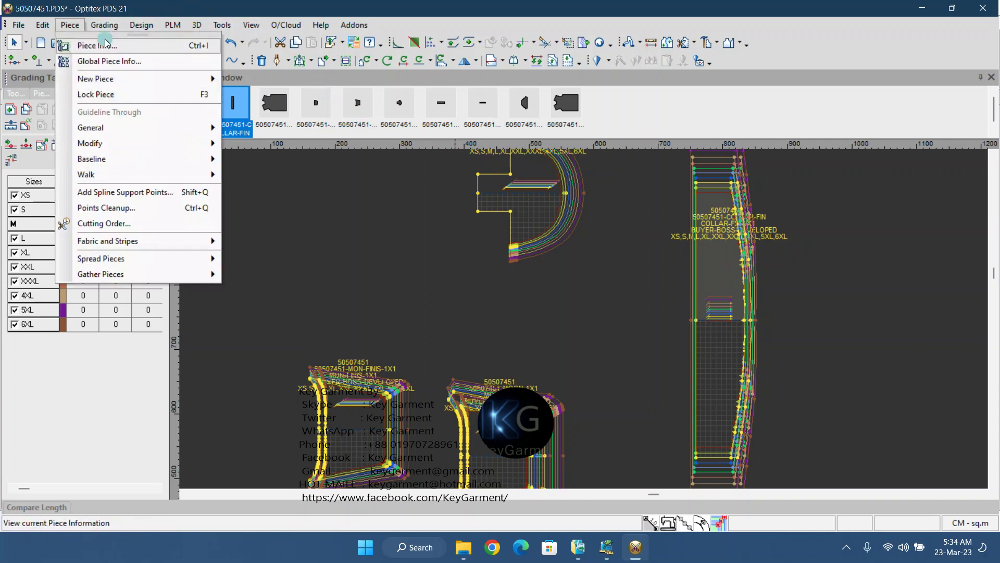
mouse_move(105, 25)
mouse_move(125, 61)
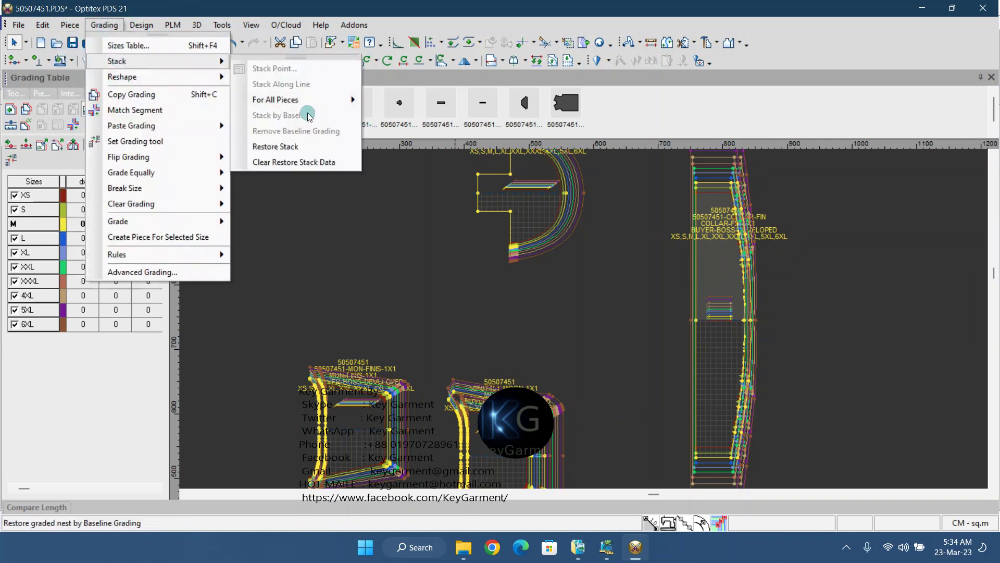
mouse_move(313, 99)
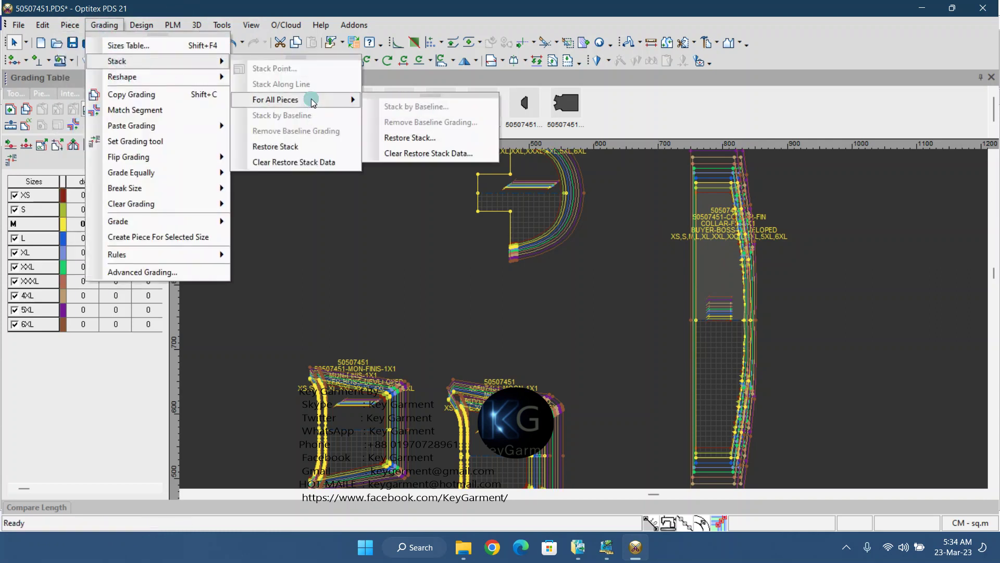
click(412, 140)
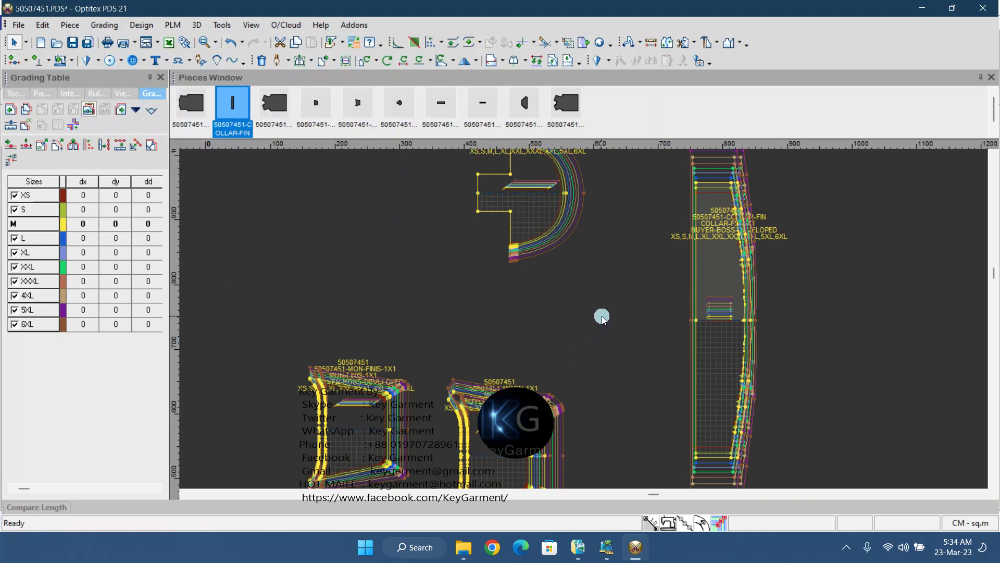
Step: Move piece MOON-1X1 up directly below neck piece NK-FIN-1X1 and shift MON-FINIS-1X1 slightly
drag(511, 453, 541, 339)
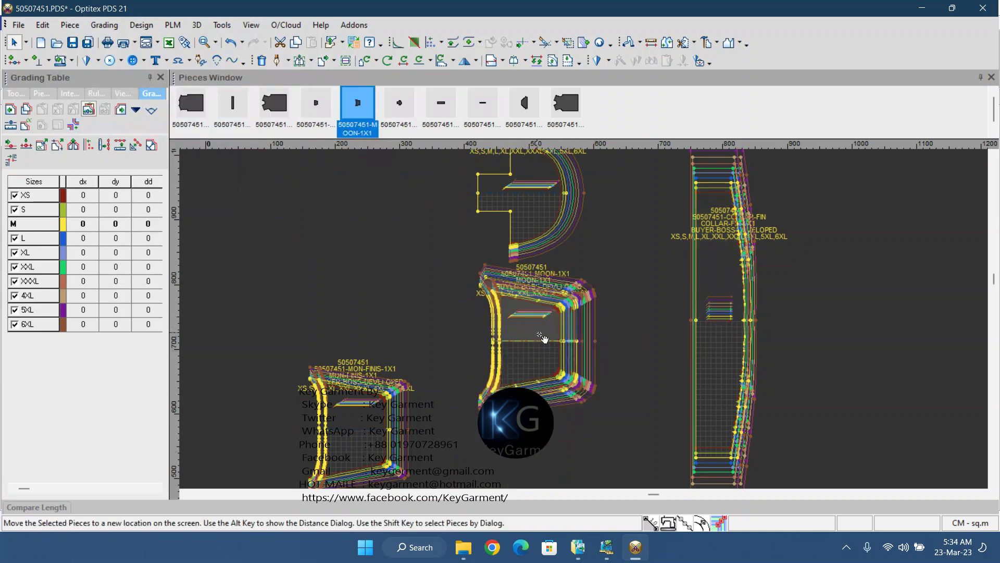
click(104, 25)
mouse_move(119, 68)
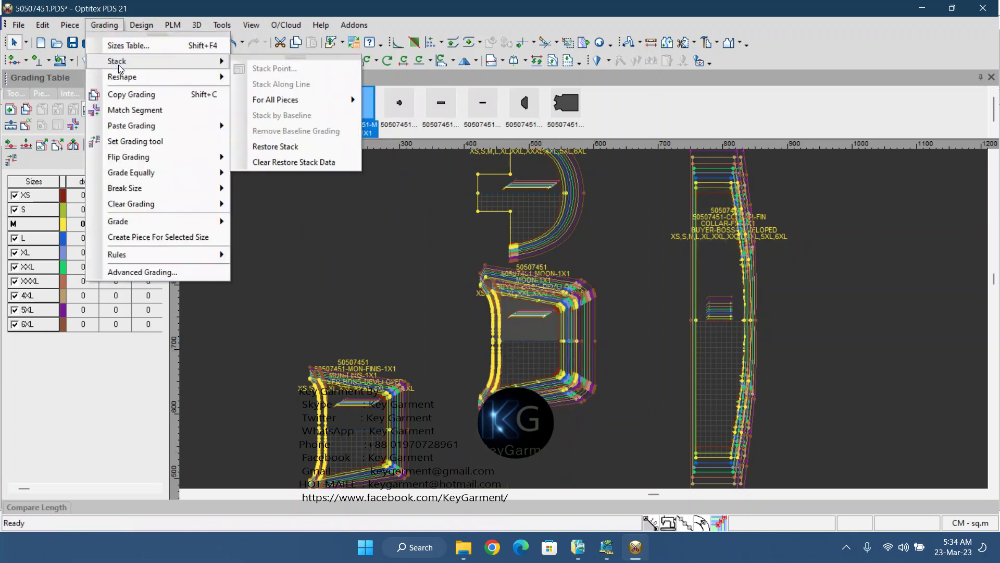
click(357, 458)
drag(369, 424, 375, 418)
click(99, 25)
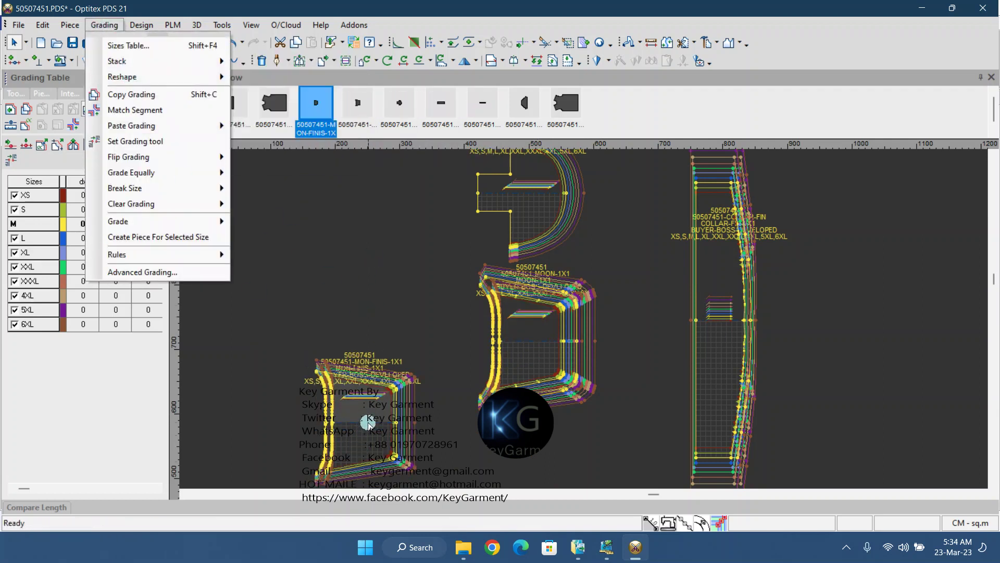
click(366, 395)
click(103, 26)
mouse_move(121, 61)
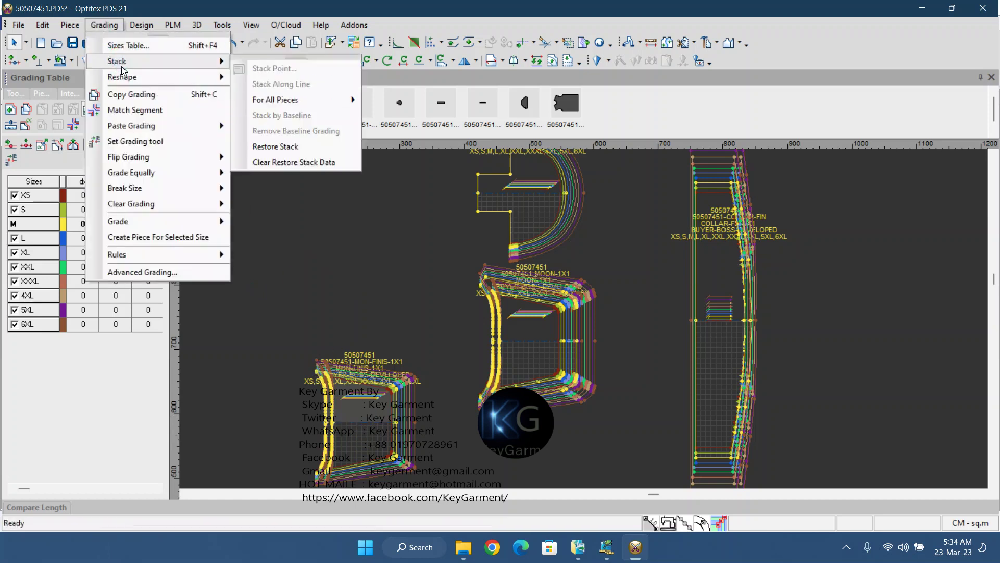
mouse_move(288, 101)
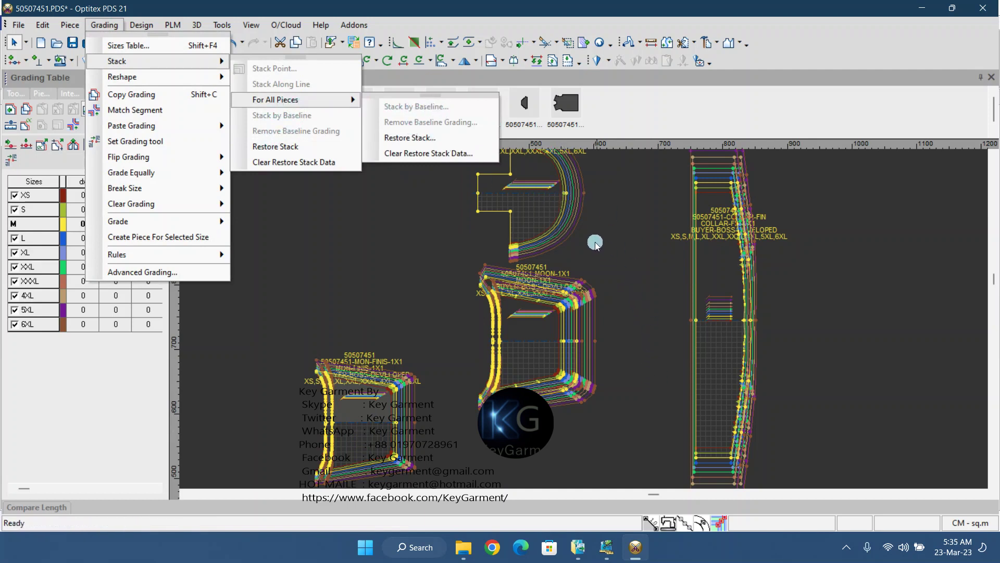
click(590, 264)
Step: Select the front, collar, moon and neck pieces and start rotating them to their initial baseline
scroll(614, 245, down, 5)
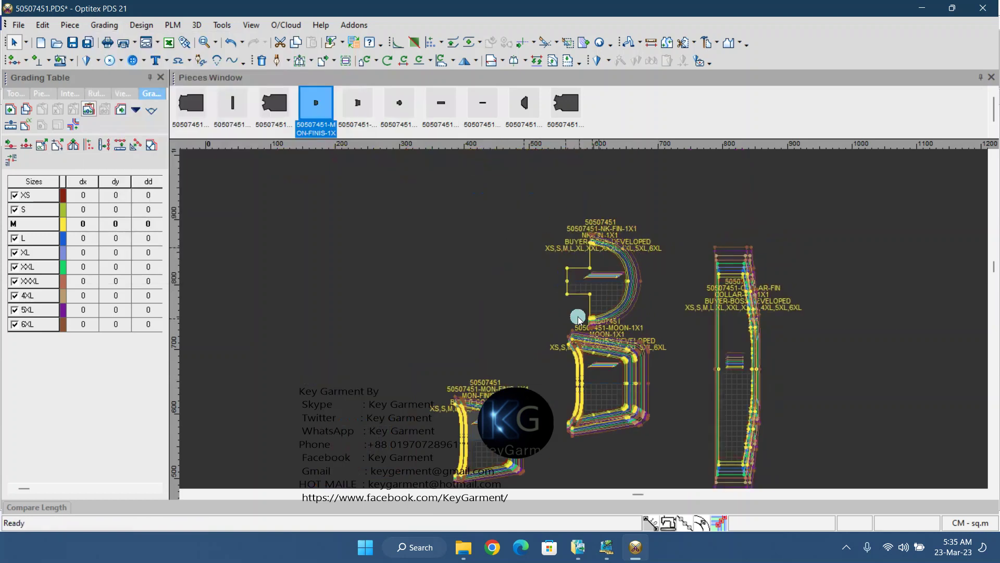
drag(428, 162, 636, 336)
drag(850, 421, 849, 417)
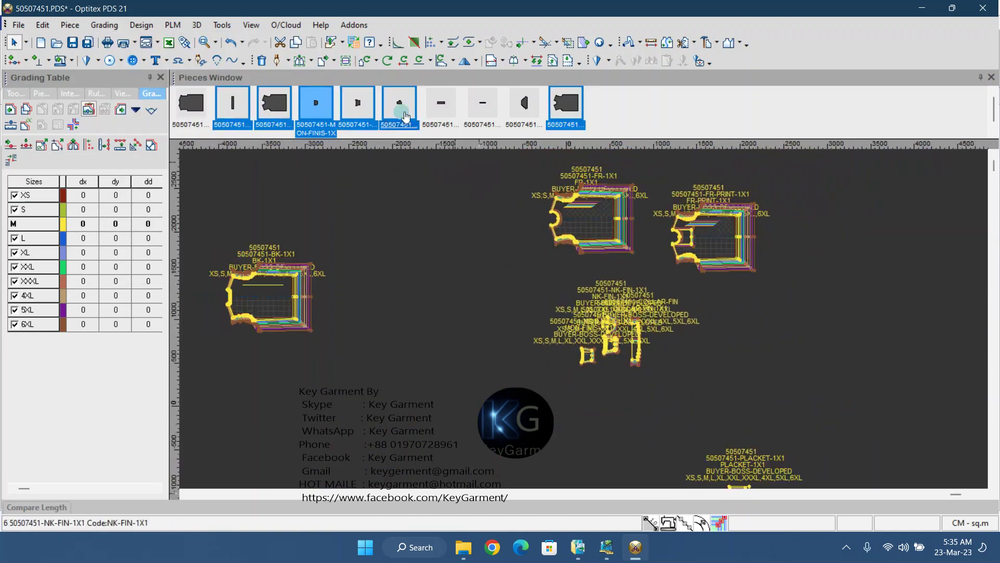
click(502, 60)
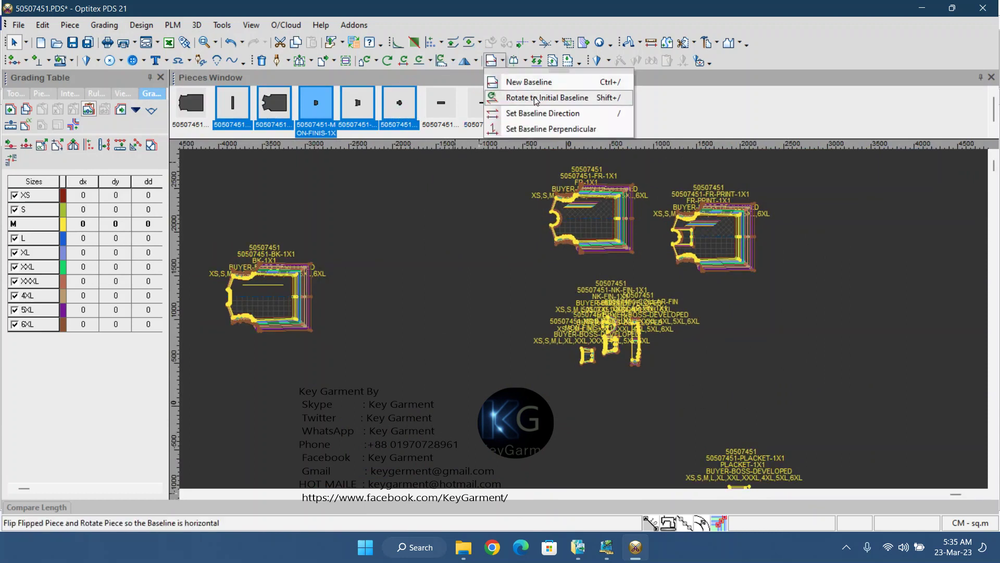
Step: Create new baselines on the selected pieces and delete the old graded grain lines from the FR-1X1 and FR-PRINT-1X1 pieces
click(540, 82)
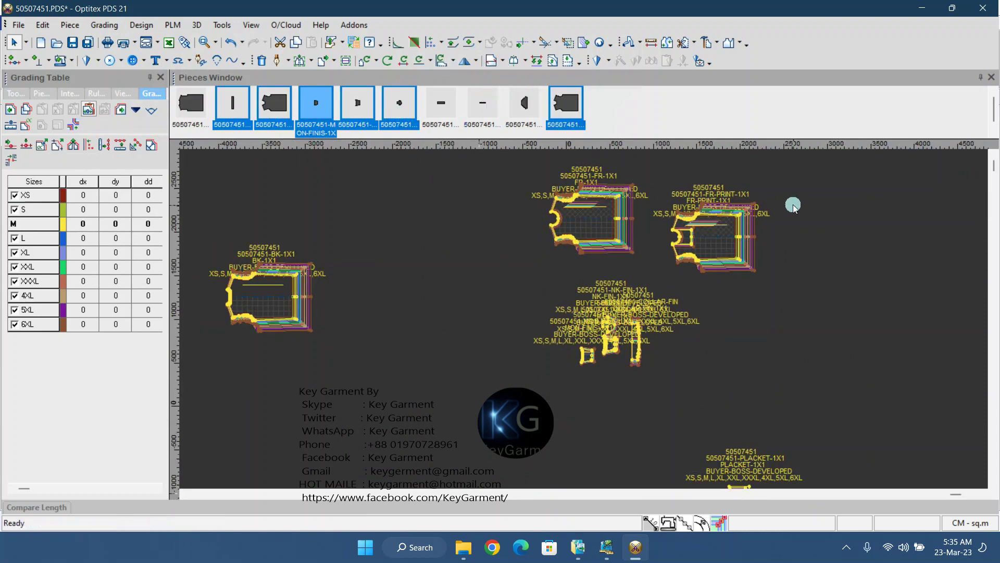
scroll(487, 328, up, 3)
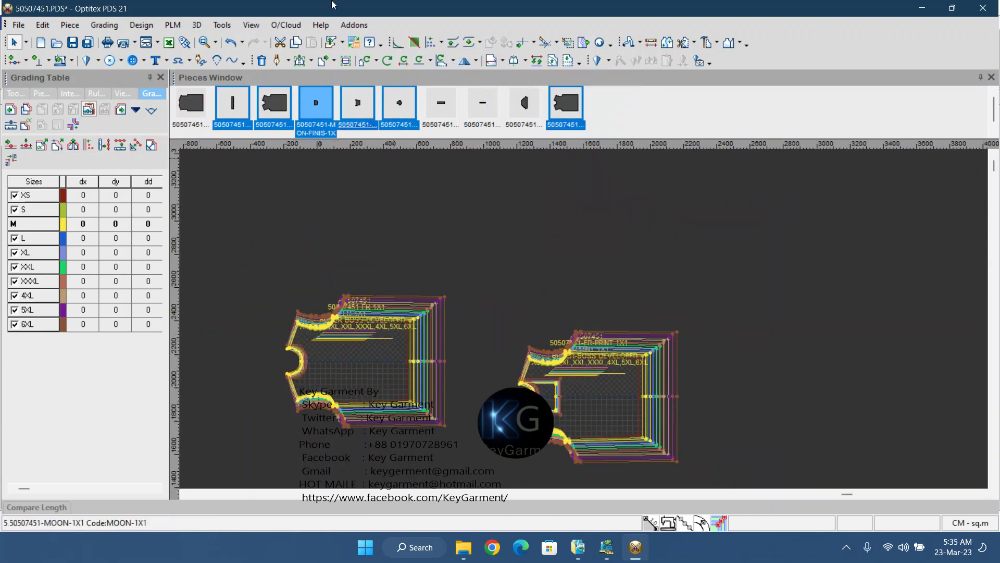
click(262, 61)
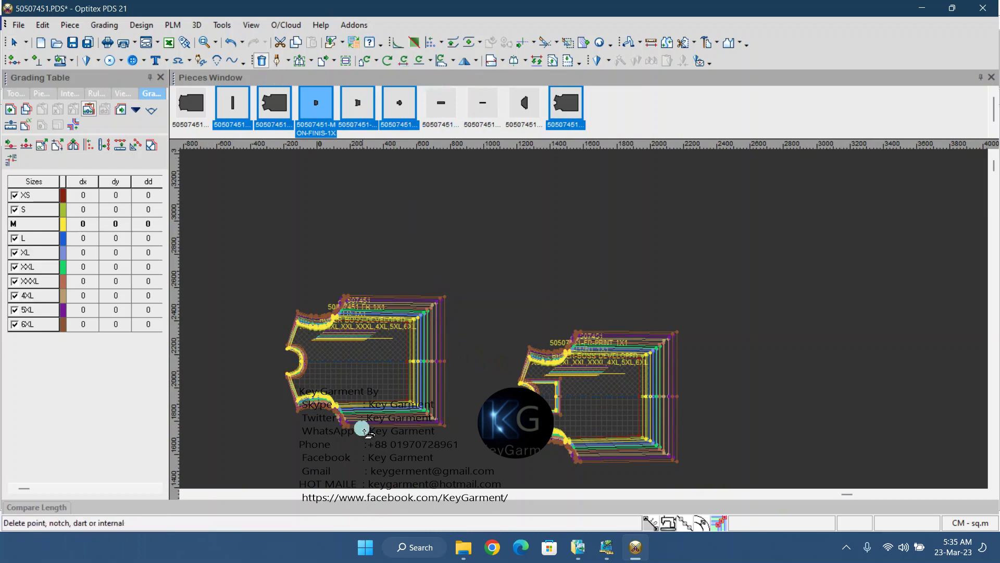
click(338, 337)
click(603, 382)
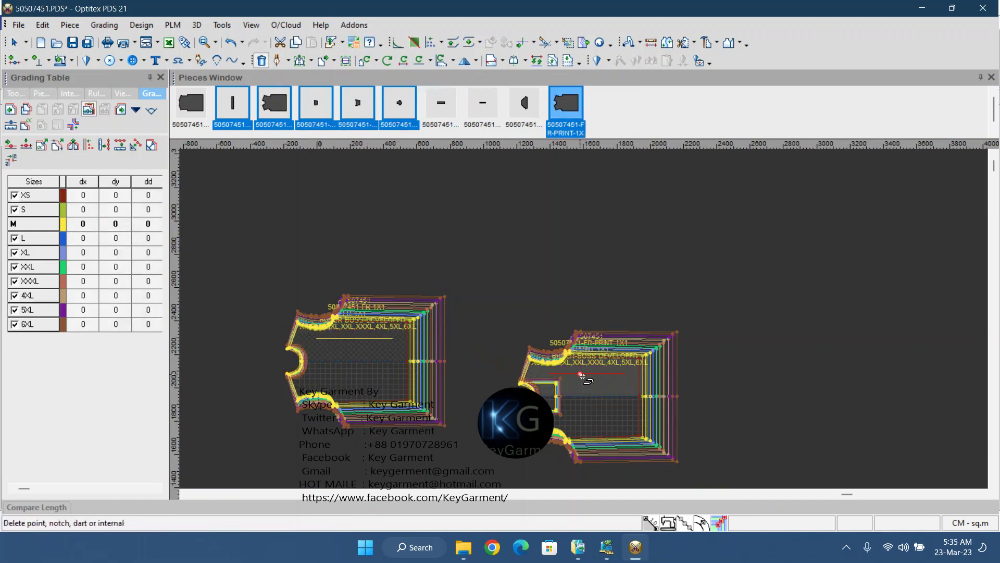
Step: Delete the old graded grain lines from the NK-FIN-1X1 and COLLAR-FIN pieces, keeping each new baseline
scroll(599, 375, down, 4)
scroll(585, 308, up, 5)
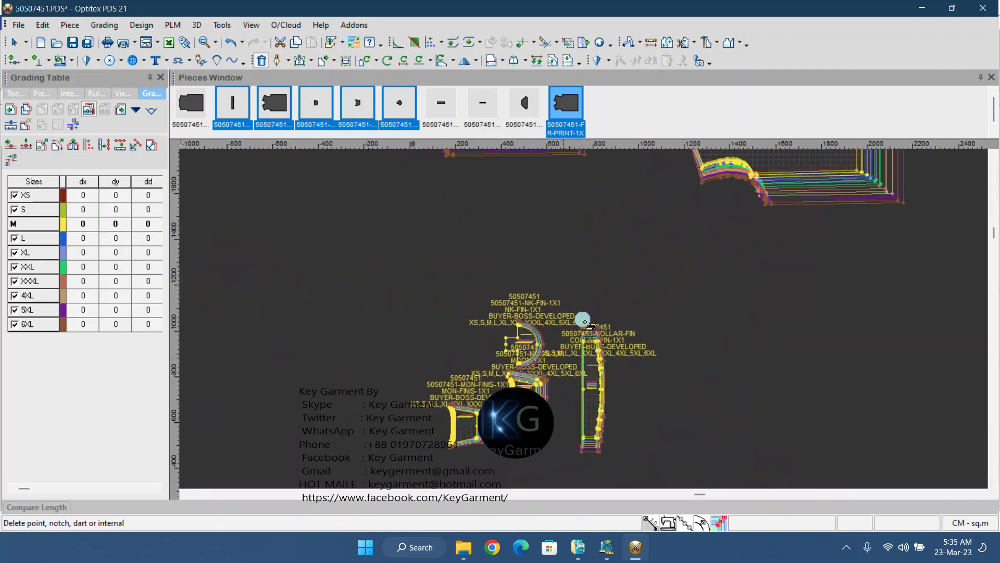
click(516, 239)
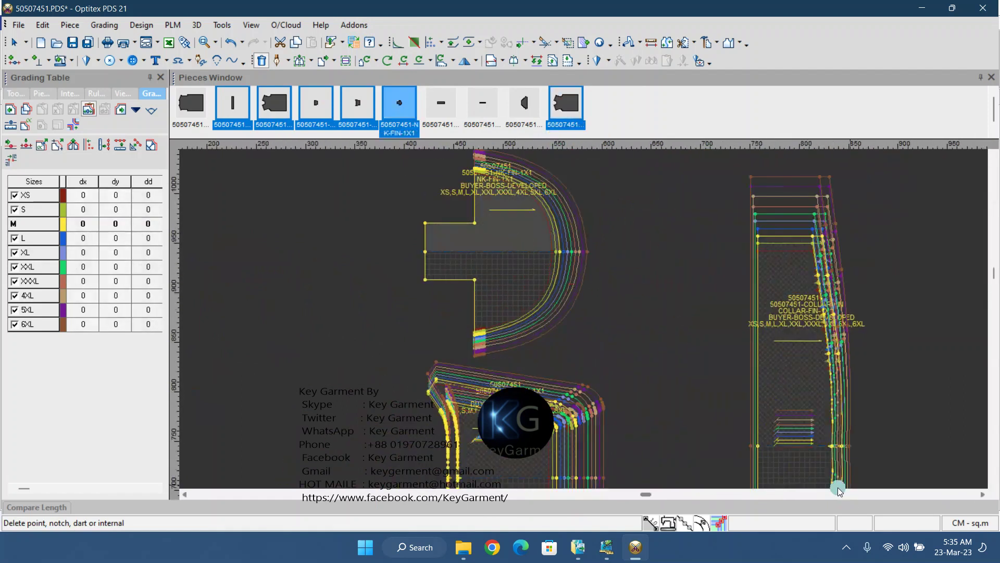
click(760, 433)
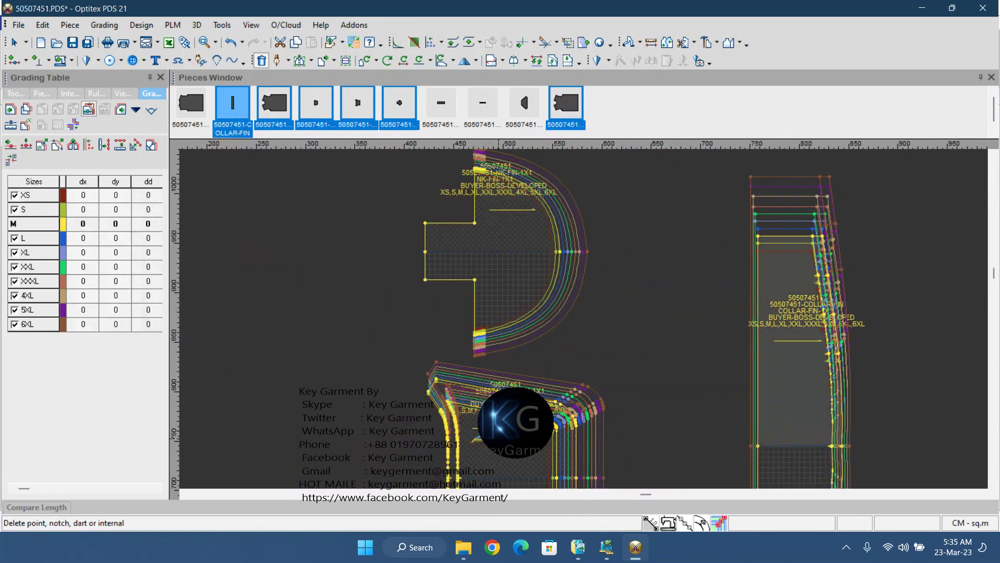
Step: Delete the old graded grain lines from the MOON-1X1 and MON-FINIS-1X1 pieces and return to the selection tool
click(543, 429)
scroll(585, 309, down, 3)
scroll(569, 297, up, 3)
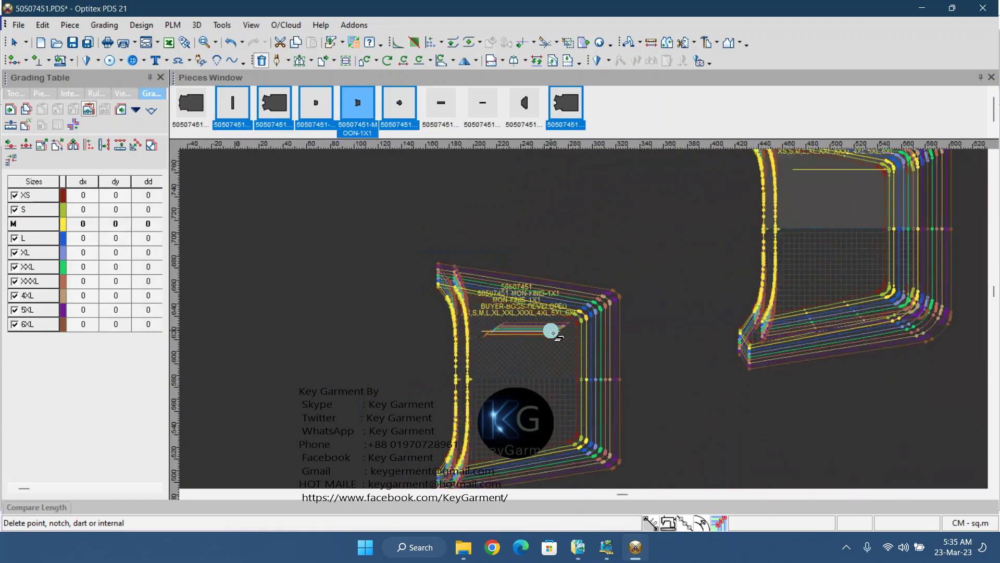
click(552, 330)
scroll(578, 318, down, 3)
scroll(661, 261, down, 3)
scroll(677, 364, up, 4)
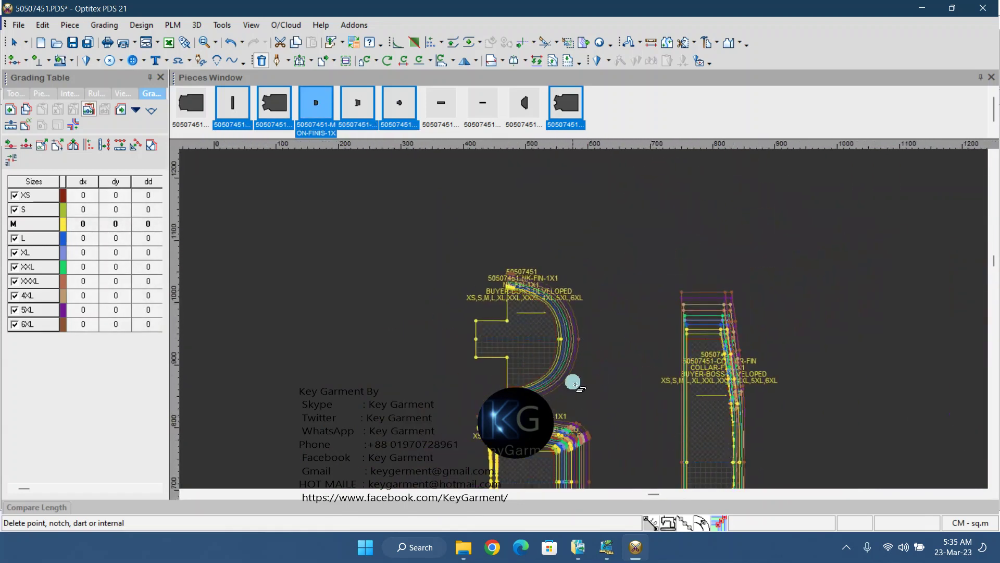
scroll(573, 382, up, 3)
scroll(592, 409, down, 4)
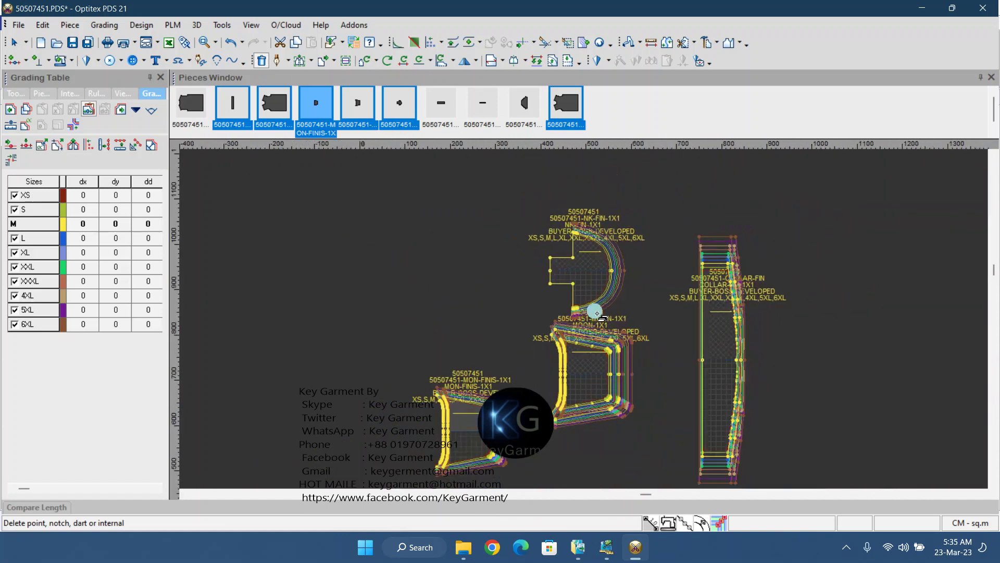
right_click(640, 173)
click(658, 184)
Step: Arrange the selected pieces side by side in the working area
scroll(585, 317, up, 3)
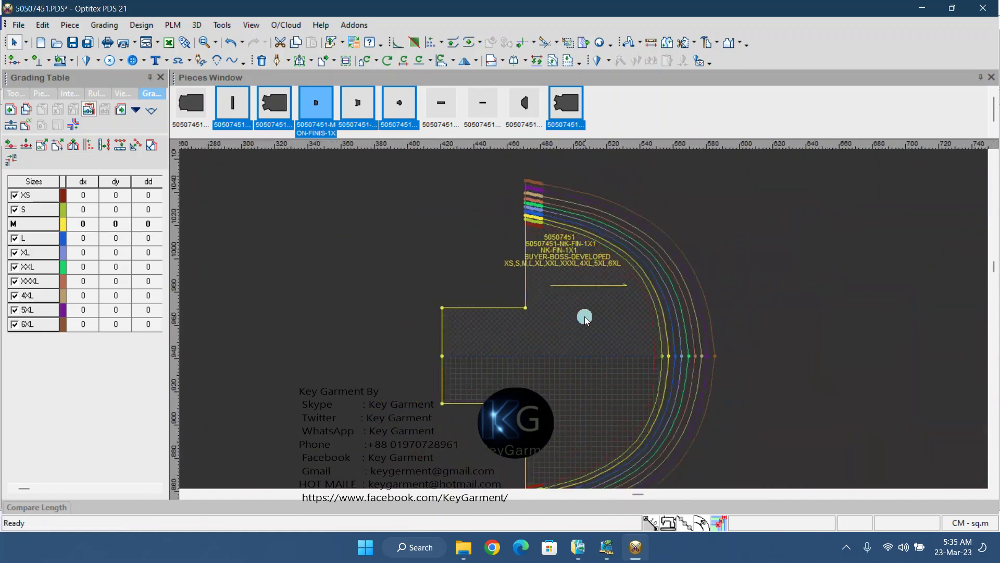
scroll(585, 318, down, 5)
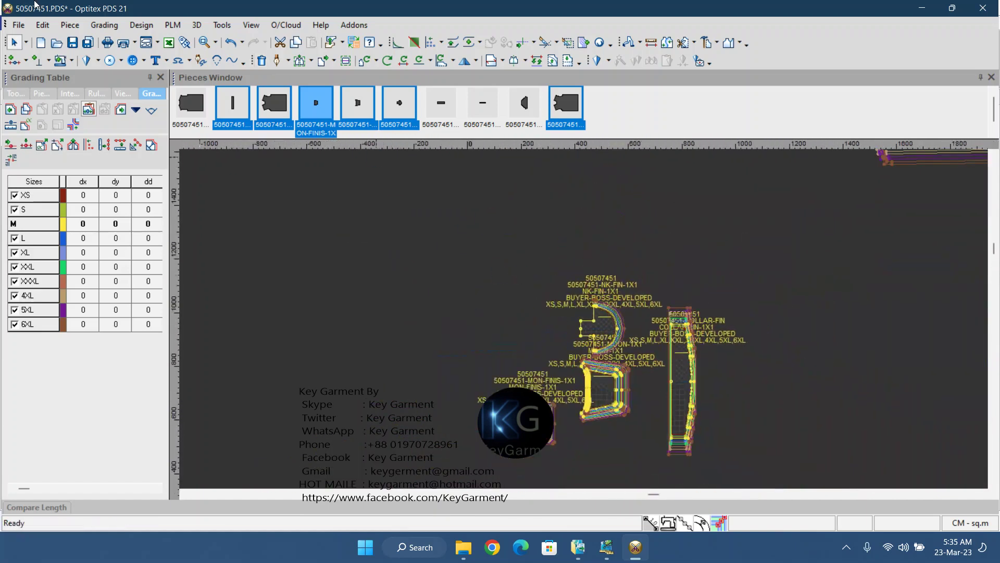
click(146, 42)
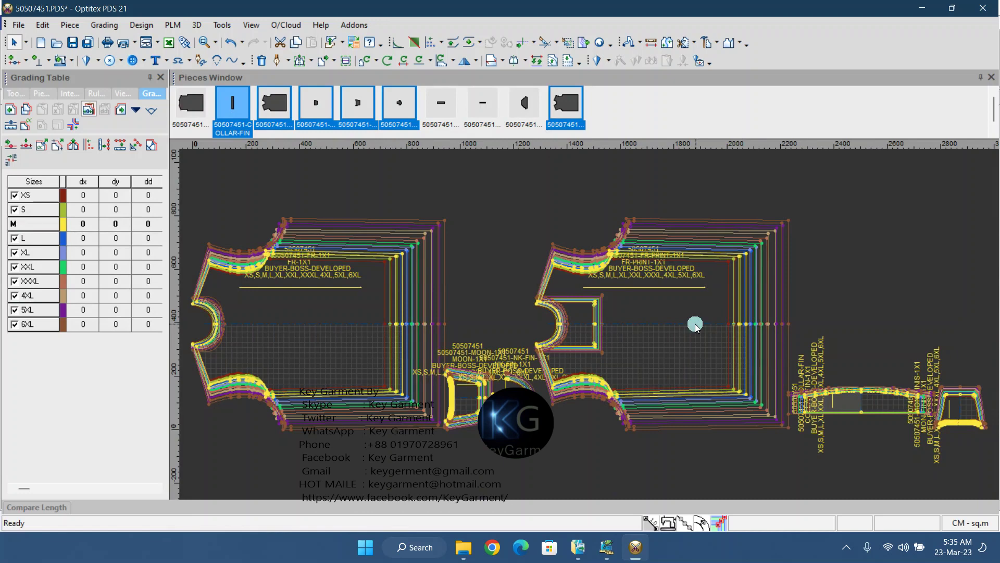
Step: Examine the front piece's neckline curves, switching the seam display and the display of all graded sizes off and on
scroll(585, 317, up, 5)
scroll(583, 317, down, 5)
scroll(556, 320, up, 4)
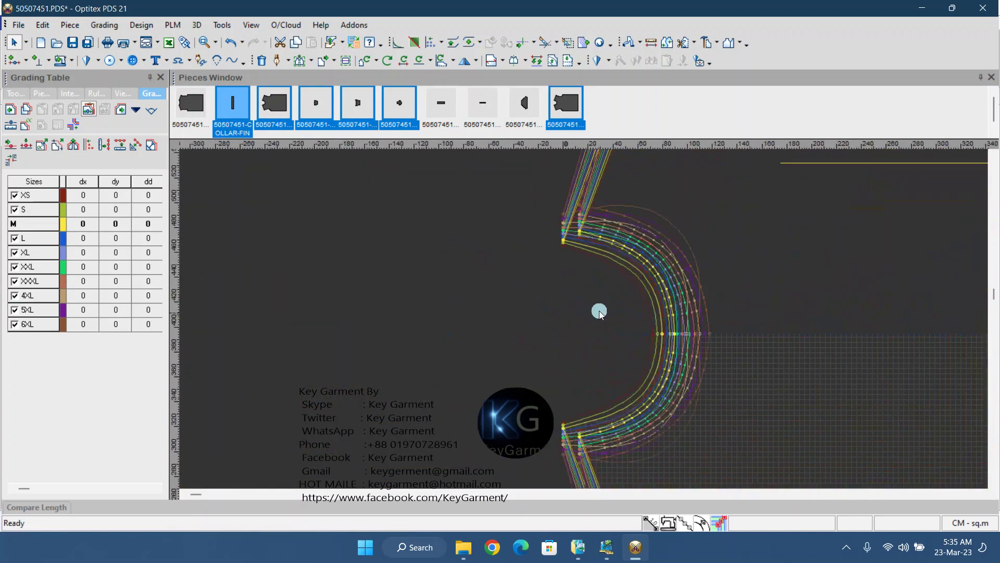
scroll(578, 317, up, 2)
scroll(567, 315, up, 1)
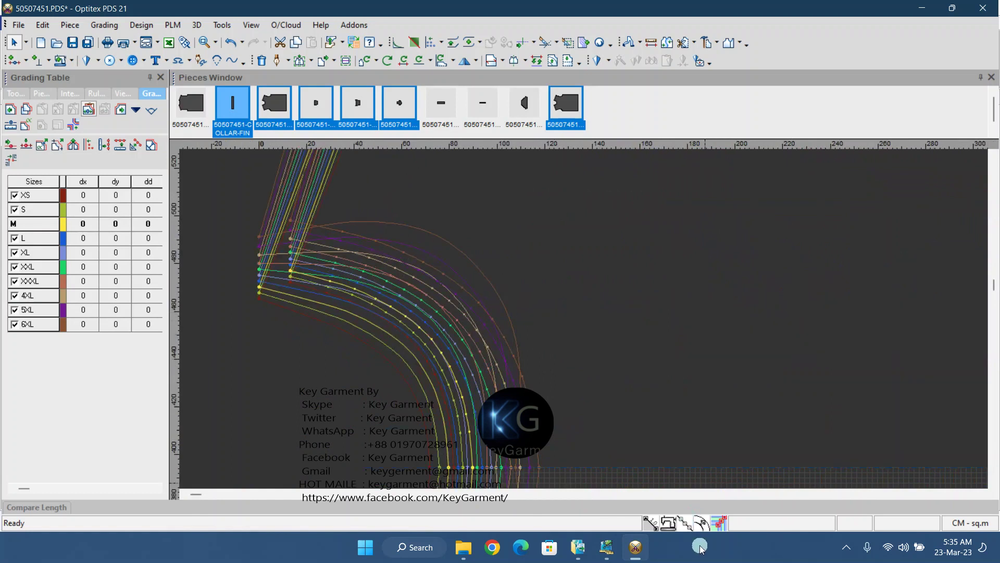
click(671, 527)
click(719, 523)
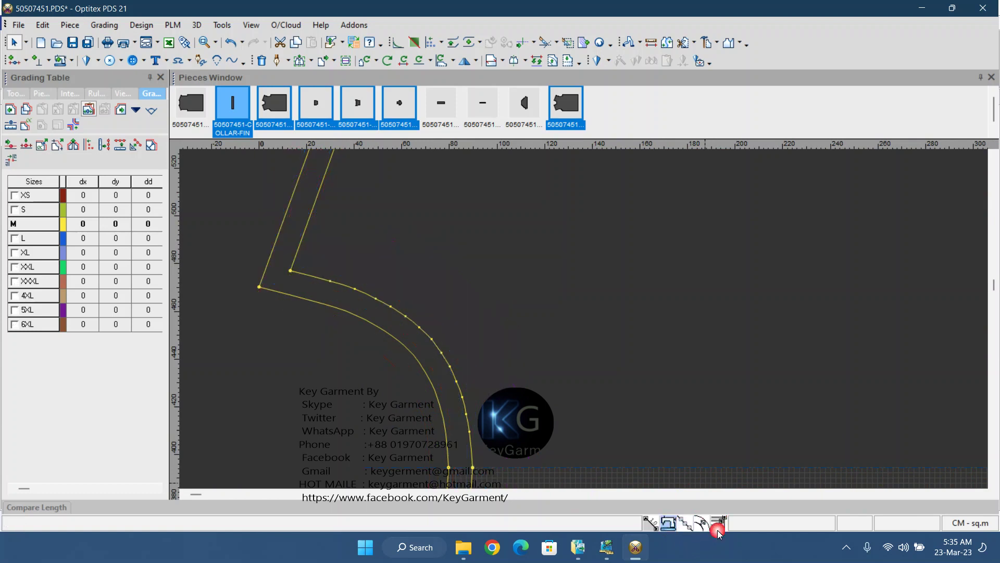
click(671, 524)
click(719, 526)
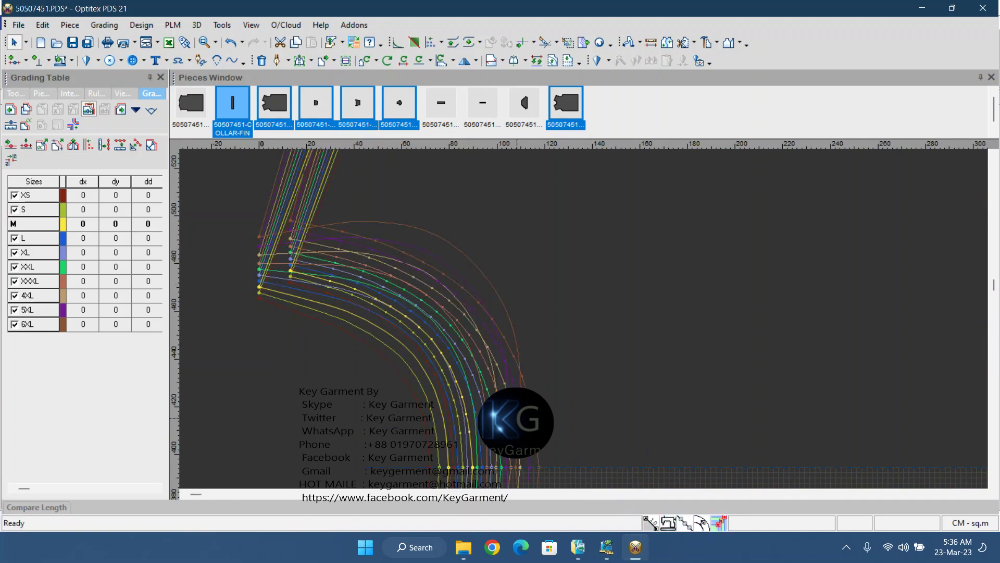
click(673, 523)
click(720, 526)
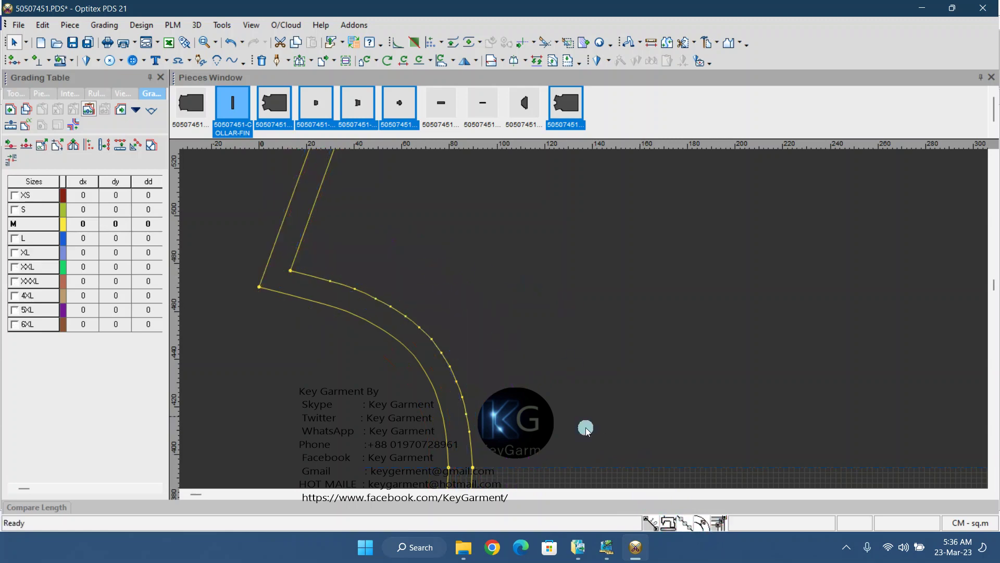
click(720, 523)
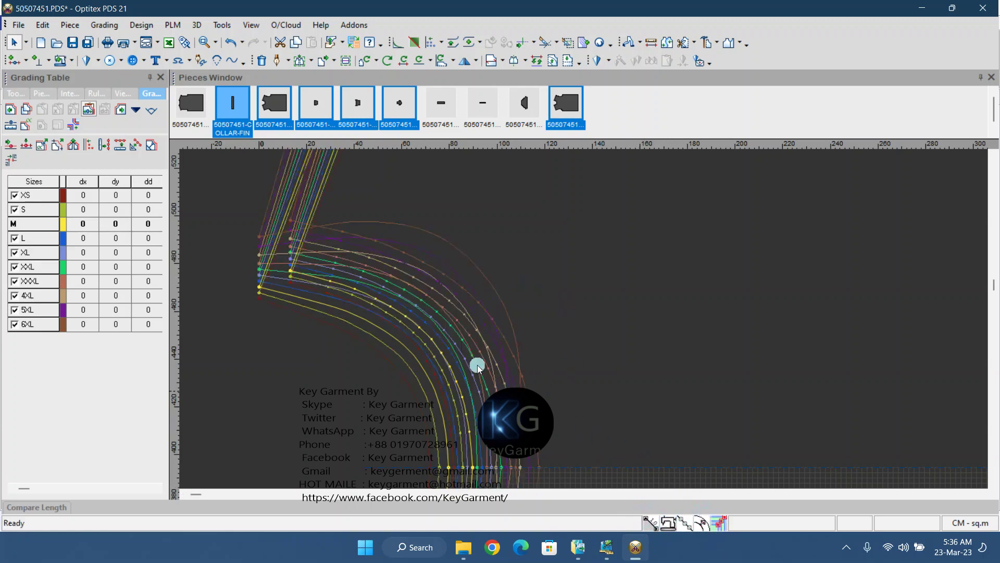
Step: Reselect all pieces in the working area and arrange them again
click(584, 322)
scroll(578, 315, down, 5)
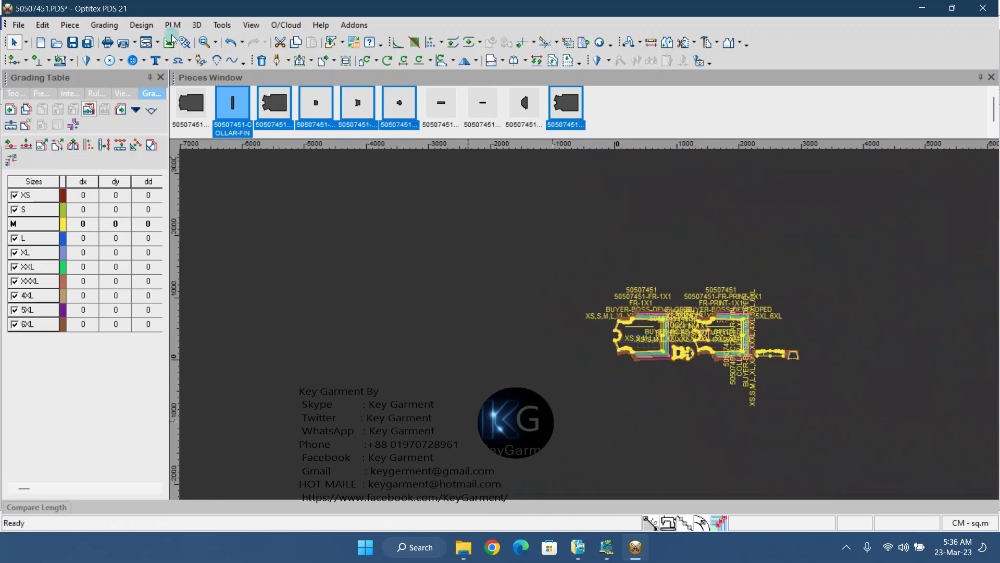
click(356, 196)
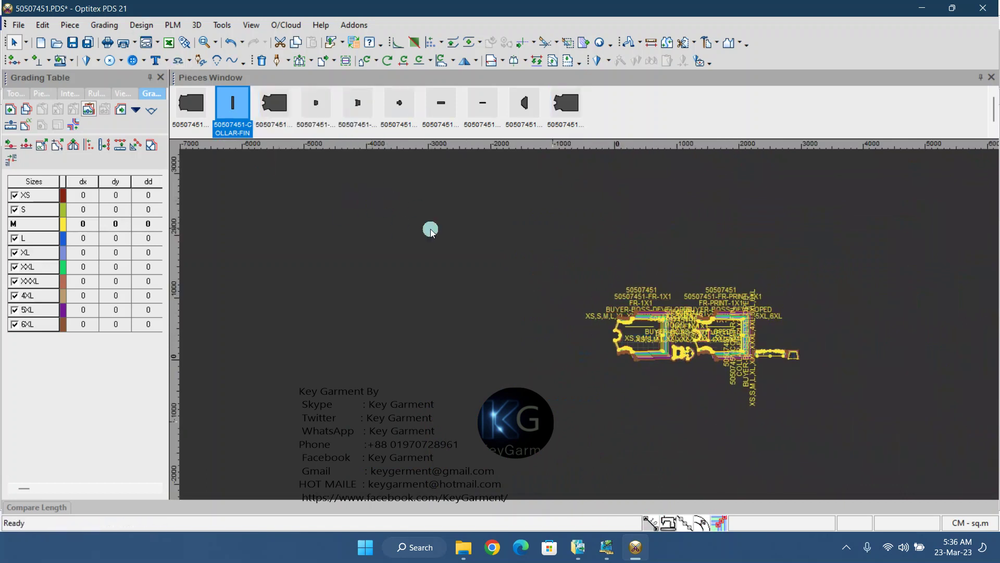
scroll(583, 314, down, 3)
drag(540, 302, 845, 468)
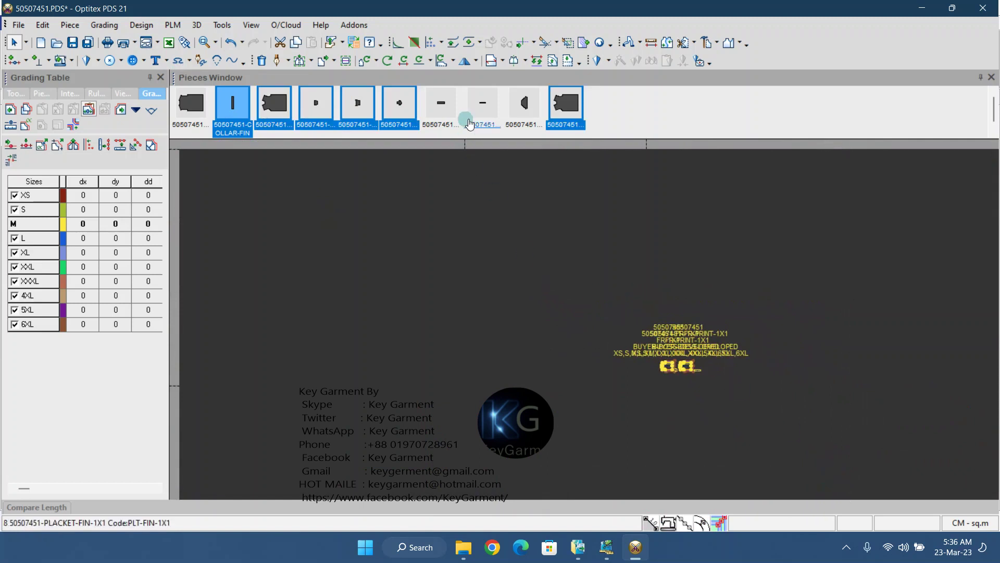
drag(446, 104, 662, 348)
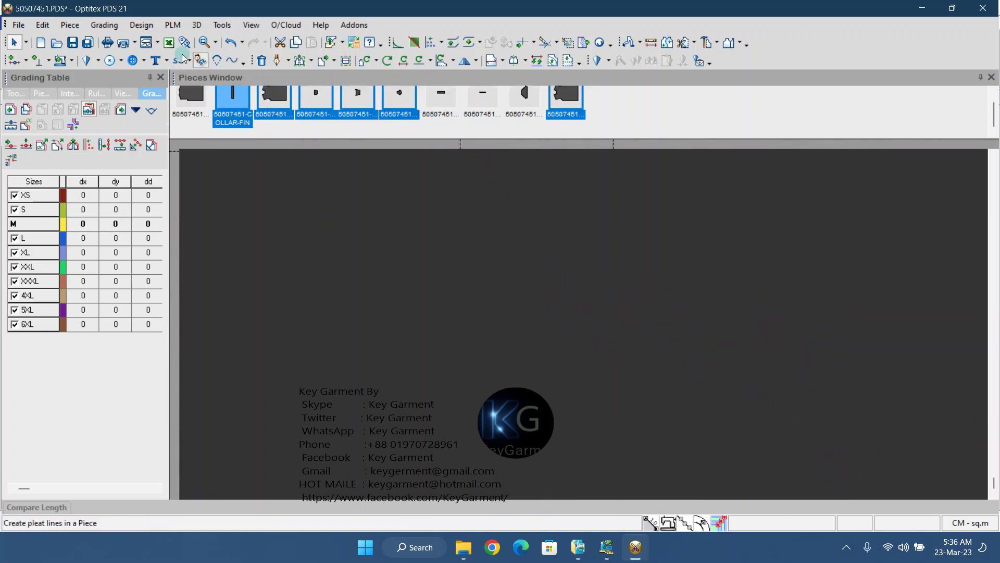
click(148, 43)
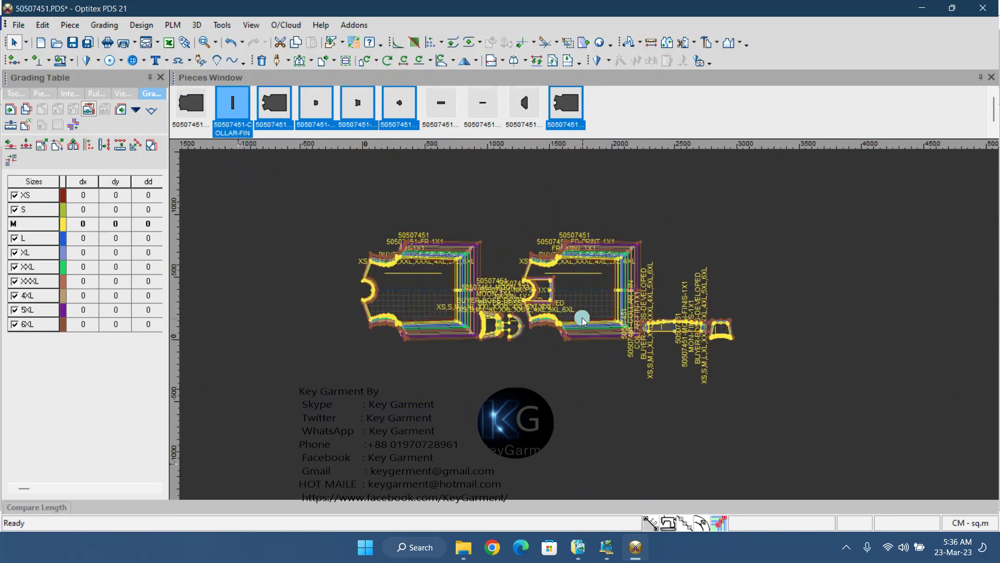
drag(915, 461, 910, 462)
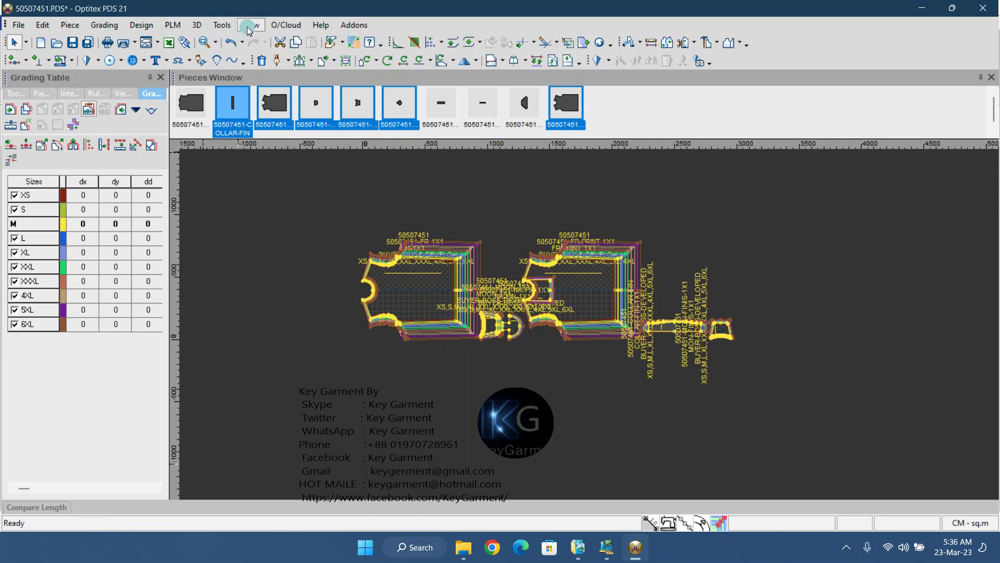
Step: Convert the sew internals to seam for all selected pieces
click(224, 25)
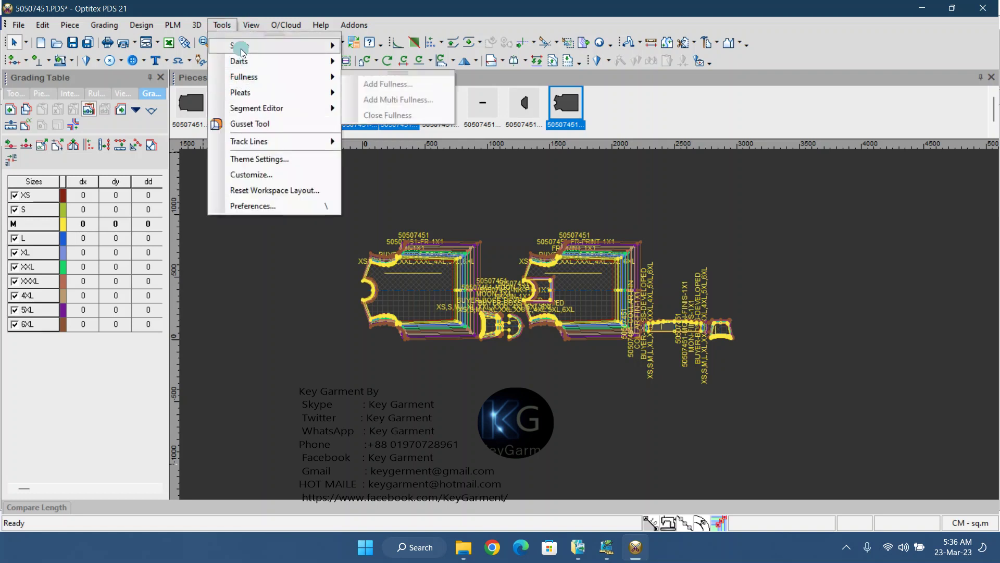
mouse_move(241, 48)
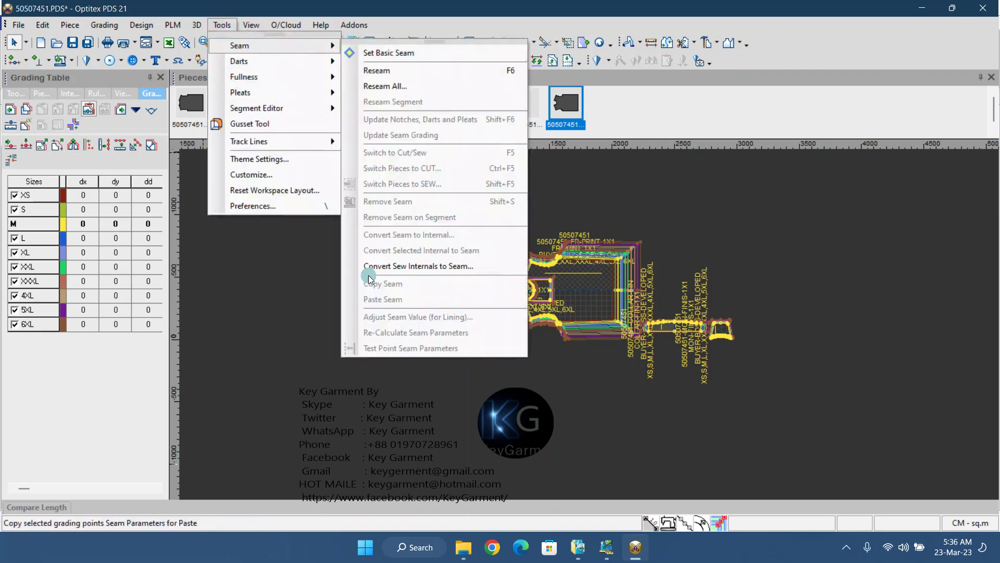
click(472, 267)
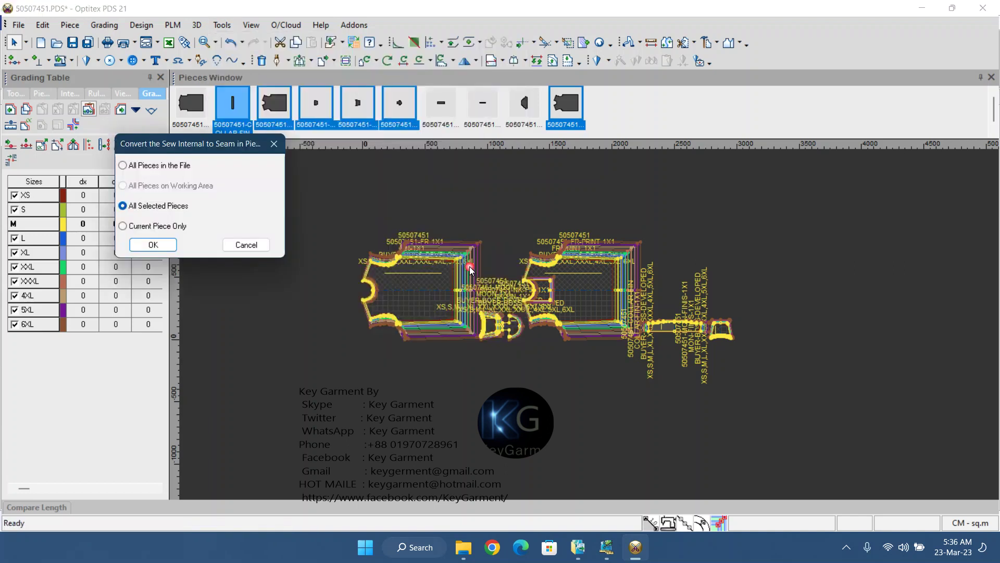
click(154, 245)
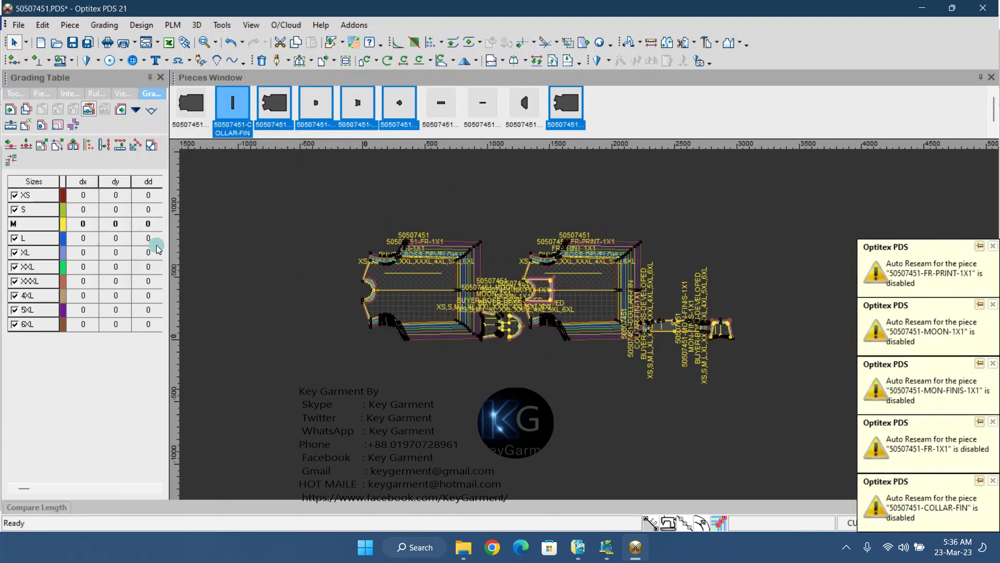
Step: Examine the graded outlines of the FR-1X1 and FR-PRINT-1X1 pieces, comparing FR-PRINT-1X1 with its seam lines shown and hidden
scroll(578, 318, up, 5)
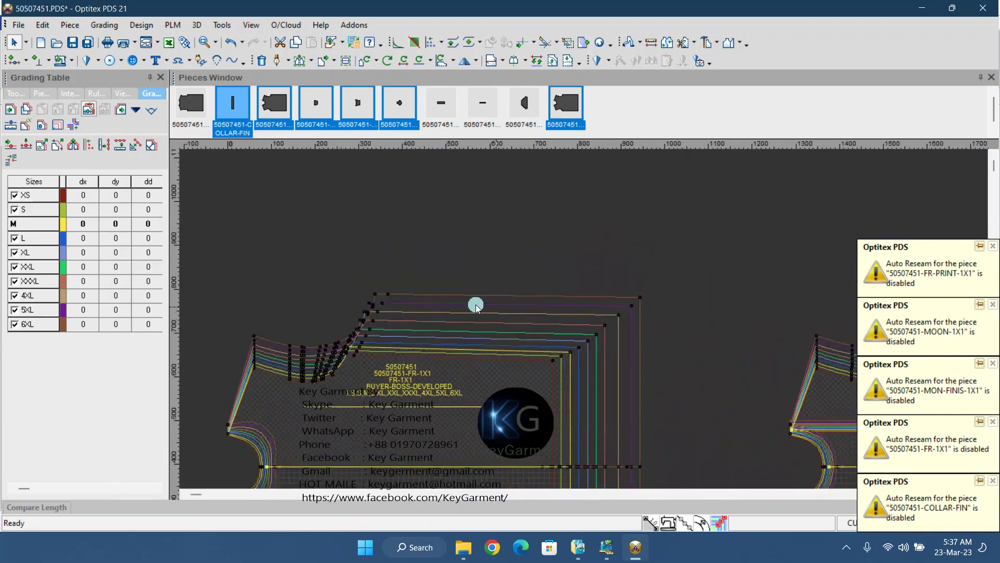
scroll(578, 318, down, 4)
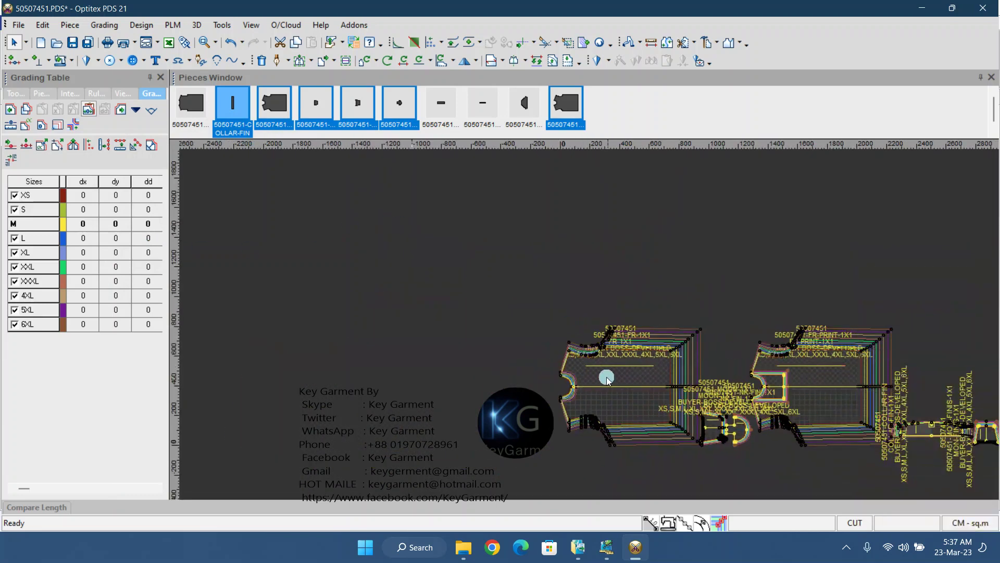
scroll(587, 313, up, 5)
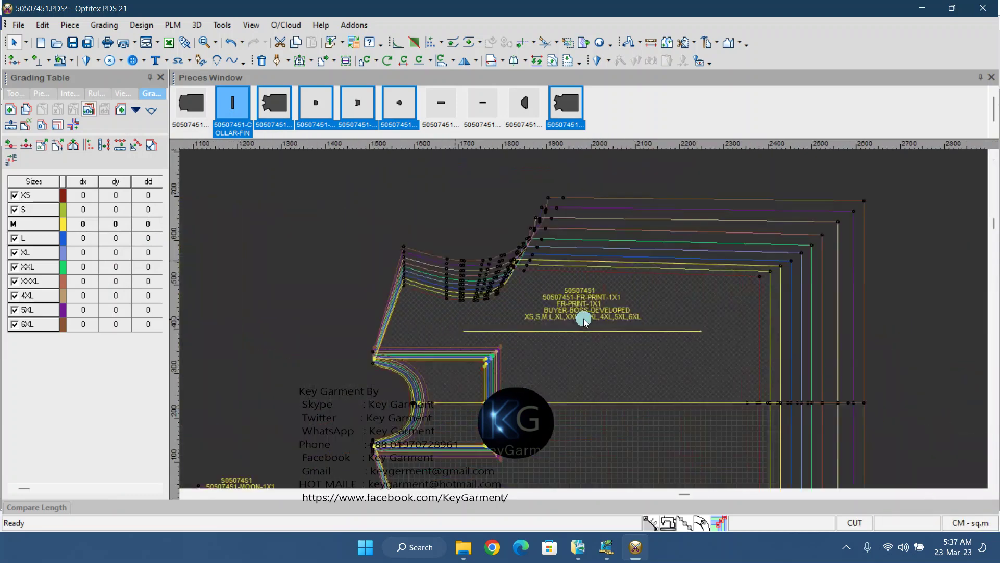
click(642, 399)
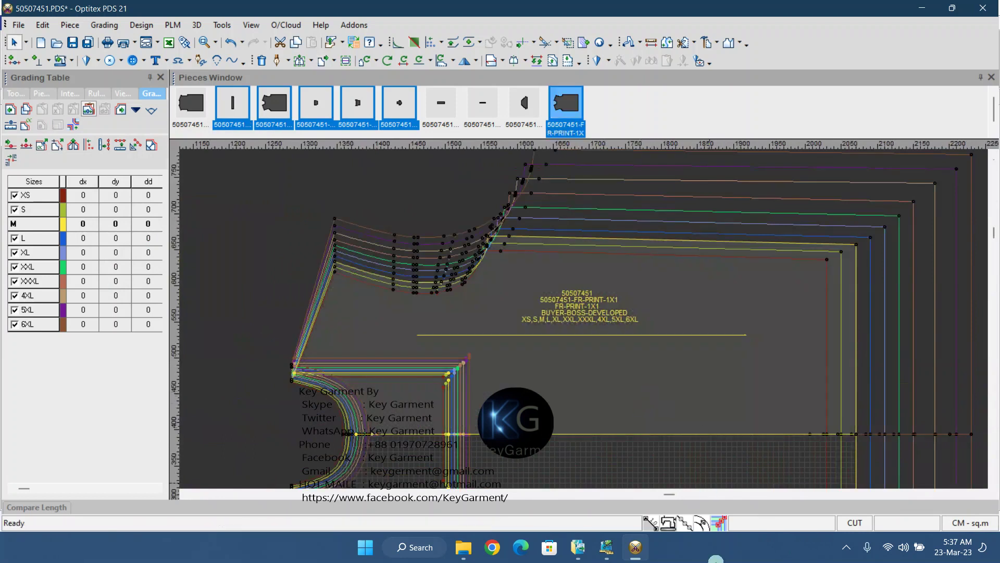
click(672, 525)
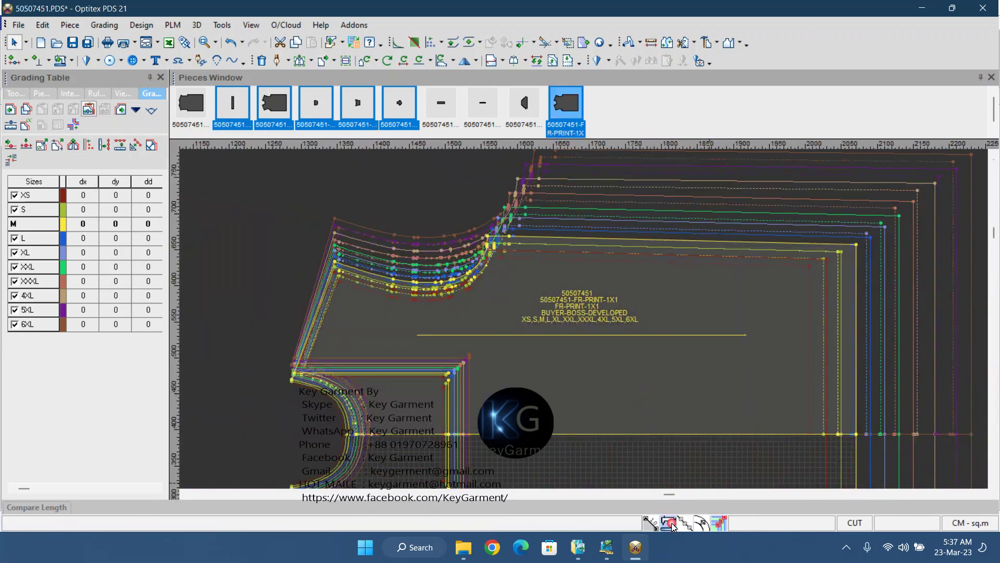
click(672, 525)
click(672, 526)
click(672, 525)
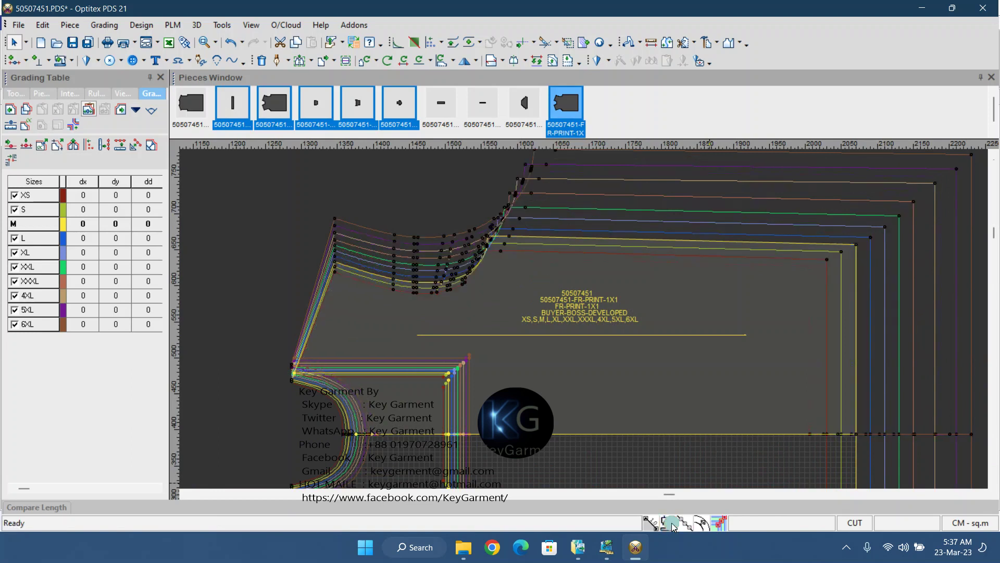
Step: Examine the graded outlines and neckline of the FR-PRINT-1X1 and FR-1X1 pieces, switching the seam display off and on
click(672, 525)
click(672, 525)
click(672, 525)
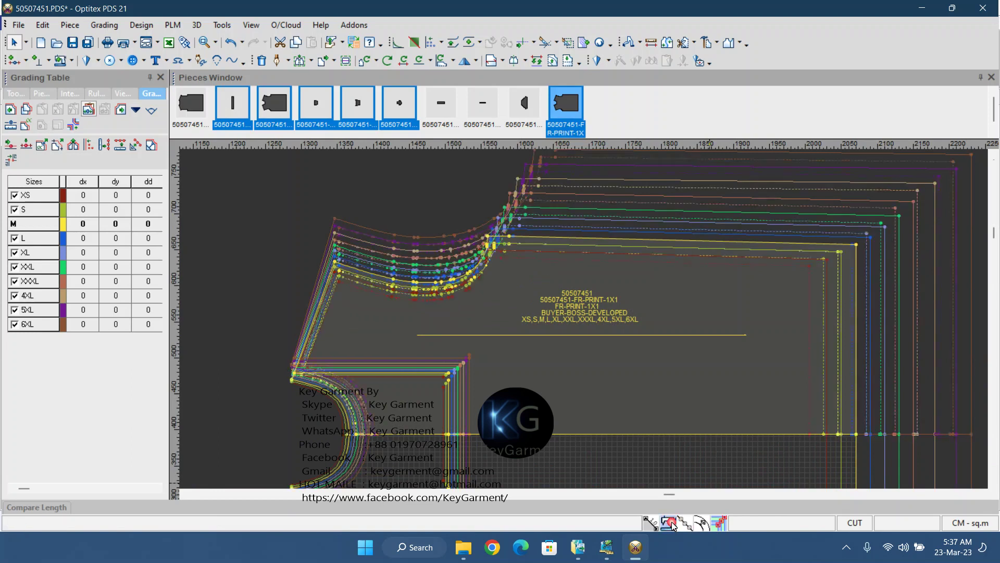
click(672, 525)
click(672, 525)
scroll(330, 392, up, 5)
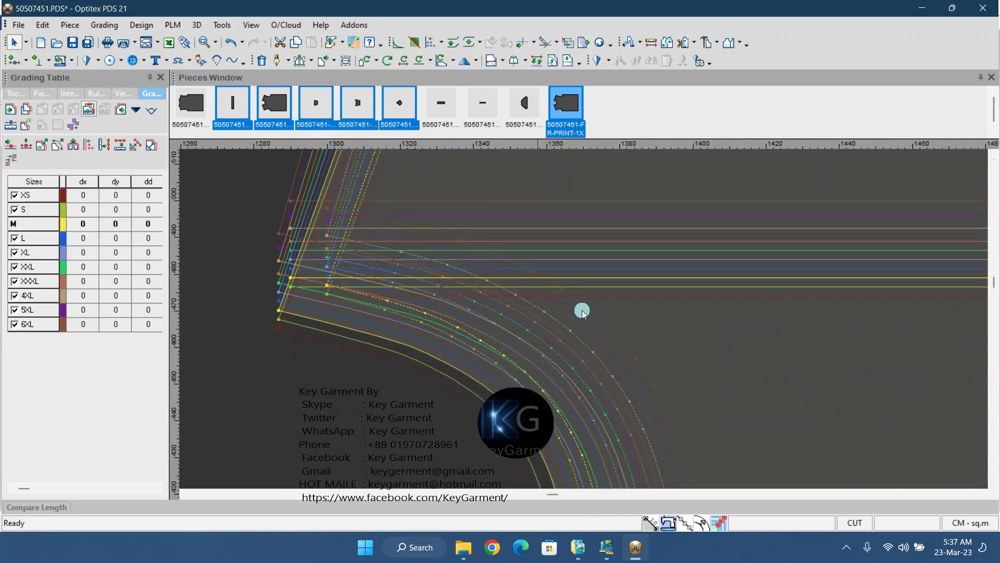
scroll(585, 319, down, 6)
scroll(536, 319, down, 1)
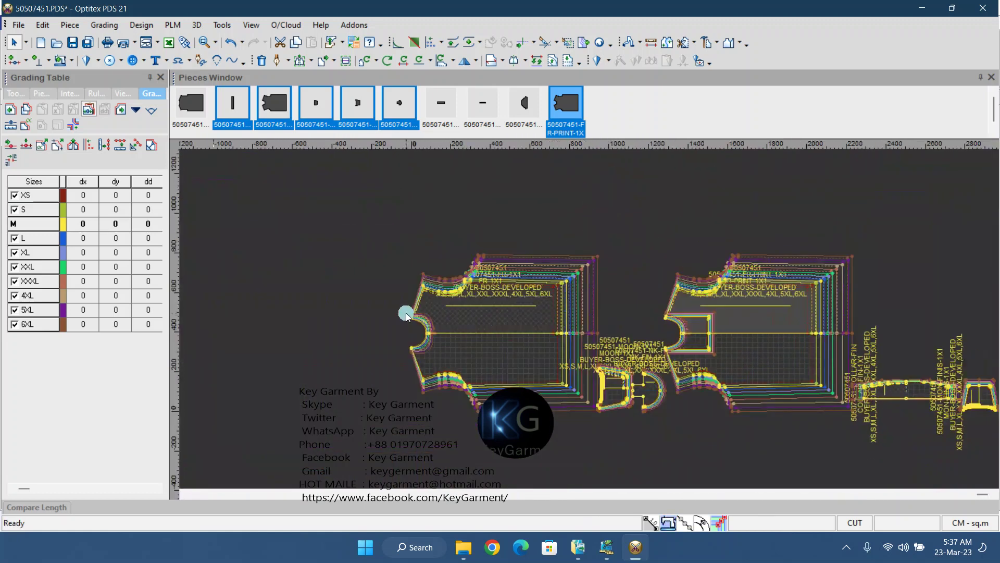
scroll(585, 317, up, 3)
scroll(670, 342, up, 1)
scroll(550, 319, down, 3)
scroll(586, 331, down, 3)
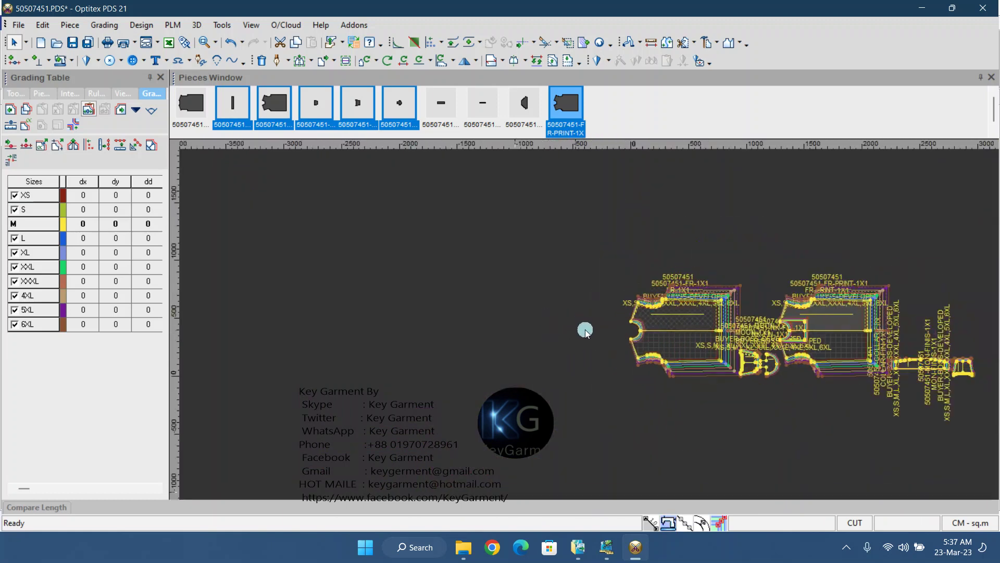
Step: Update the notches, darts and pleats on the seams, including a repeat with all working-area pieces selected
click(222, 25)
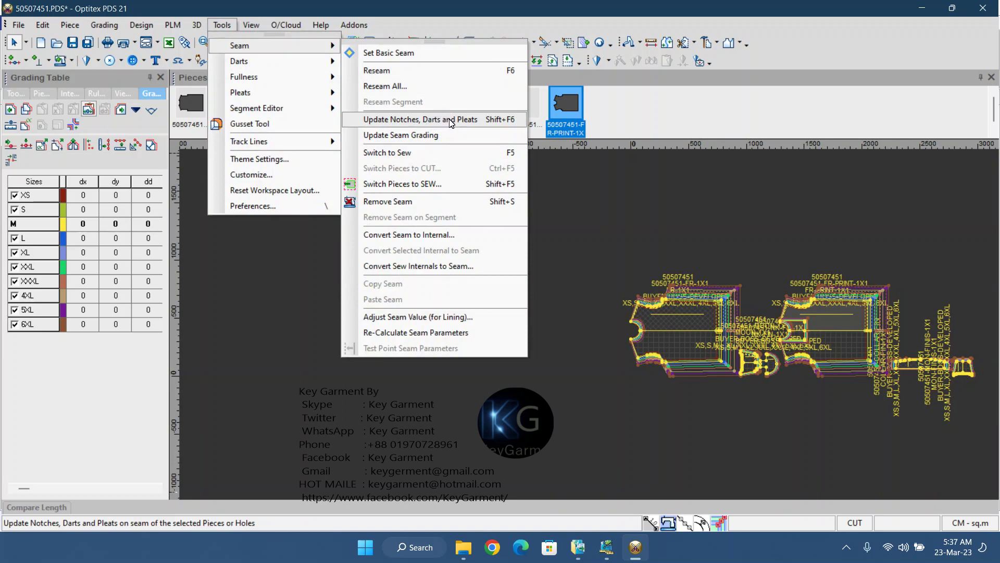
click(451, 120)
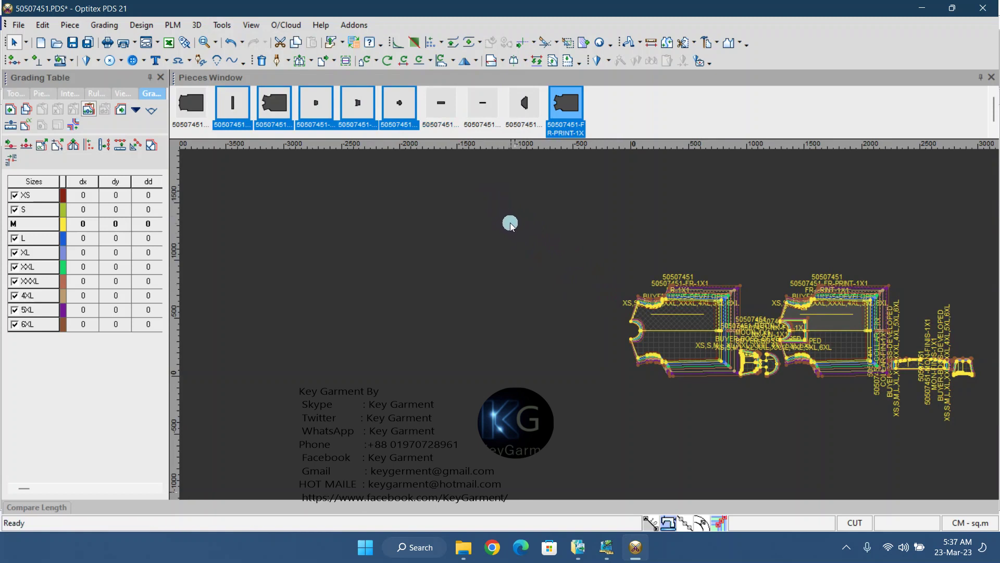
drag(482, 200, 708, 268)
drag(937, 402, 993, 447)
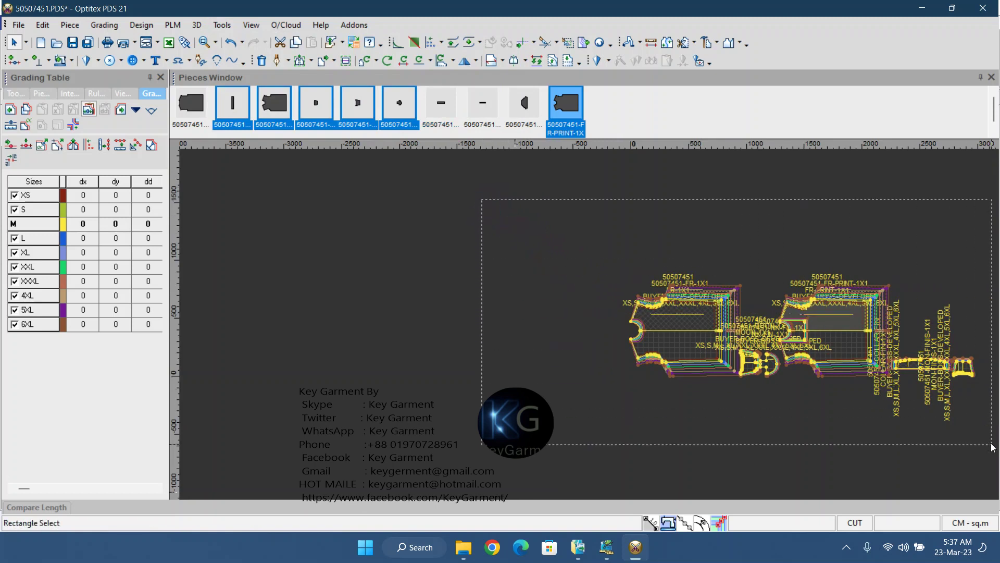
click(221, 25)
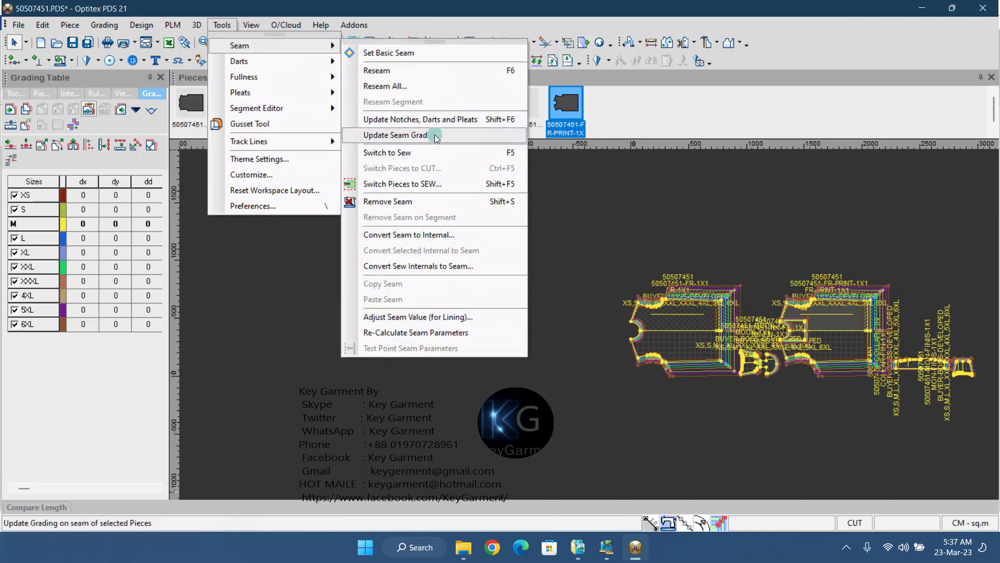
click(463, 119)
Step: Enable Ignore disable Auto Reseam in the Piece preferences and apply the change
click(230, 24)
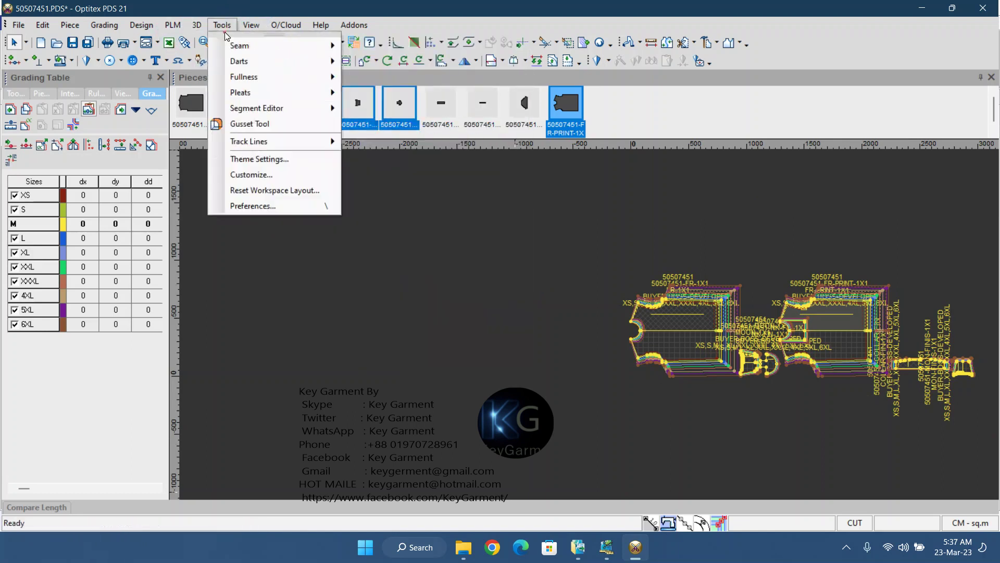
click(245, 206)
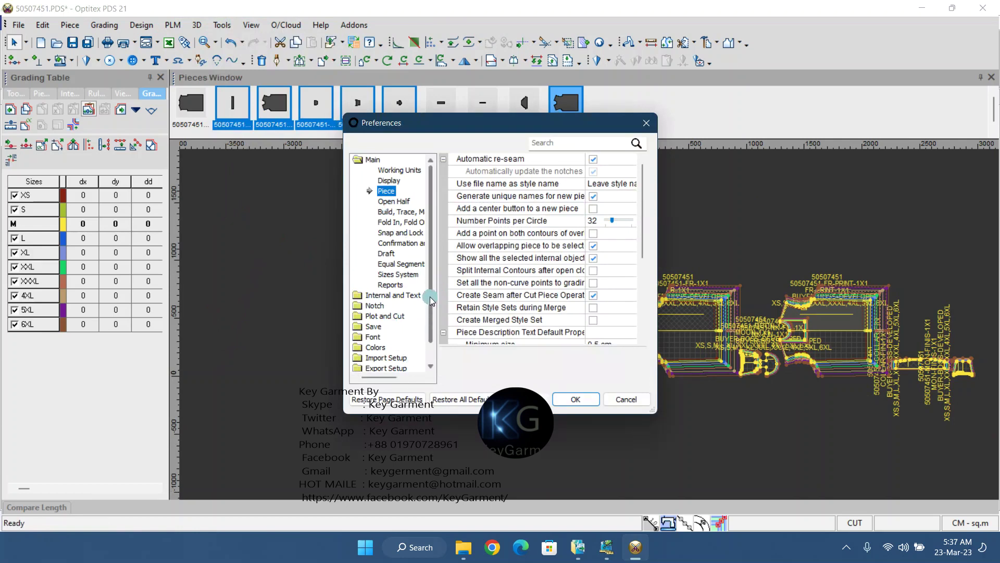
drag(431, 303, 431, 328)
click(625, 228)
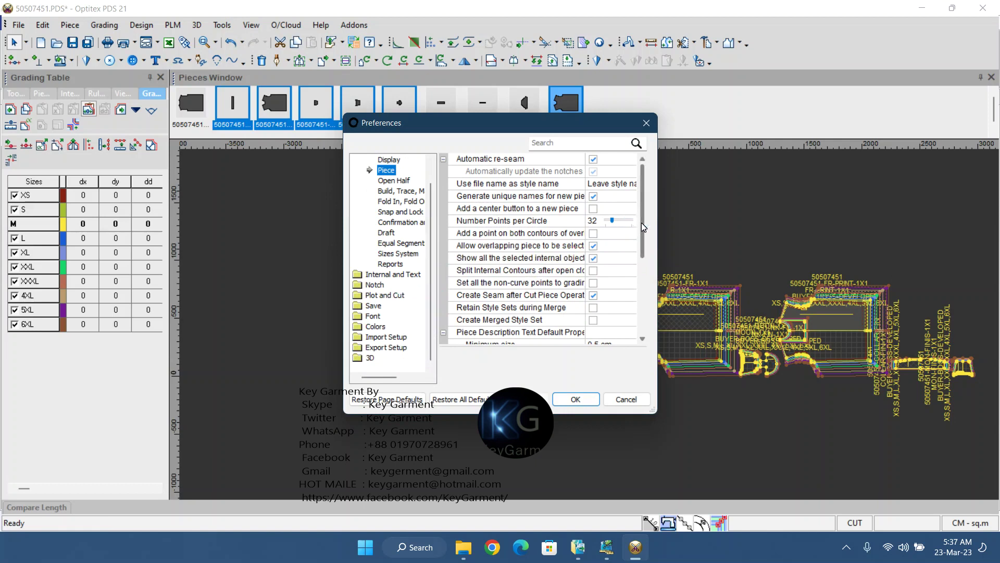
drag(641, 223, 642, 312)
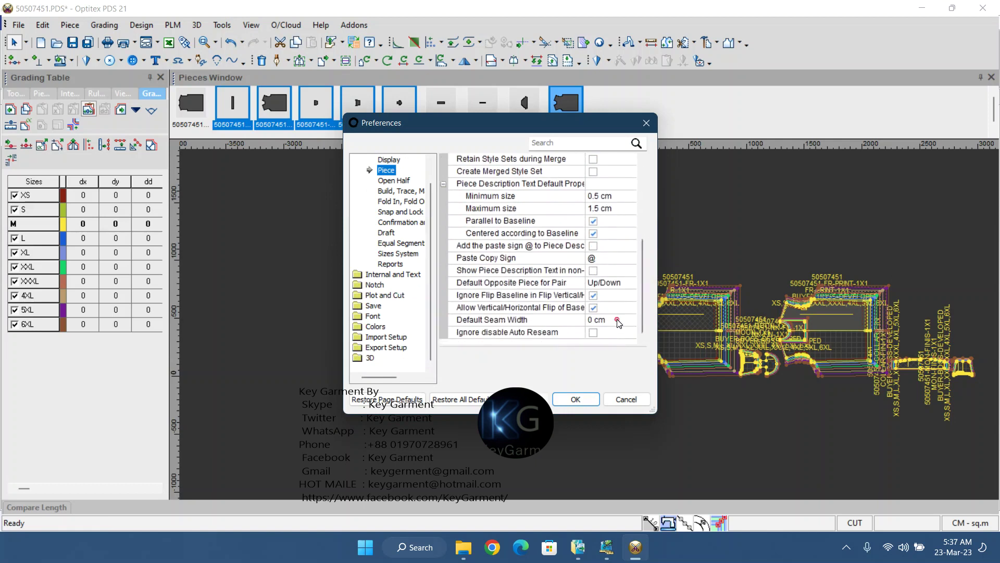
click(593, 334)
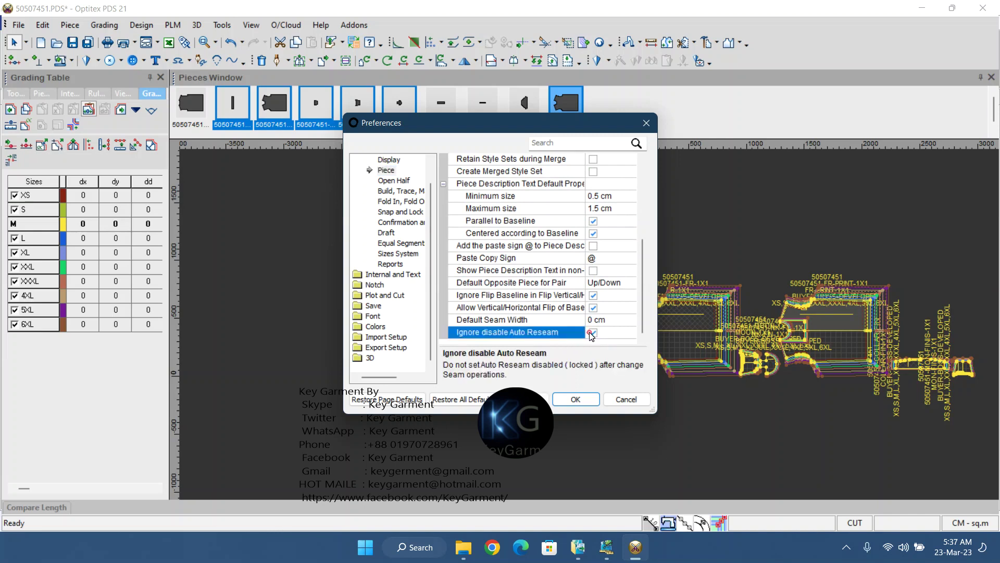
click(449, 330)
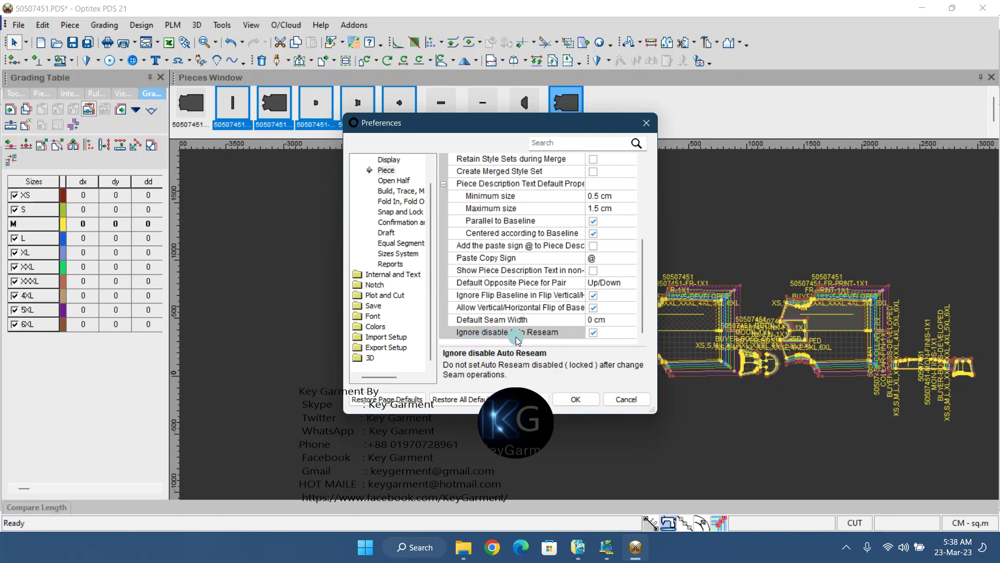
click(576, 399)
Step: Run Update Notches, Darts and Pleats again on the selected pieces with the new reseam preference active
scroll(553, 312, down, 5)
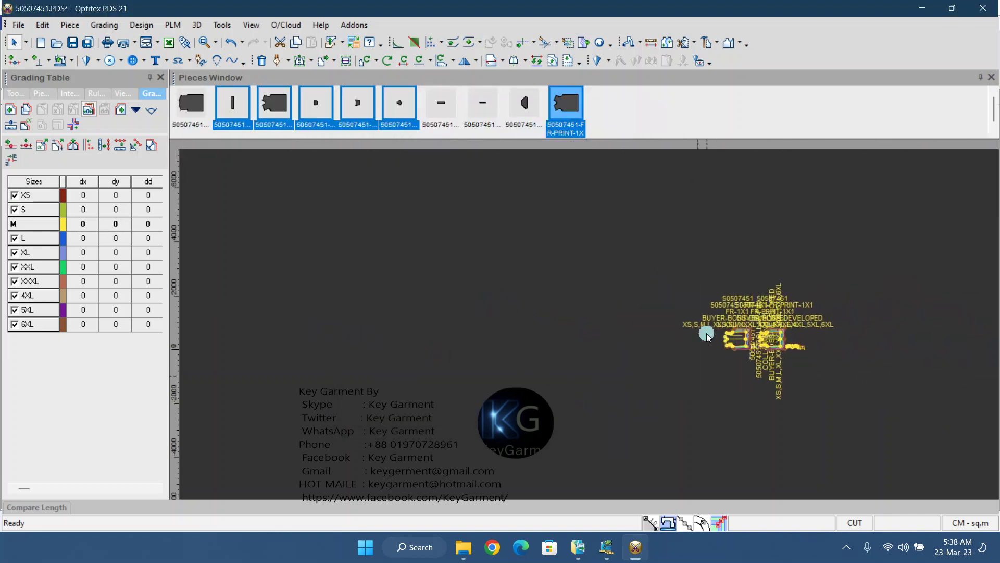
scroll(590, 325, up, 1)
click(222, 25)
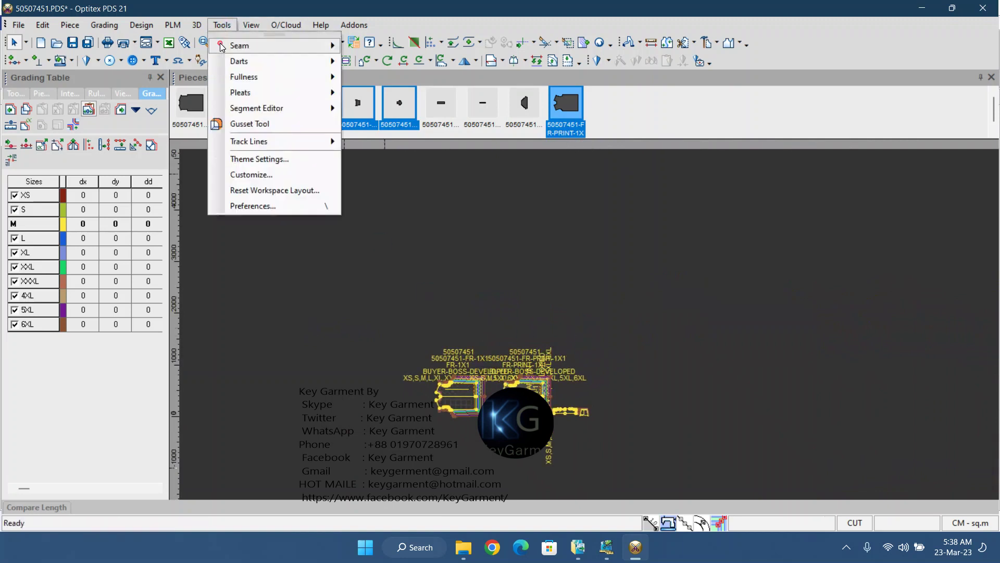
mouse_move(249, 49)
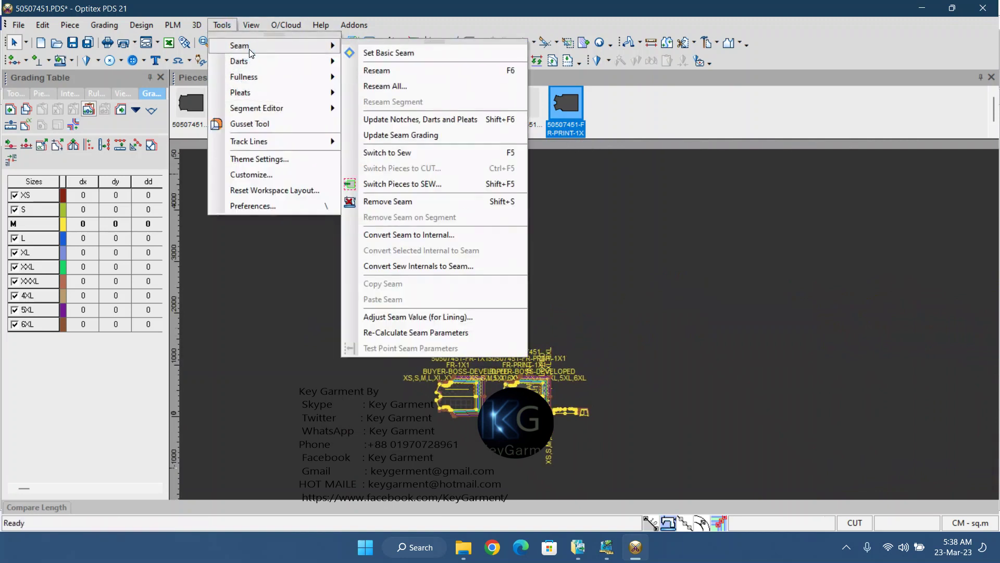
click(489, 118)
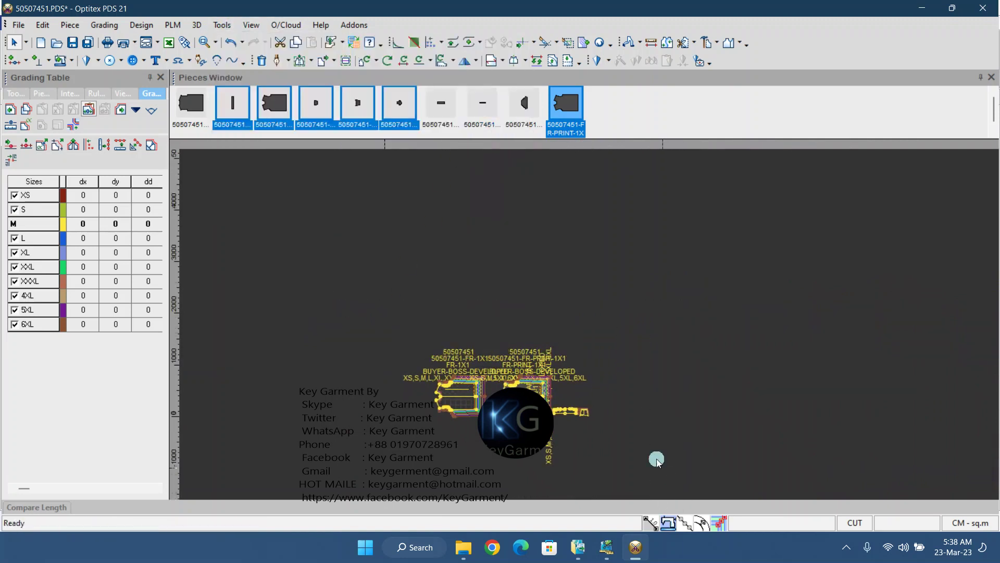
click(251, 25)
mouse_move(222, 25)
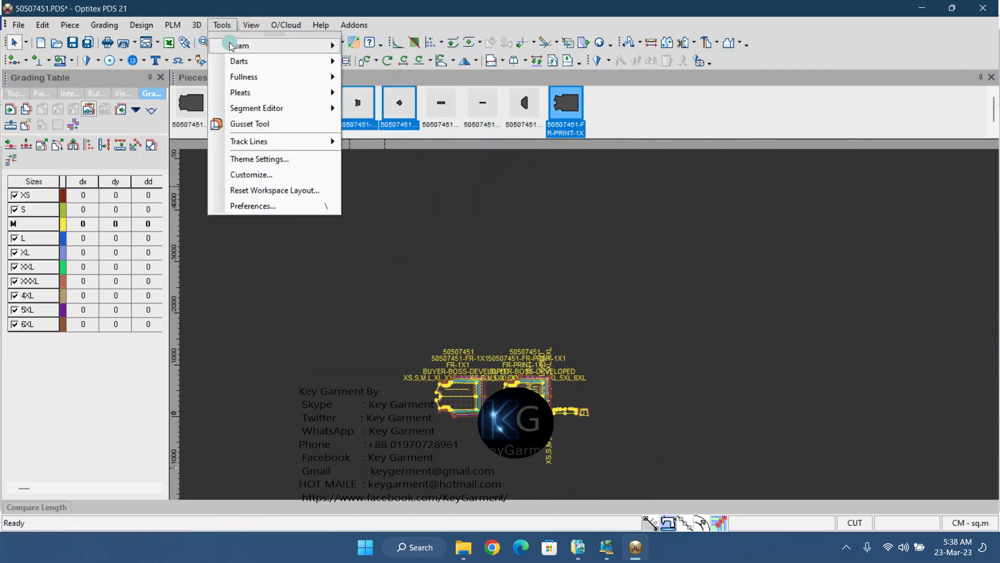
mouse_move(230, 46)
click(472, 119)
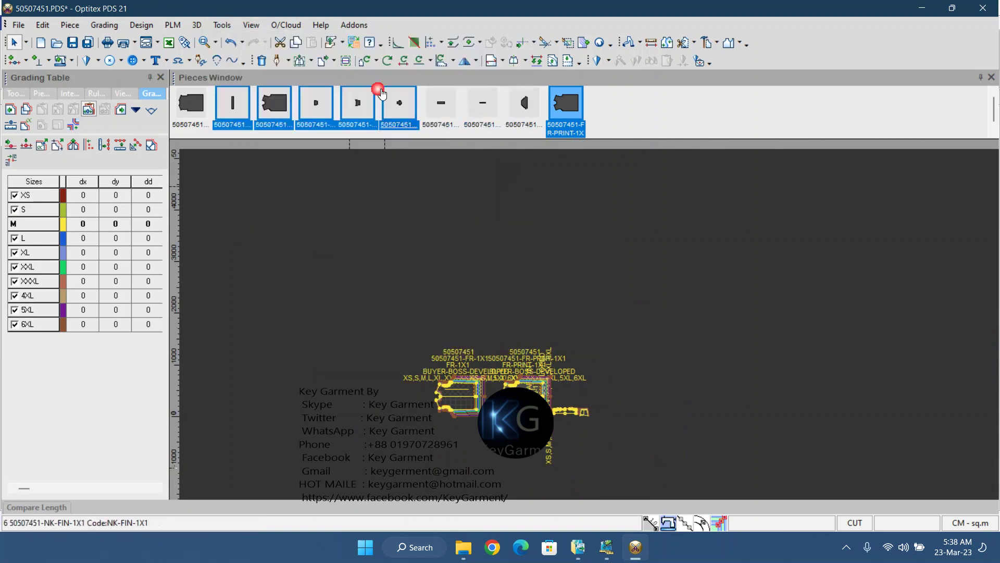
Step: Reselect all pieces in the working area and update their seam grading
drag(314, 278, 561, 454)
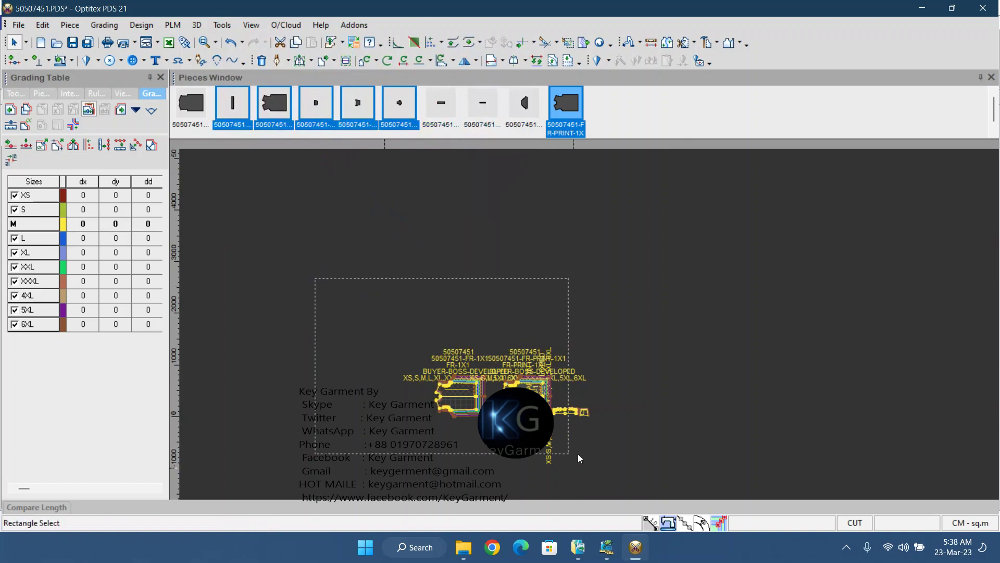
click(221, 25)
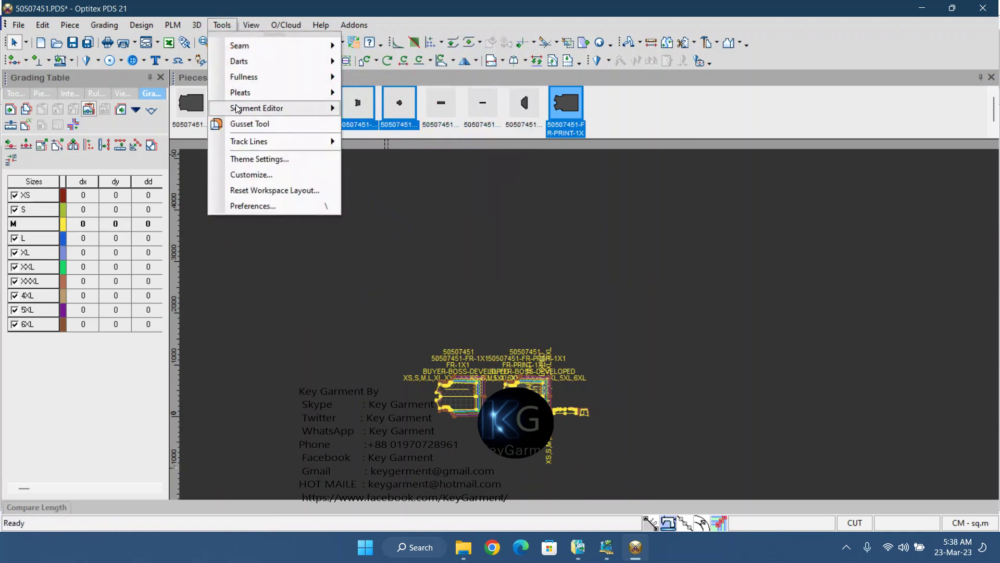
mouse_move(261, 45)
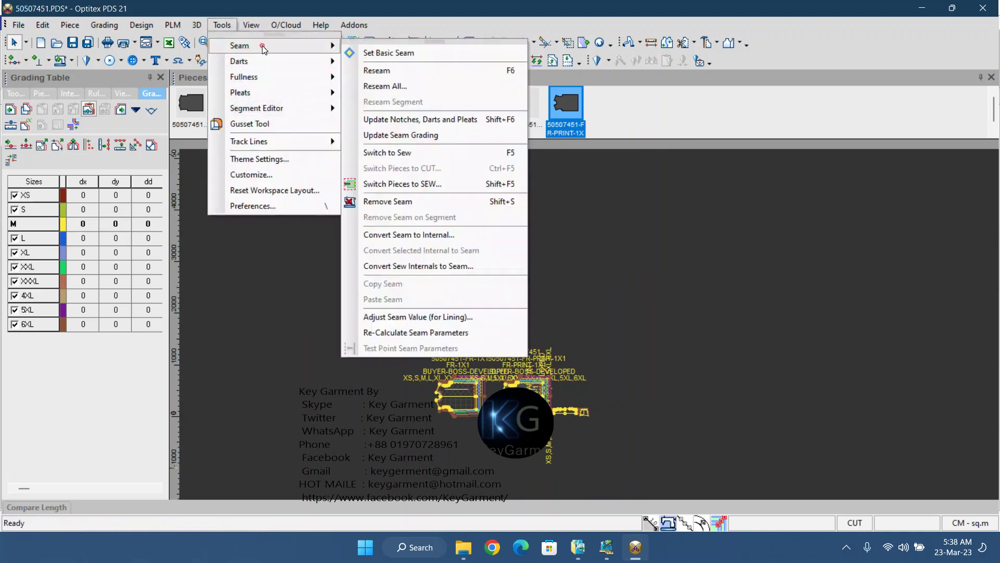
click(428, 136)
Step: Examine the graded cut and seam lines around the neckline and armhole of the FR-1X1 piece
scroll(488, 377, up, 5)
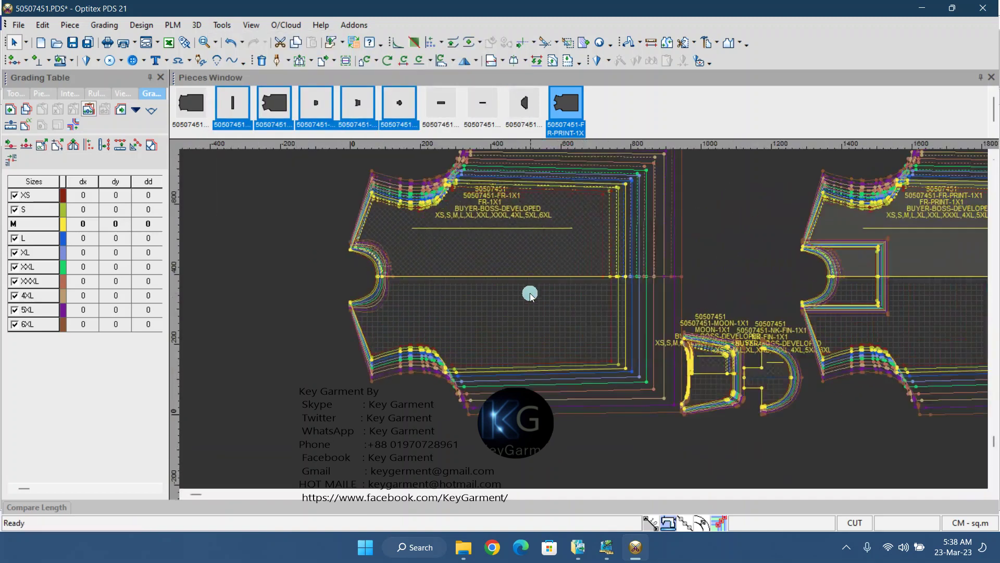
scroll(583, 317, up, 4)
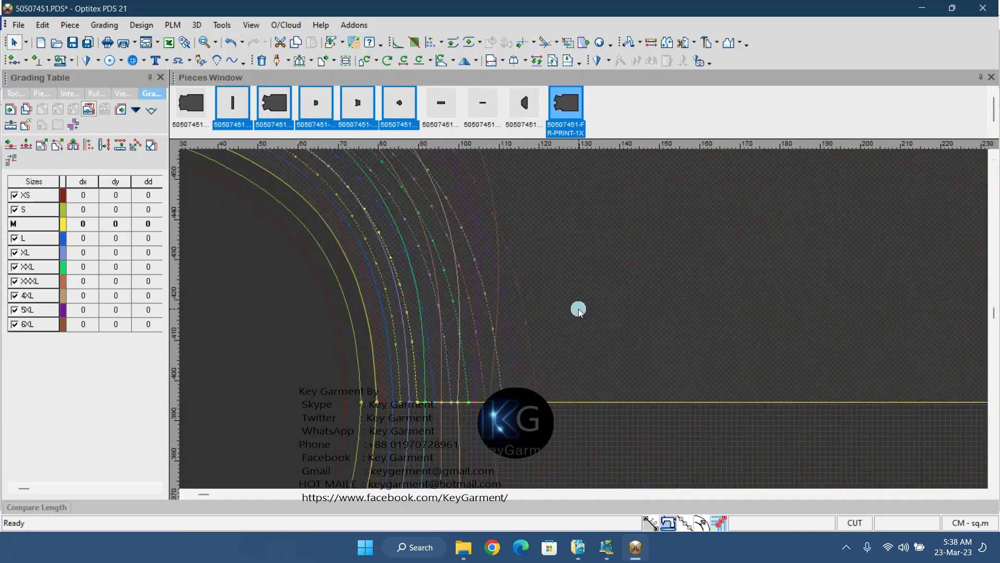
click(573, 315)
scroll(562, 332, down, 4)
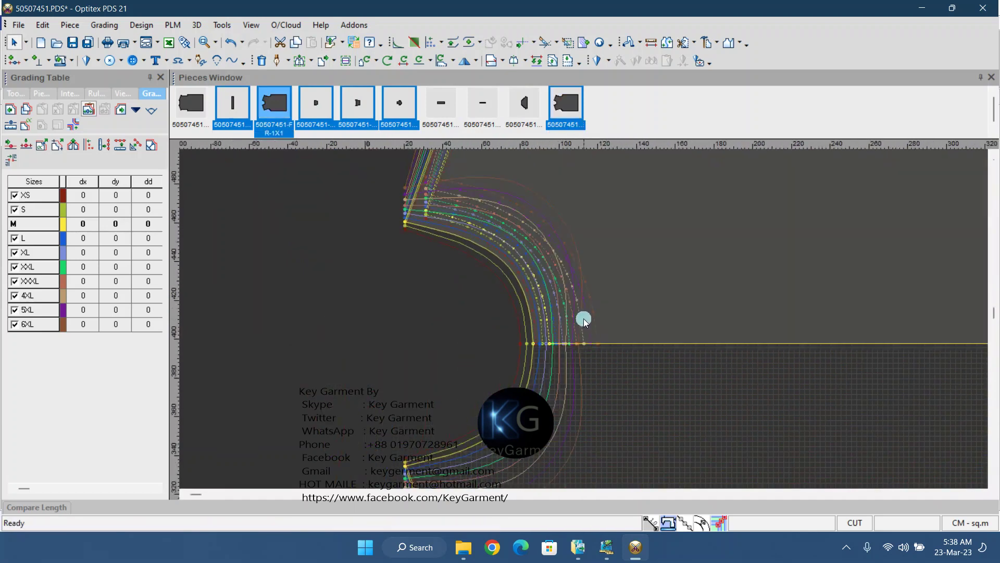
scroll(584, 318, up, 5)
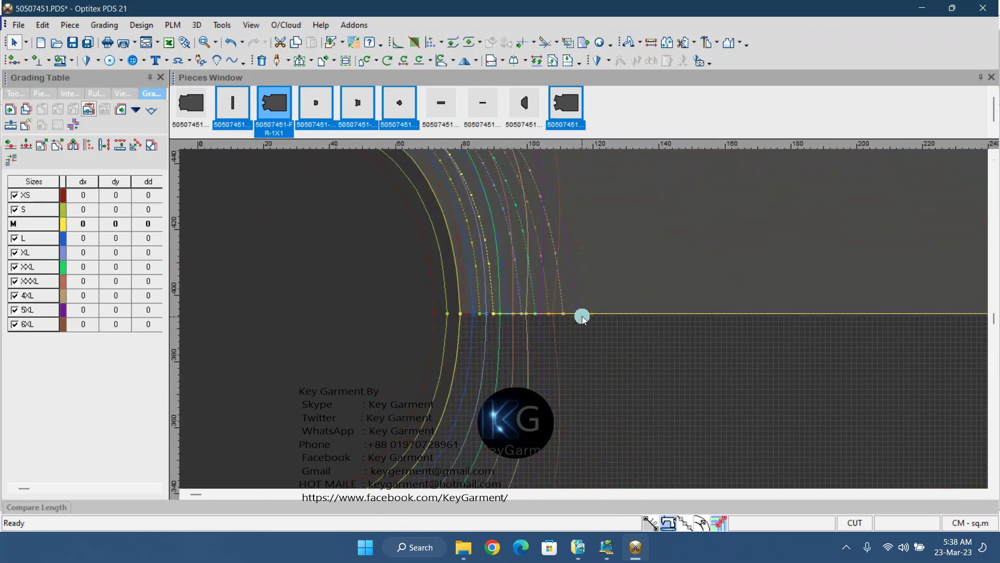
scroll(582, 316, down, 5)
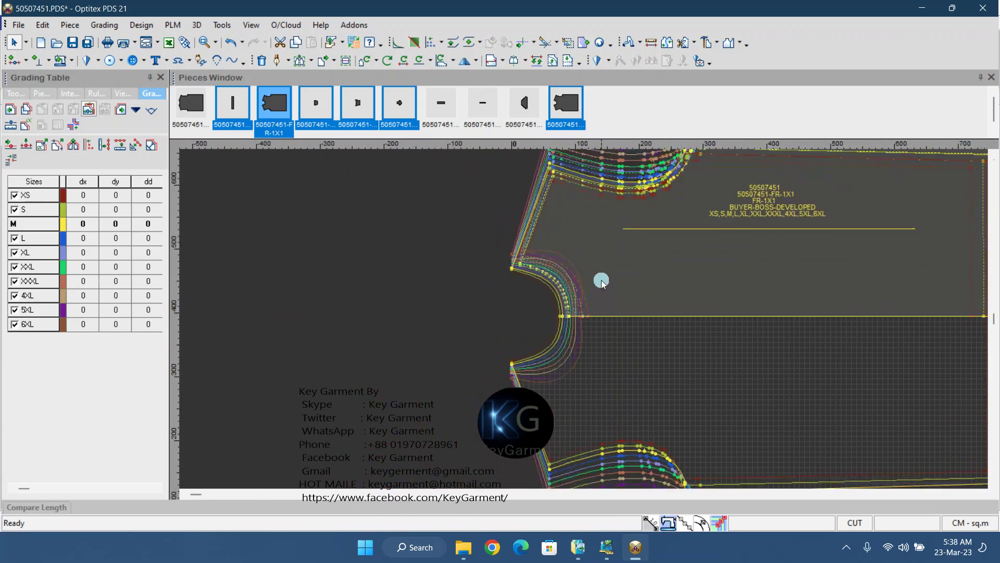
scroll(581, 320, down, 1)
scroll(633, 316, up, 1)
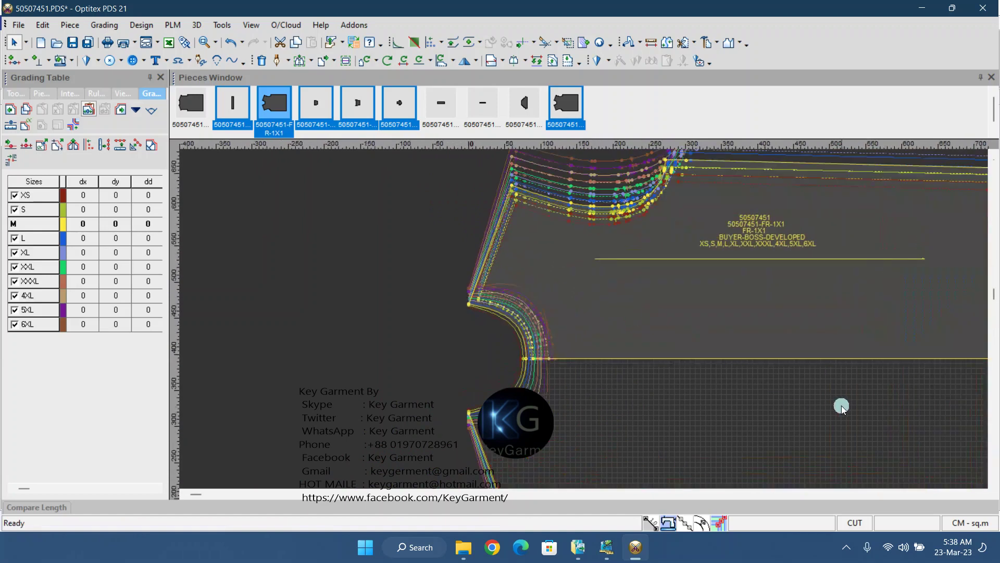
scroll(580, 320, up, 4)
scroll(583, 319, down, 8)
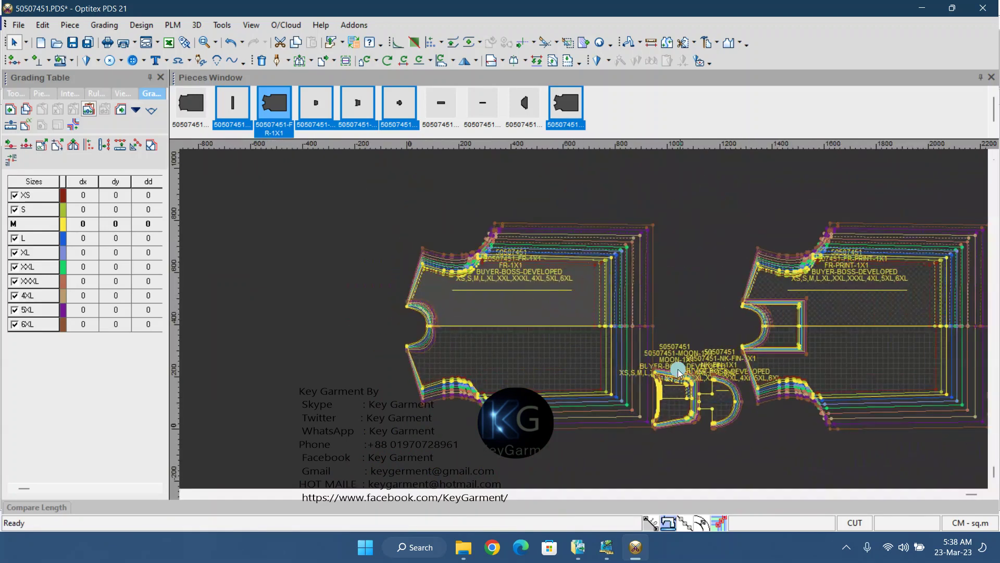
Step: Save the pattern file 50507451.PDS
click(73, 47)
click(587, 369)
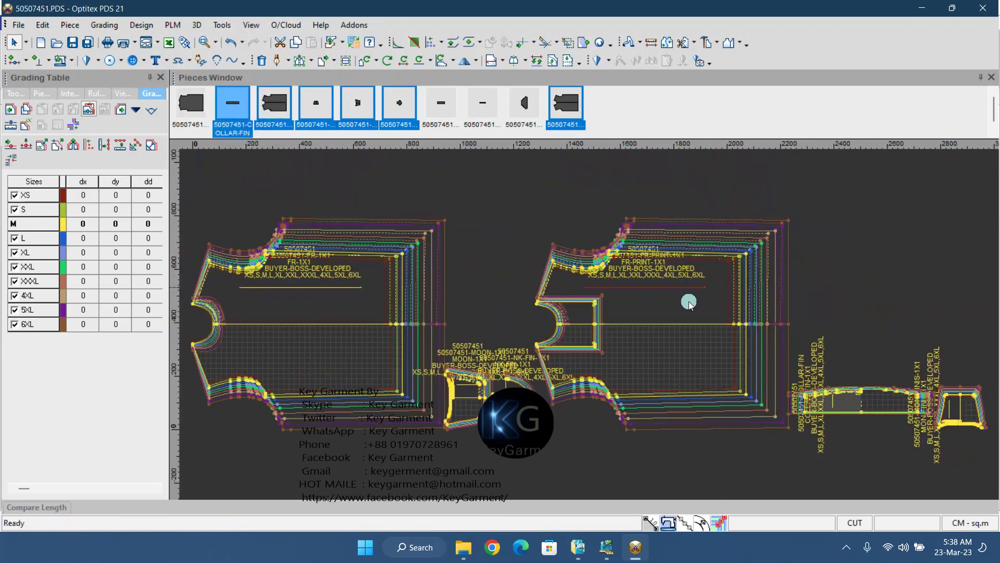
Step: Examine the FR-PRINT-1X1 neckline and the graded seam lines of the collar and MON-FINIS-1X1 pieces
scroll(573, 313, up, 6)
click(571, 323)
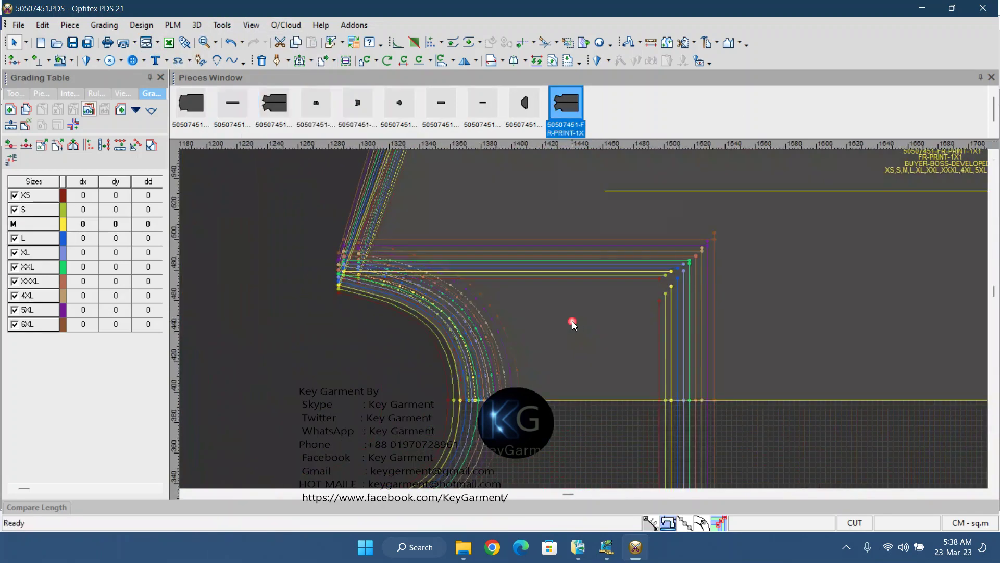
scroll(573, 320, down, 5)
scroll(568, 271, up, 2)
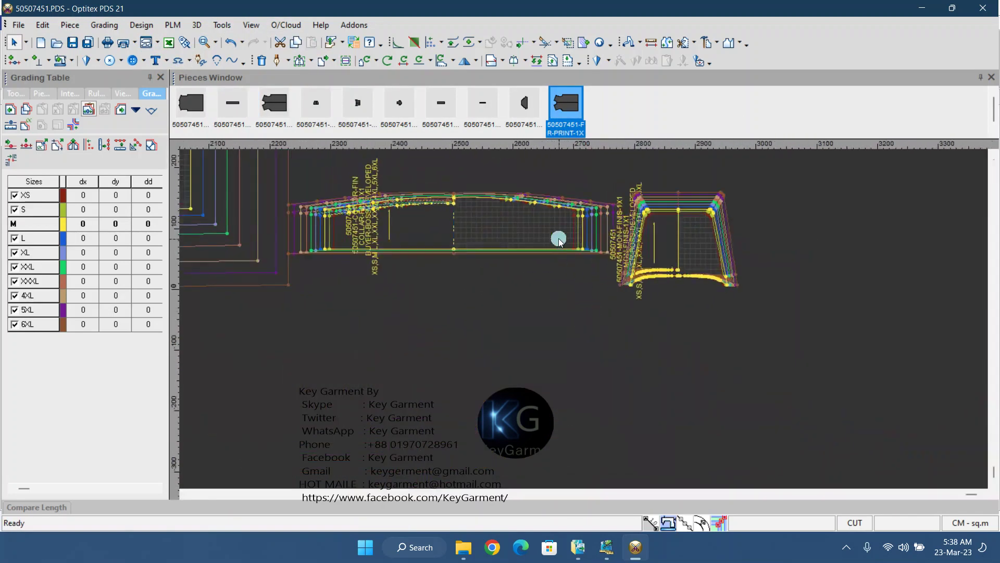
scroll(559, 241, up, 3)
click(878, 390)
Step: Move the NK-FIN-1X1 piece away from the MOON-1X1 piece, up beside the neckline of FR-PRINT-1X1
scroll(382, 281, down, 5)
scroll(560, 319, up, 2)
scroll(568, 315, up, 1)
drag(551, 459, 548, 335)
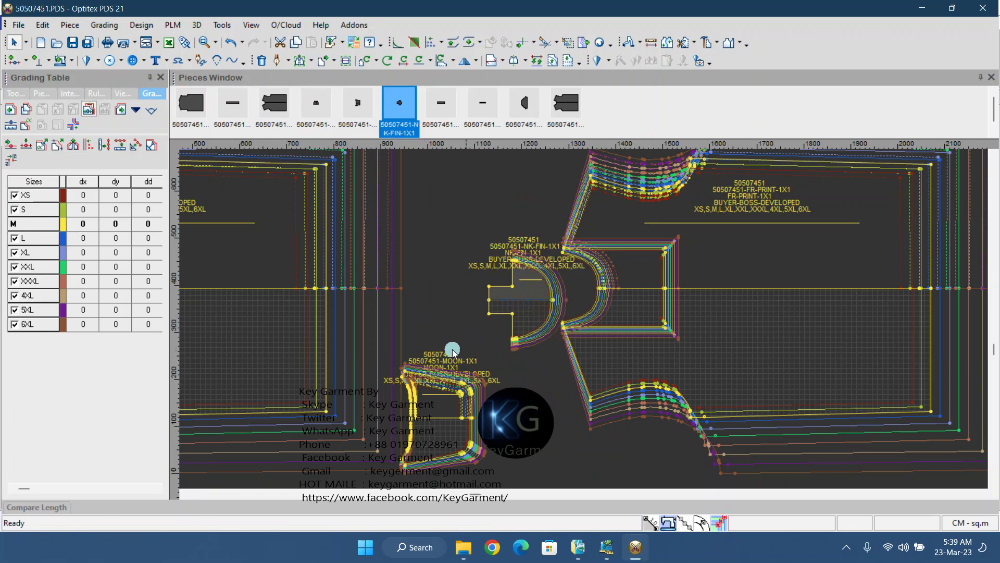
scroll(585, 317, up, 5)
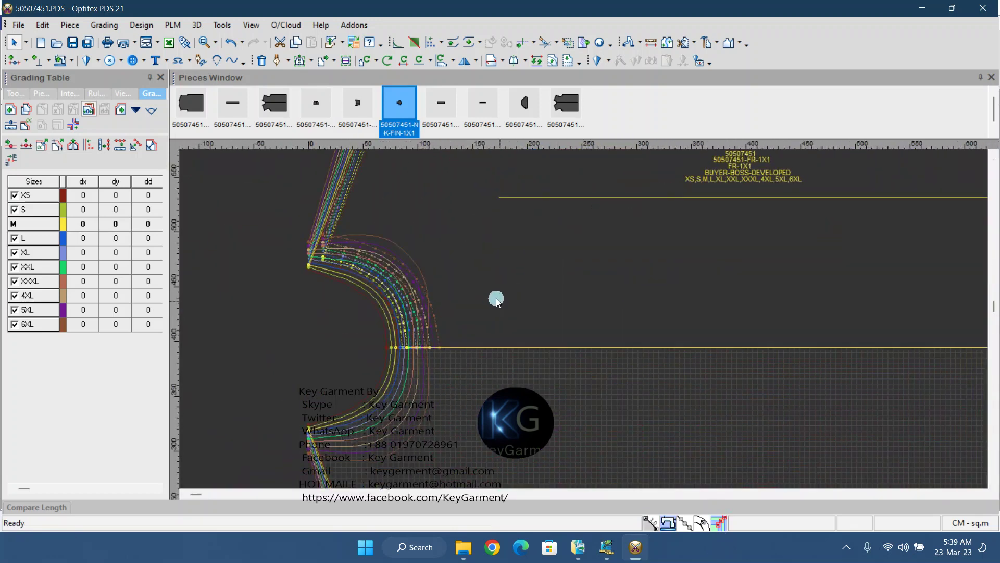
Step: Hide the seam lines and examine the graded cut lines around the neckline of the FR-1X1 piece
click(499, 302)
click(674, 523)
click(364, 303)
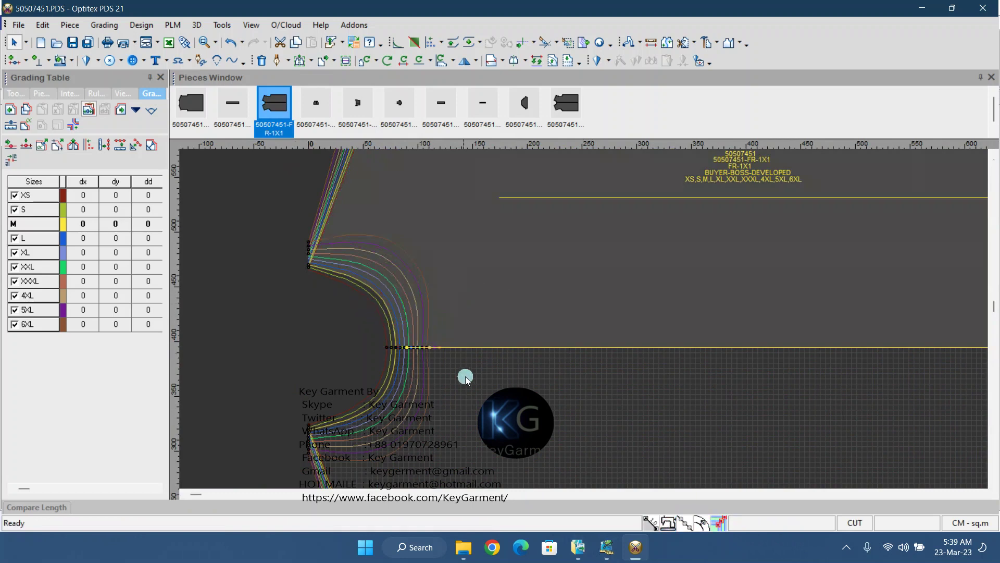
scroll(580, 316, up, 3)
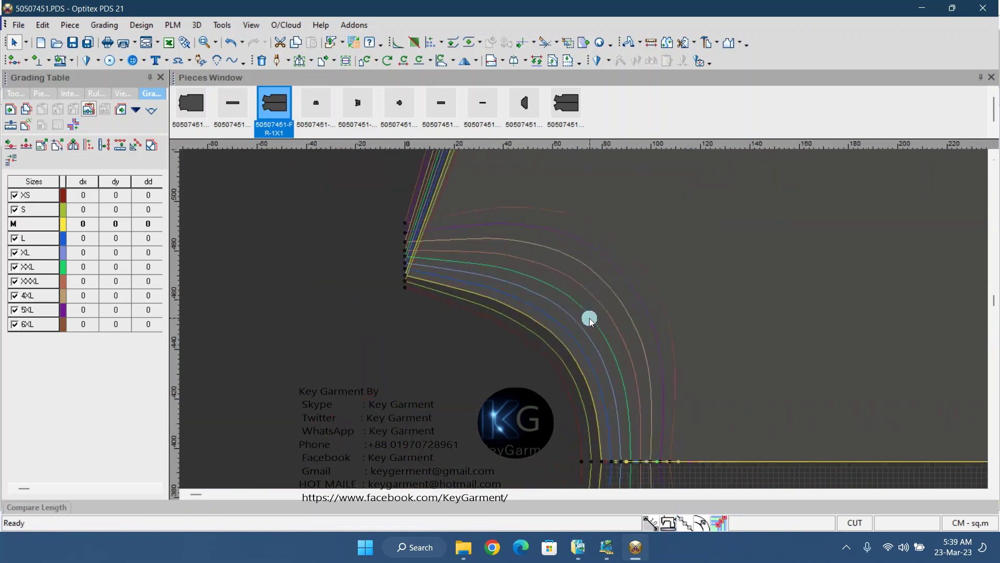
scroll(582, 323, up, 2)
scroll(582, 322, down, 5)
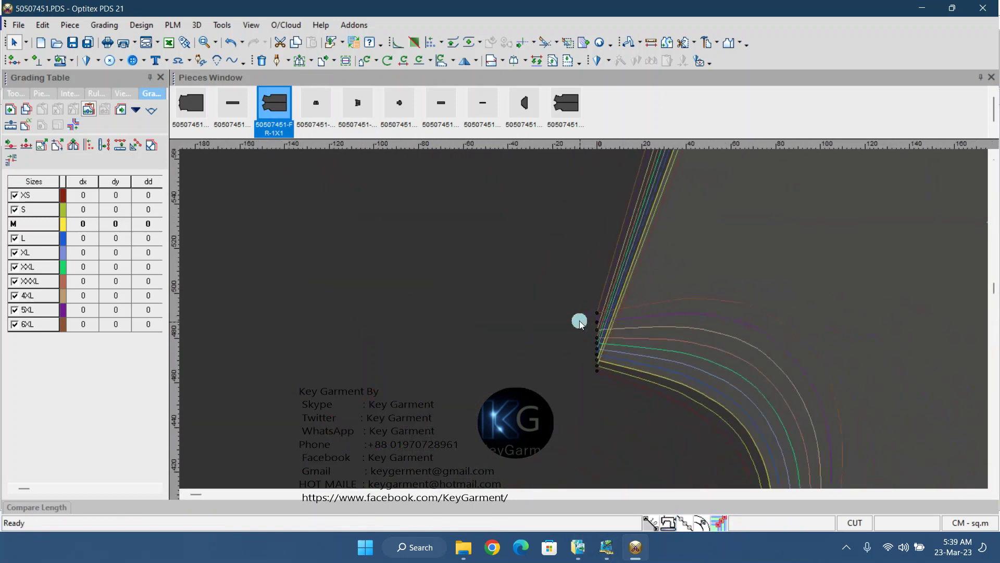
scroll(583, 319, up, 9)
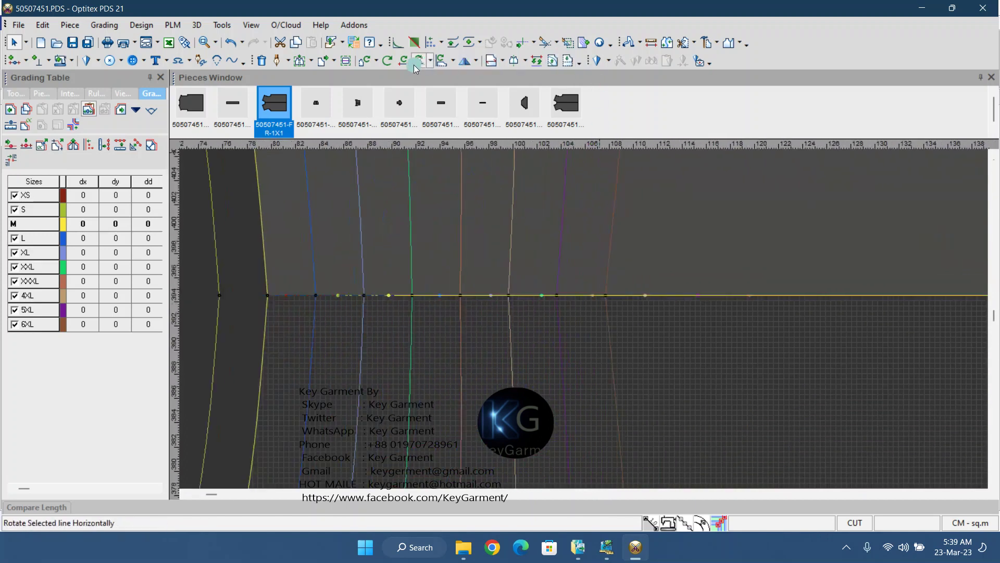
Step: Try to delete the extra point on the FR-1X1 centre line beside the neckline, and display only base size M
click(276, 60)
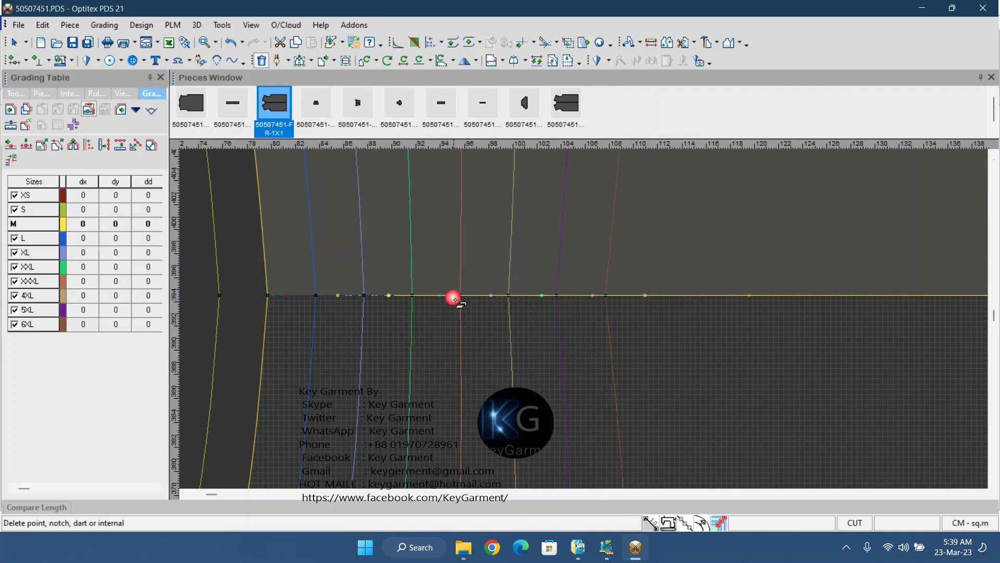
click(402, 296)
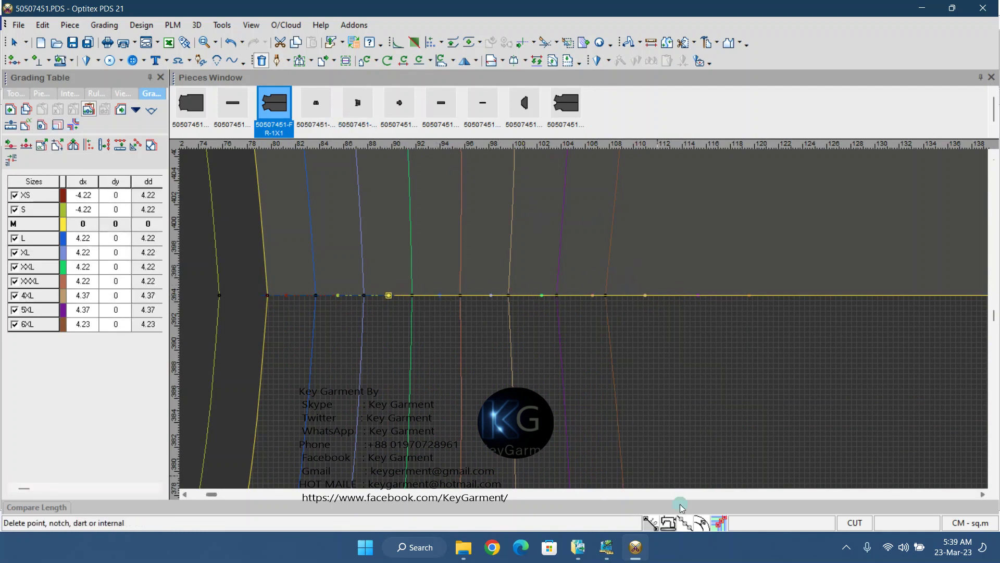
click(721, 523)
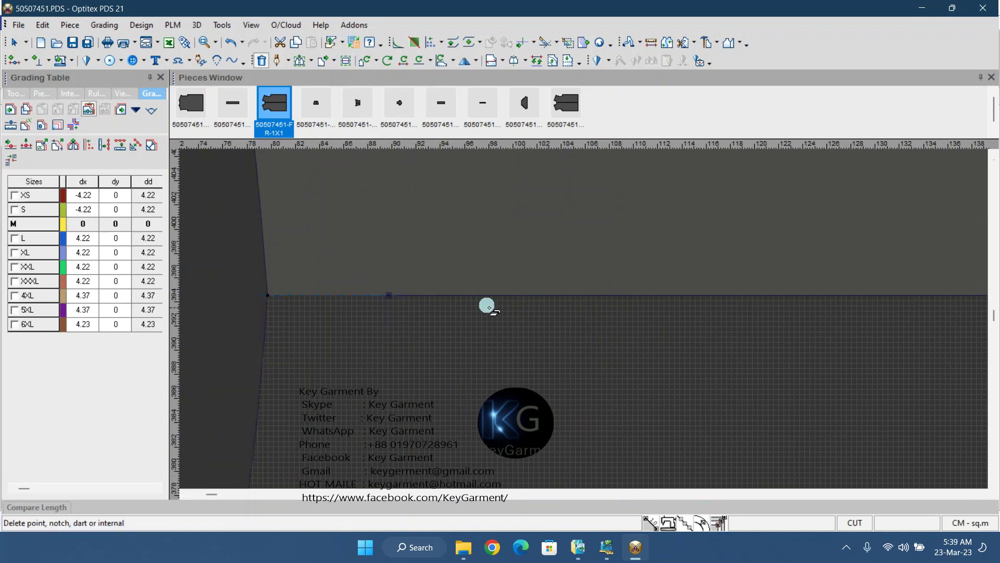
scroll(567, 321, down, 2)
scroll(568, 321, down, 5)
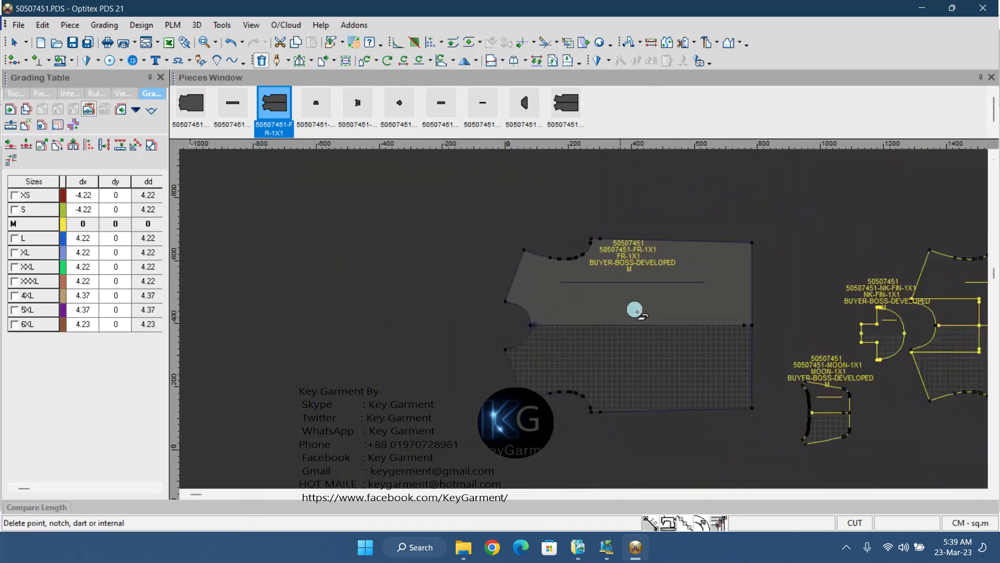
scroll(634, 308, up, 1)
right_click(669, 311)
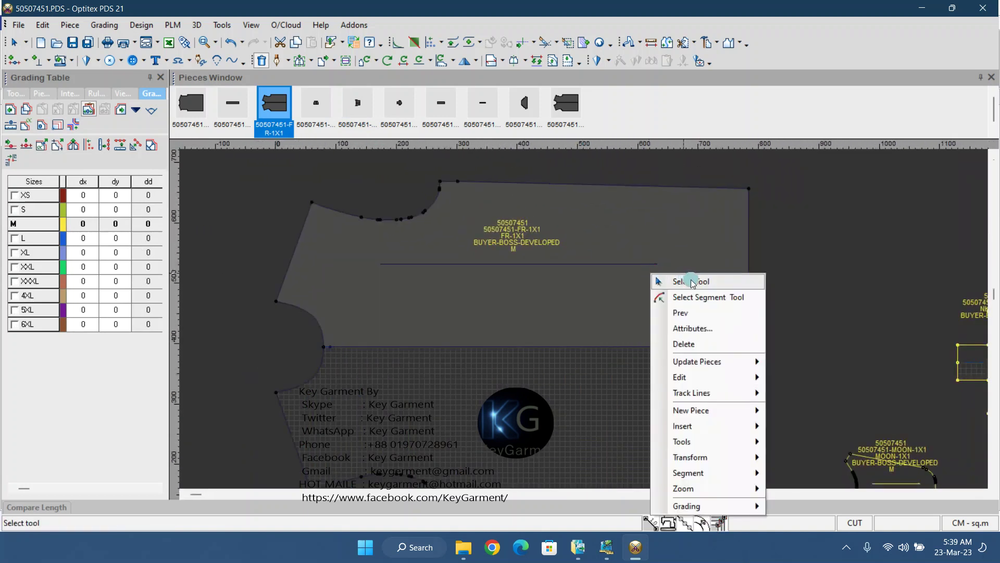
click(676, 281)
click(727, 379)
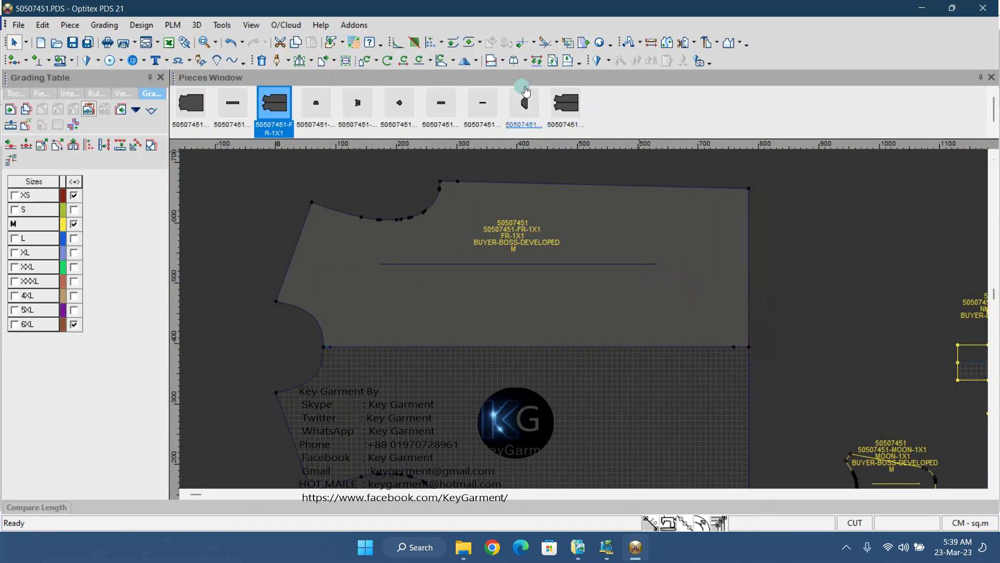
Step: Try again to delete the extra centre-line point beside the FR-1X1 neckline on the base size
click(261, 60)
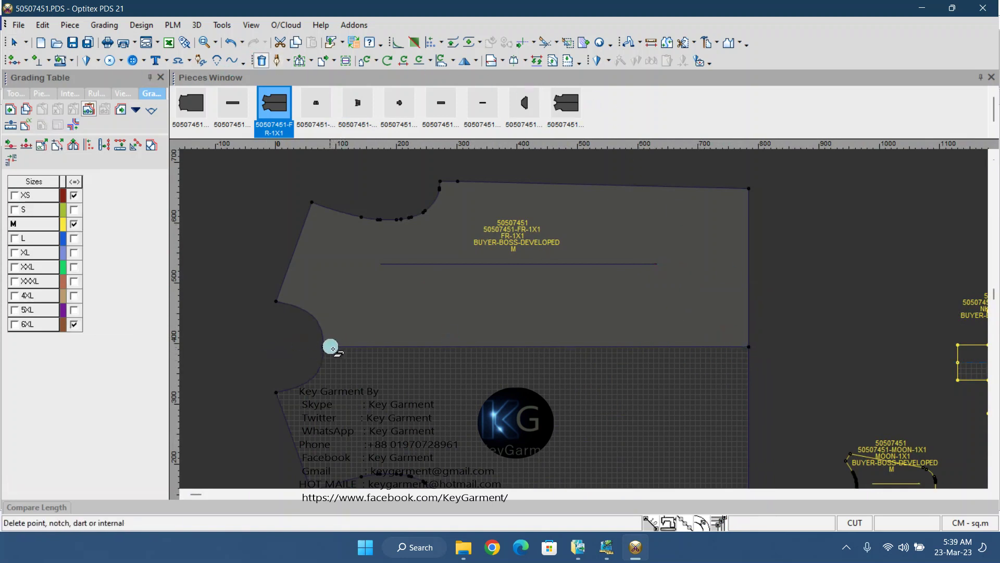
click(334, 348)
scroll(336, 359, up, 3)
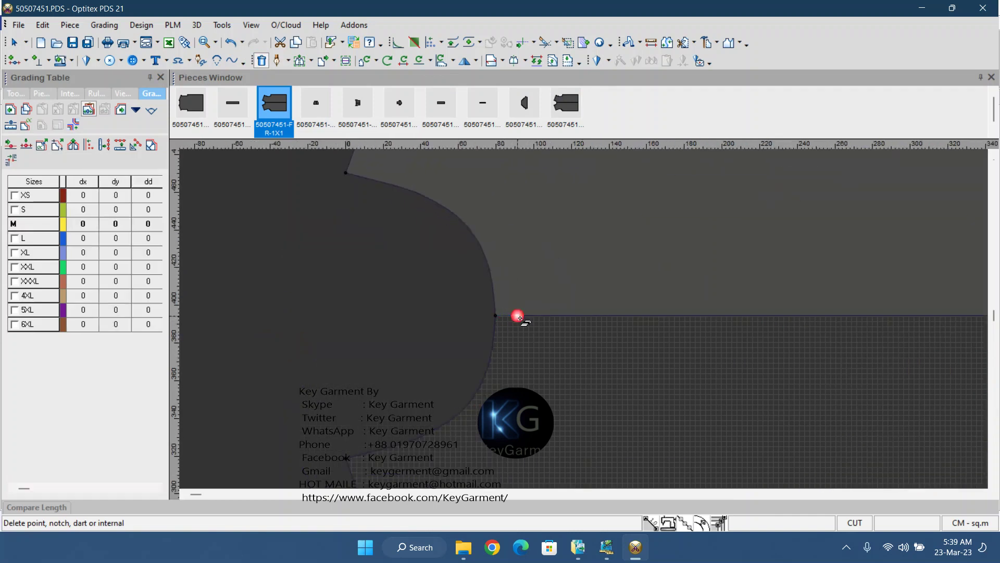
click(522, 318)
scroll(524, 318, up, 3)
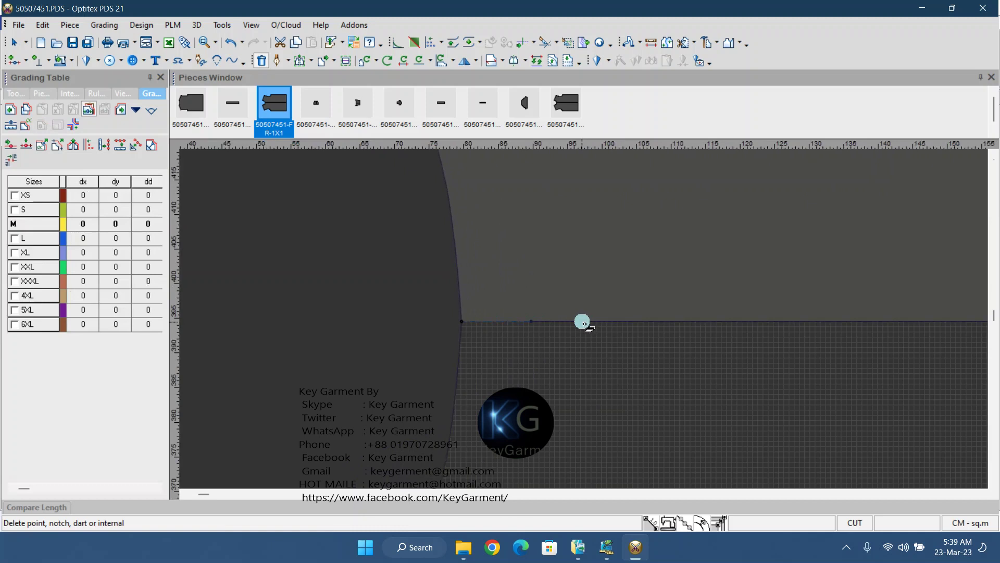
click(532, 322)
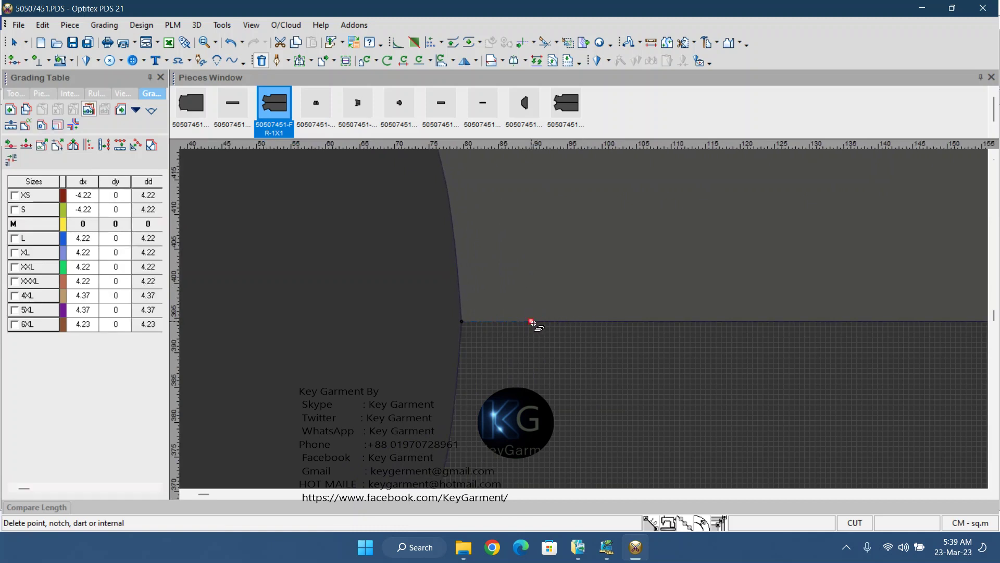
right_click(543, 246)
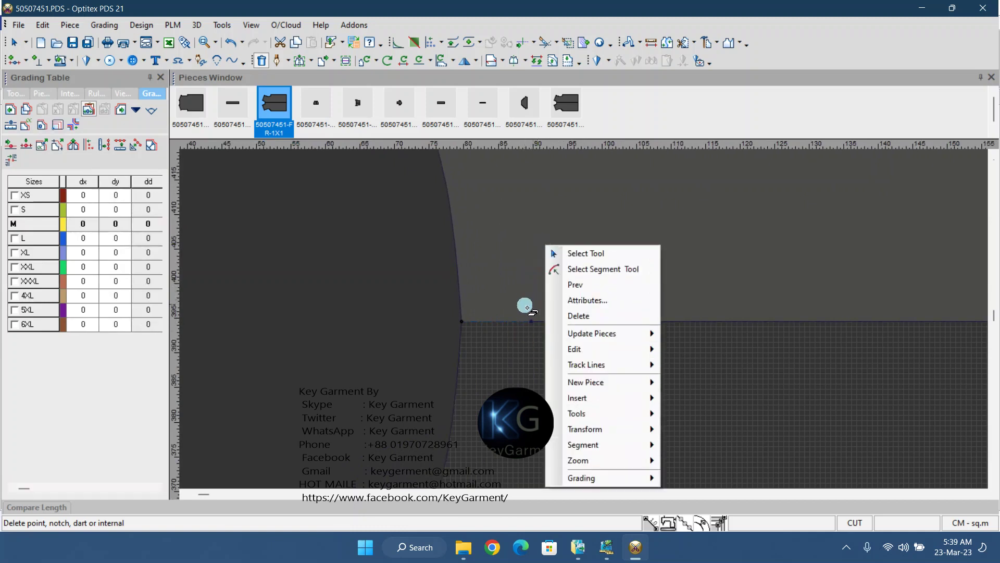
click(475, 319)
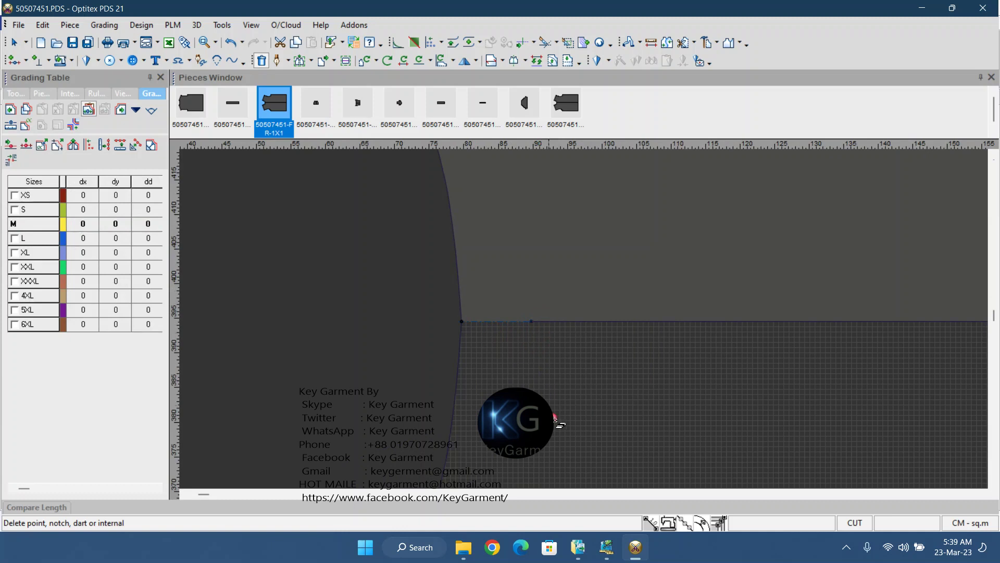
Step: Switch to Pattern Design, clear the pieces from the work area and place the 50507451-FR-1X1 piece there
click(606, 547)
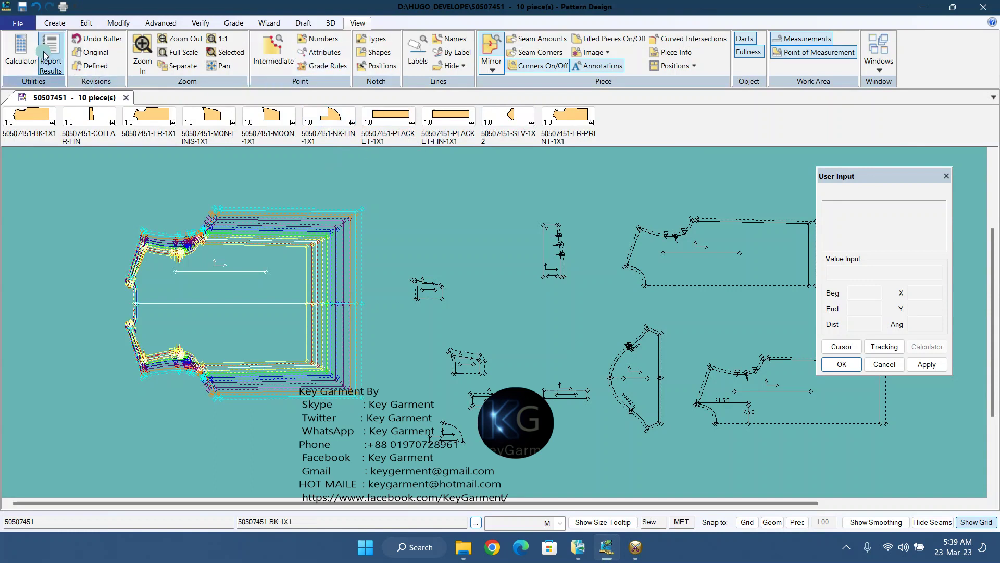
click(118, 23)
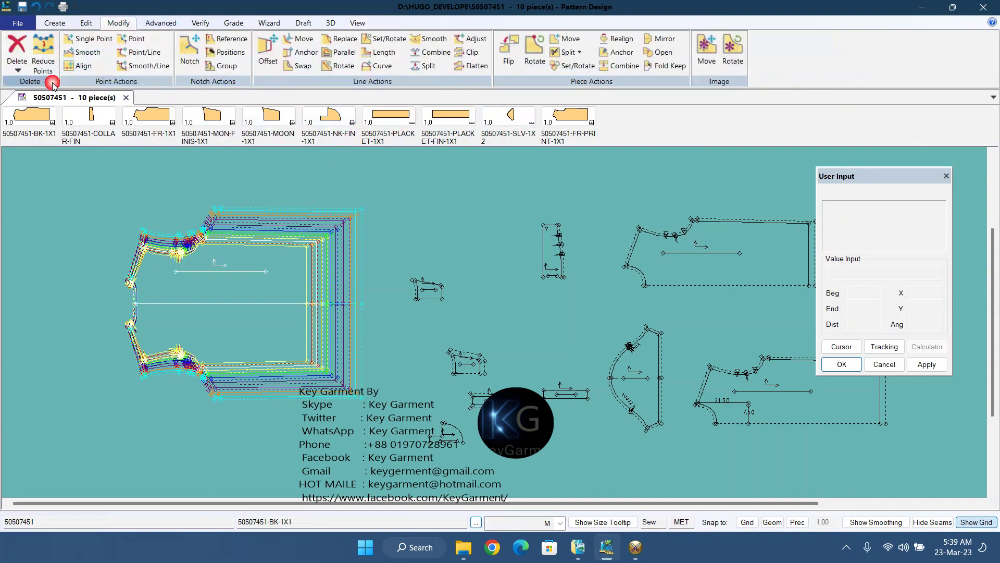
click(17, 68)
click(29, 134)
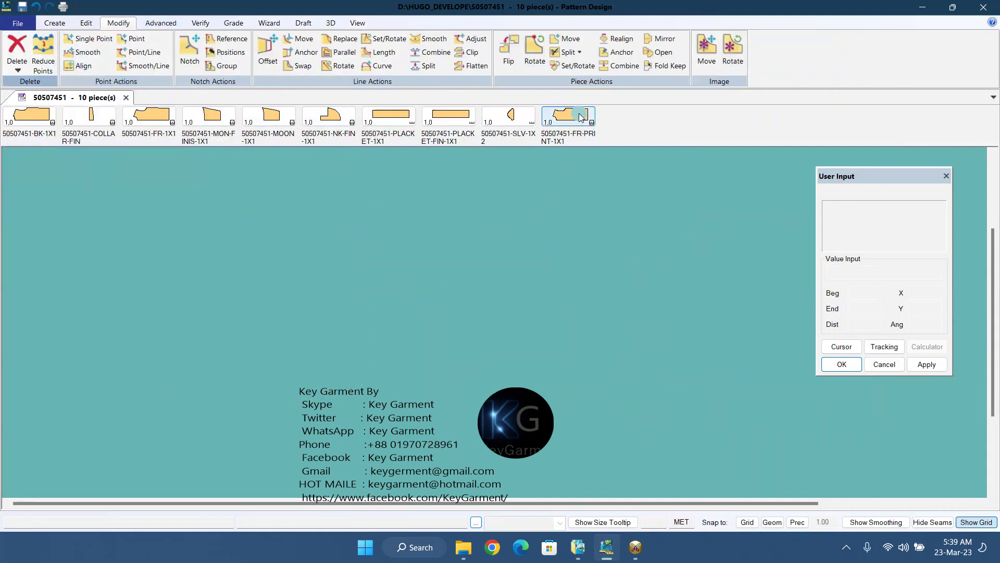
drag(162, 116, 576, 250)
scroll(219, 406, up, 3)
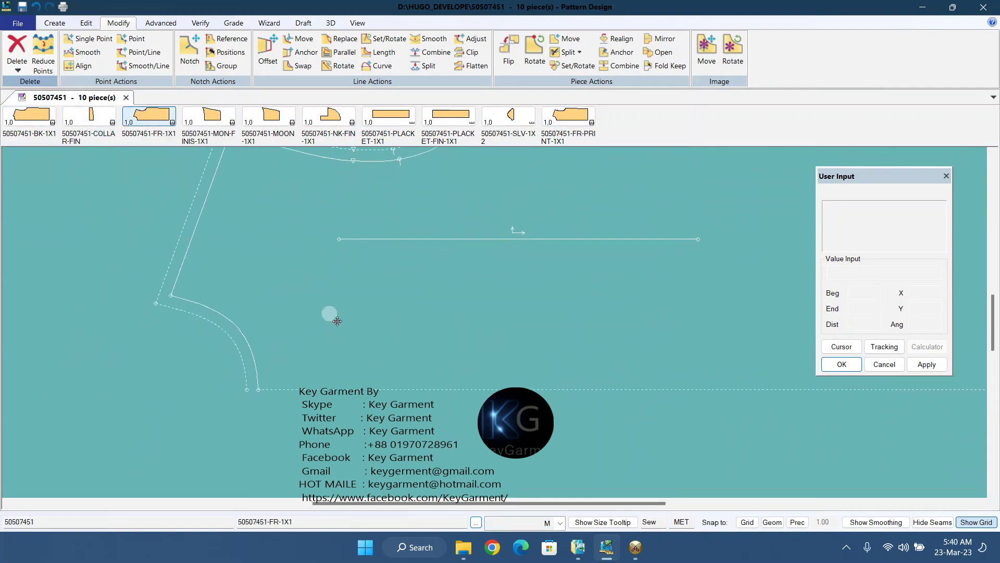
scroll(239, 373, down, 3)
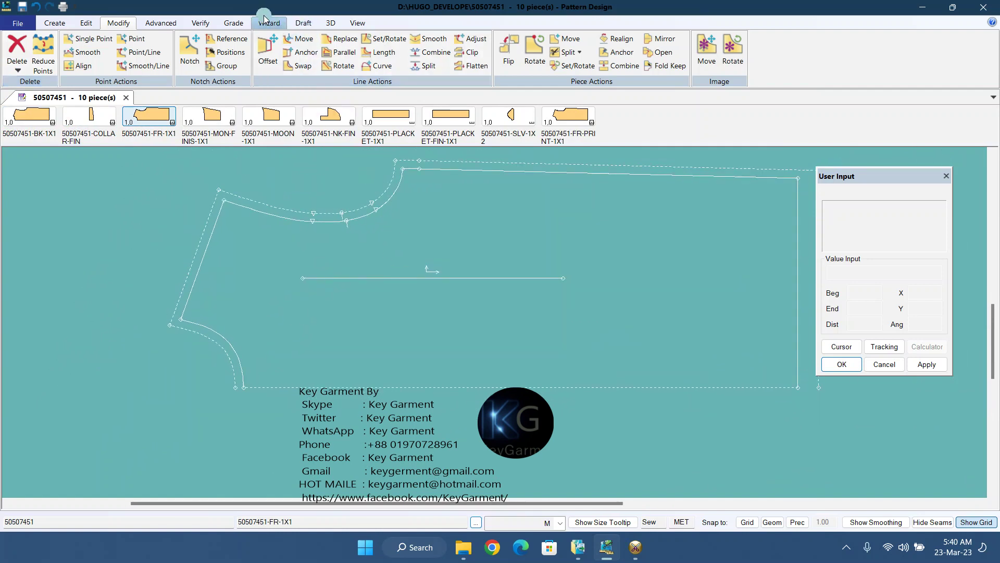
Step: Show all graded sizes of the 50507451-FR-1X1 piece as a nest
click(234, 22)
click(143, 57)
click(356, 273)
right_click(583, 297)
click(569, 297)
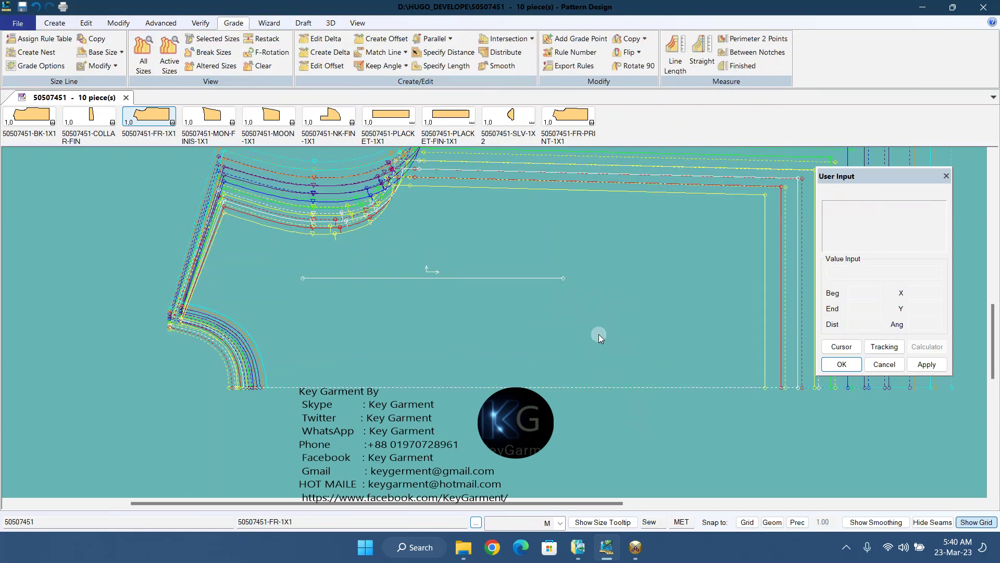
scroll(561, 317, up, 1)
scroll(401, 258, up, 1)
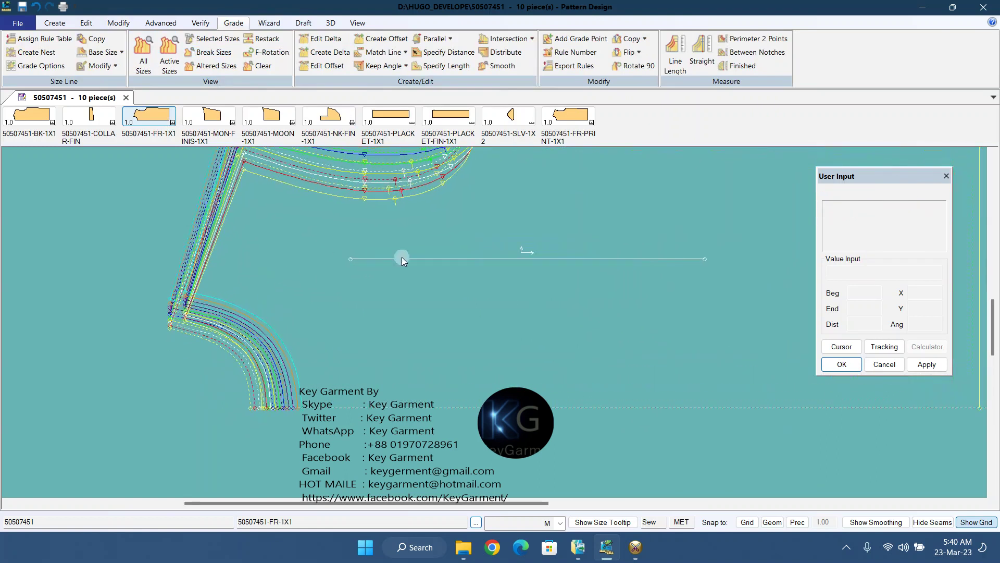
Step: Unfold the mirrored 50507451-FR-1X1 piece and inspect its graded neckline
click(358, 22)
click(492, 63)
click(507, 86)
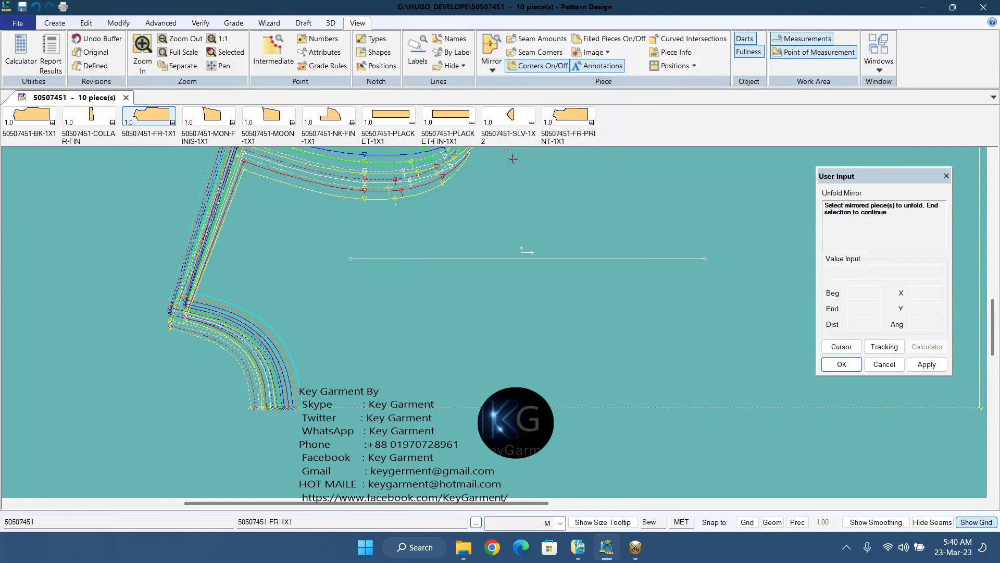
right_click(530, 365)
scroll(388, 362, up, 1)
scroll(224, 400, up, 2)
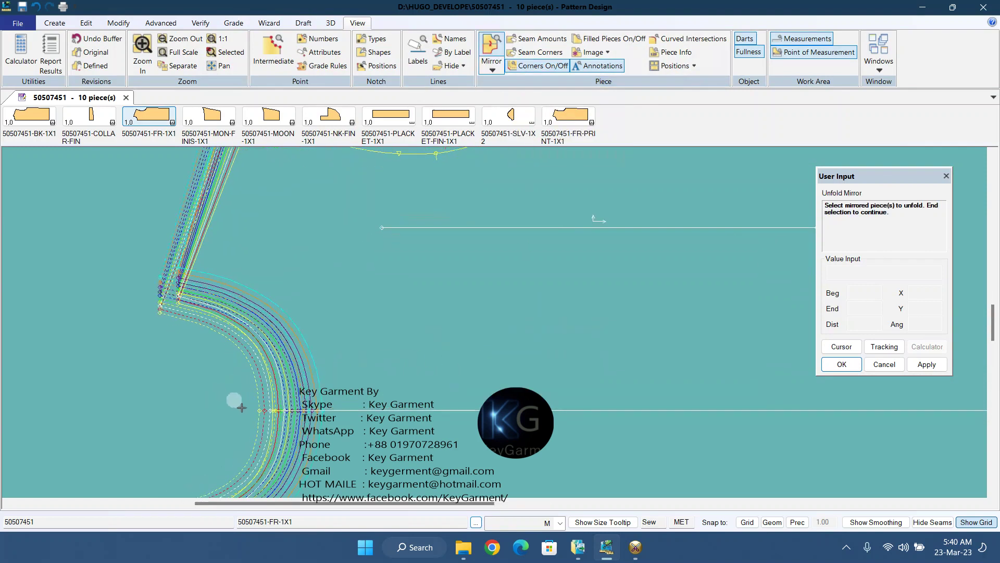
click(311, 383)
right_click(389, 337)
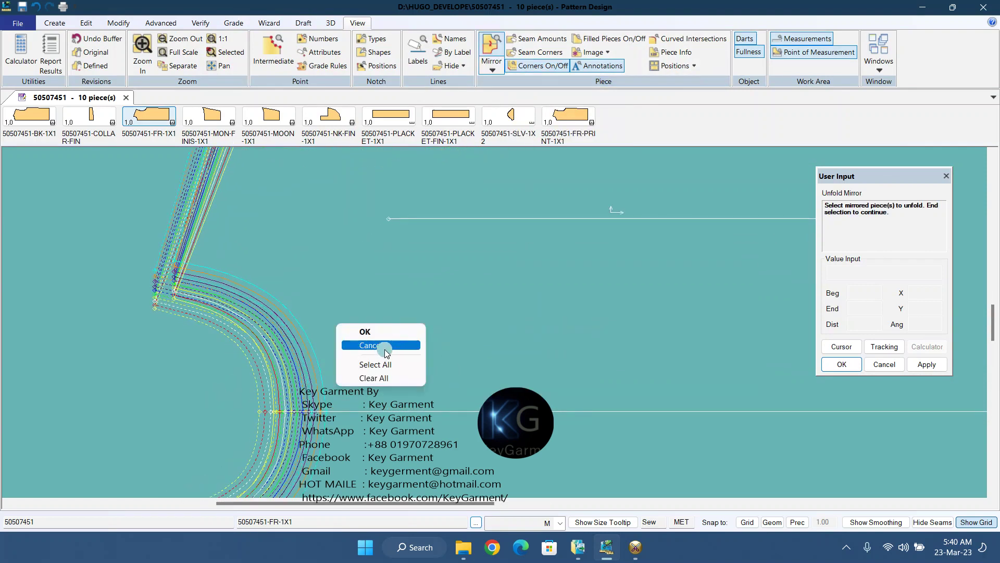
click(386, 345)
scroll(214, 338, up, 1)
click(259, 328)
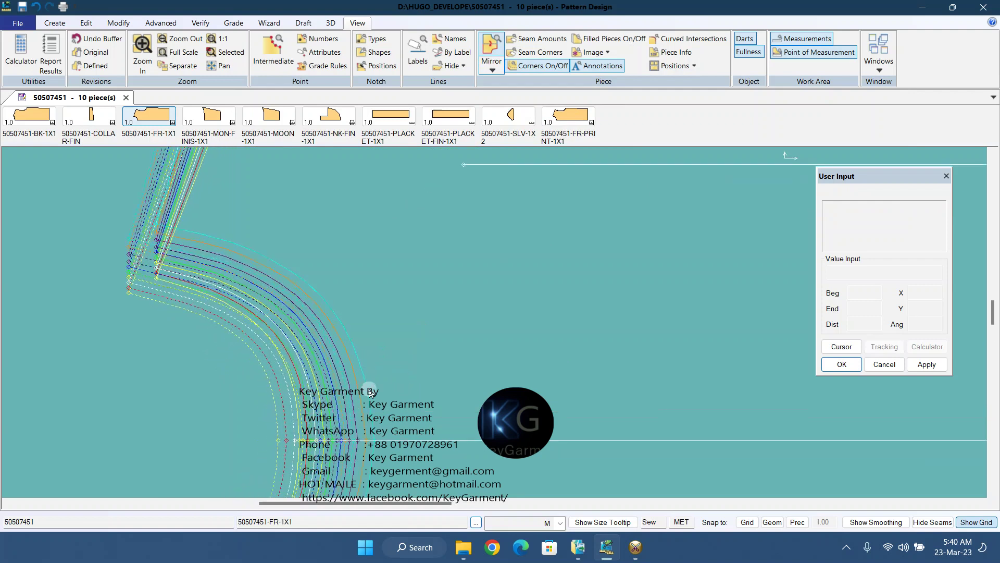
Step: Switch back to Optitex PDS and change from the Delete tool to the Select tool
click(647, 556)
click(627, 555)
click(506, 351)
scroll(576, 315, down, 1)
middle_drag(738, 319, 557, 296)
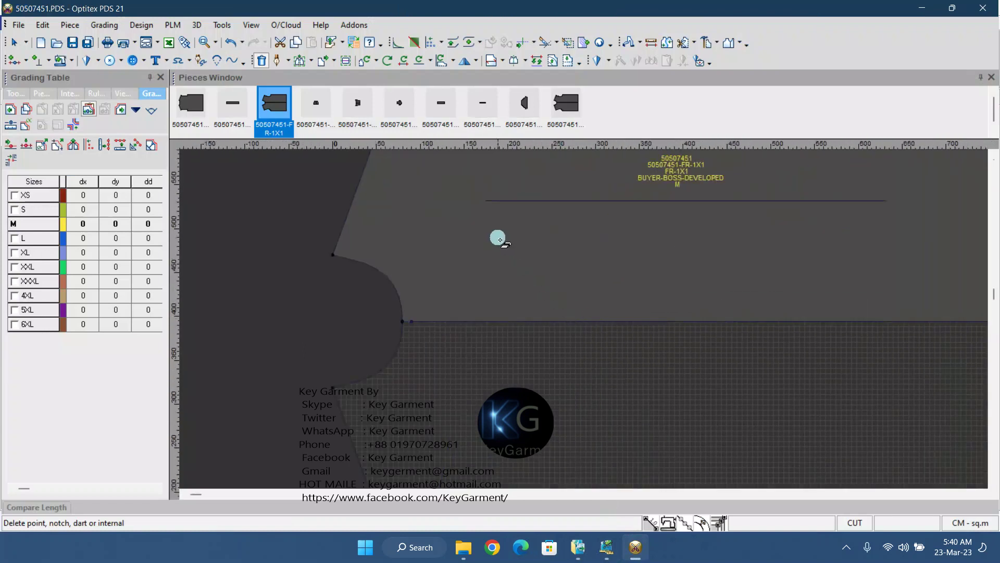
right_click(498, 237)
click(524, 245)
Step: Build a new piece from the upper half of FR-1X1 and move it above the original piece
scroll(565, 312, down, 2)
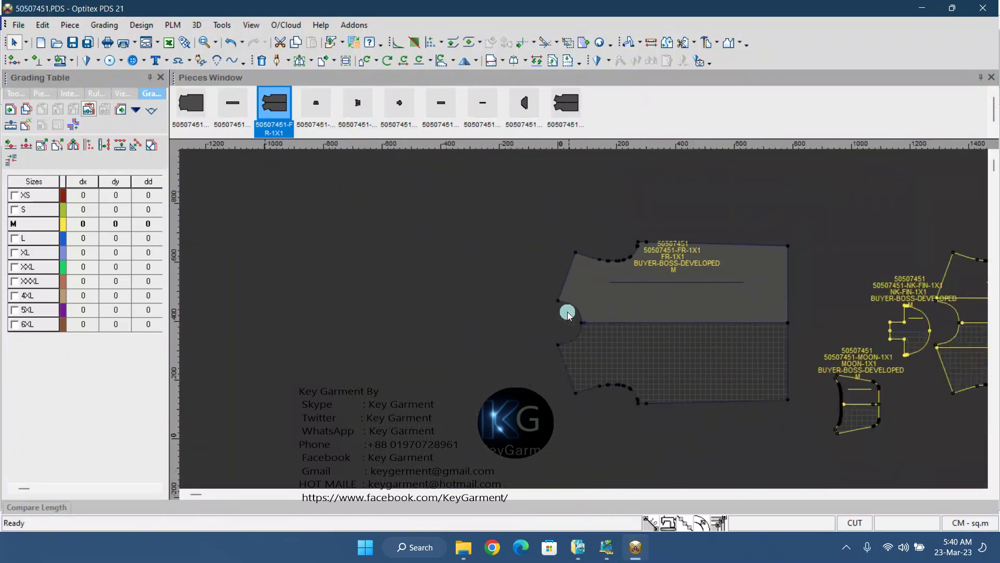
scroll(766, 320, down, 1)
scroll(576, 319, up, 1)
scroll(575, 319, up, 2)
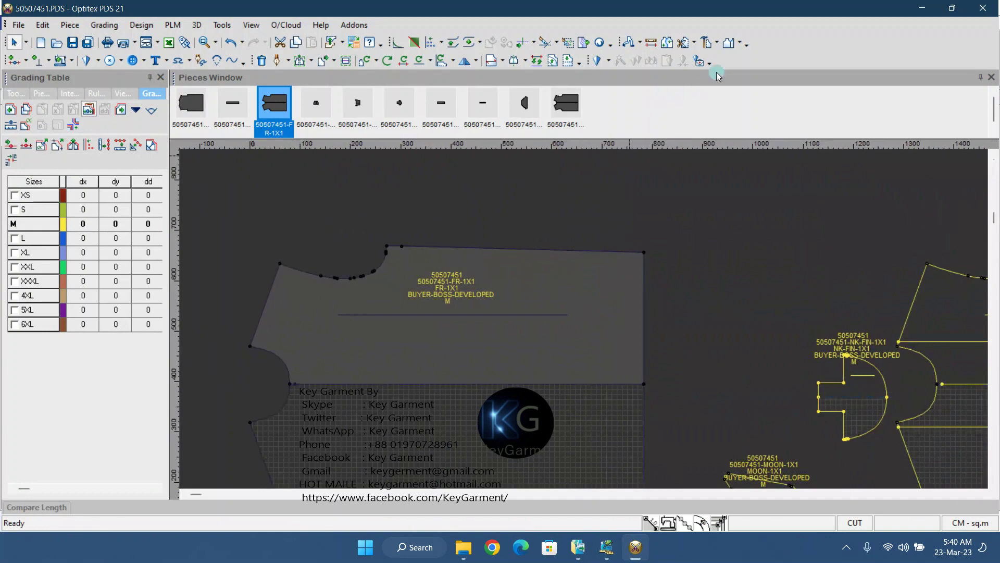
click(709, 46)
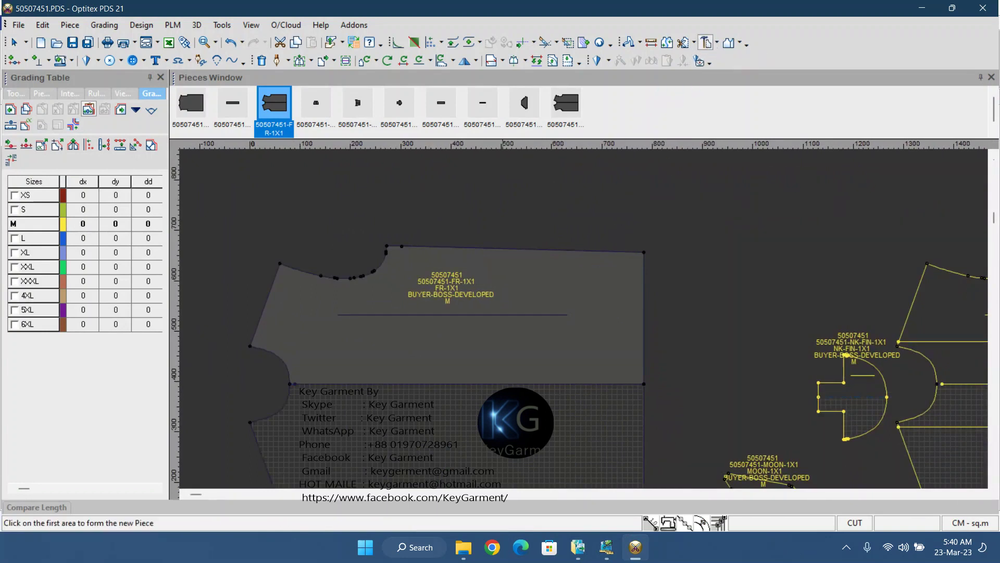
click(501, 348)
click(438, 341)
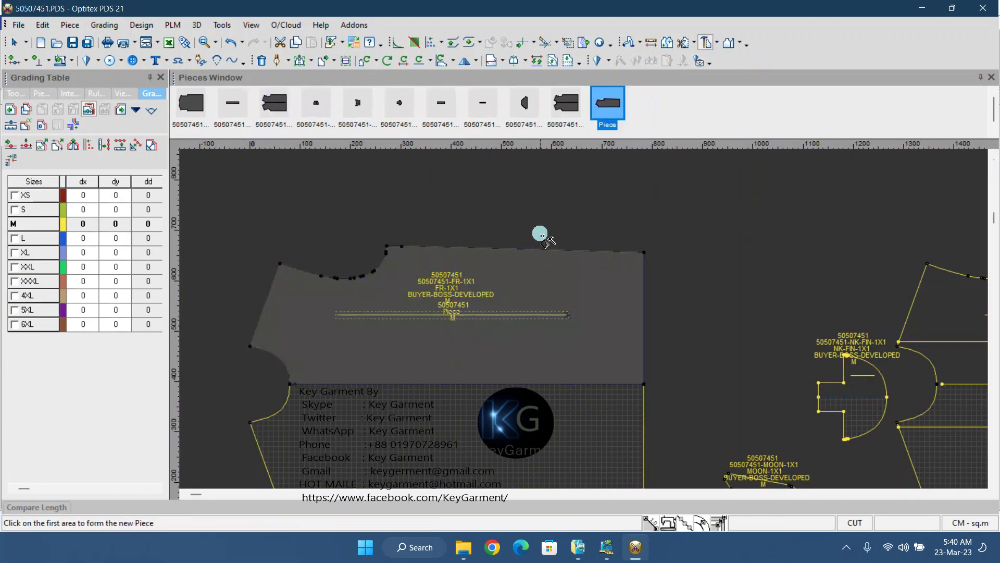
right_click(540, 212)
click(557, 208)
drag(507, 362, 698, 302)
Step: Examine the FR-PRINT-1X1 piece's centre line and the overall arrangement of the pattern pieces
click(488, 486)
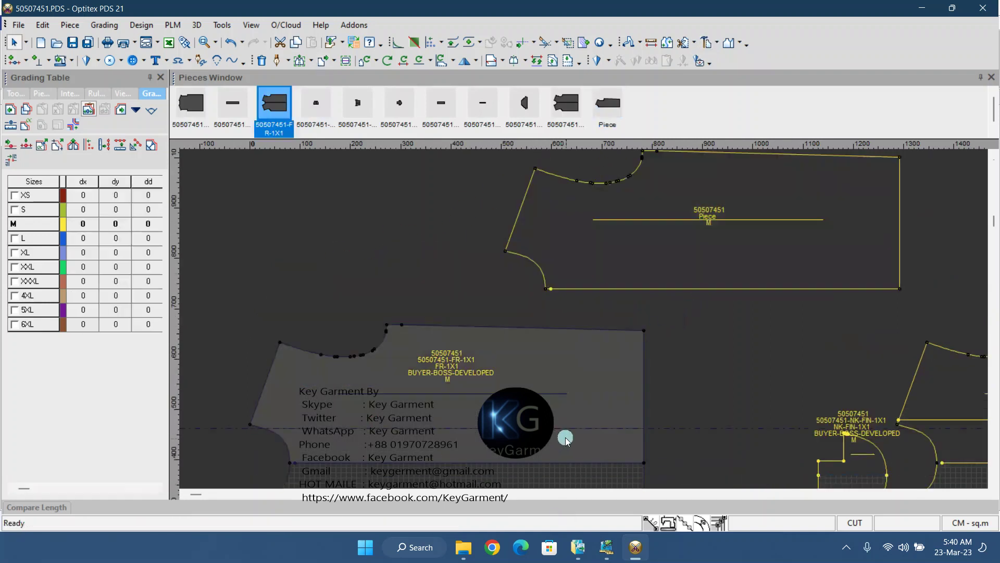
scroll(584, 318, up, 3)
click(616, 363)
click(665, 493)
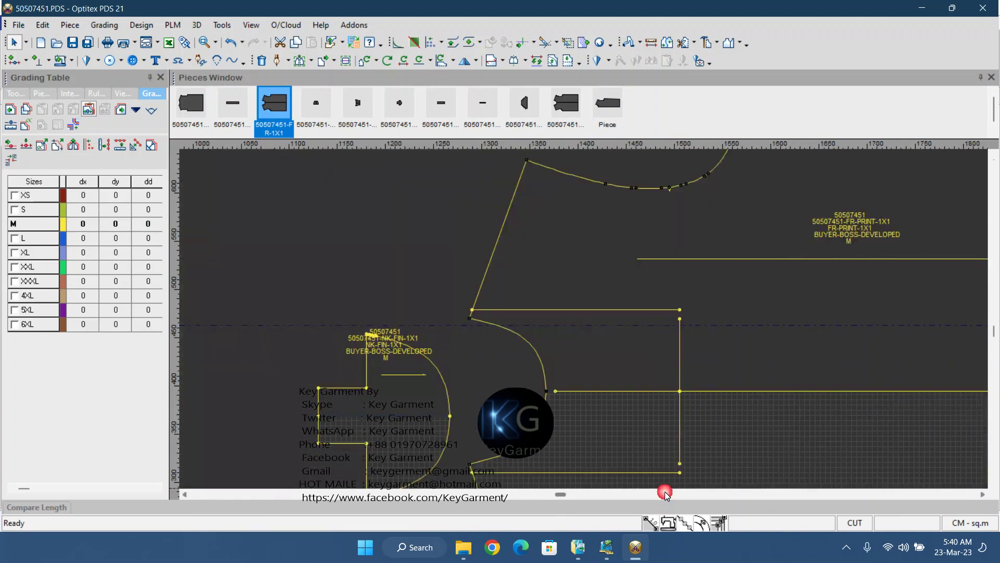
click(614, 492)
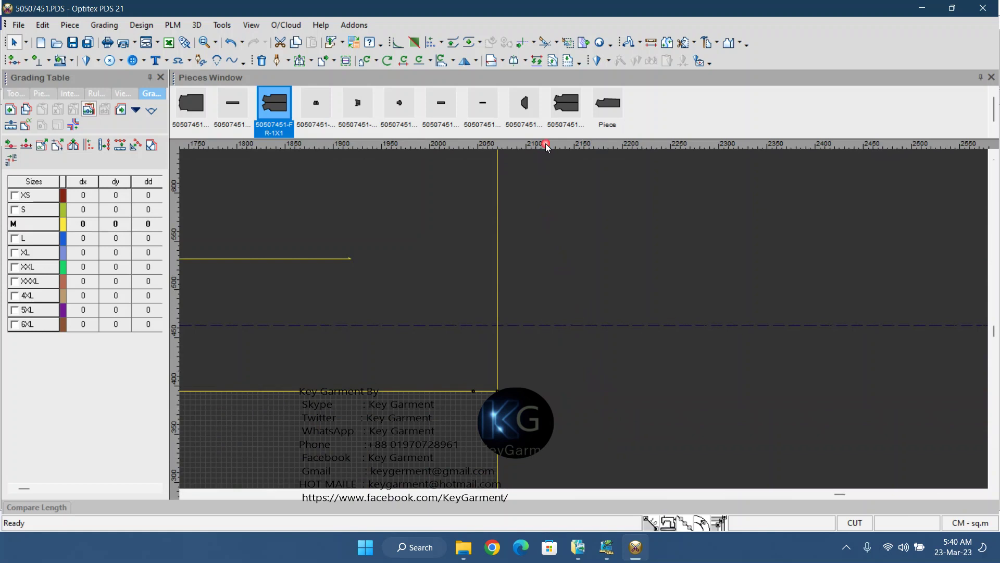
scroll(583, 320, down, 5)
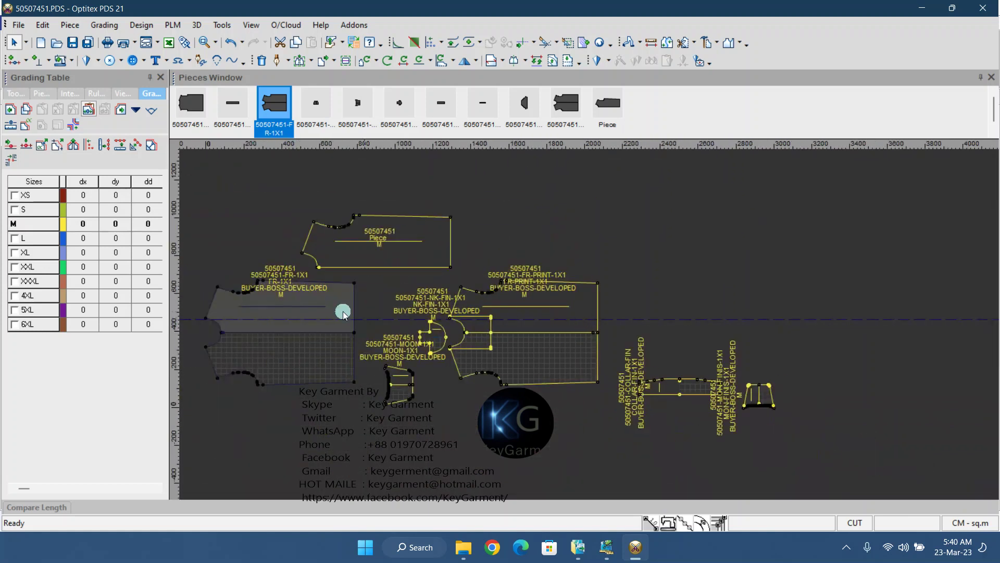
scroll(598, 330, up, 3)
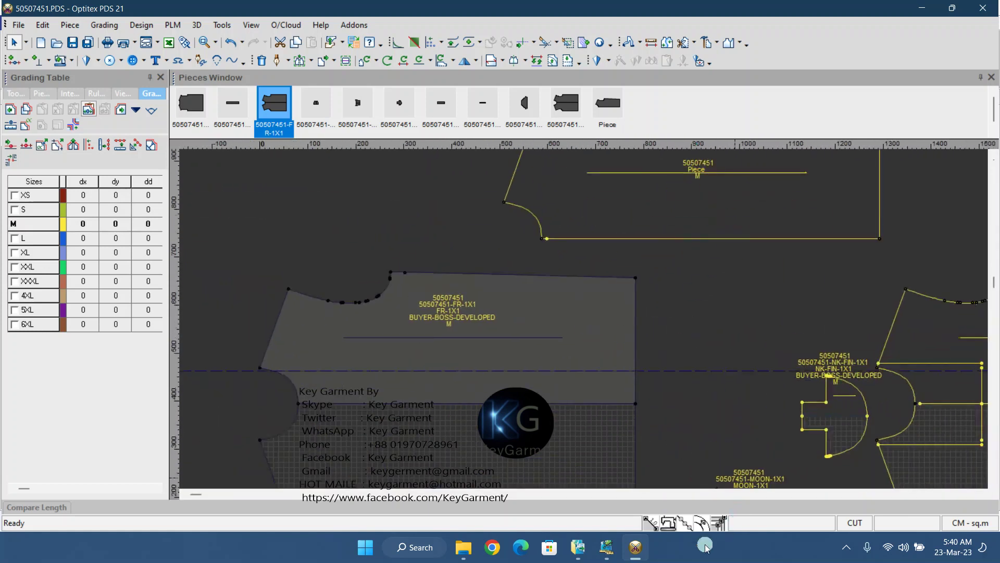
Step: Move the new half piece farther up into free space, clear of the other pieces
drag(641, 209, 656, 246)
scroll(583, 321, down, 1)
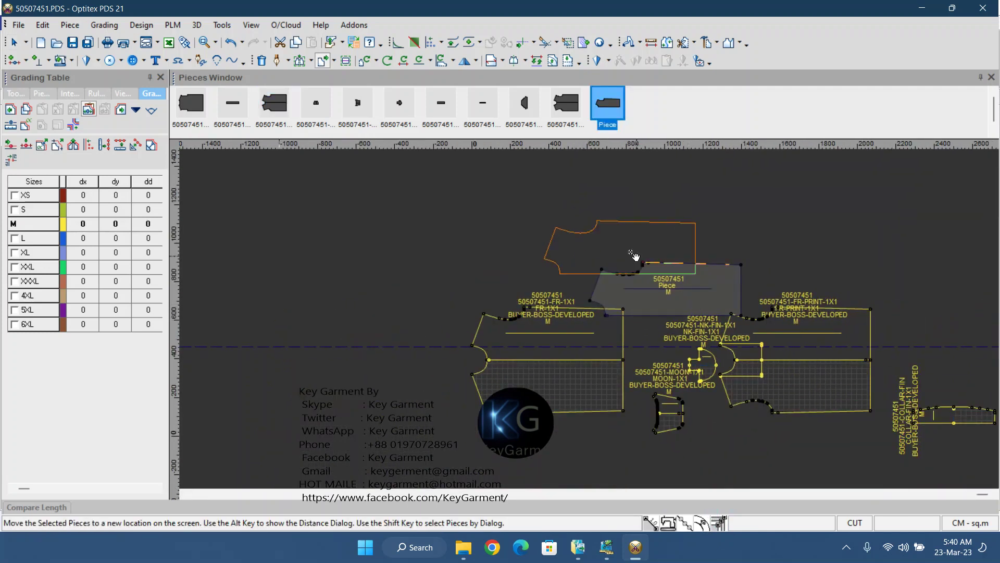
key(ctrl+z)
Step: Delete the extra point beside the neckline on the new half piece's centre edge and return to the Select tool
scroll(580, 317, up, 2)
scroll(493, 292, up, 2)
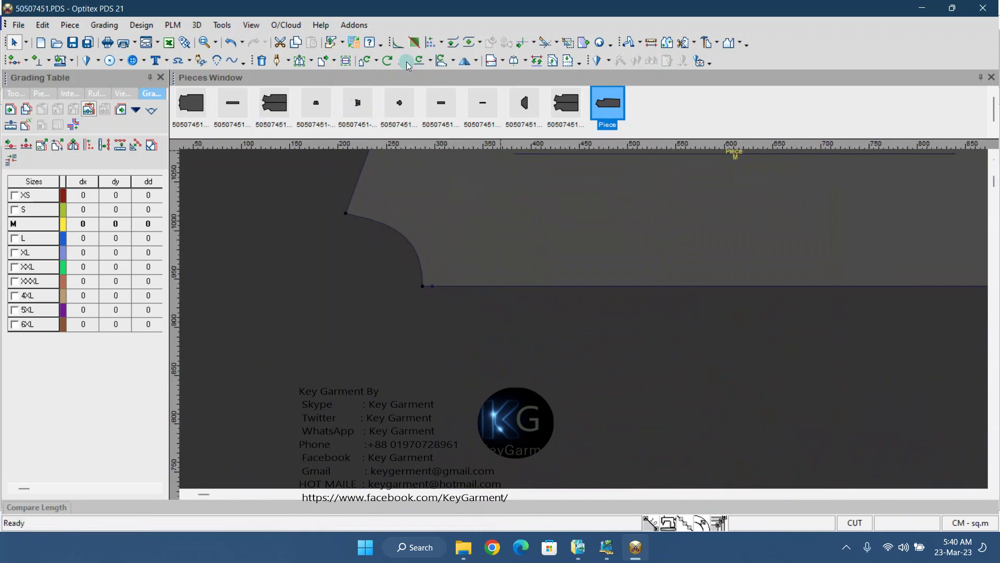
click(263, 61)
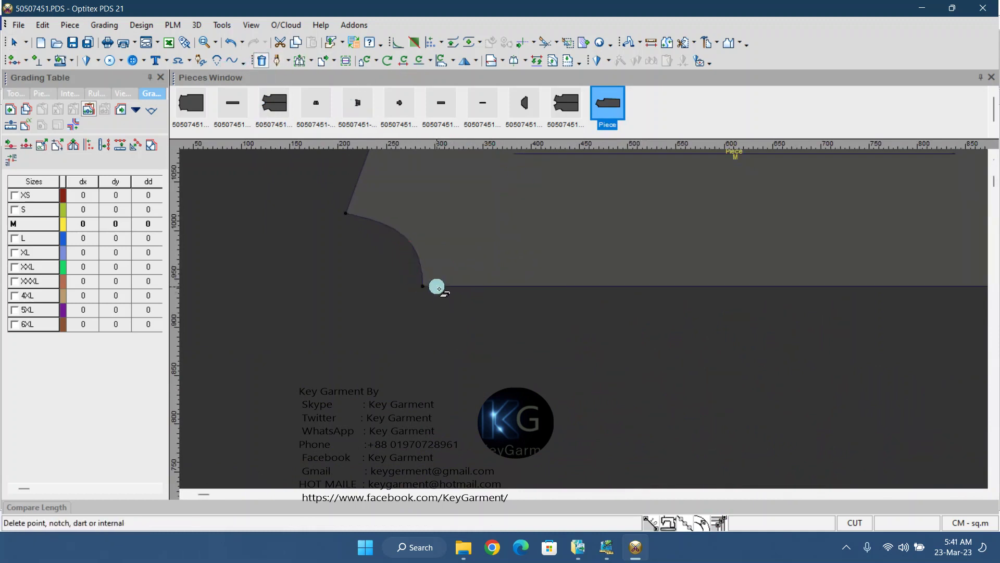
click(458, 286)
right_click(475, 229)
click(501, 235)
scroll(578, 311, down, 5)
scroll(579, 310, up, 3)
click(593, 308)
drag(594, 308, 601, 301)
click(602, 488)
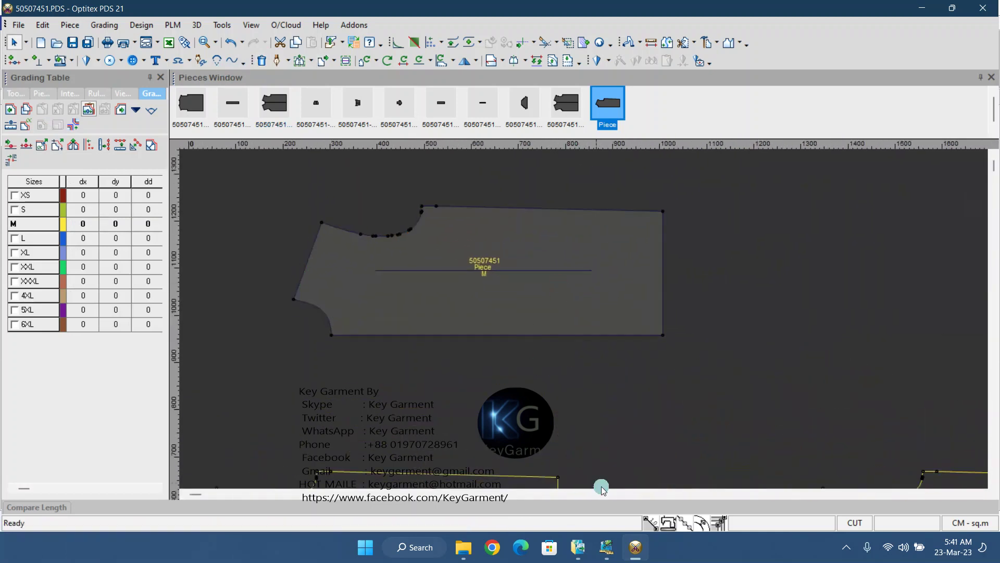
Step: Show all graded sizes as a nest and shift the new half piece sideways into open space
click(722, 523)
scroll(579, 319, up, 3)
scroll(578, 319, down, 4)
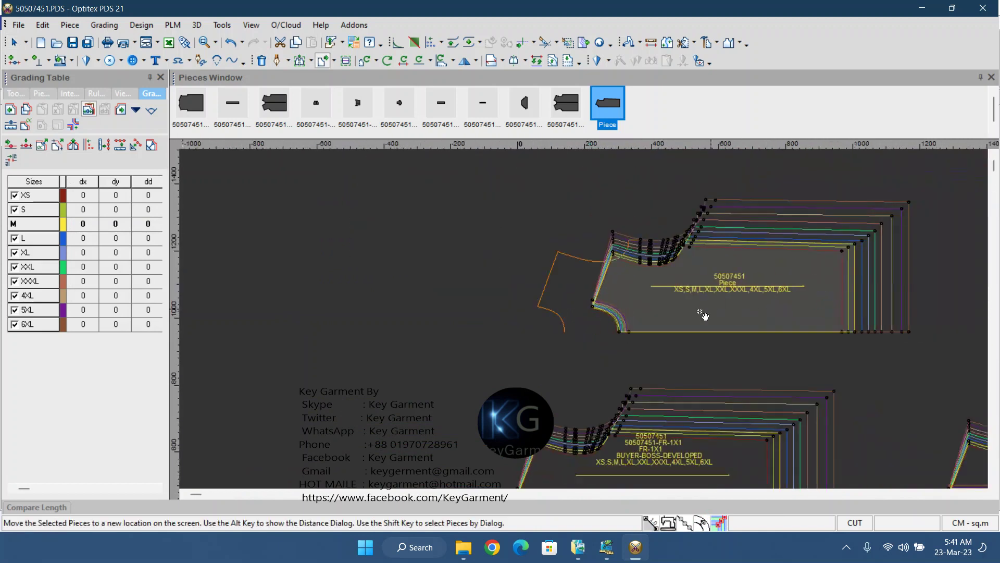
drag(732, 315, 635, 315)
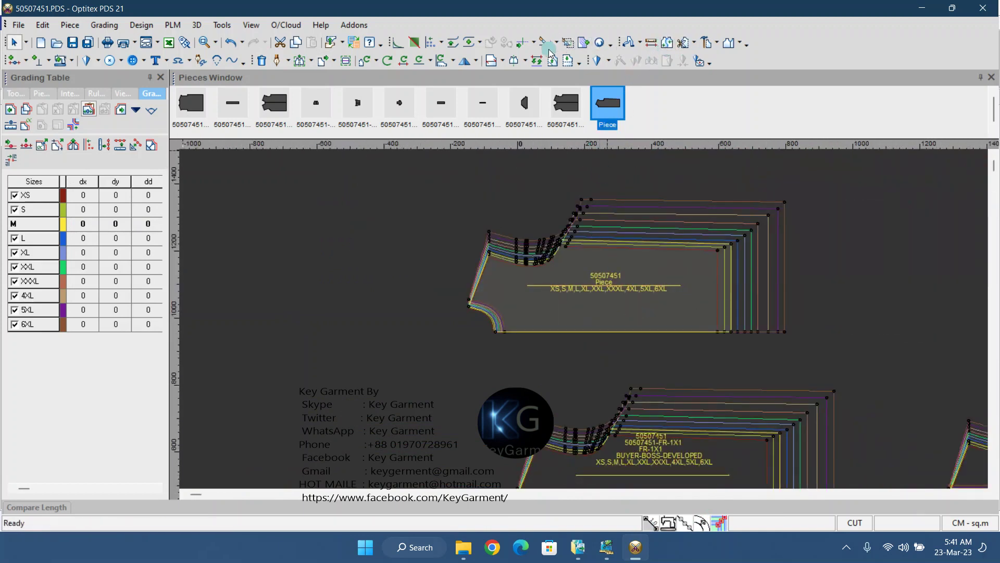
Step: Set the new piece's straight centre edge as its half piece line, from the neckline point to the hem point, accepting the seam contour warning
click(524, 61)
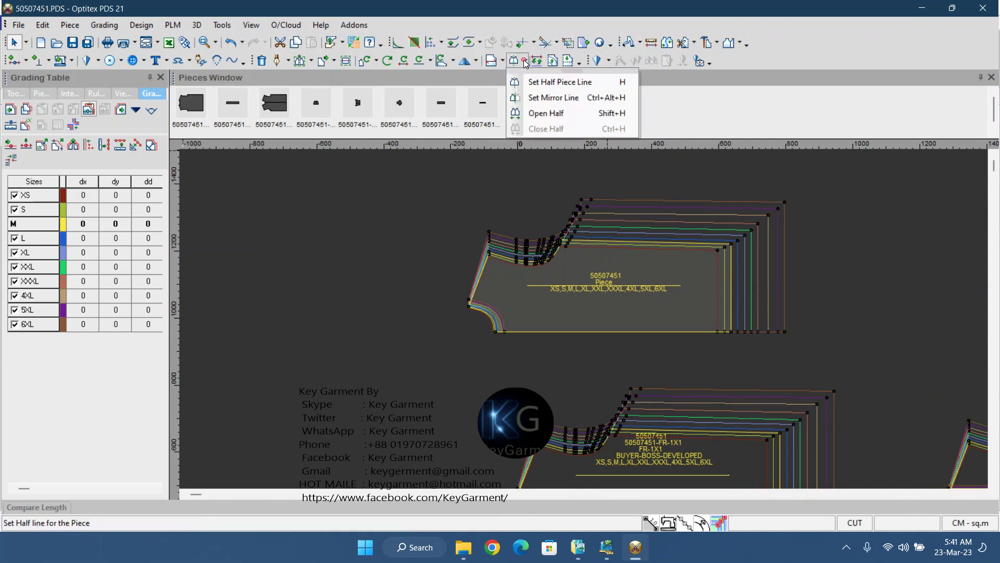
click(551, 80)
scroll(531, 322, up, 3)
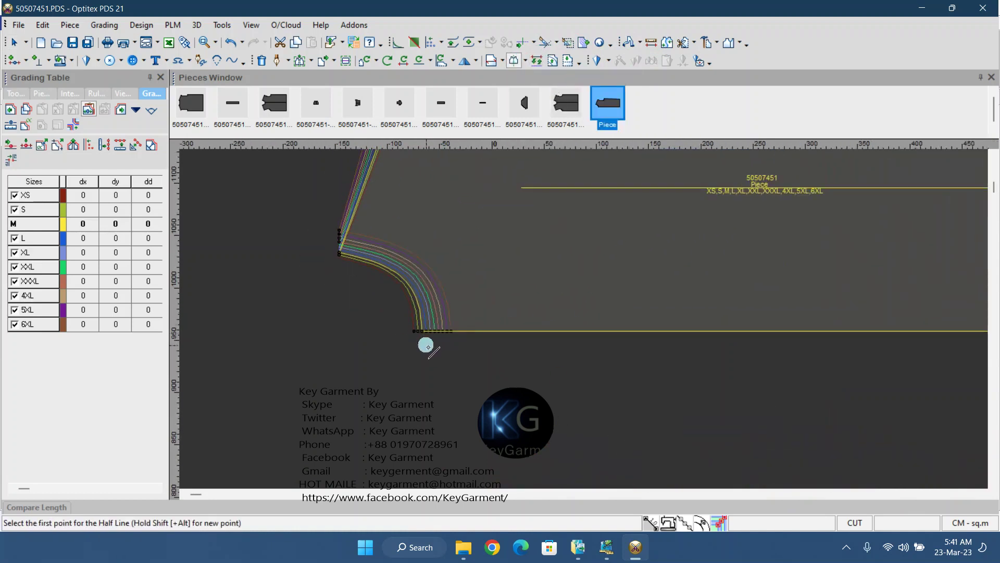
click(421, 333)
scroll(581, 320, down, 2)
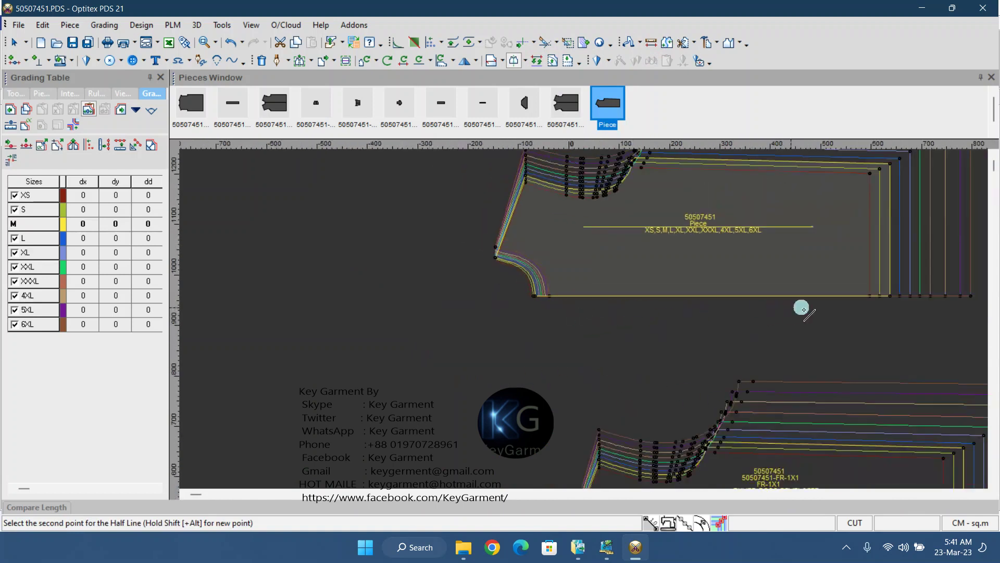
click(891, 297)
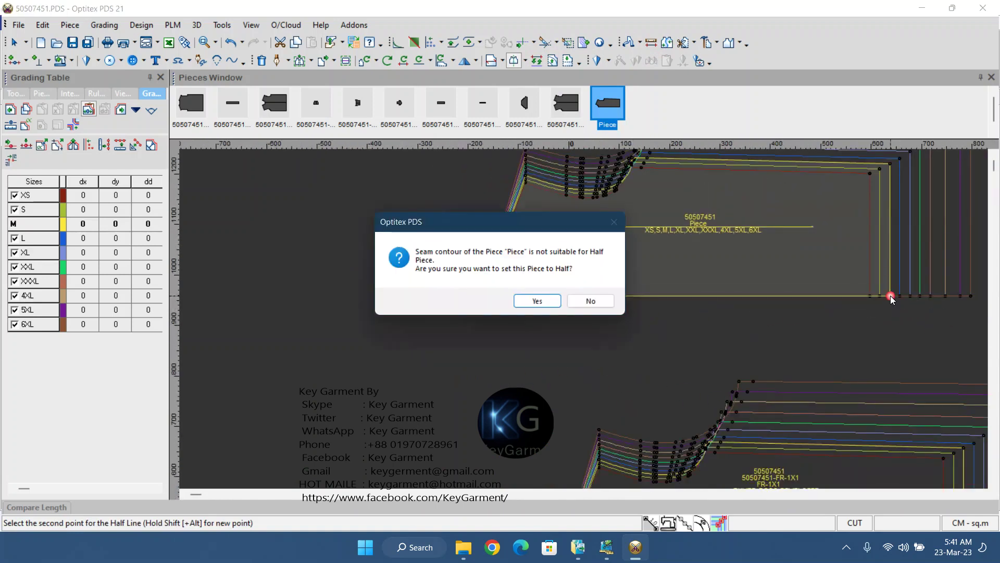
click(538, 299)
right_click(761, 205)
key(Escape)
Step: Move the mirrored new piece away from the layout and place the original FR-1X1 piece next to it
scroll(589, 318, up, 3)
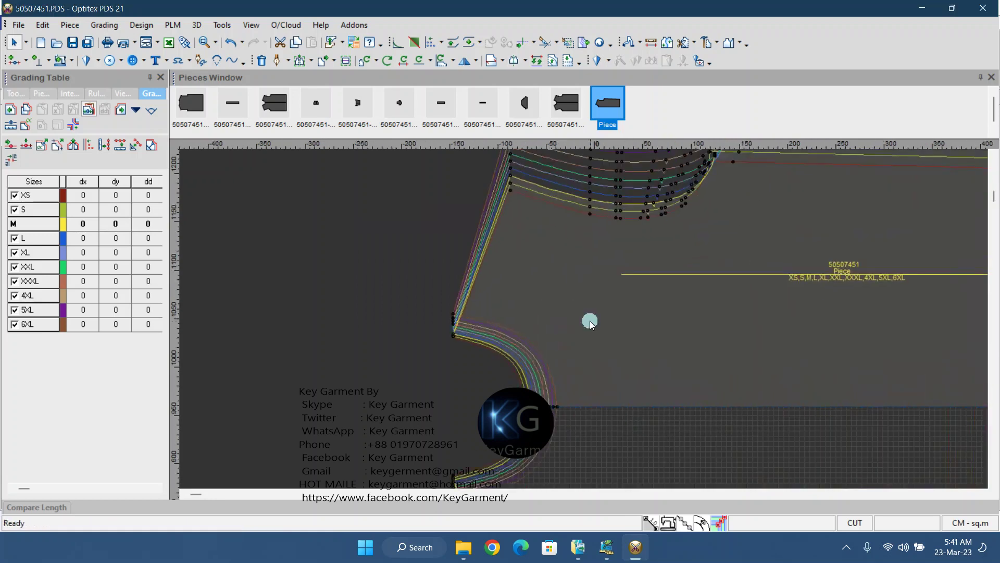
scroll(585, 311, down, 2)
scroll(585, 311, down, 2)
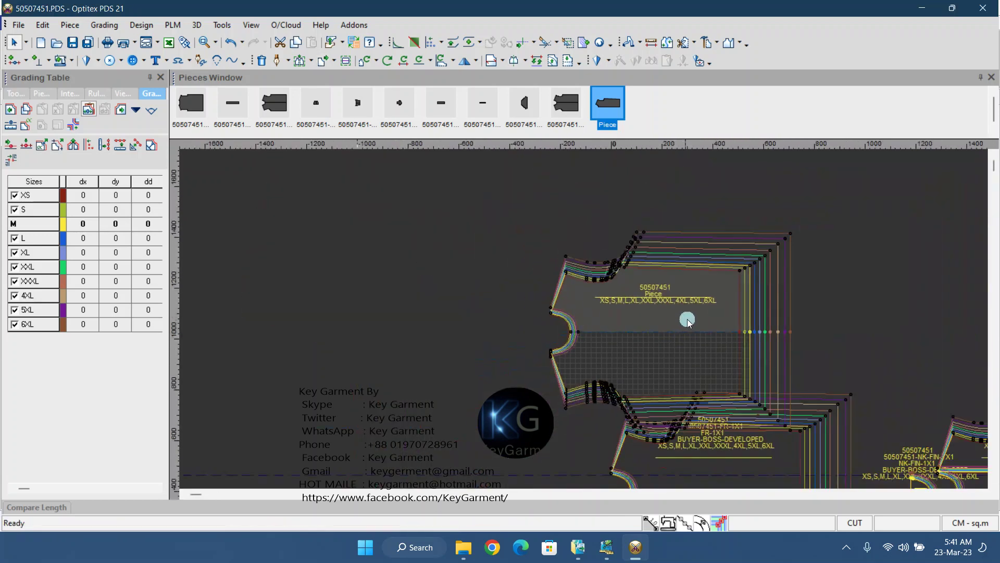
scroll(592, 311, down, 3)
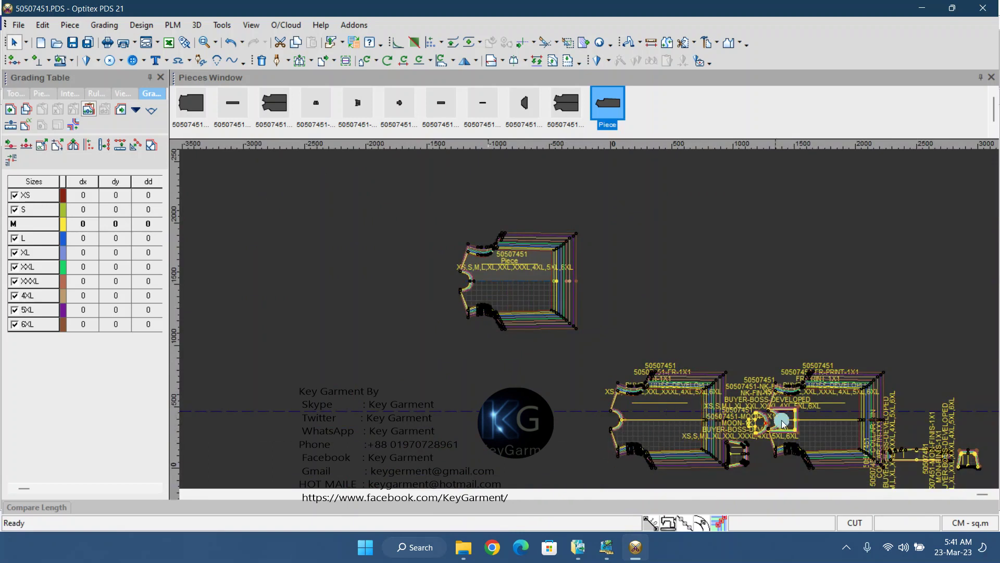
scroll(703, 394, up, 2)
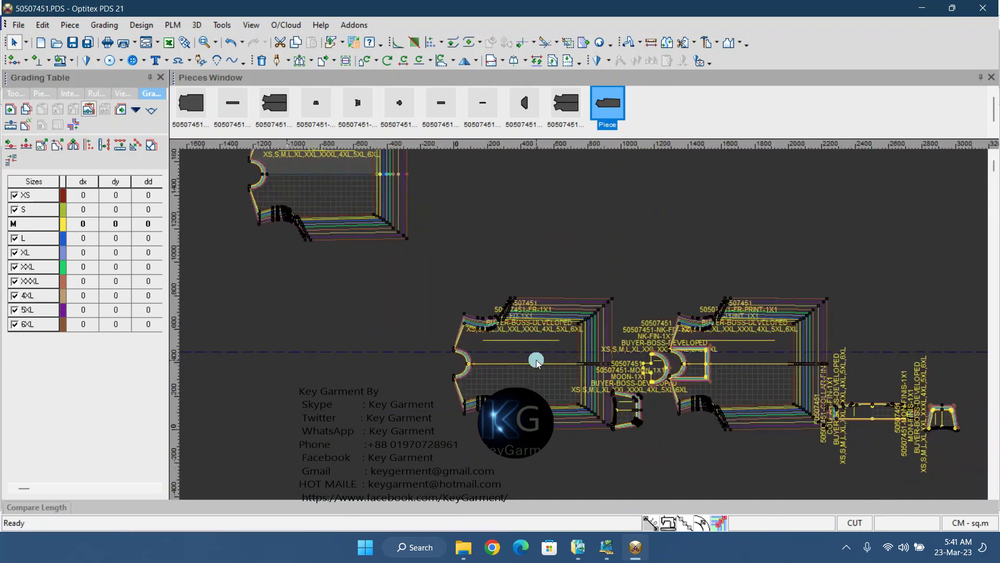
drag(556, 349, 547, 198)
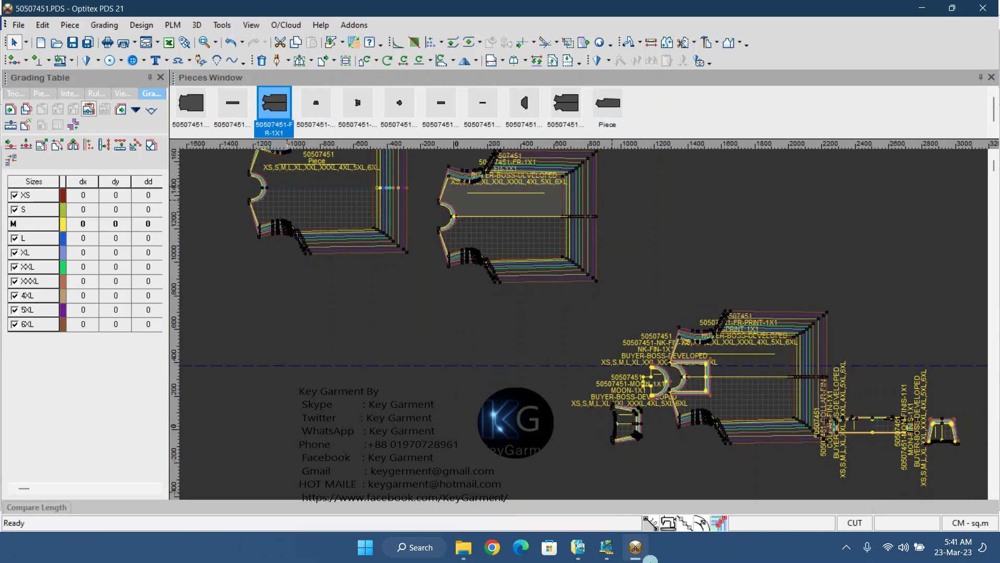
Step: Switch to Pattern Design to check the graded neckline of 50507451-FR-1X1, and minimize it again
click(606, 547)
scroll(429, 445, down, 3)
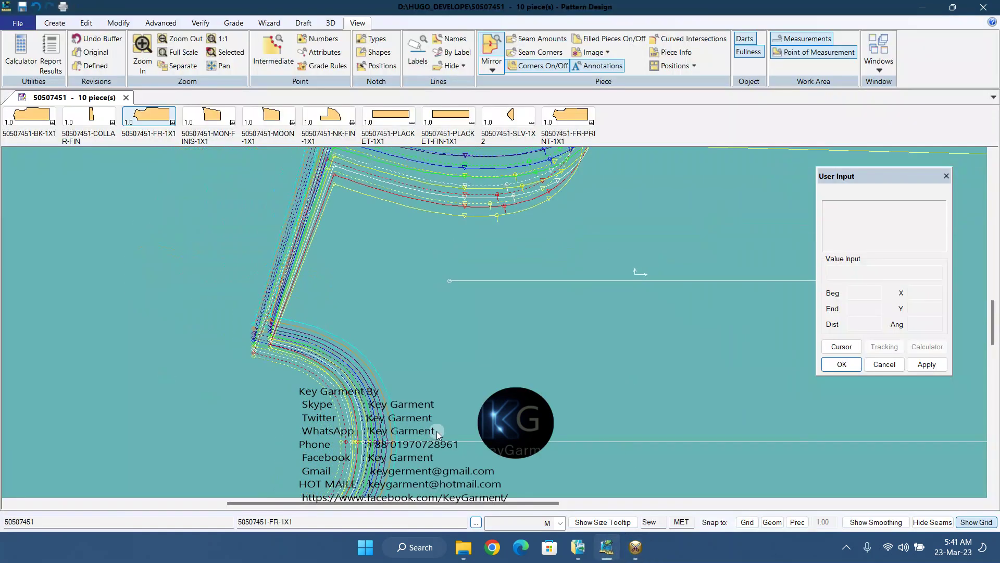
click(922, 8)
Step: Align the new piece and the original FR-1X1 piece side by side and open the new piece's properties
click(400, 273)
scroll(400, 273, up, 2)
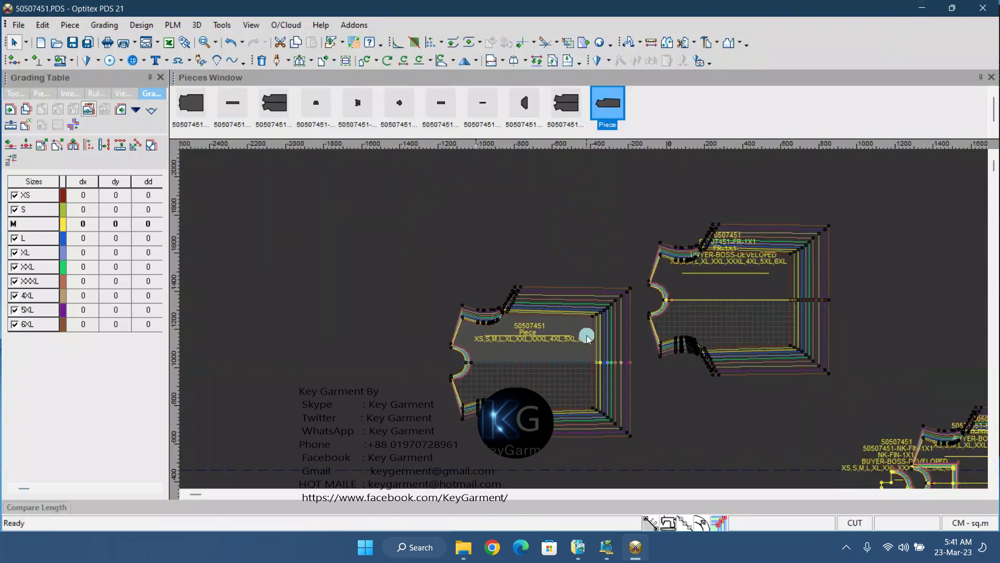
click(589, 313)
double_click(561, 306)
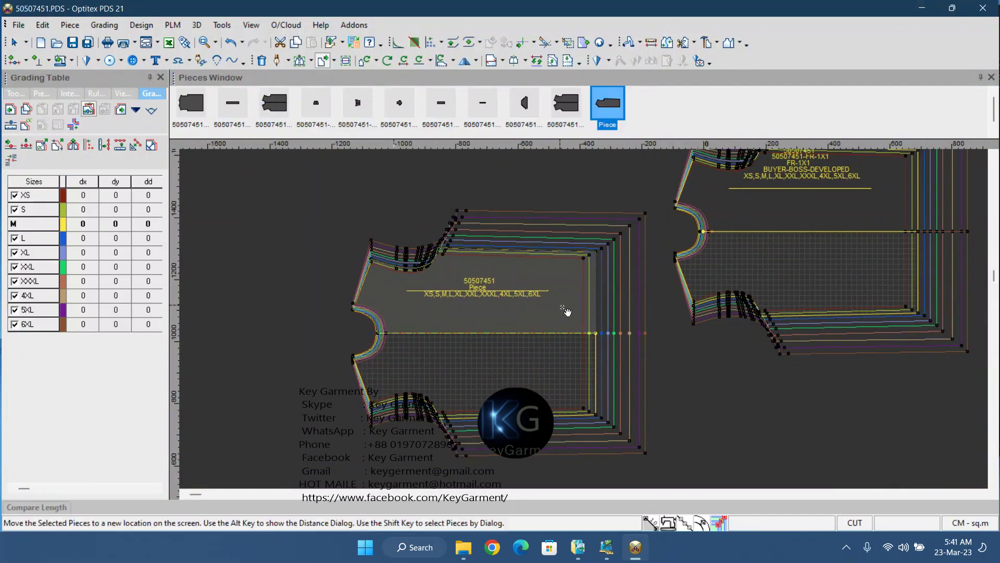
drag(768, 205, 757, 256)
drag(523, 318, 468, 279)
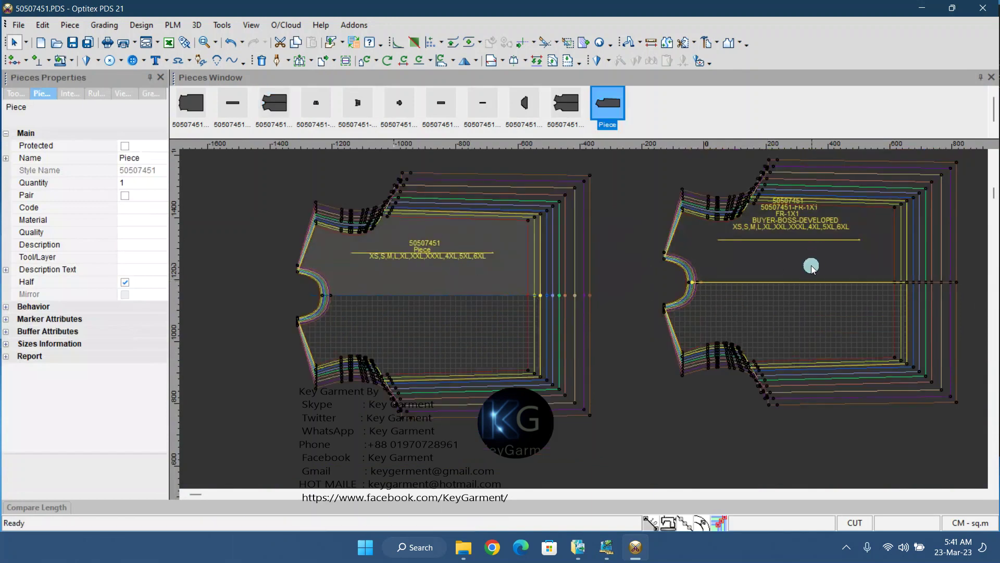
Step: Copy the name of the original FR-1X1 piece and delete that piece
click(811, 267)
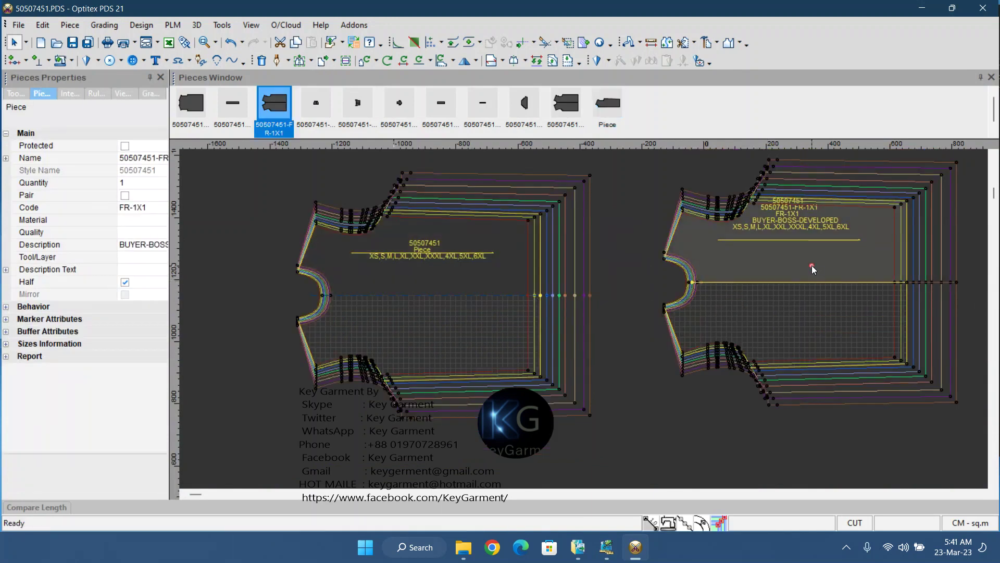
click(146, 157)
right_click(132, 163)
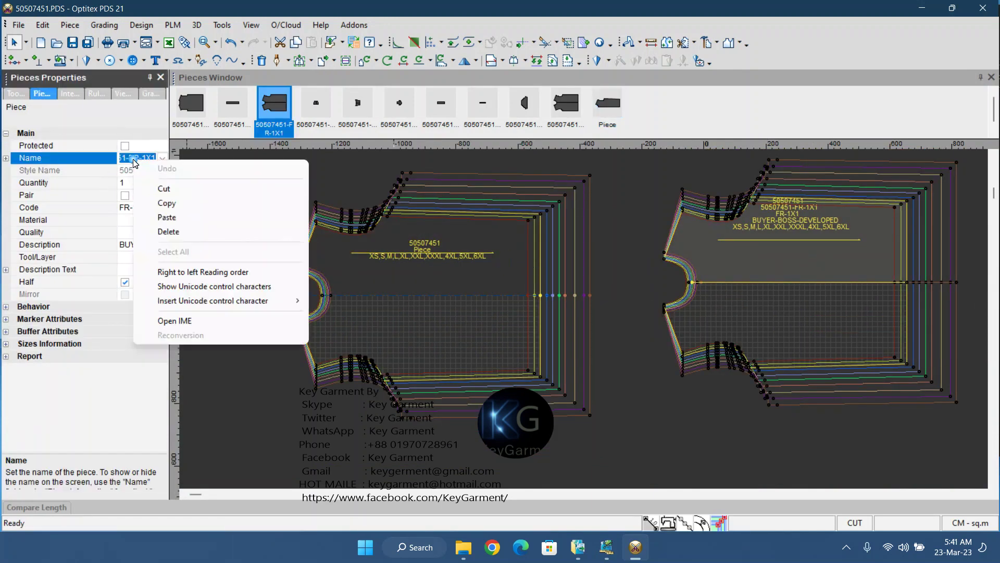
click(161, 202)
click(772, 268)
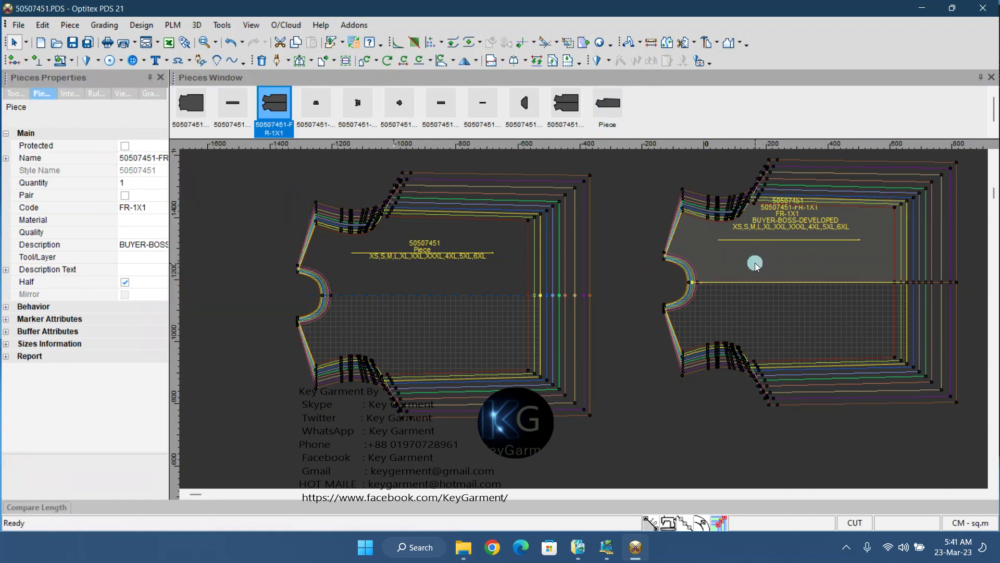
right_click(755, 264)
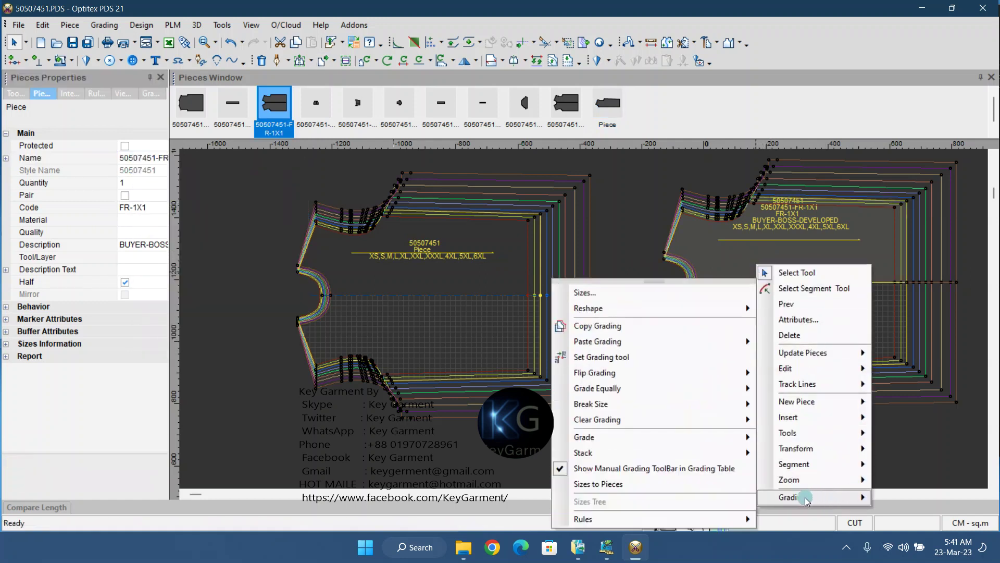
click(799, 338)
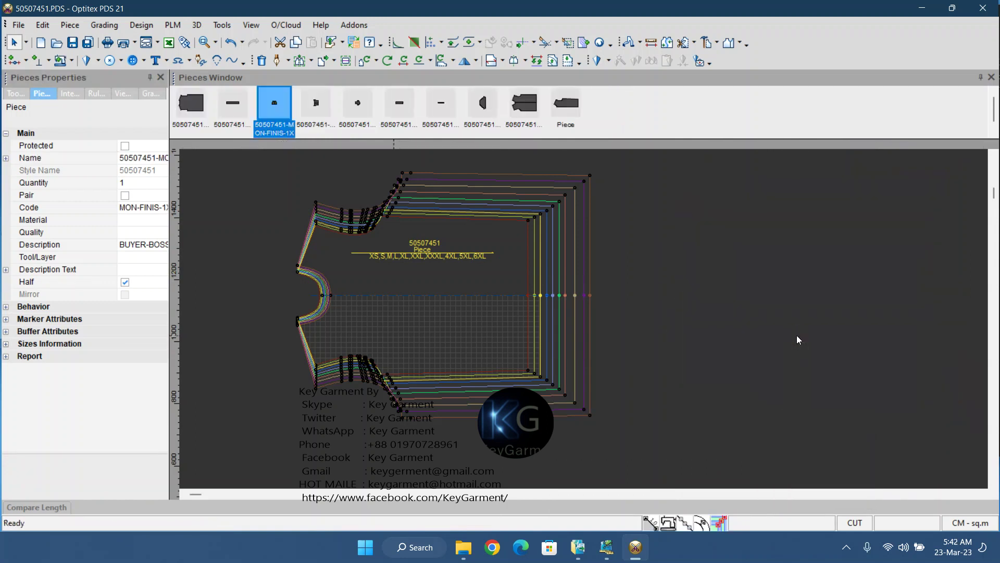
Step: Rename the rebuilt half piece to 50507451-FR-1X1 using the copied name
scroll(375, 282, up, 3)
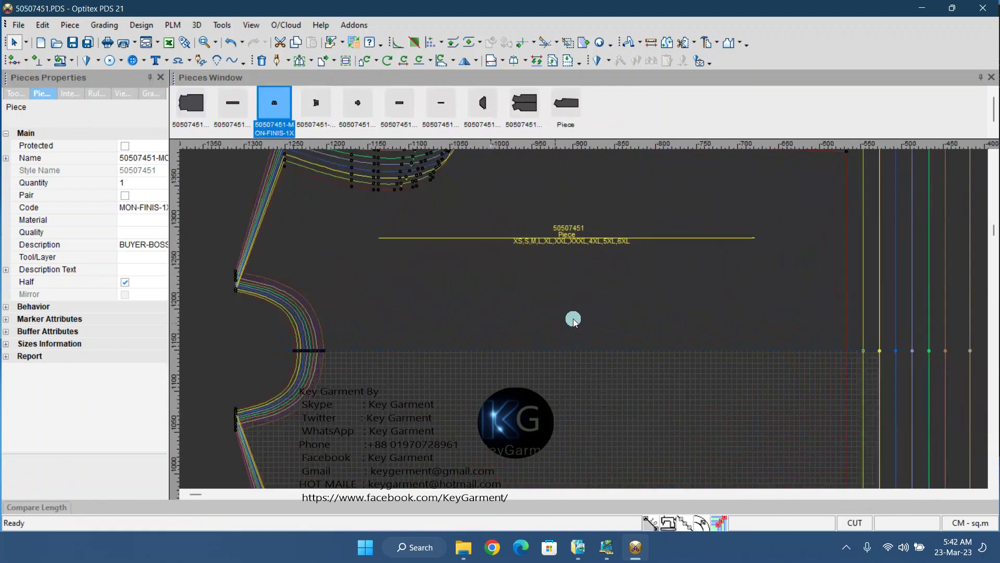
click(507, 309)
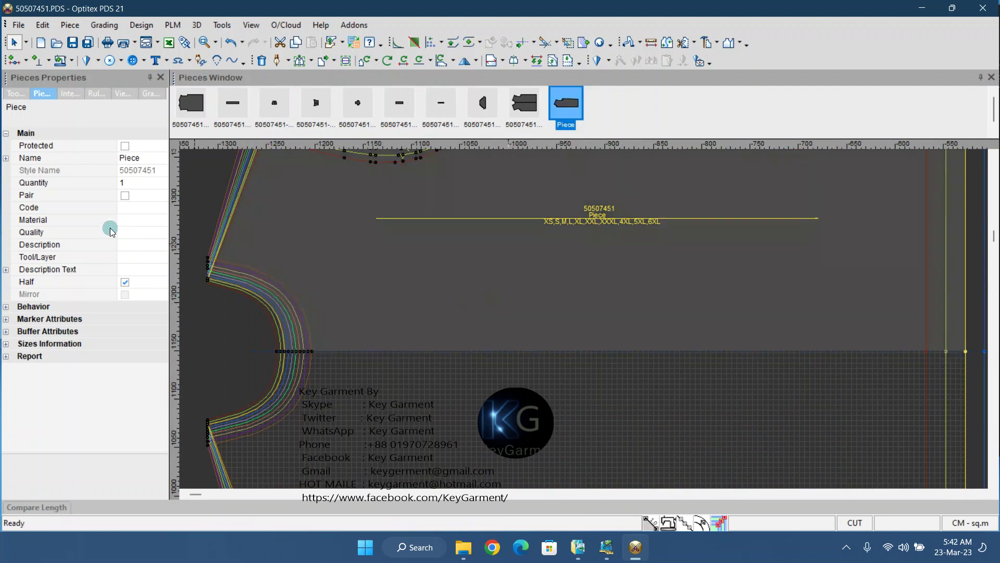
click(139, 158)
right_click(140, 158)
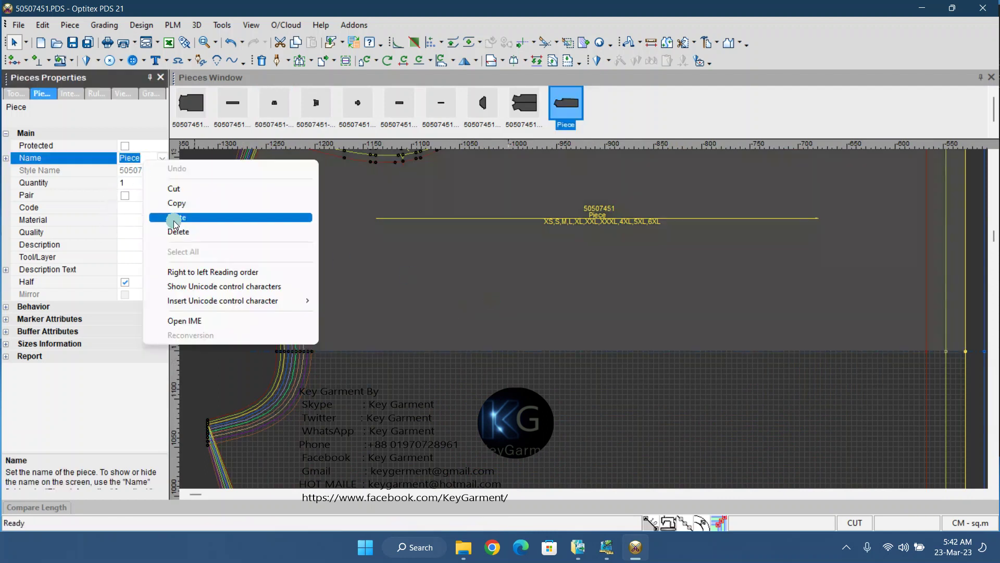
click(177, 218)
click(420, 294)
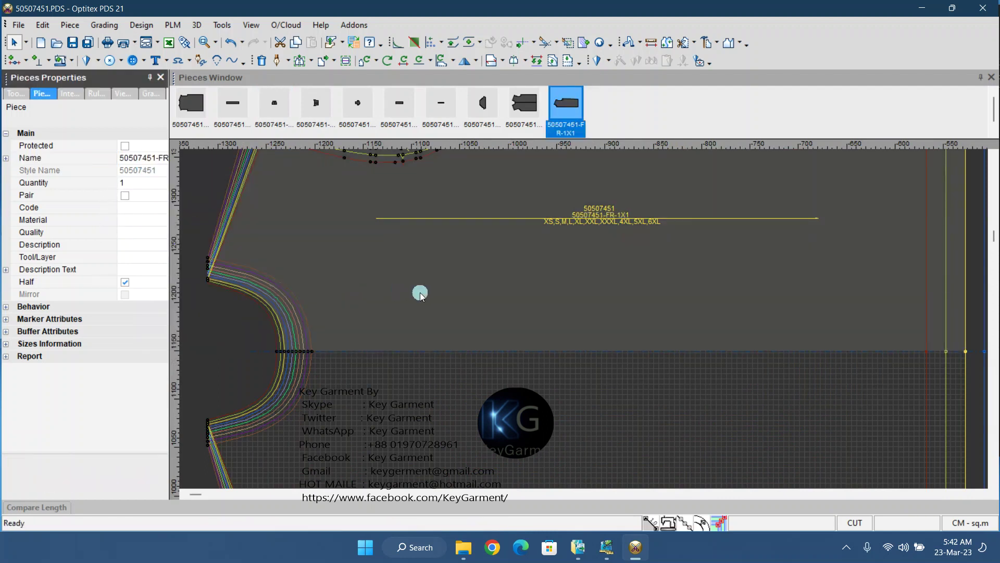
Step: Hide the graded size nest so only size M shows, and bring the FR-PRINT-1X1 piece into view
scroll(579, 317, down, 5)
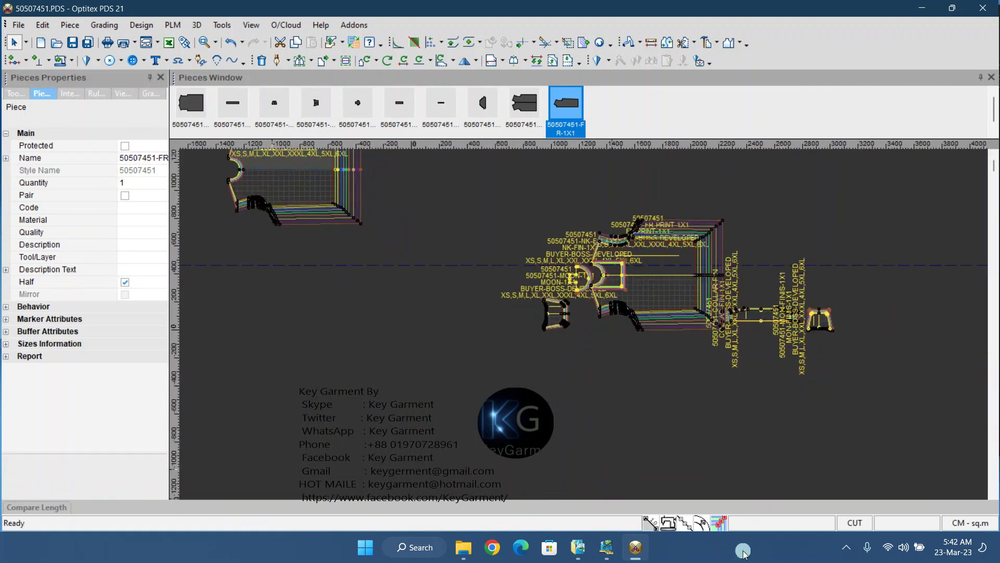
scroll(583, 318, up, 5)
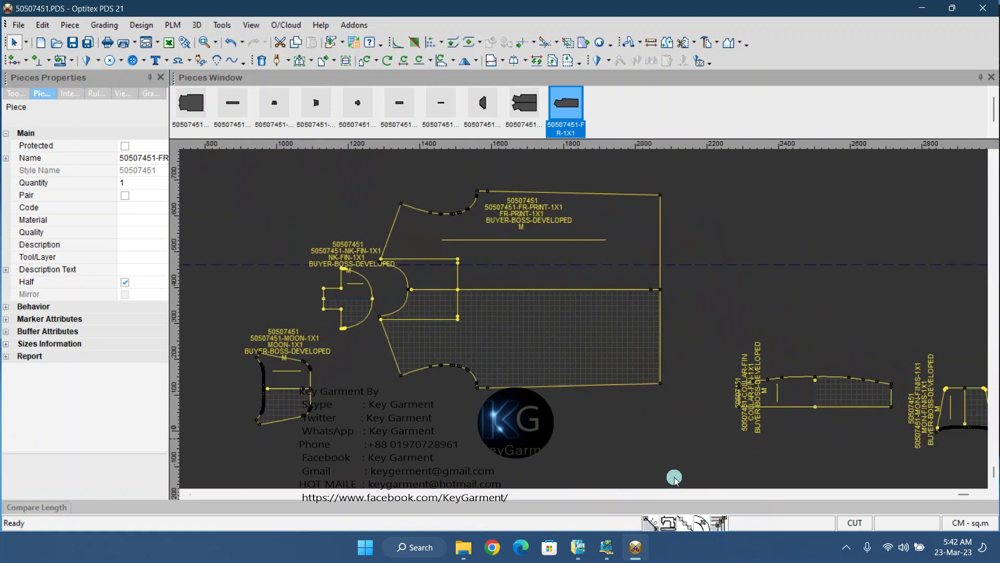
Step: Show the seam lines on the pieces and examine them on FR-PRINT-1X1 and the rebuilt FR-1X1 piece
click(677, 523)
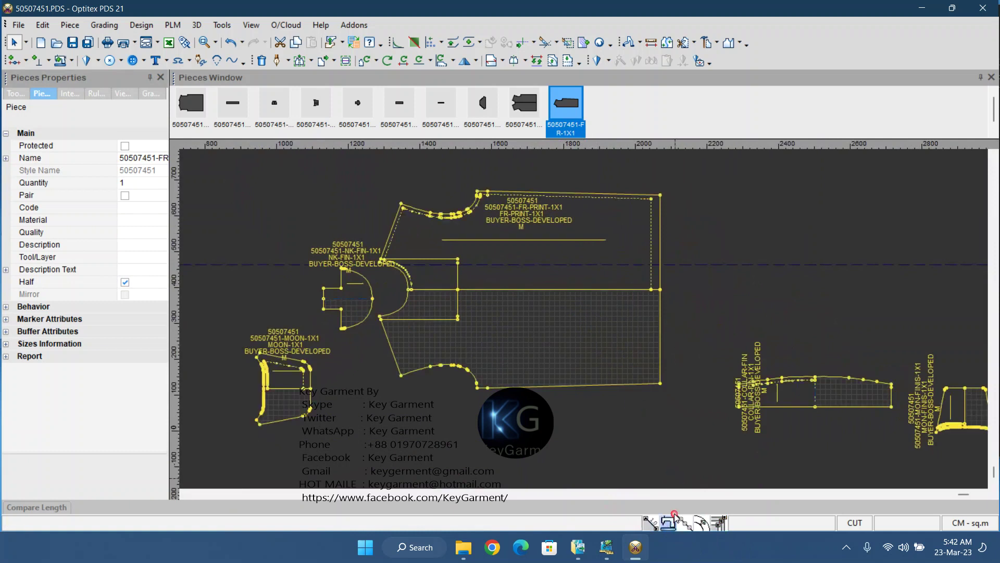
click(631, 256)
scroll(583, 317, down, 2)
scroll(578, 315, up, 4)
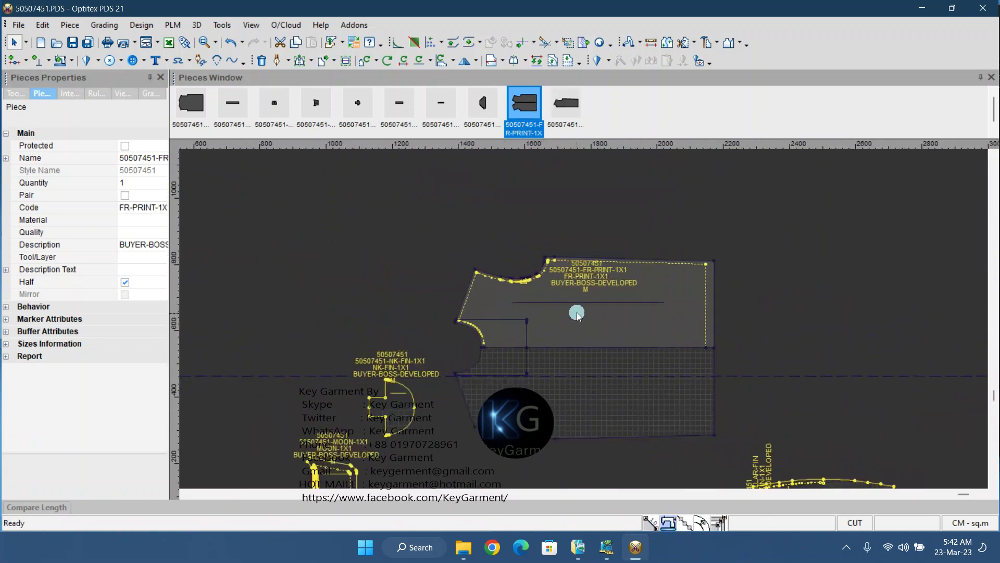
scroll(584, 319, up, 2)
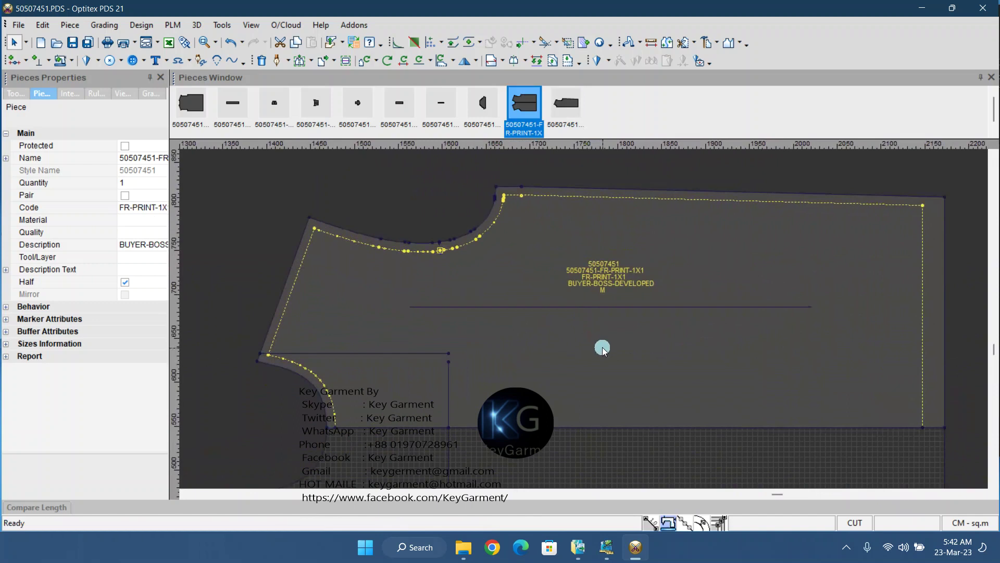
scroll(582, 317, down, 10)
scroll(587, 321, up, 6)
scroll(589, 321, up, 3)
scroll(584, 320, down, 2)
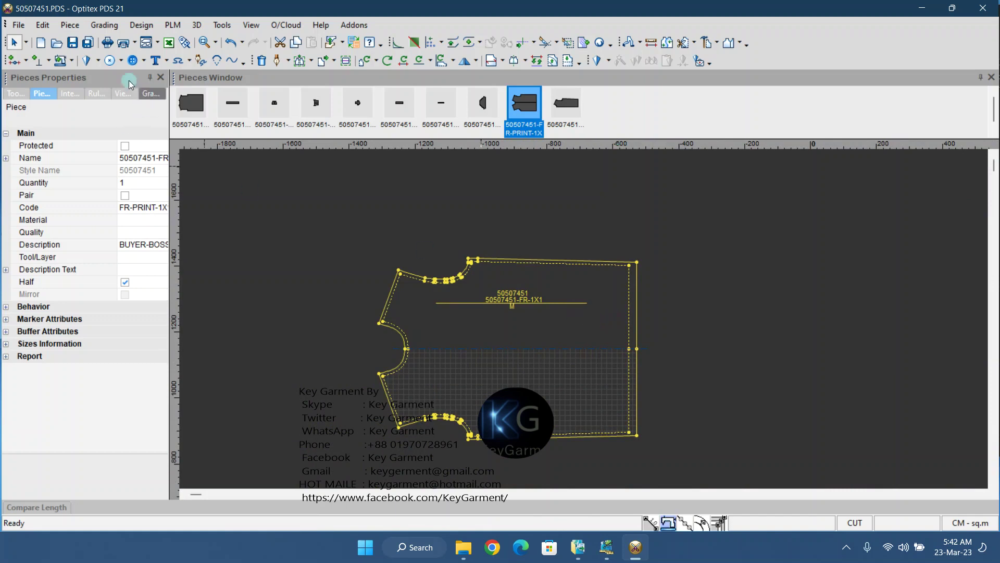
Step: Save the file, switching all pieces to sew lines before they are reseamed
click(79, 46)
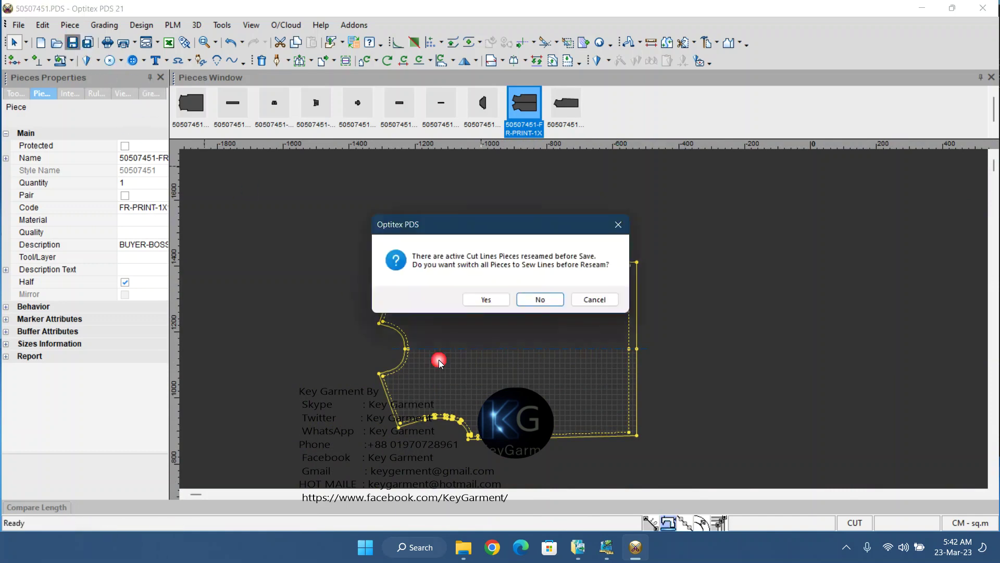
click(490, 297)
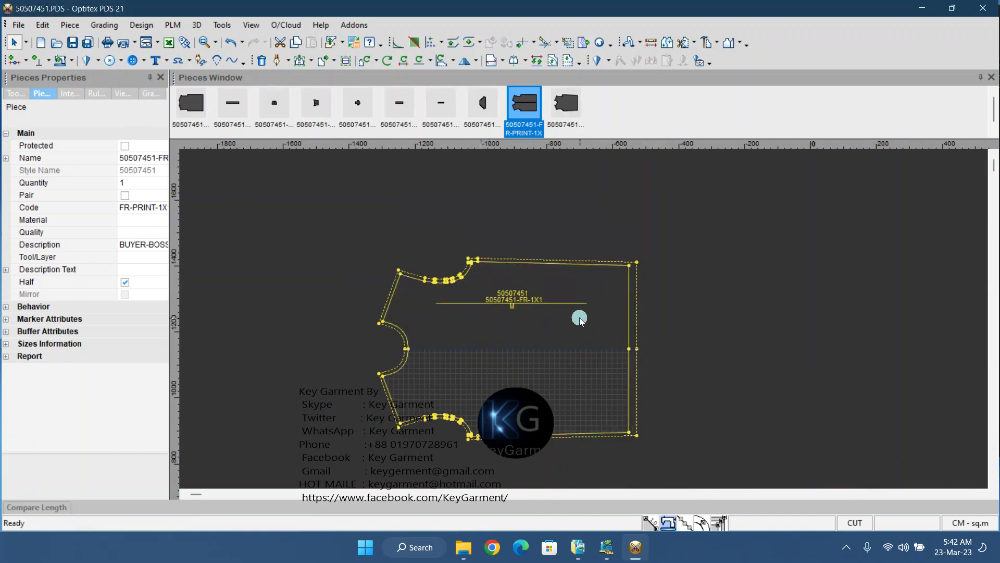
scroll(587, 316, up, 2)
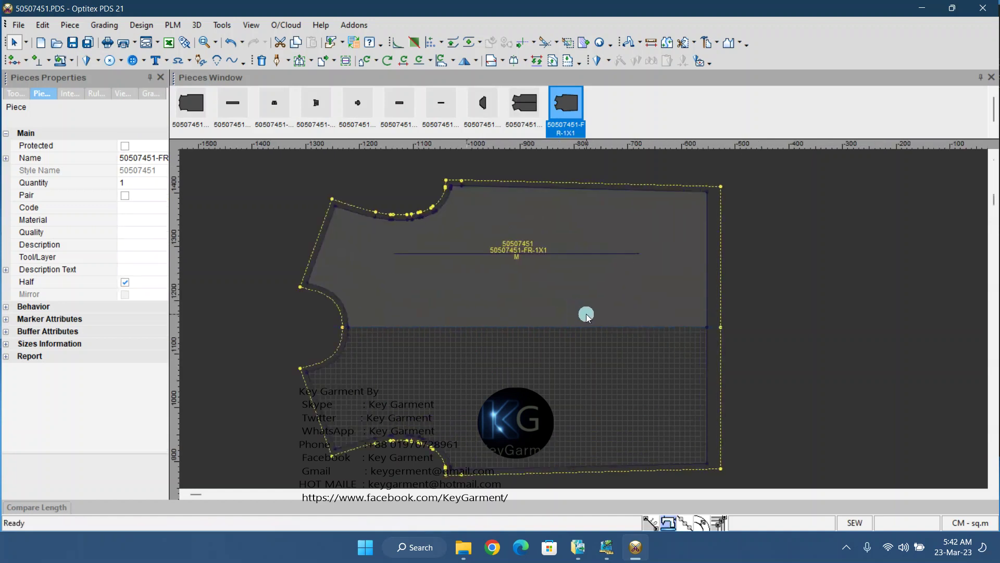
scroll(556, 313, down, 2)
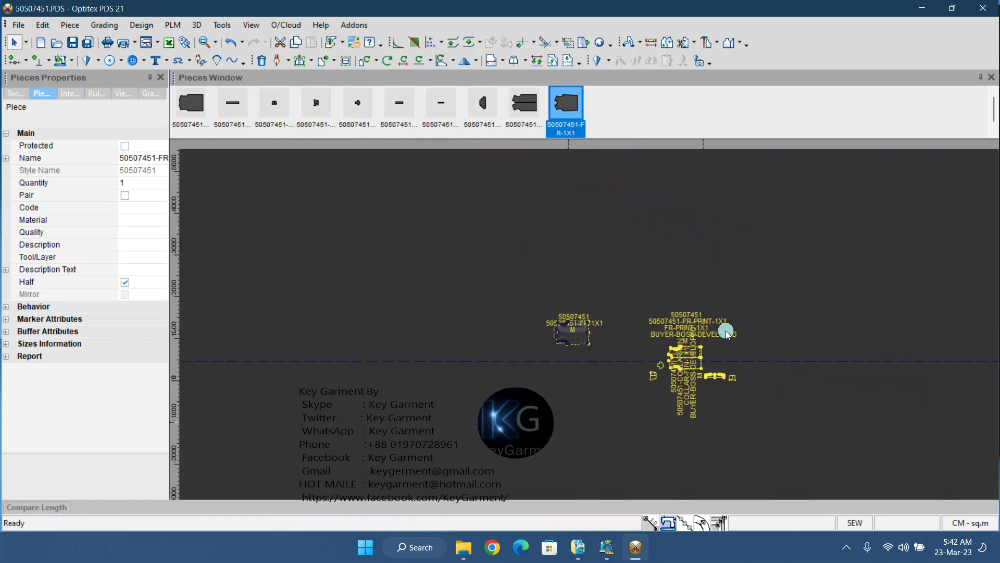
scroll(597, 310, up, 1)
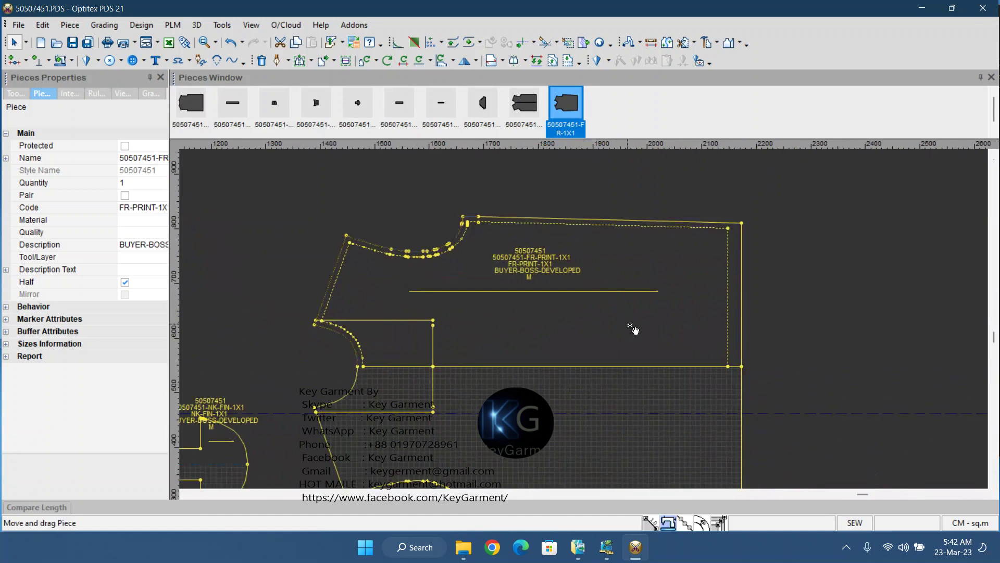
Step: Switch the FR-PRINT-1X1 piece from its cut contour to its sew contour
click(699, 254)
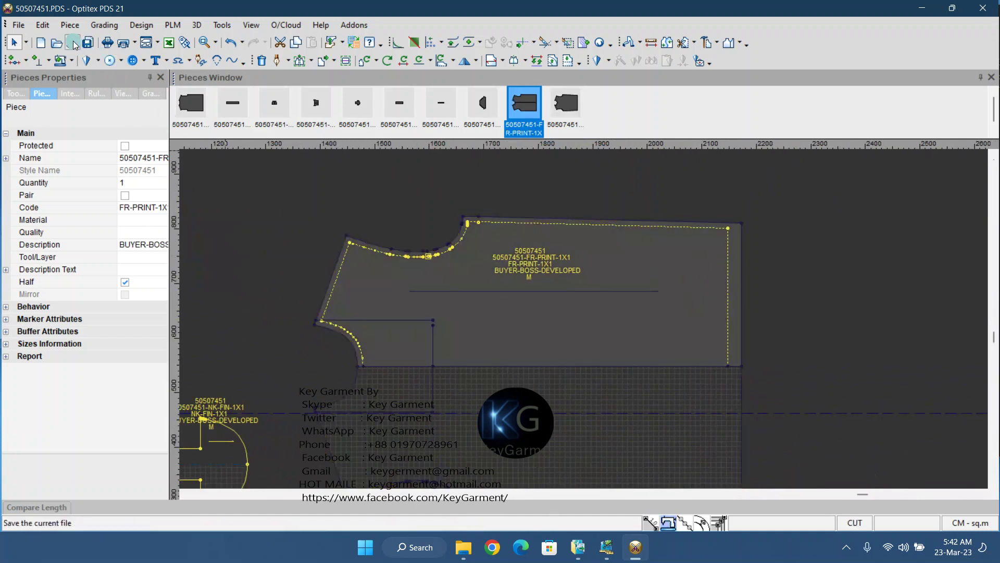
click(147, 151)
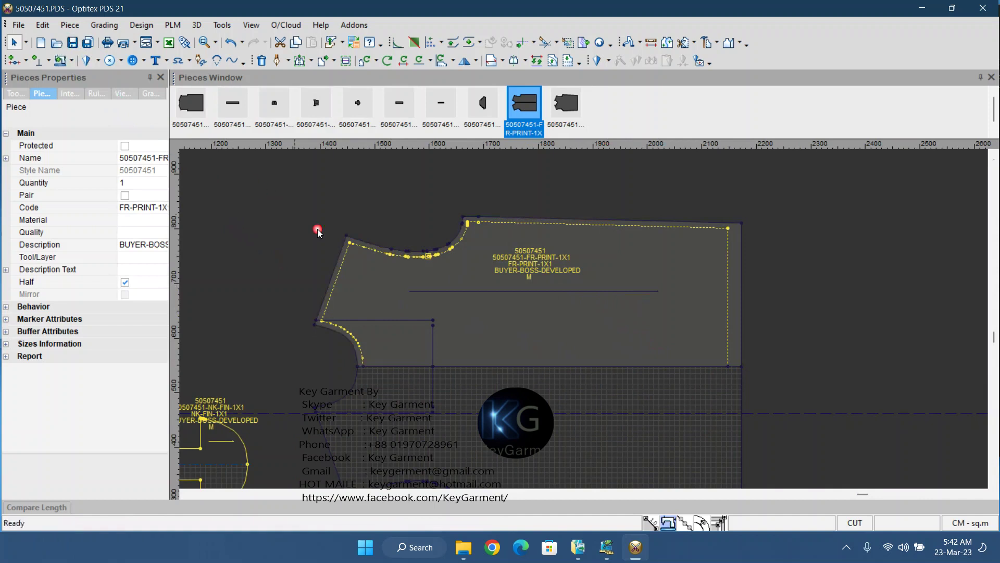
click(582, 317)
scroll(570, 313, down, 5)
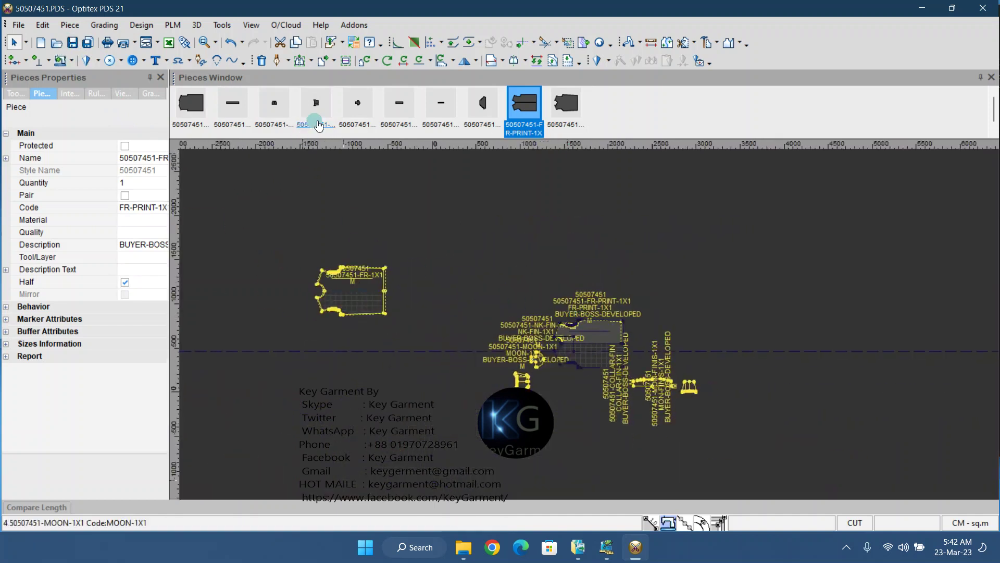
click(224, 26)
mouse_move(253, 47)
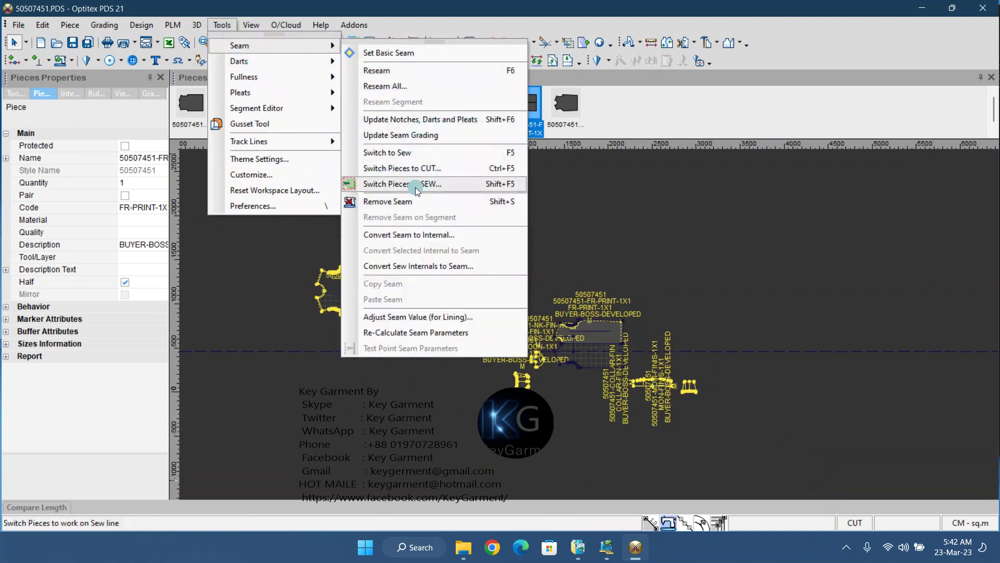
click(411, 153)
Step: Examine the seam contours of FR-PRINT-1X1 and the neighbouring neck, collar and moon pieces
scroll(583, 317, up, 5)
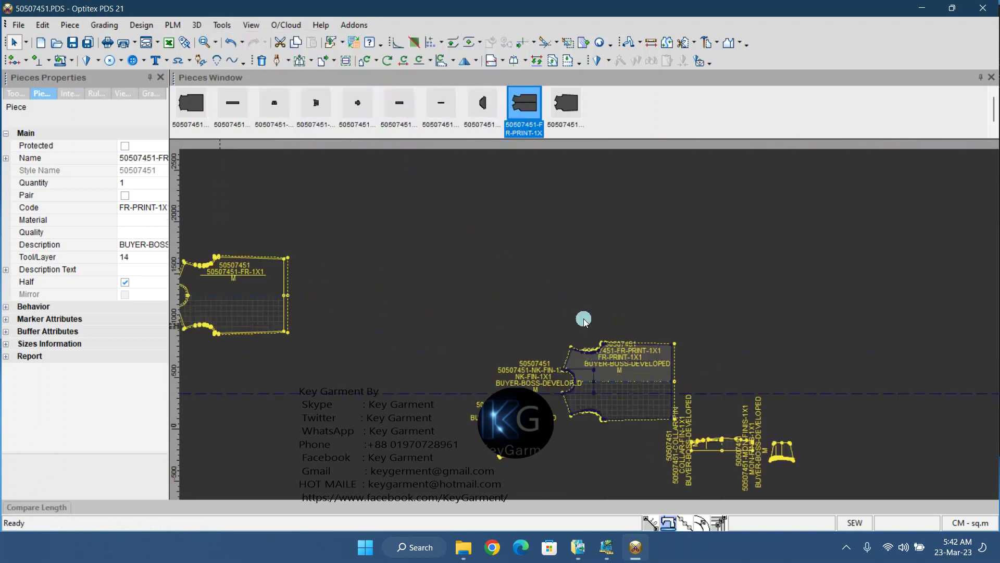
scroll(604, 336, down, 6)
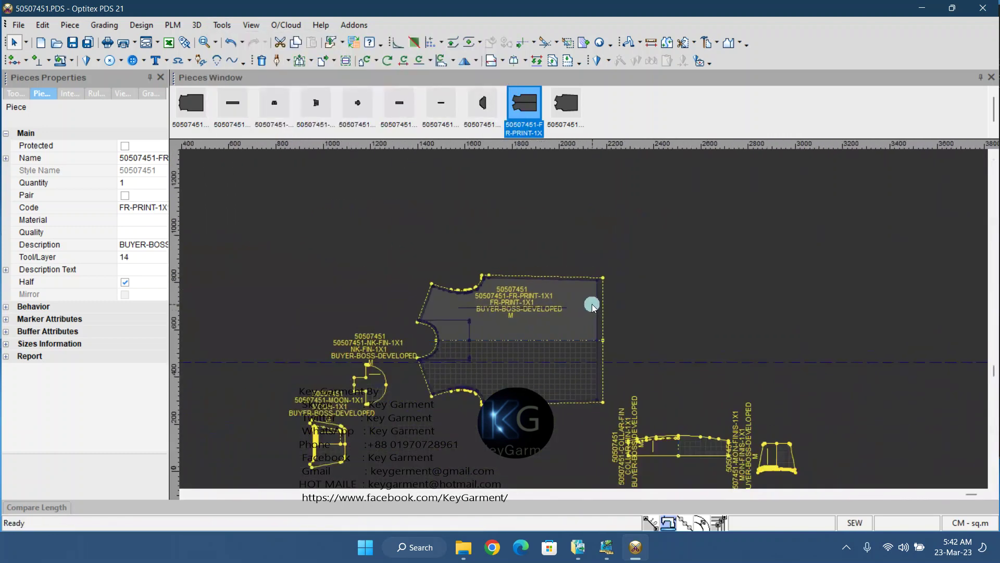
scroll(588, 329, up, 3)
scroll(578, 359, up, 2)
scroll(583, 337, down, 4)
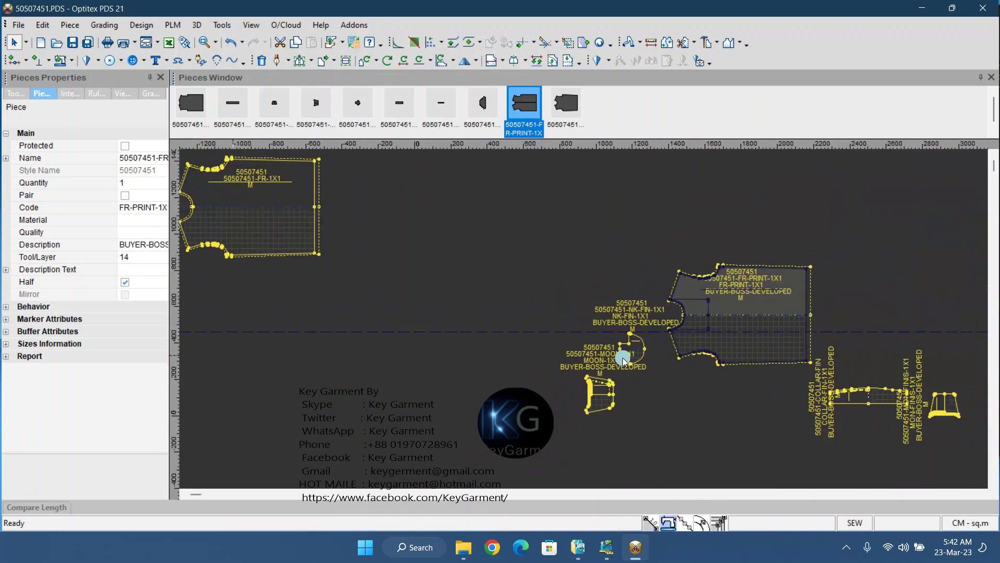
scroll(583, 320, up, 4)
scroll(582, 321, up, 1)
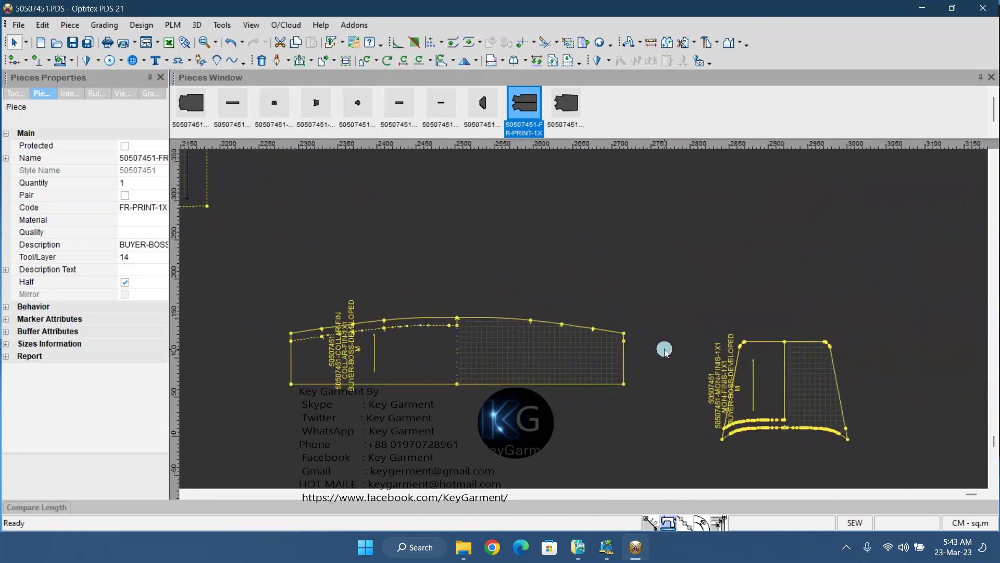
Step: Try to switch the COLLAR-FIN-1X1 piece to its sew contour, and undo the change
click(413, 328)
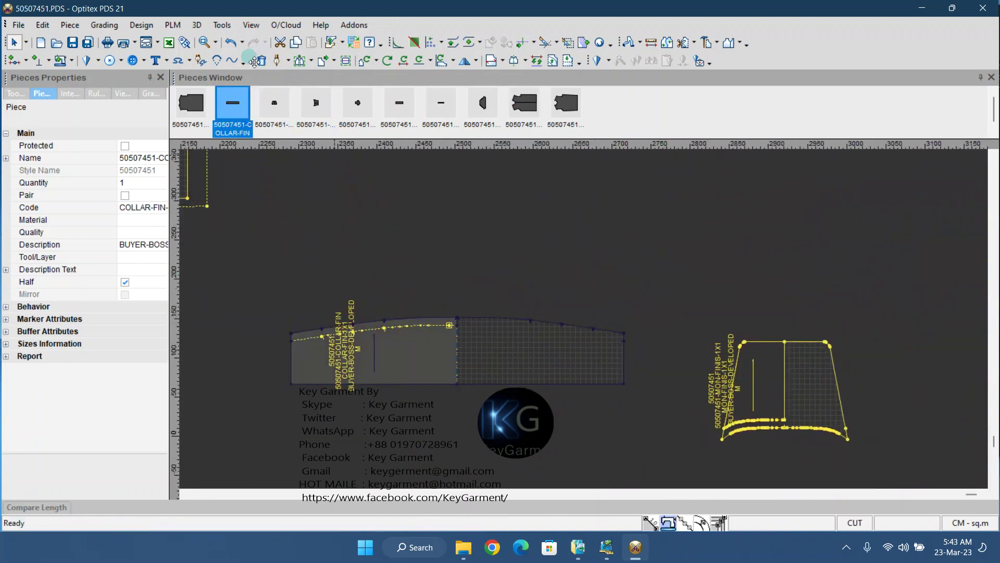
click(233, 27)
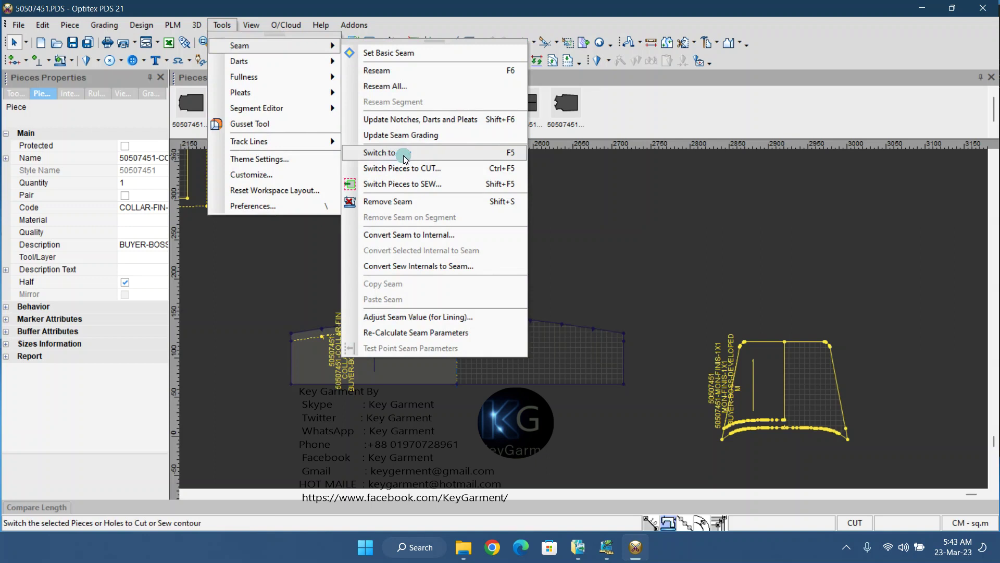
click(405, 153)
drag(423, 364, 559, 262)
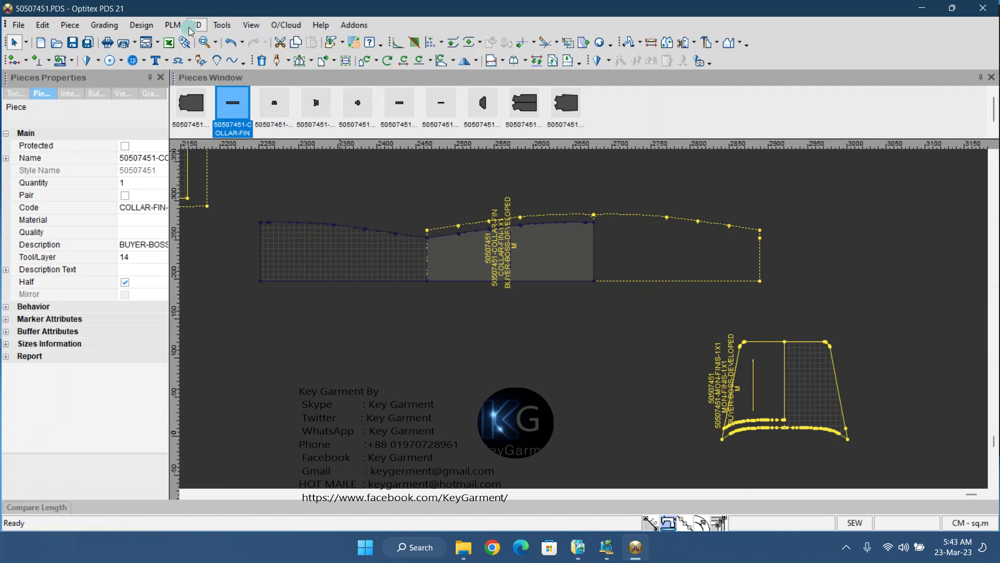
click(229, 46)
click(229, 46)
click(230, 46)
click(229, 45)
Step: Move the COLLAR-FIN-1X1 piece into free space and rotate it clockwise so it stands upright
click(437, 324)
drag(422, 359, 539, 282)
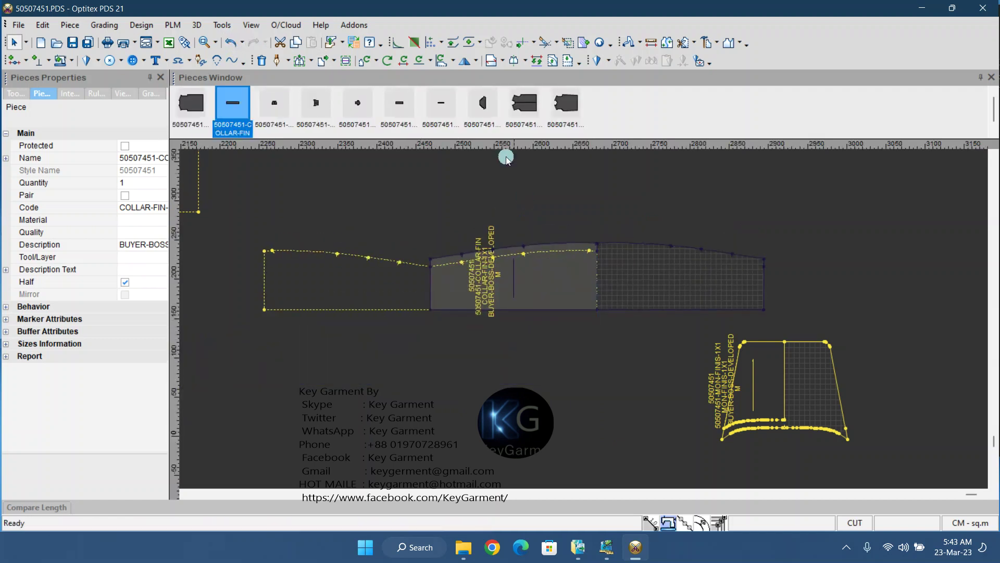
click(452, 63)
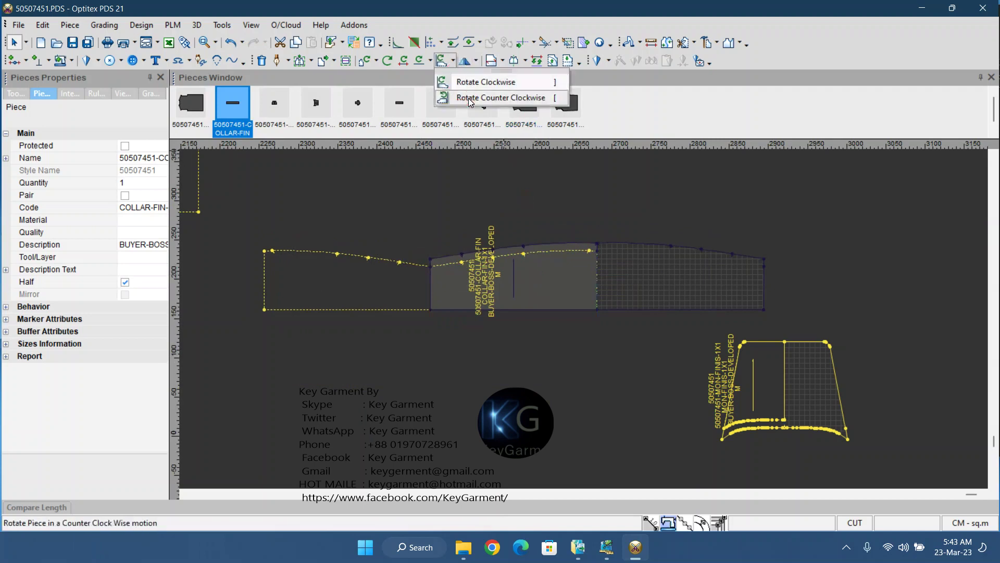
click(484, 83)
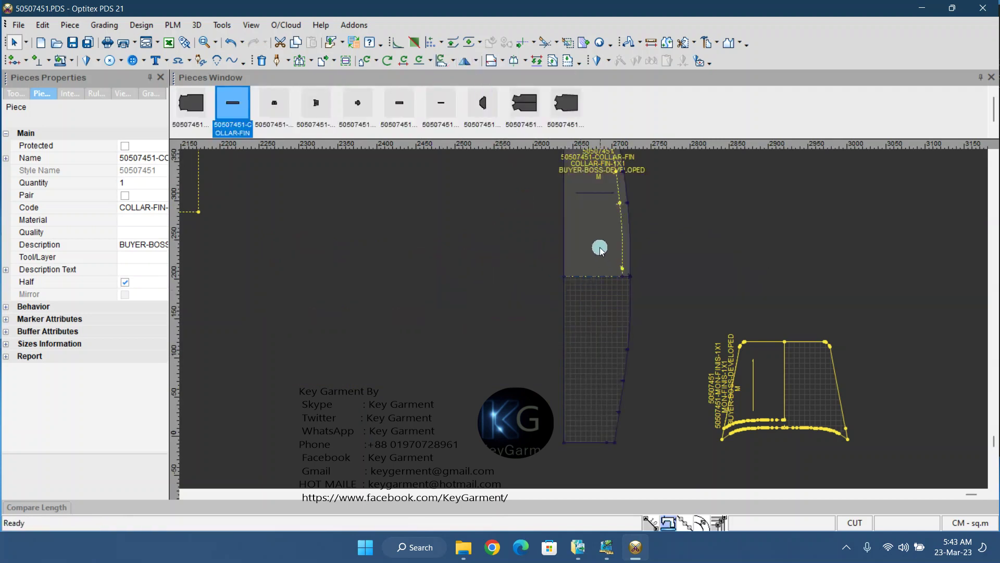
drag(600, 250, 560, 294)
drag(565, 195, 539, 321)
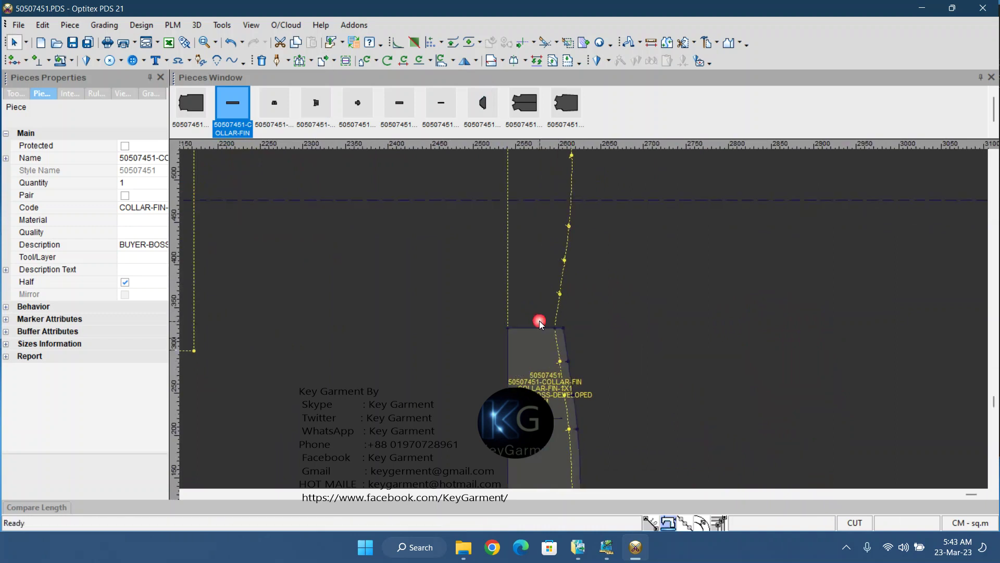
Step: Update the seam grading of the COLLAR-FIN-1X1 piece and move the piece upward
click(214, 25)
mouse_move(237, 45)
click(427, 132)
drag(558, 445, 504, 275)
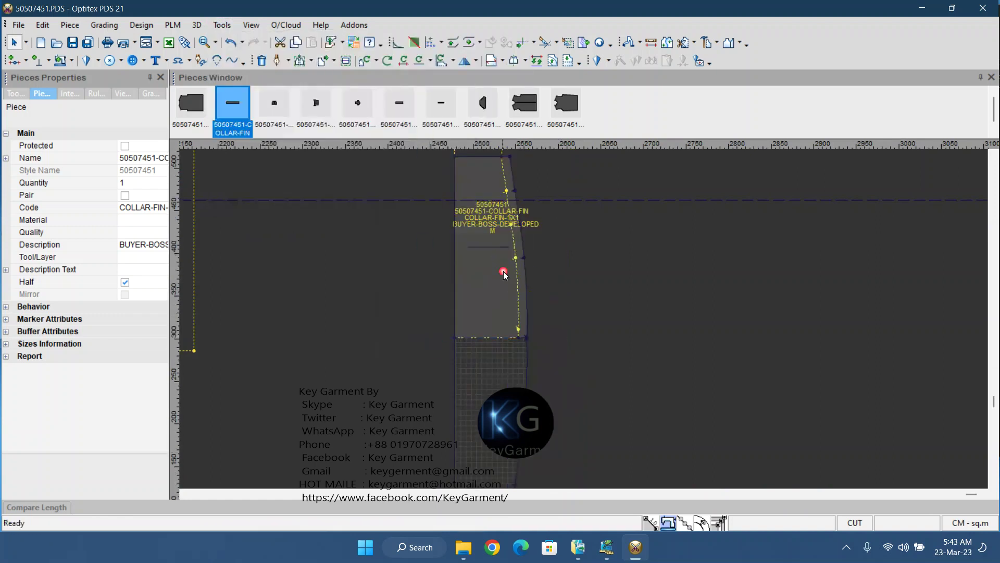
click(707, 42)
click(511, 297)
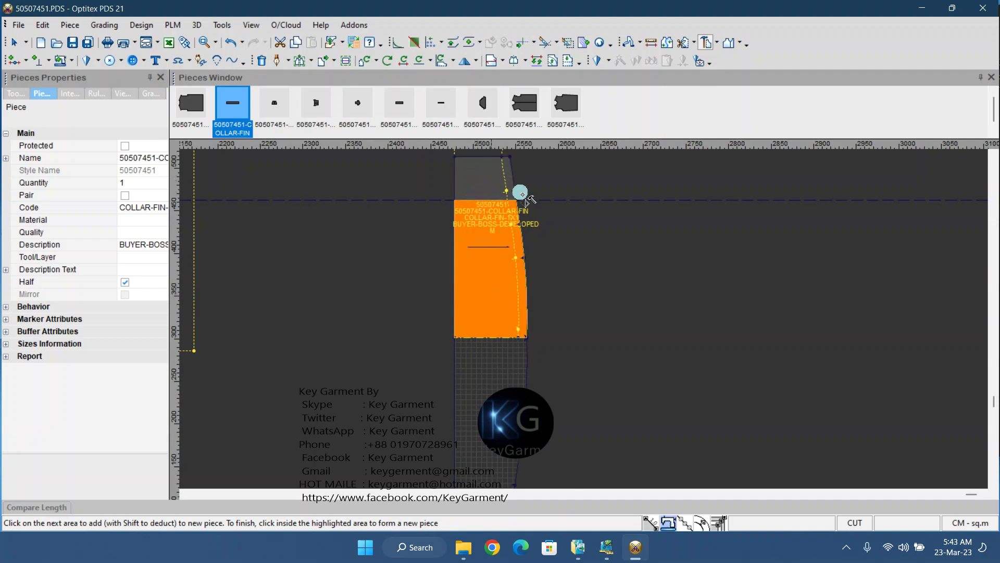
right_click(610, 216)
key(Escape)
click(591, 198)
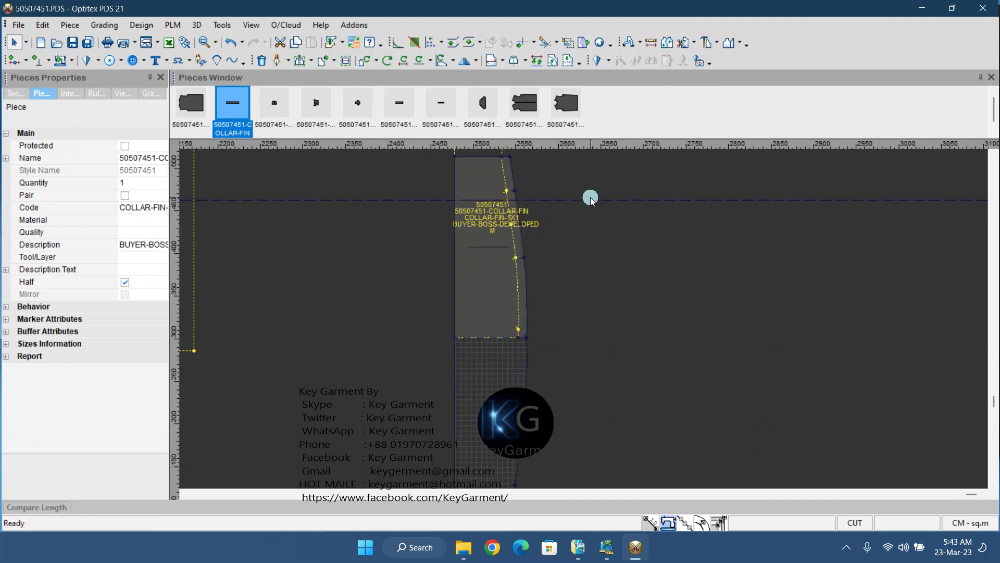
Step: Remove the horizontal guideline crossing the collar and shift the COLLAR-FIN-1X1 piece slightly sideways
drag(560, 165, 561, 149)
mouse_move(561, 202)
mouse_down()
mouse_move(563, 170)
mouse_move(556, 196)
mouse_up()
drag(552, 159, 551, 149)
click(496, 284)
drag(496, 284, 537, 286)
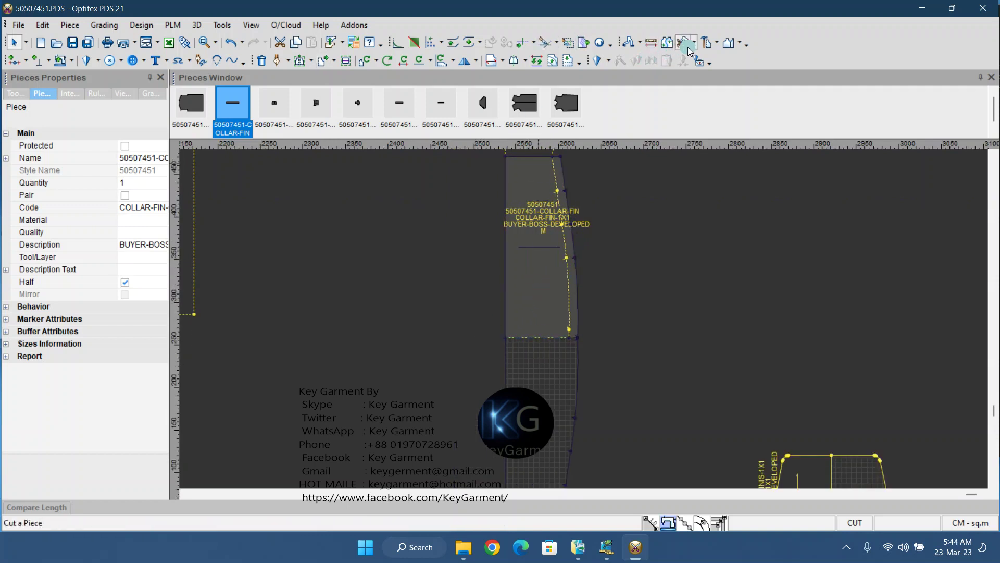
click(706, 44)
click(552, 296)
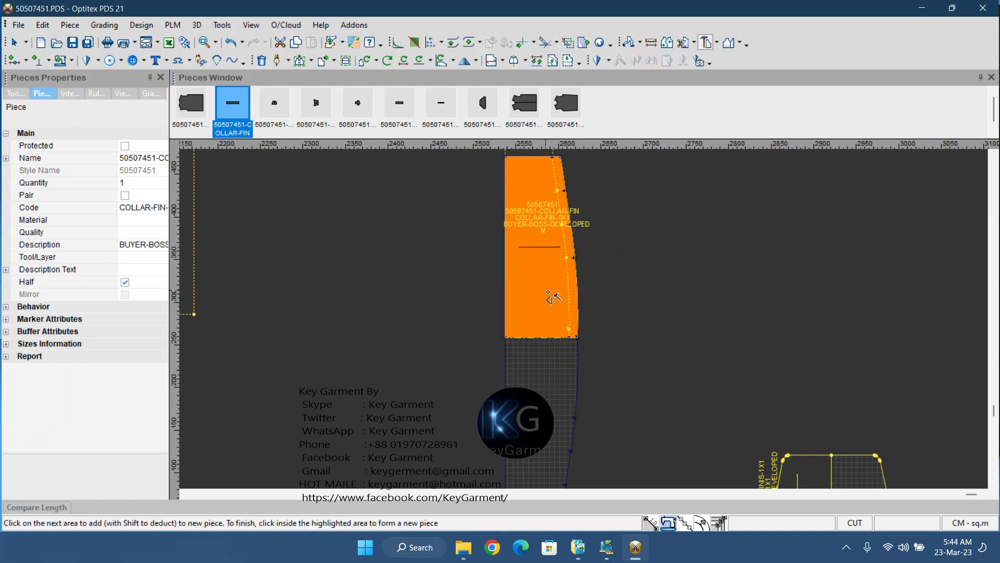
right_click(657, 211)
click(677, 204)
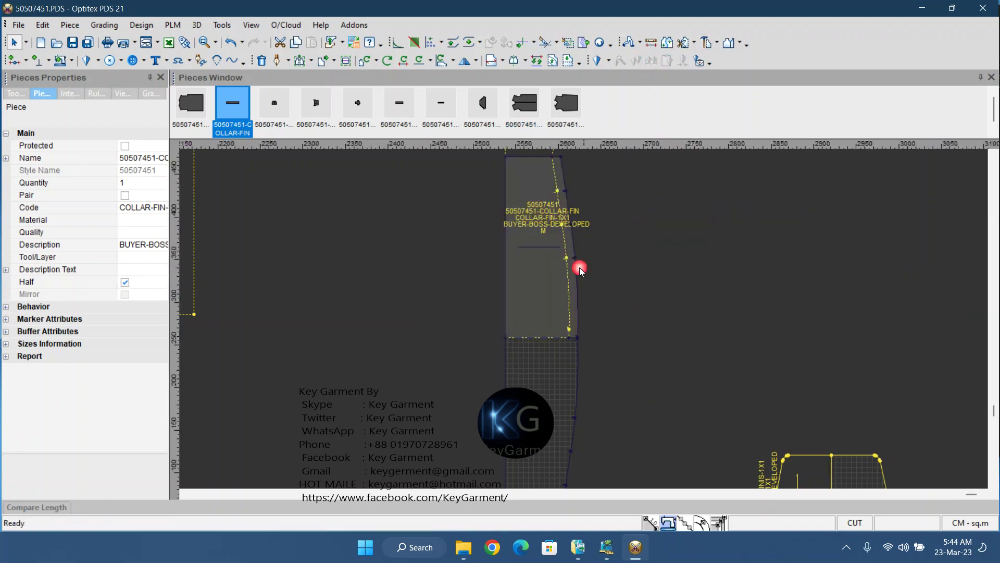
Step: Build a new piece from the solid half of COLLAR-FIN-1X1 and place it beside the original
scroll(537, 292, down, 5)
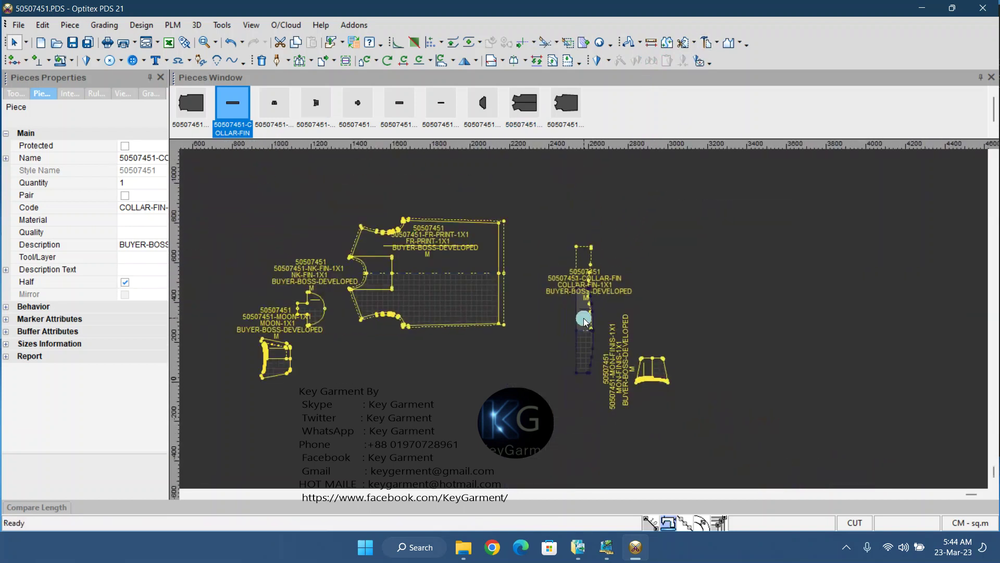
scroll(584, 320, up, 2)
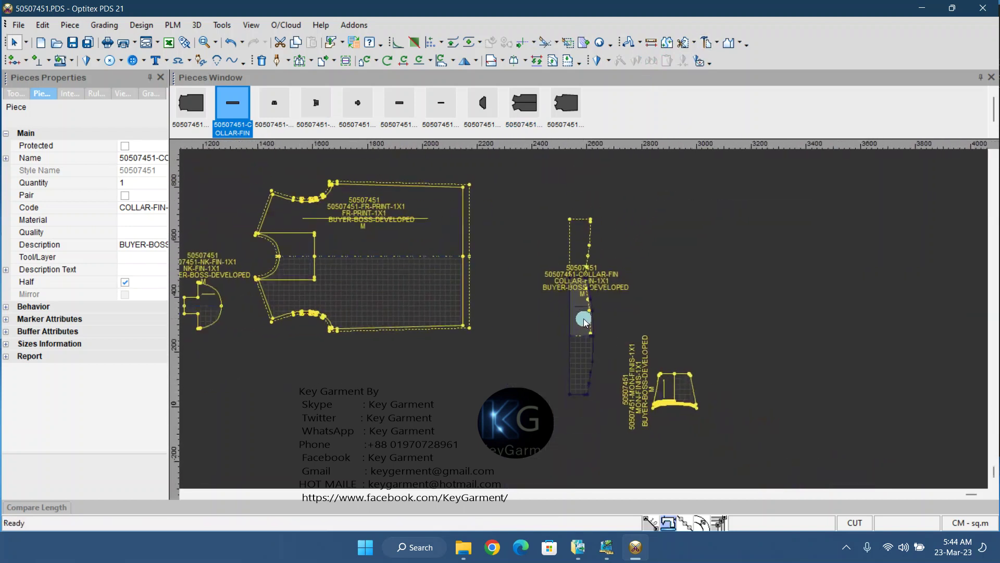
click(707, 45)
click(679, 270)
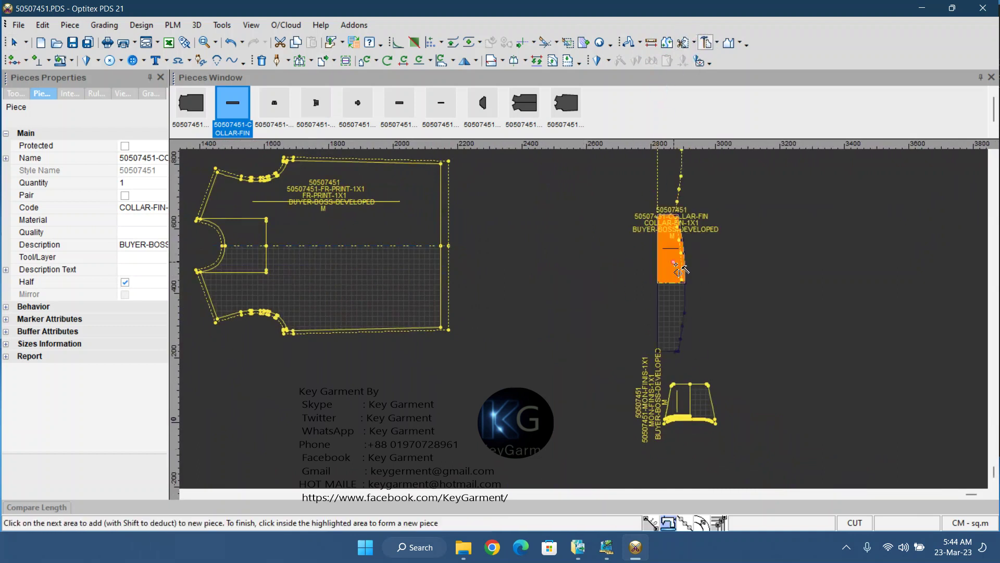
click(678, 270)
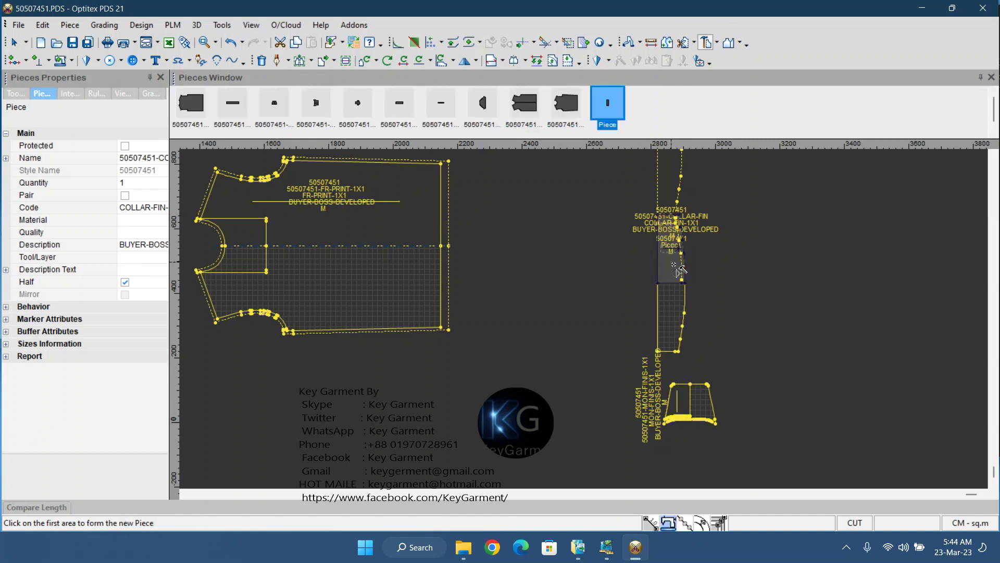
right_click(617, 241)
click(655, 255)
drag(670, 267, 779, 252)
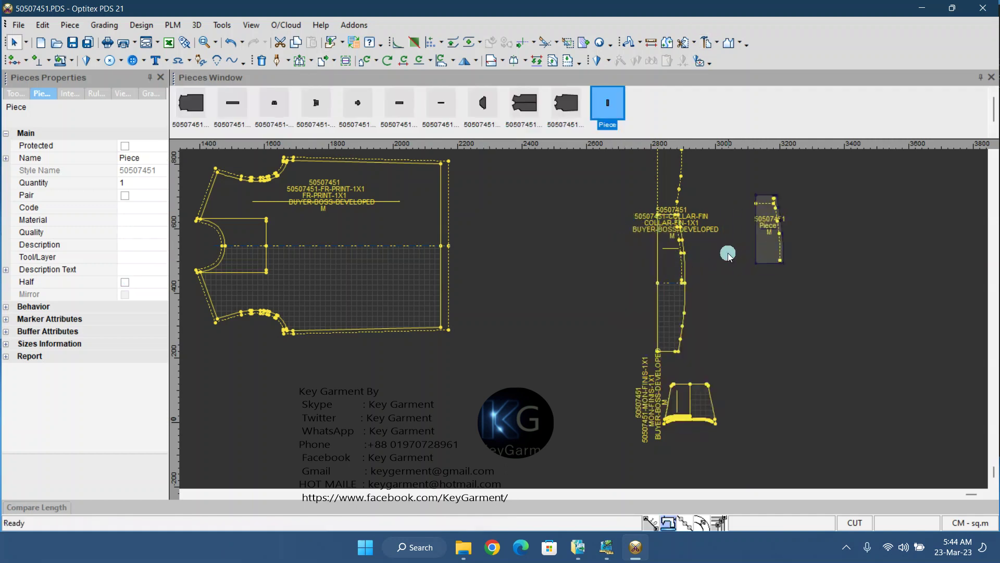
Step: Shift the new piece closer to the original collar and remove all of its seam allowance
click(761, 269)
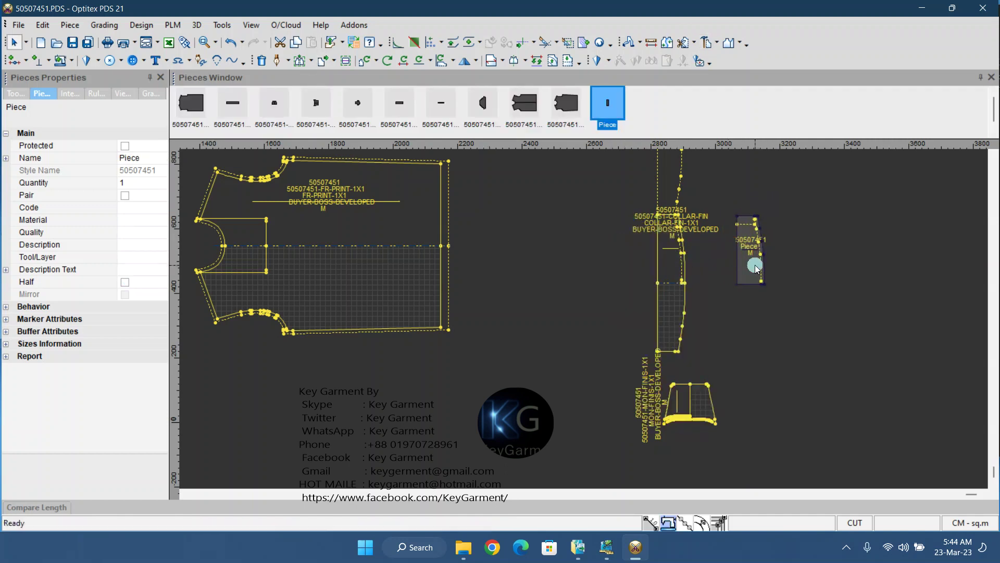
scroll(755, 266, up, 2)
click(379, 174)
scroll(590, 255, up, 2)
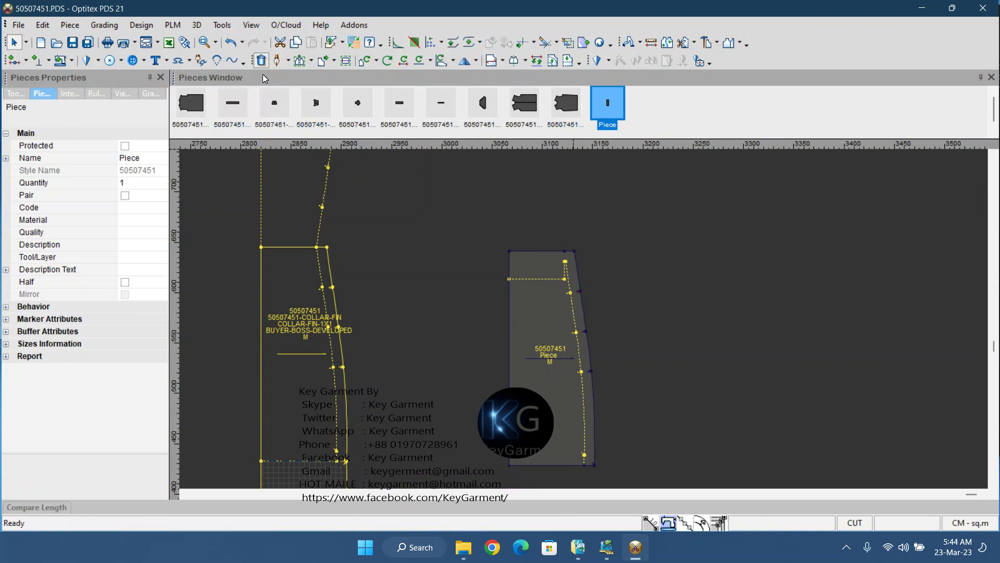
click(71, 61)
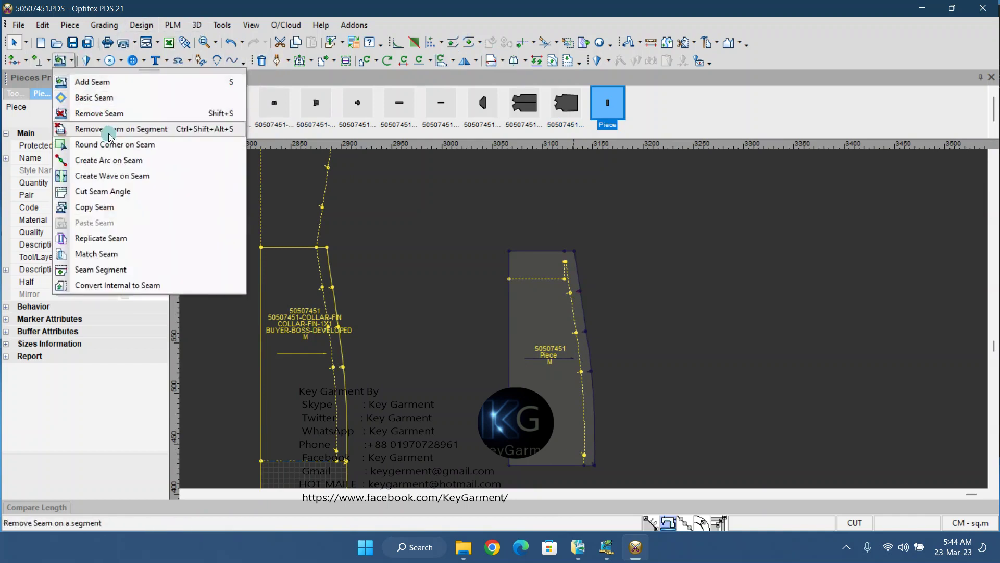
click(120, 113)
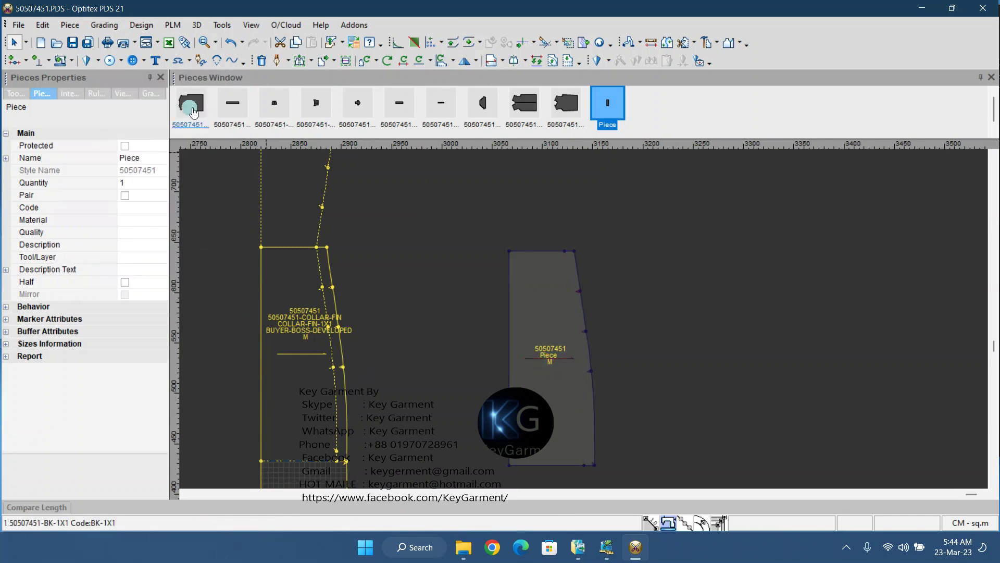
Step: Add a 1 mm seam allowance along the new piece's curved side, from its upper corner to its lower corner
click(71, 61)
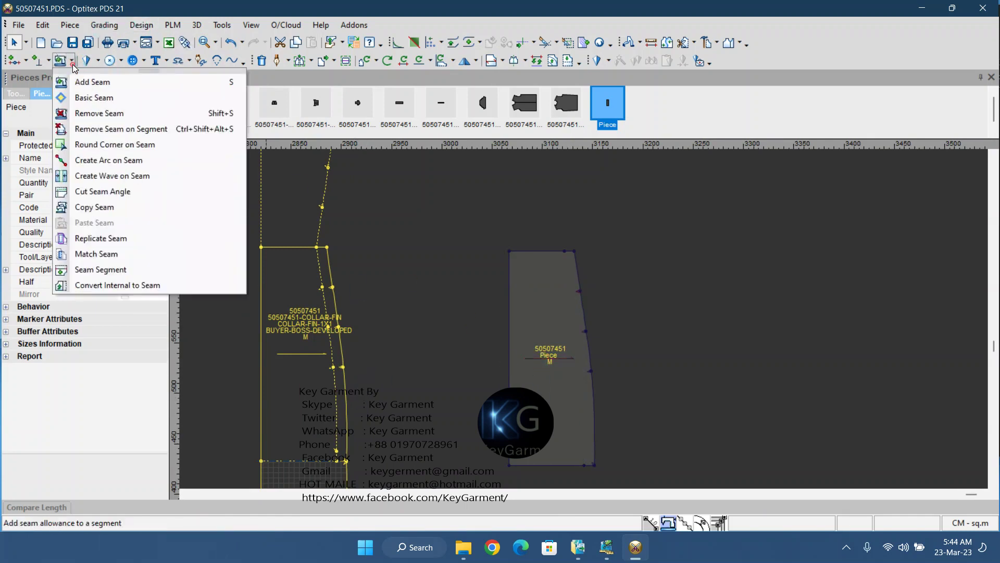
click(83, 80)
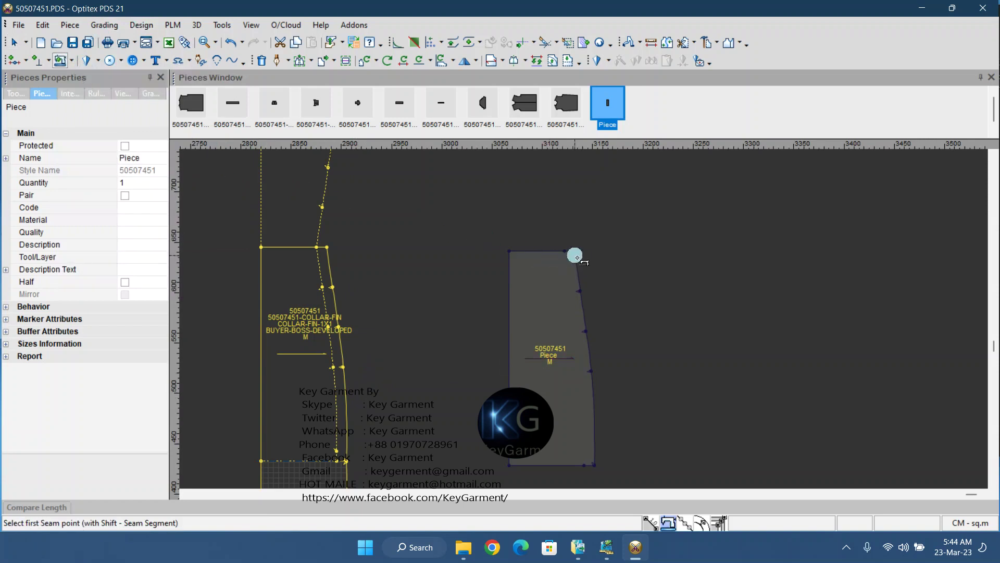
drag(575, 255, 595, 468)
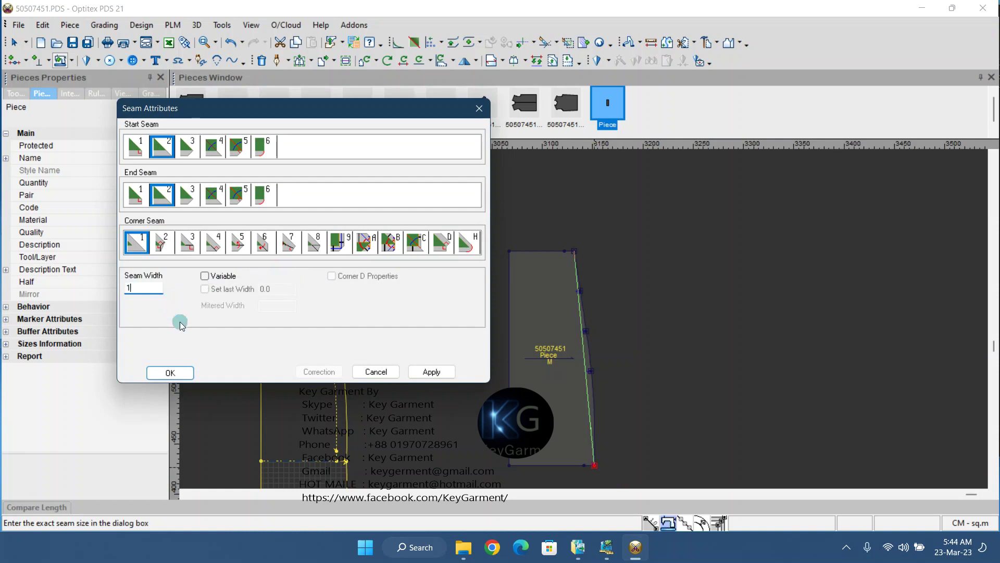
click(162, 374)
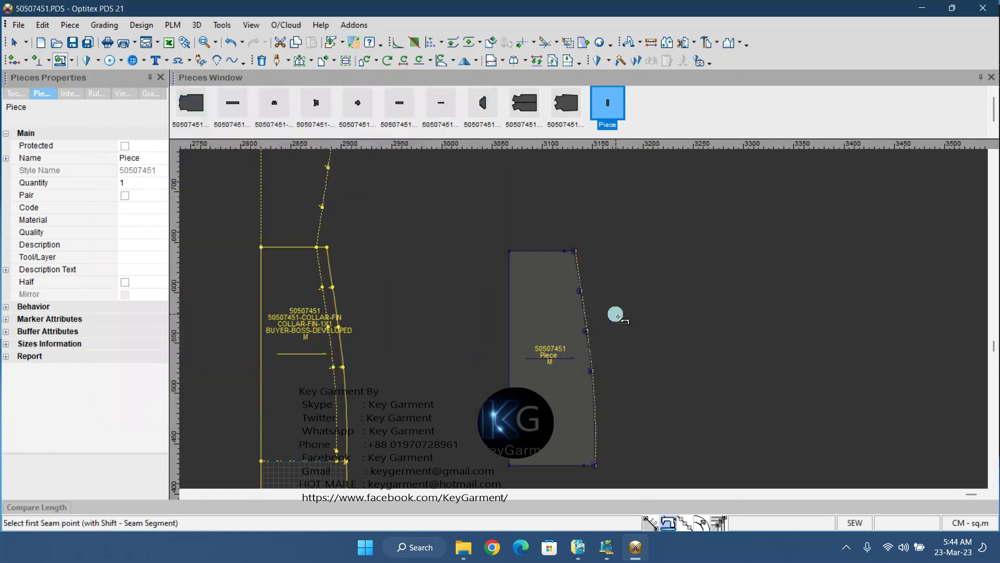
scroll(595, 298, up, 2)
scroll(585, 313, up, 3)
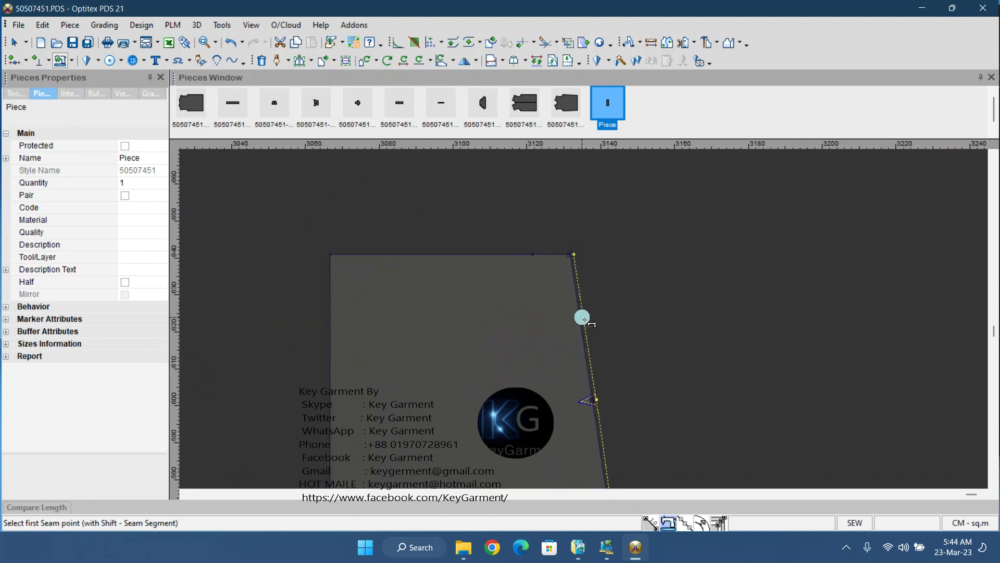
scroll(584, 316, down, 5)
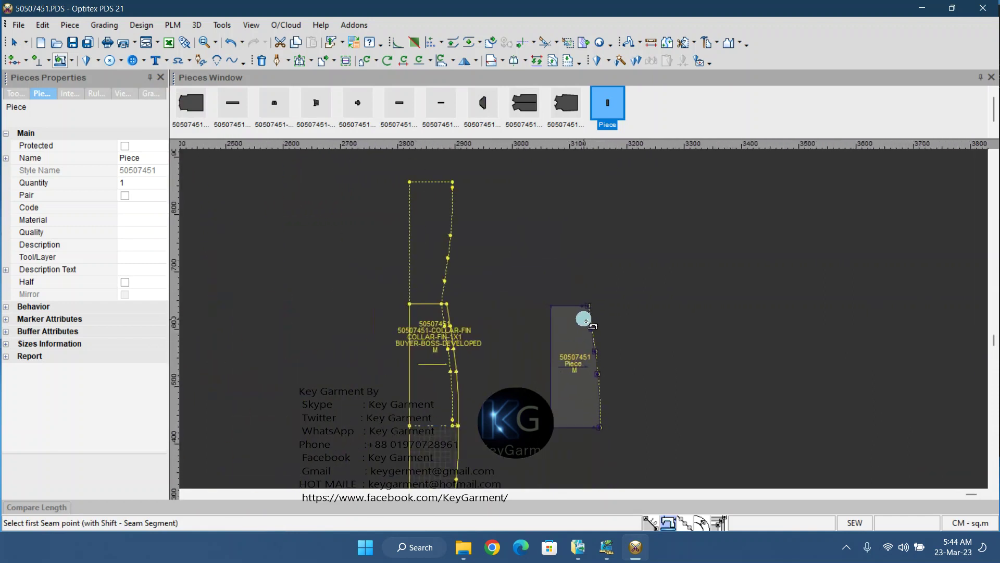
right_click(542, 275)
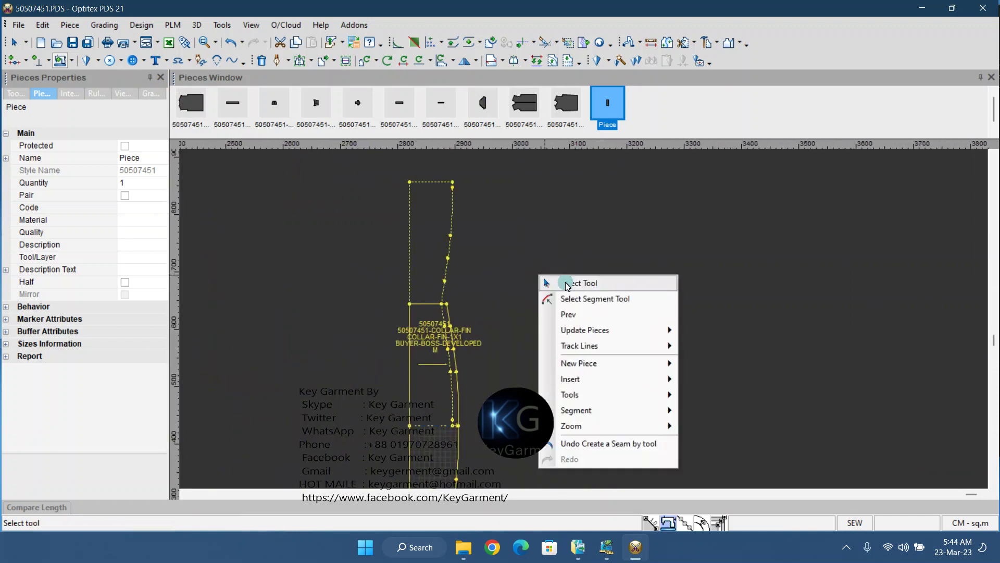
click(568, 282)
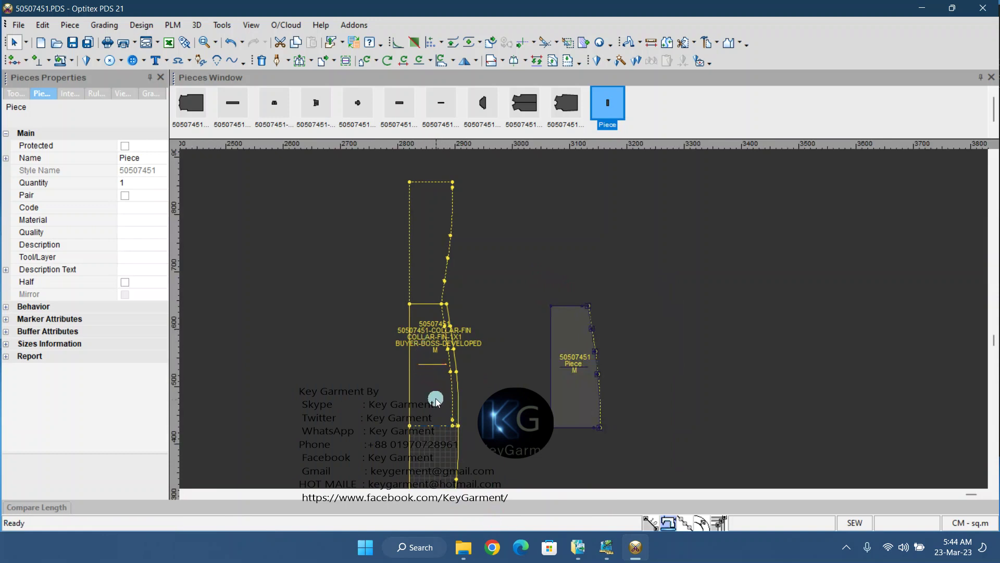
Step: Copy the name of the original COLLAR-FIN-1X1 piece and delete that piece
click(442, 412)
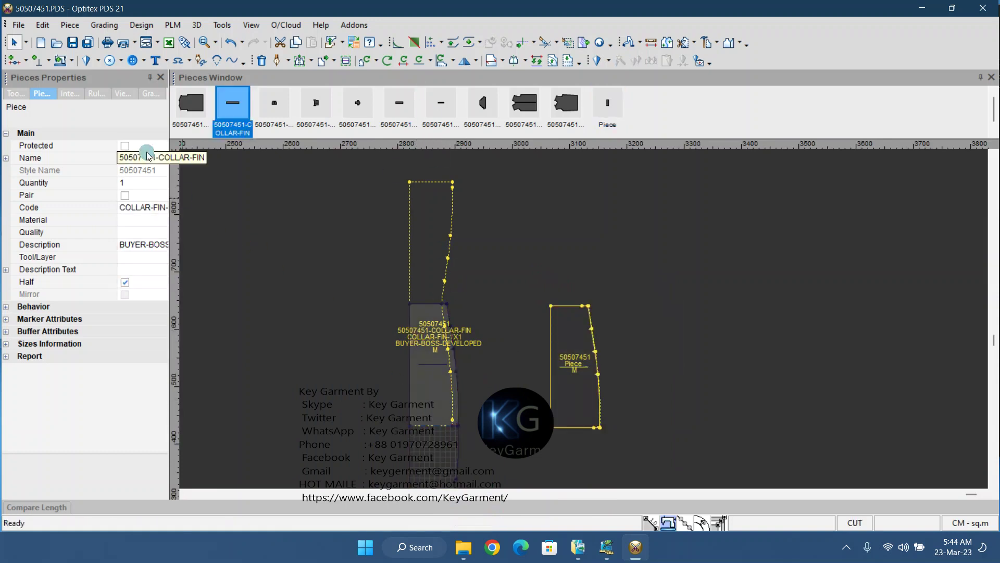
click(149, 168)
click(149, 158)
right_click(149, 157)
click(182, 199)
click(441, 388)
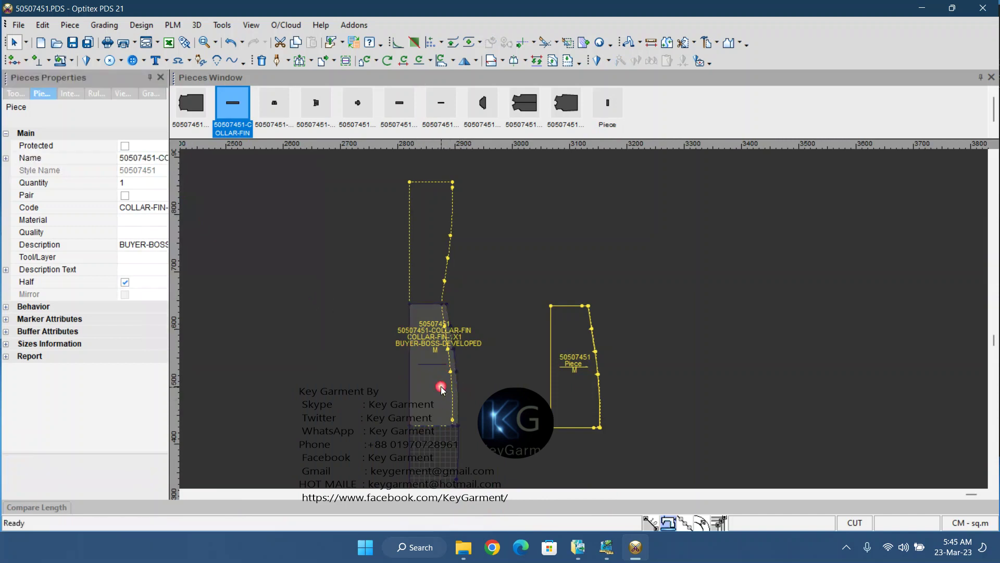
right_click(441, 389)
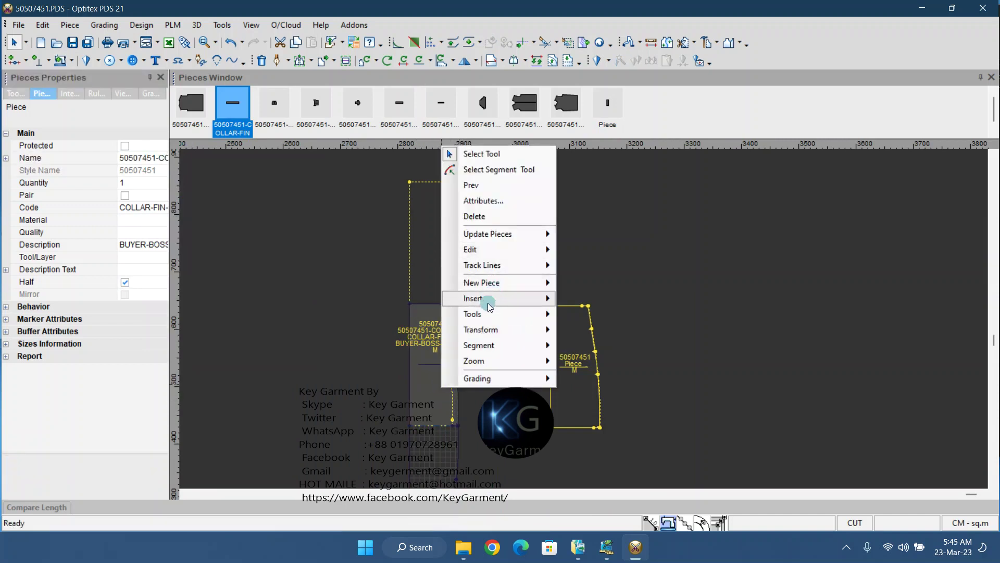
click(489, 216)
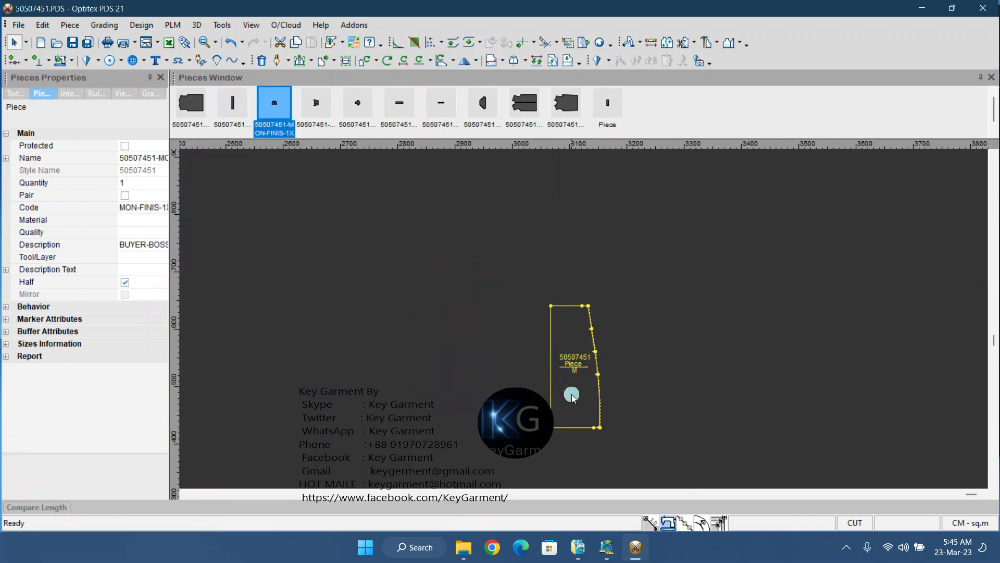
Step: Rename the new piece as 50507451-COLLAR-FIN by pasting the copied name
click(580, 398)
click(136, 158)
right_click(138, 158)
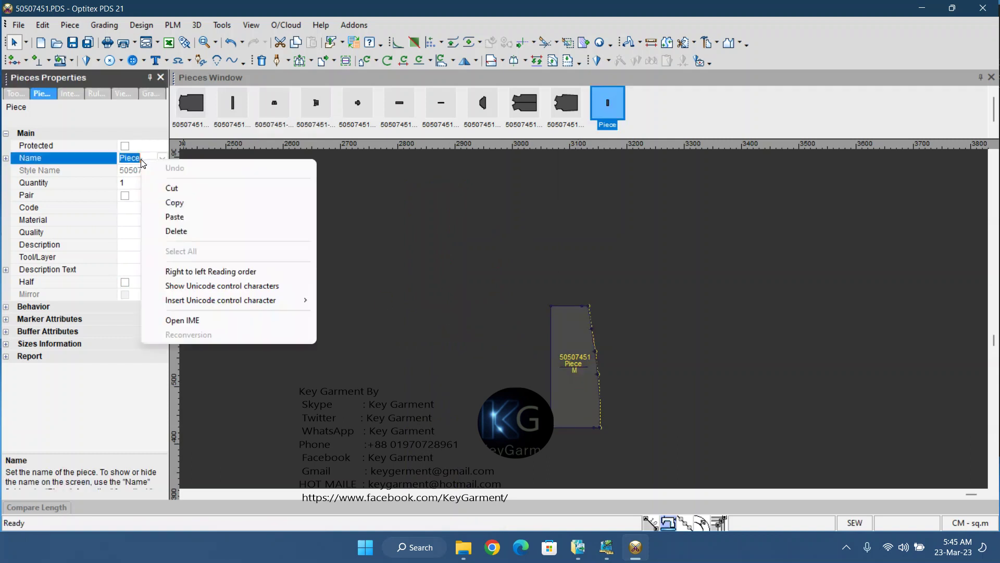
click(172, 214)
click(423, 308)
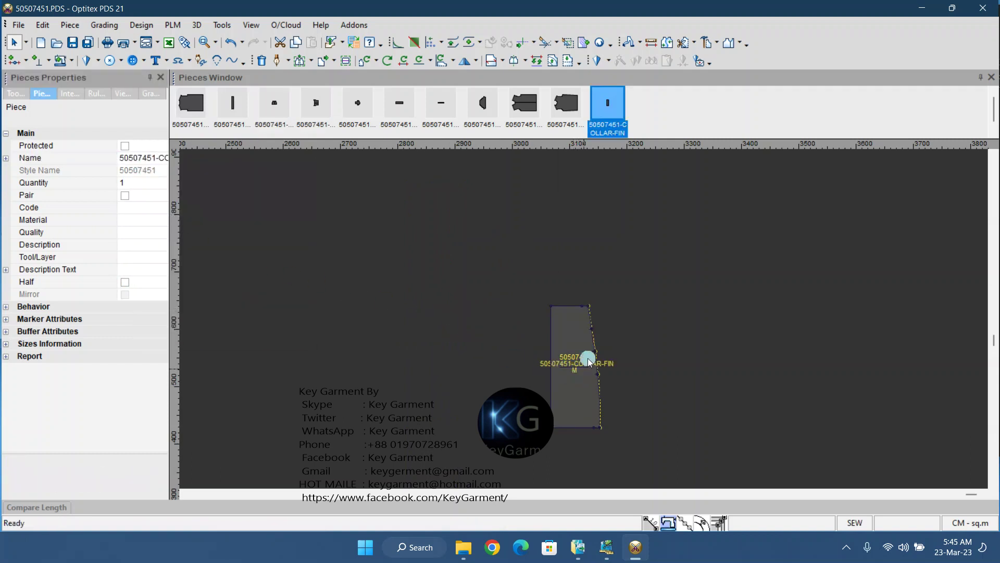
Step: Delete the extra point on the new collar piece's lower edge beside the curved side's corner
scroll(591, 360, up, 2)
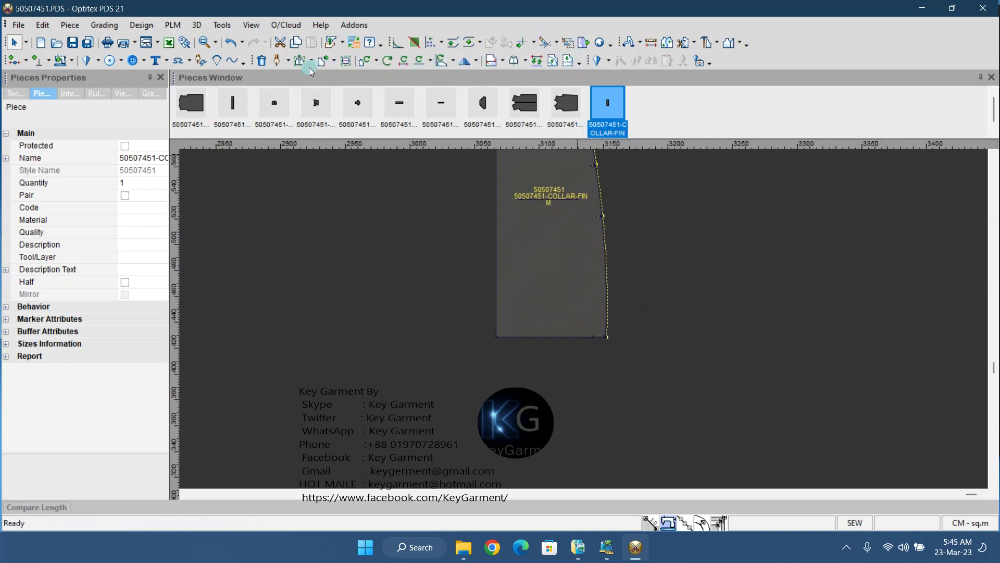
click(261, 60)
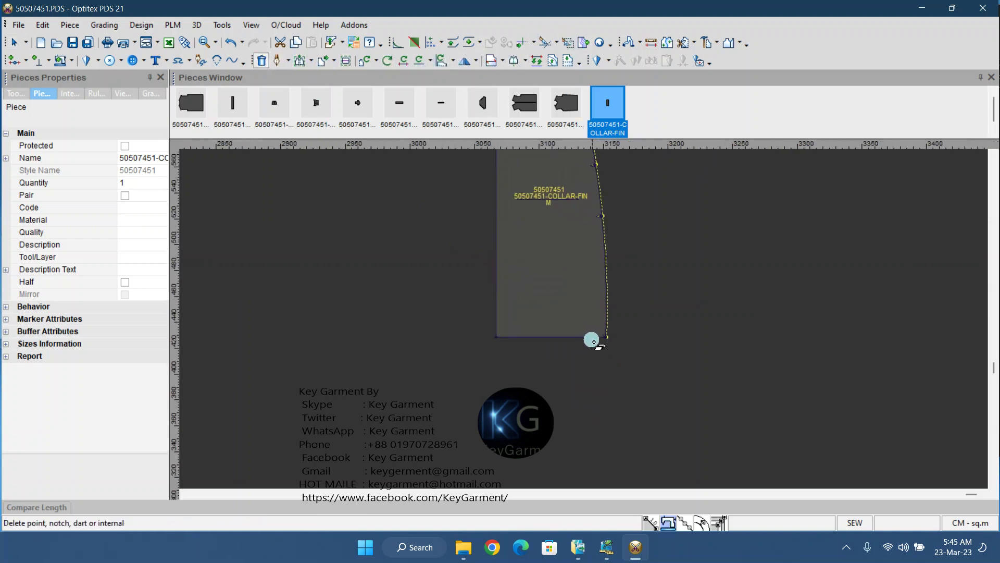
right_click(634, 294)
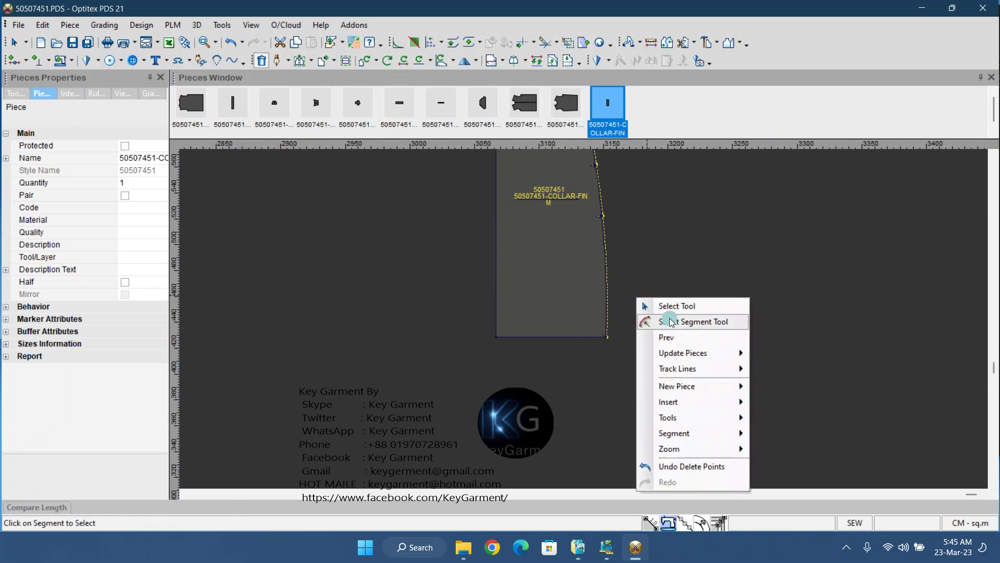
click(646, 321)
scroll(633, 323, up, 2)
scroll(577, 318, up, 1)
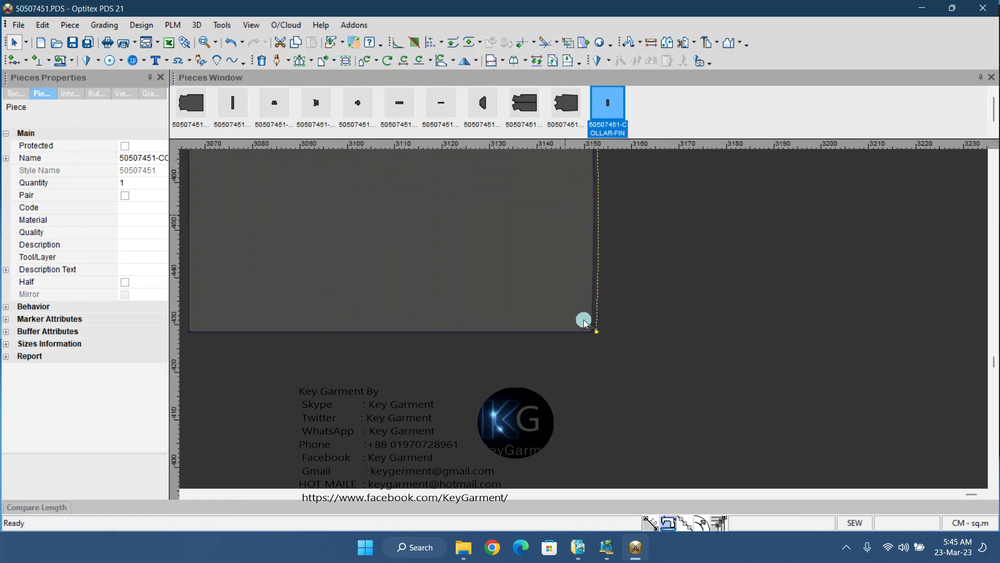
Step: Set the new collar piece's lower edge as its half line so the piece is mirrored into a full collar
scroll(565, 212, down, 2)
click(504, 63)
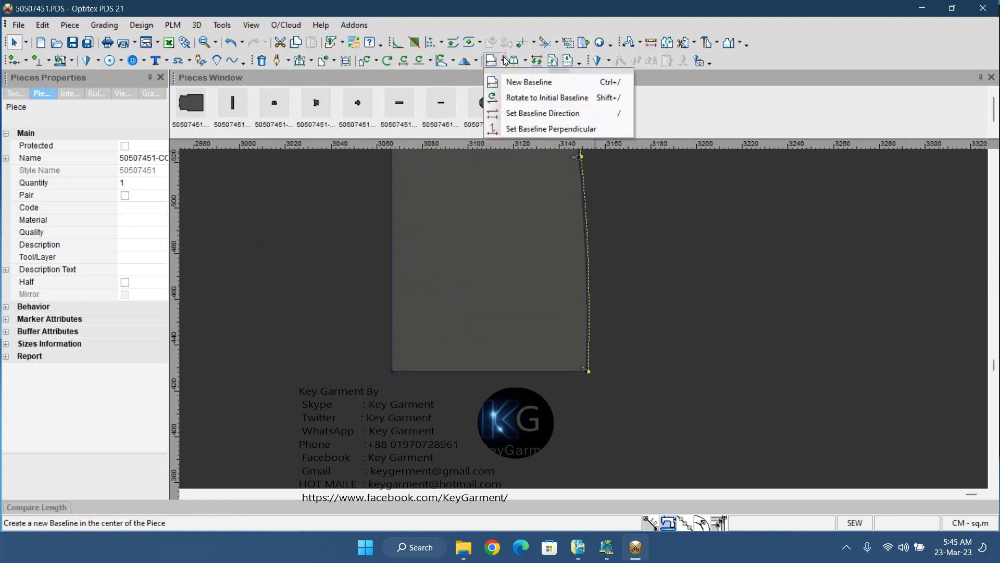
click(527, 64)
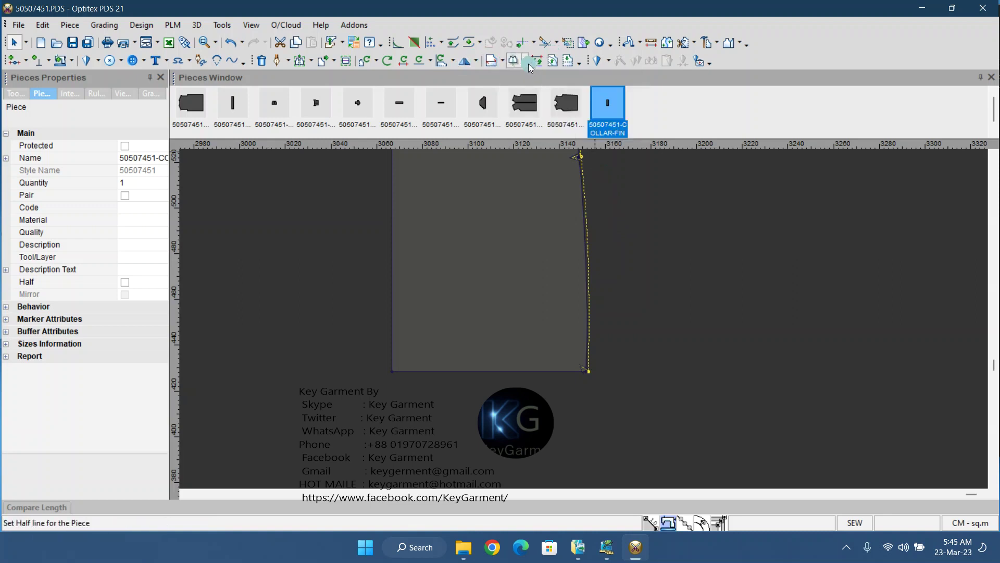
click(526, 62)
click(544, 81)
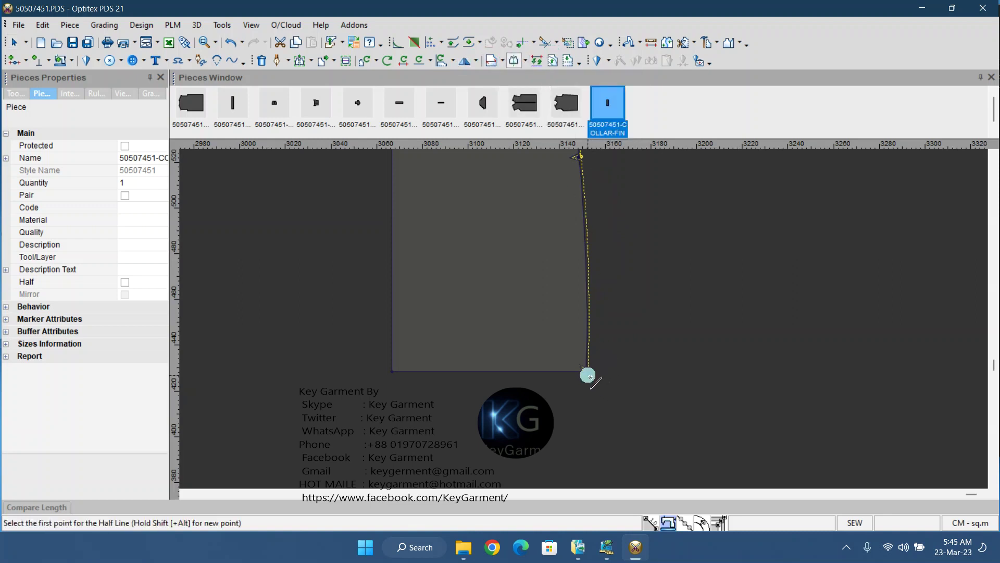
click(587, 372)
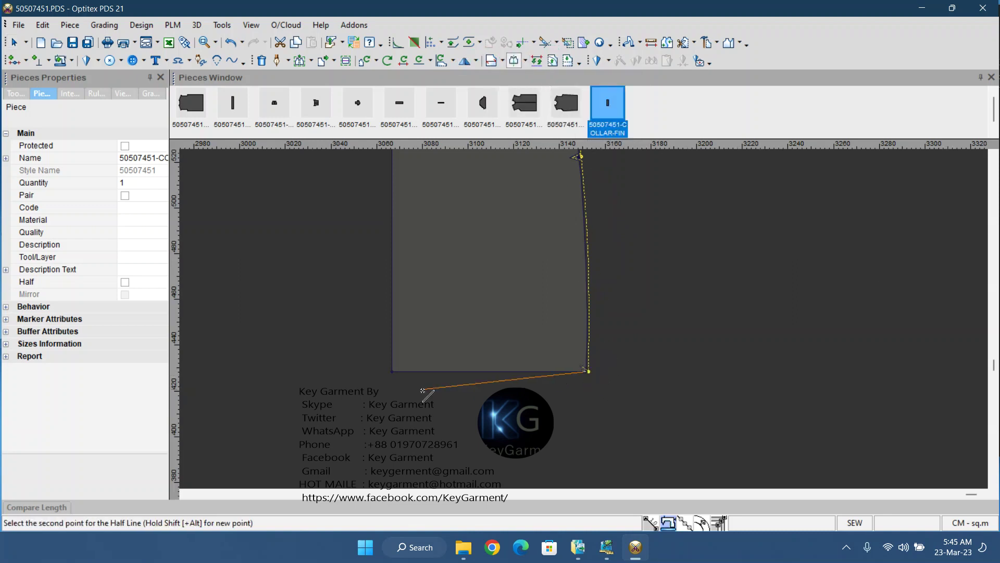
click(394, 373)
right_click(461, 308)
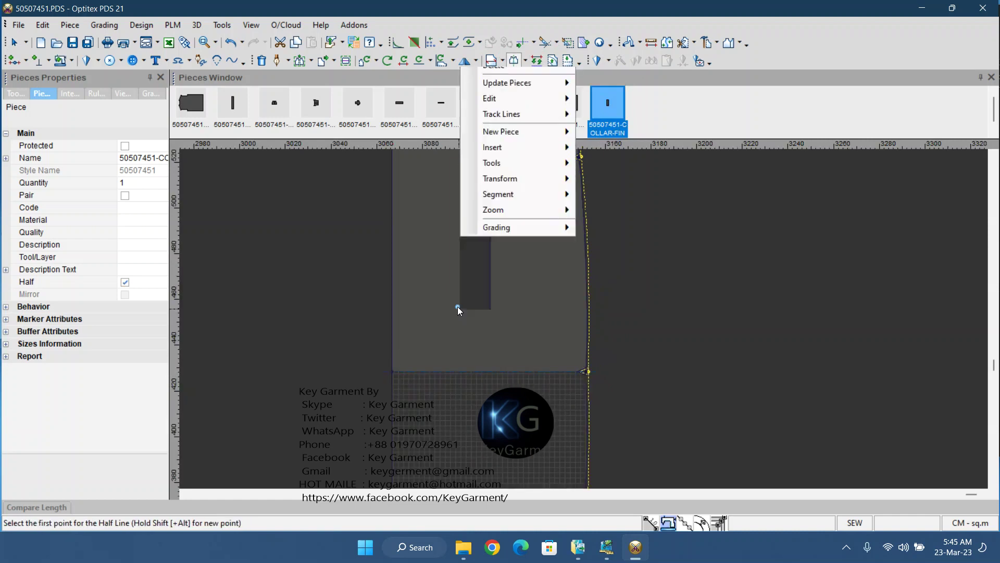
click(508, 76)
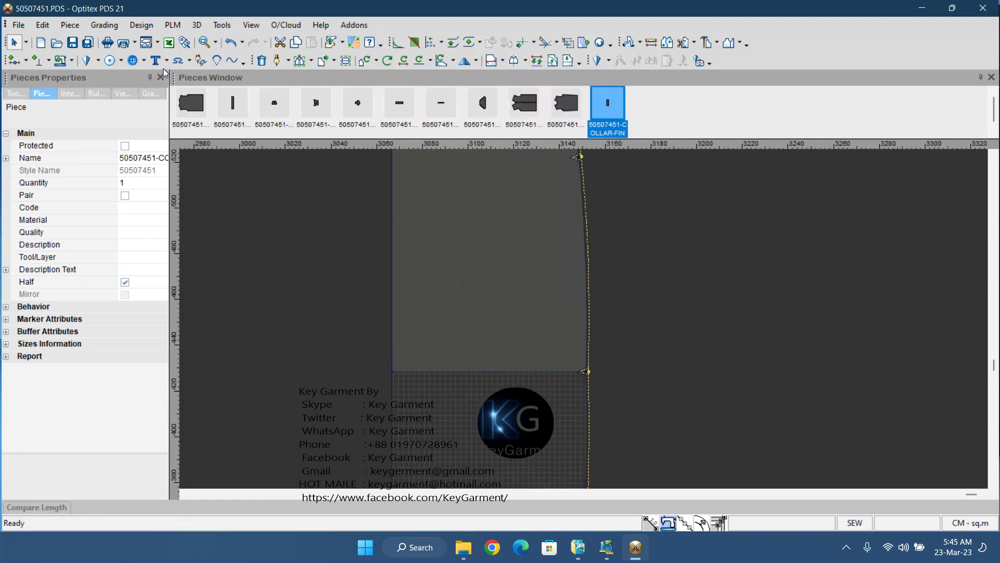
Step: Save the style file and check the seam allowance along the rebuilt collar's curved side
click(71, 43)
click(489, 308)
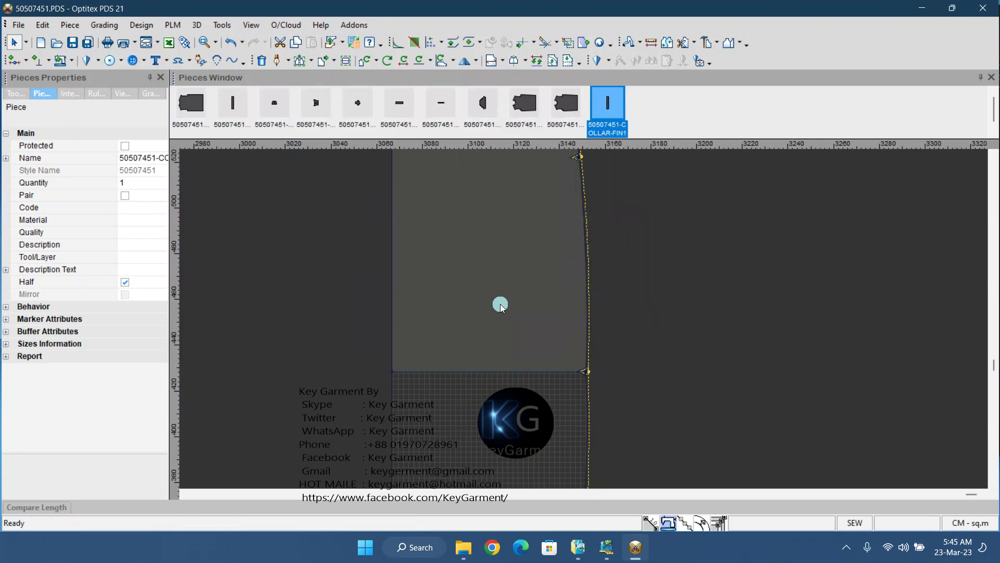
scroll(586, 322, down, 3)
scroll(586, 322, up, 3)
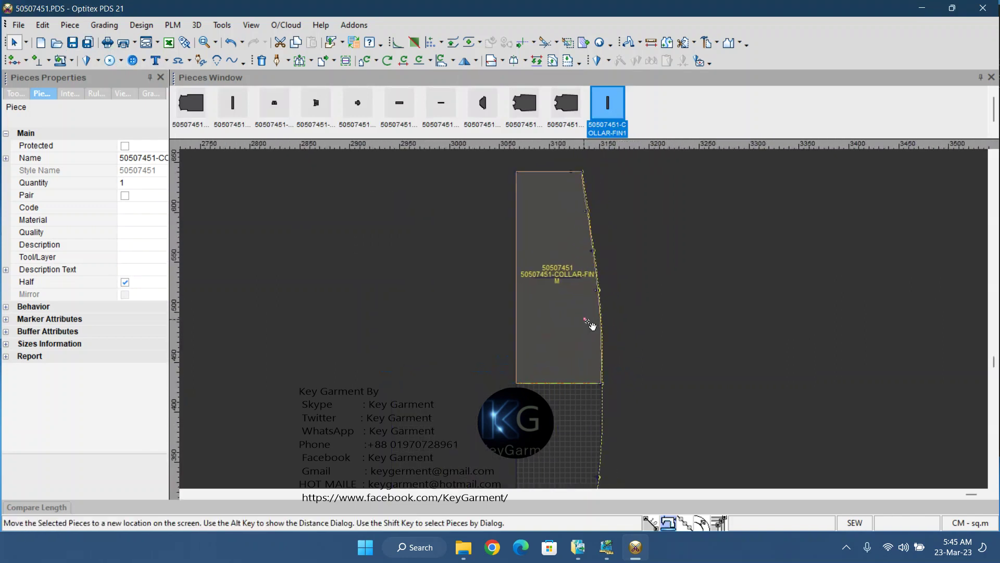
scroll(625, 305, up, 5)
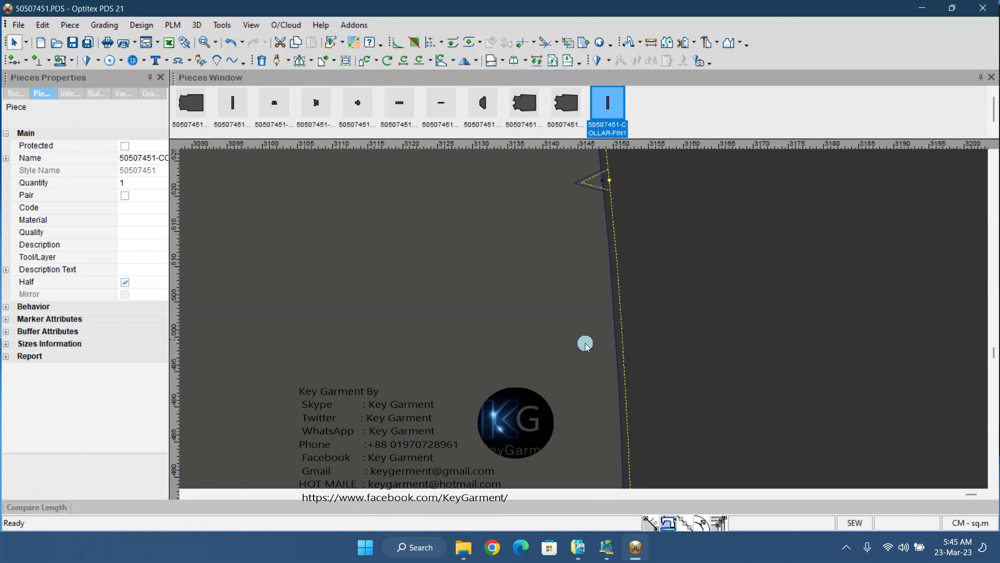
scroll(585, 342, down, 5)
scroll(576, 312, down, 3)
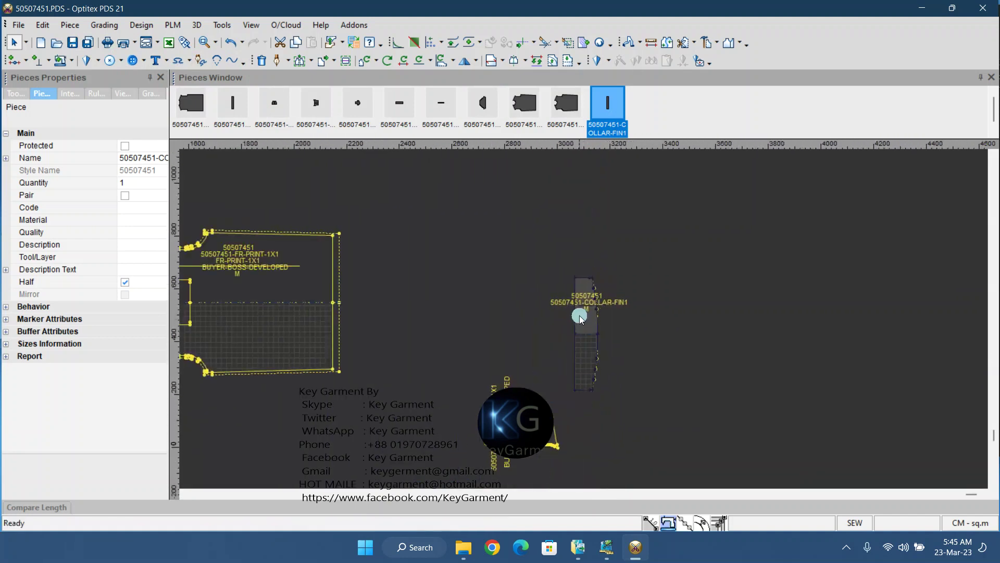
Step: Move the FR-PRINT-1X1 piece sideways toward the rebuilt collar piece
scroll(594, 318, up, 4)
scroll(500, 281, down, 3)
scroll(580, 299, up, 5)
scroll(569, 328, down, 4)
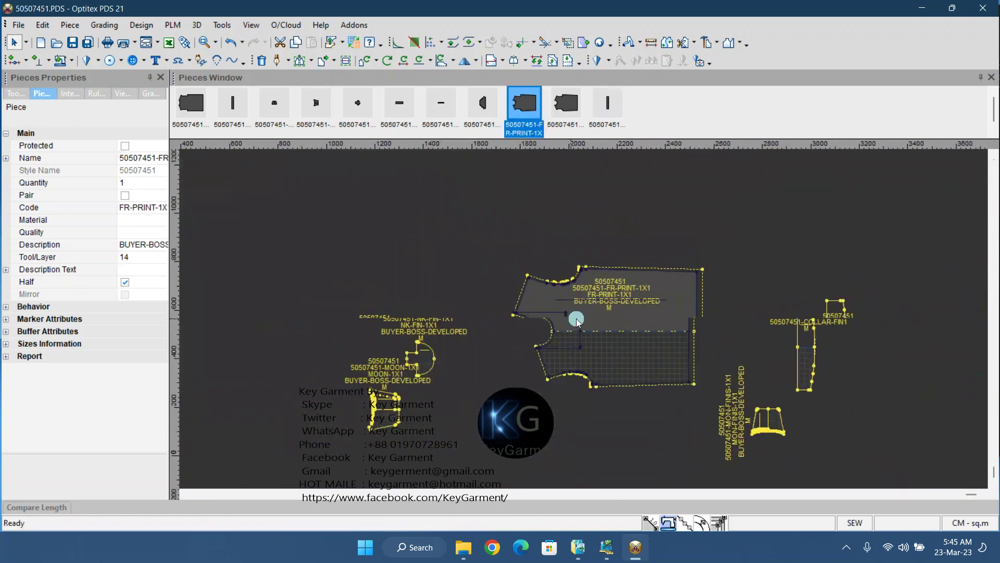
scroll(585, 306, up, 4)
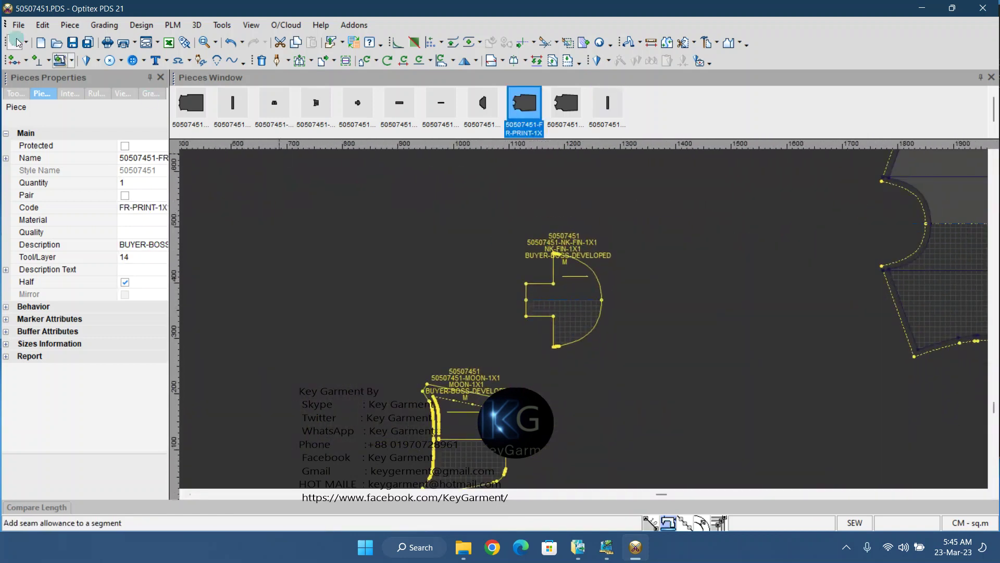
scroll(522, 310, down, 4)
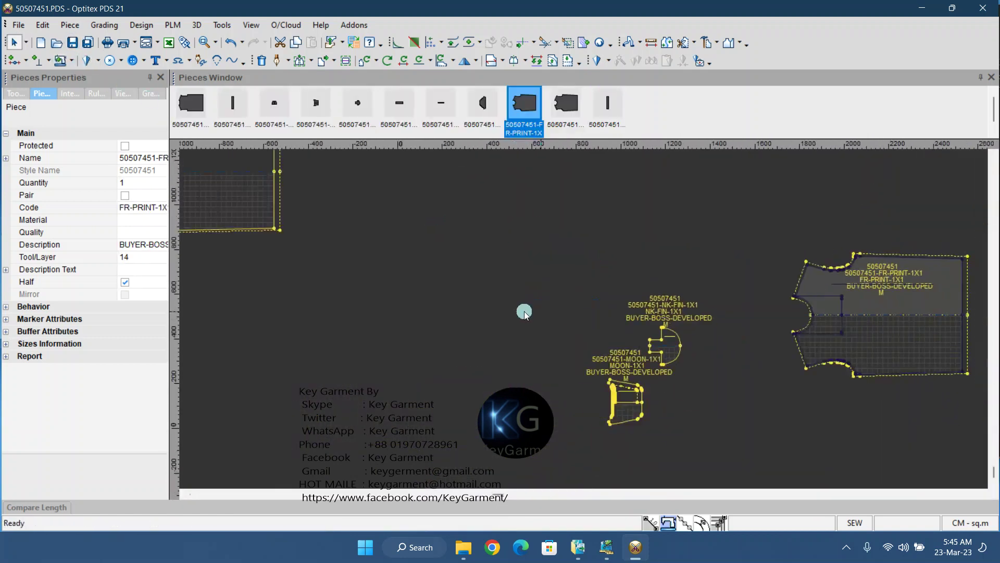
Step: Close the style by starting a new file, and delete the old 50507451 DXF file from the Final key all link(1) folder
scroll(882, 295, down, 2)
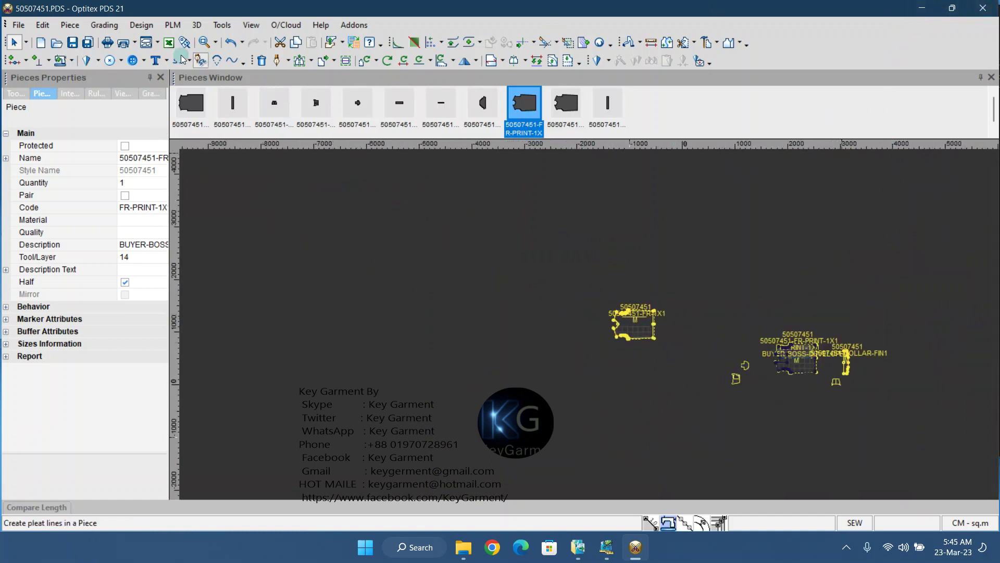
click(40, 42)
click(923, 9)
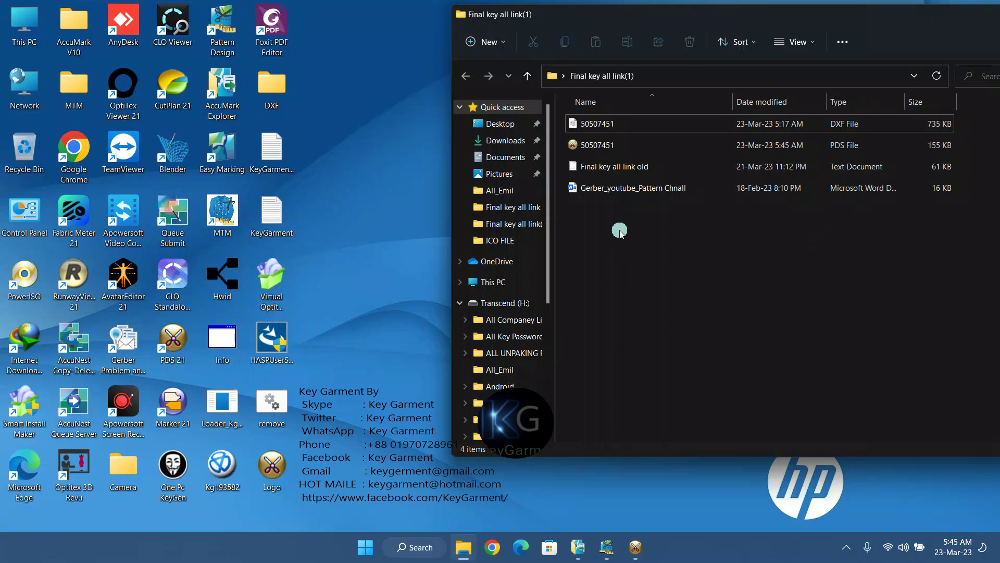
click(596, 145)
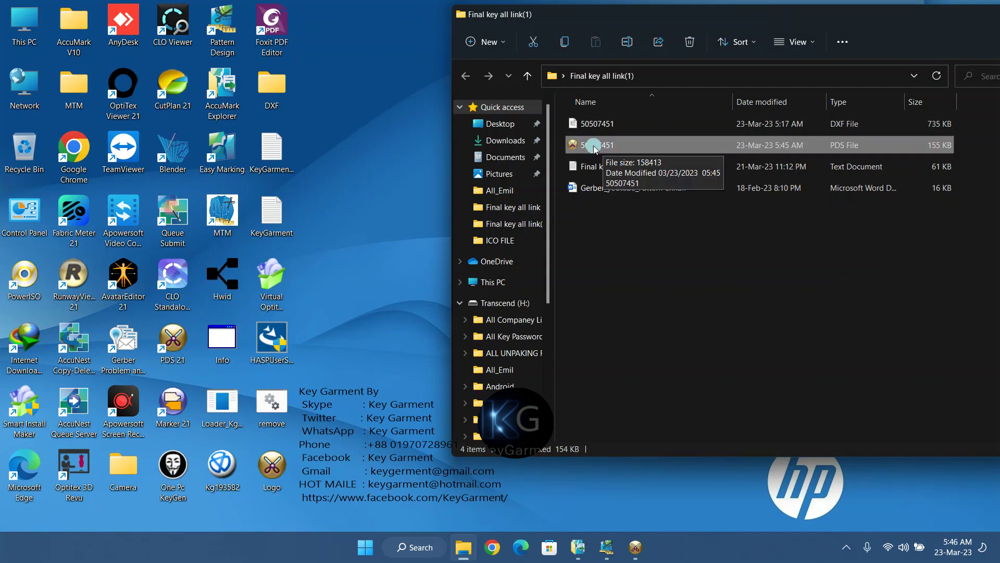
click(606, 126)
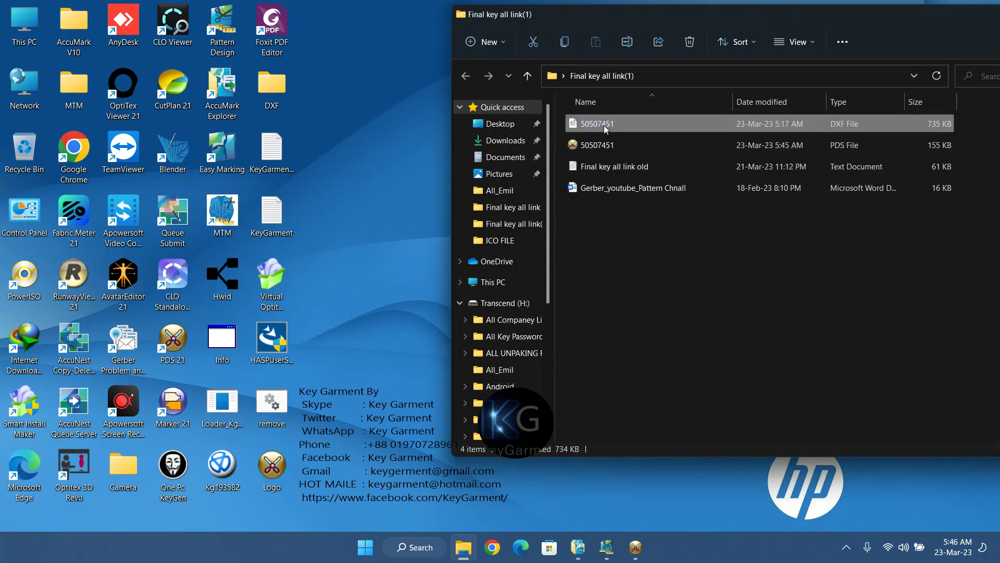
click(691, 42)
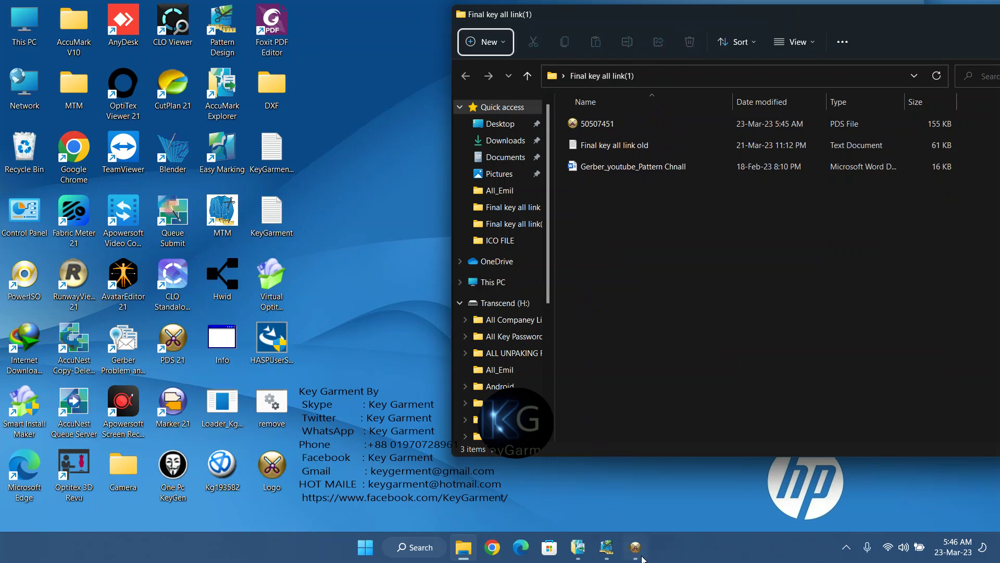
Step: Switch back to Optitex PDS and reopen the style file 50507451 from the Final key all link(1) folder
click(635, 546)
click(56, 42)
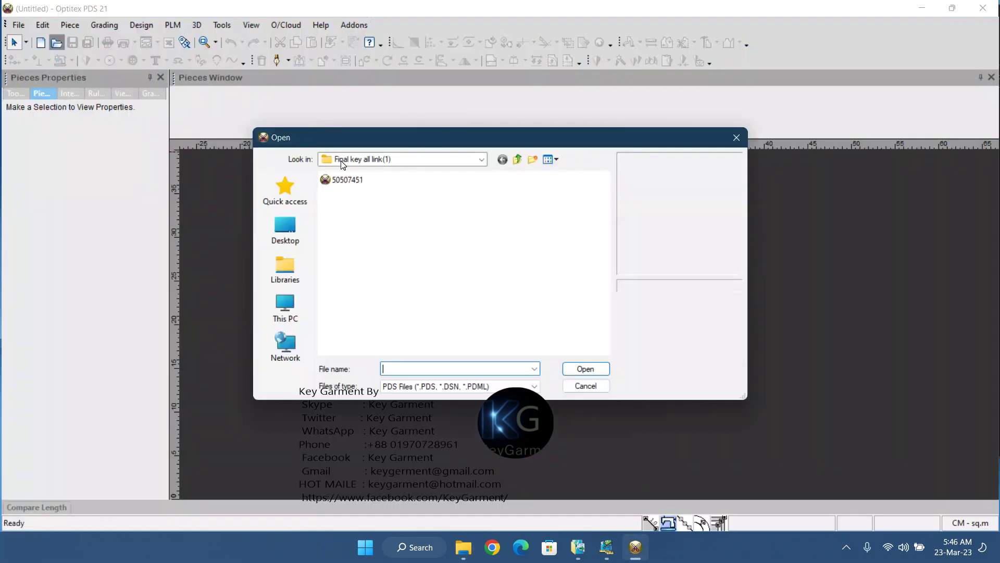
click(354, 179)
click(586, 369)
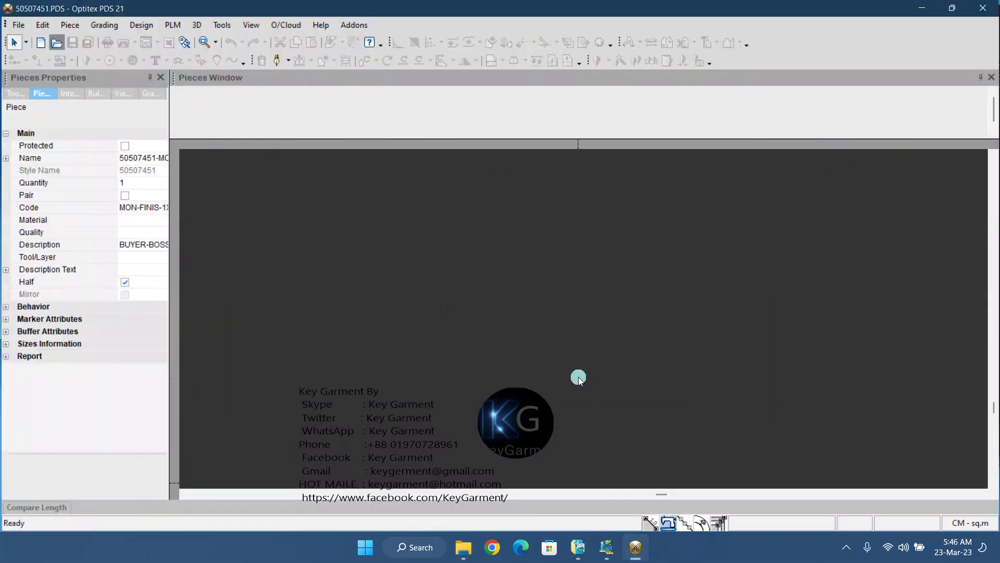
scroll(580, 319, down, 5)
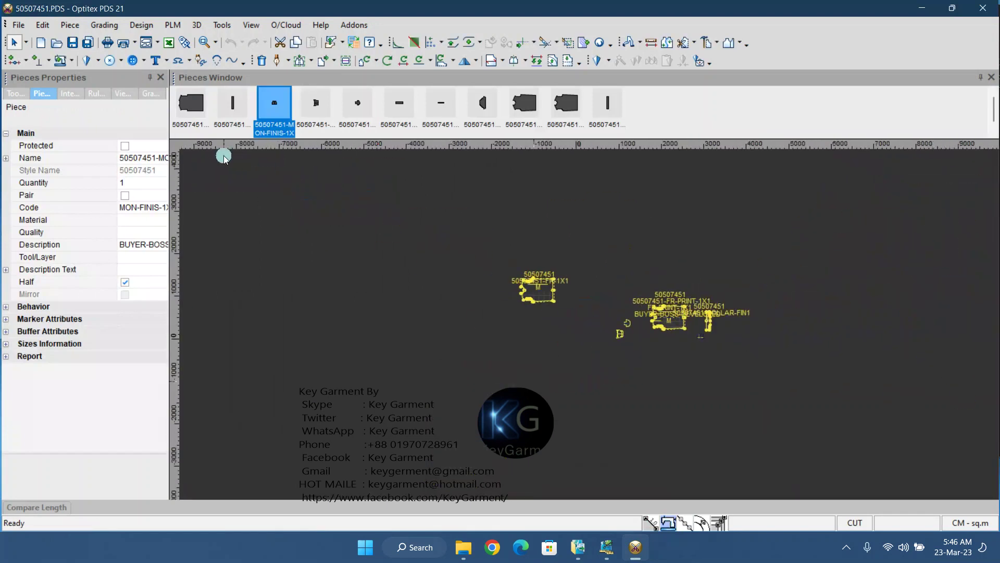
Step: Place the style's missing pieces in the working area and select all 11 pieces
drag(250, 181, 499, 274)
drag(934, 423, 937, 424)
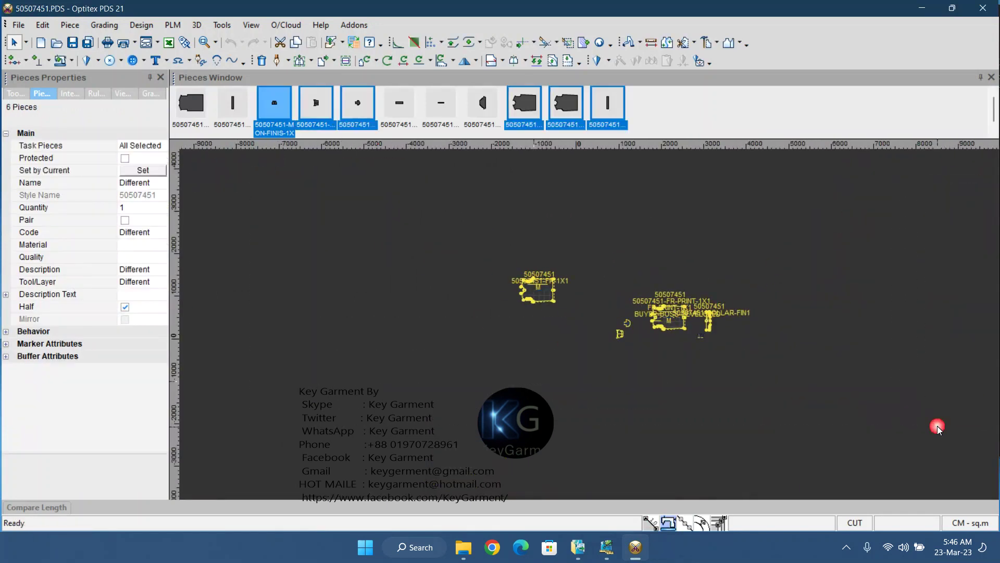
scroll(493, 241, down, 2)
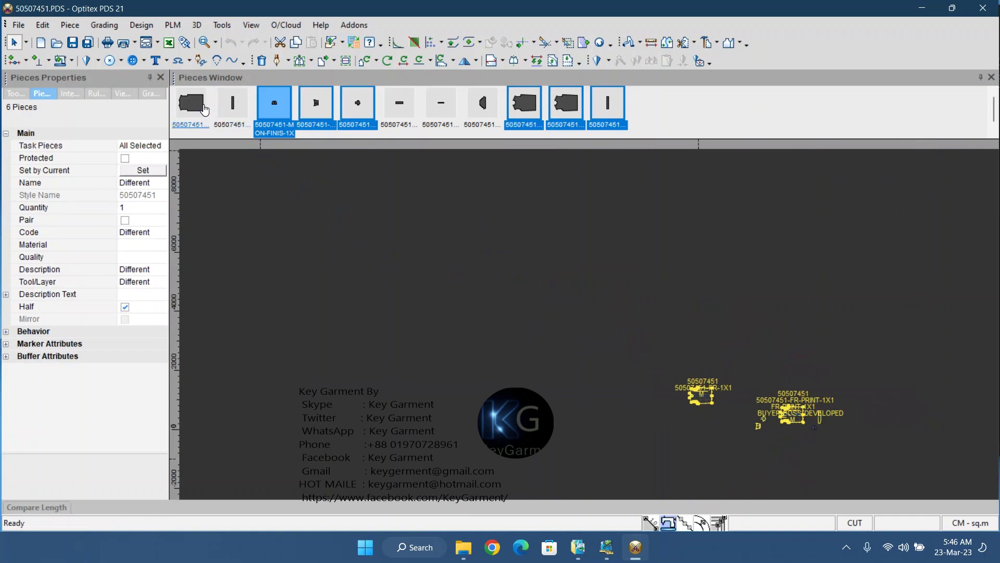
click(274, 105)
click(330, 103)
click(357, 103)
click(399, 103)
click(441, 104)
click(482, 103)
click(507, 104)
click(566, 104)
click(608, 103)
scroll(599, 332, down, 2)
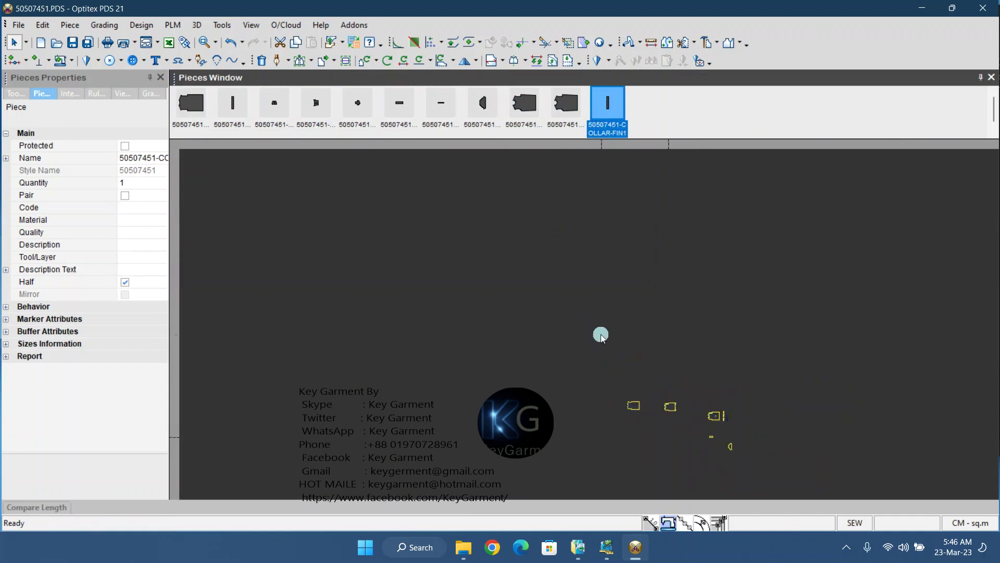
drag(476, 272, 930, 498)
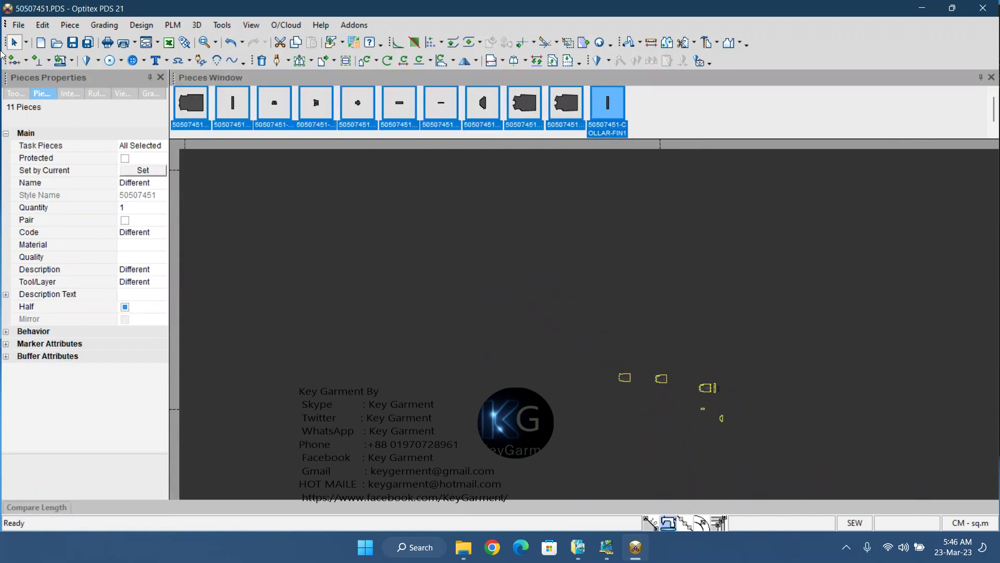
Step: Update the seam grading and the notches, darts and pleats of all selected pieces
click(19, 24)
click(57, 173)
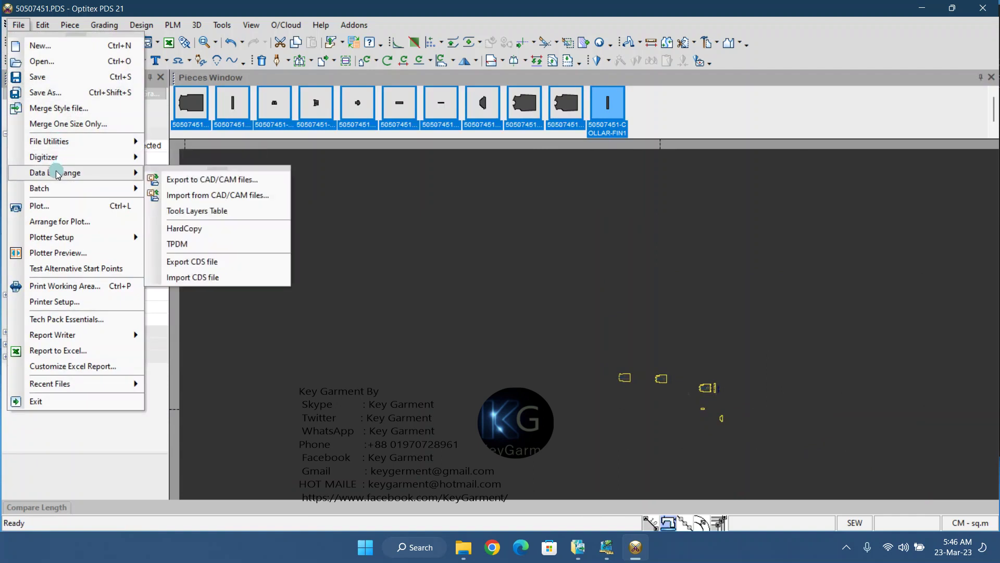
mouse_move(222, 24)
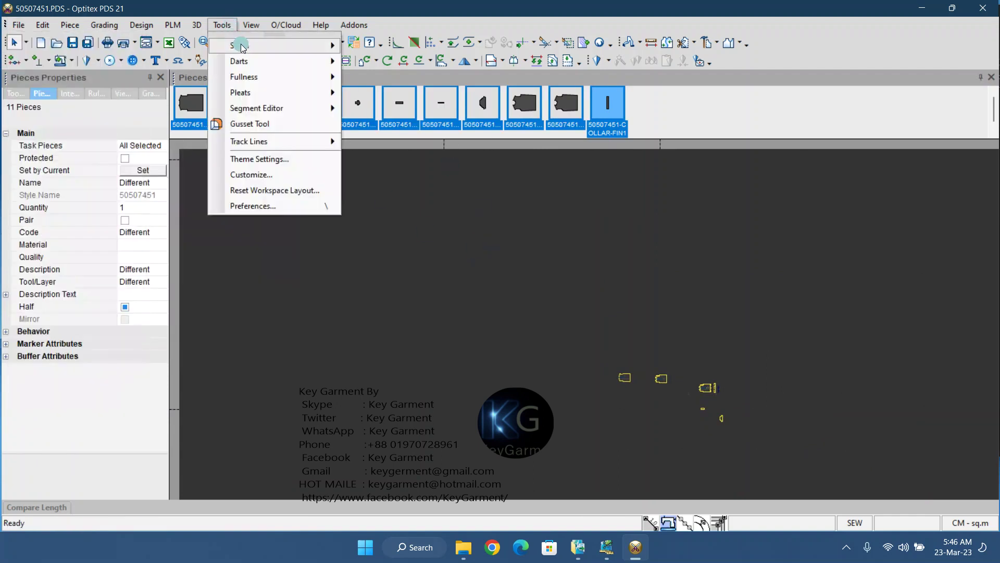
mouse_move(280, 48)
click(431, 134)
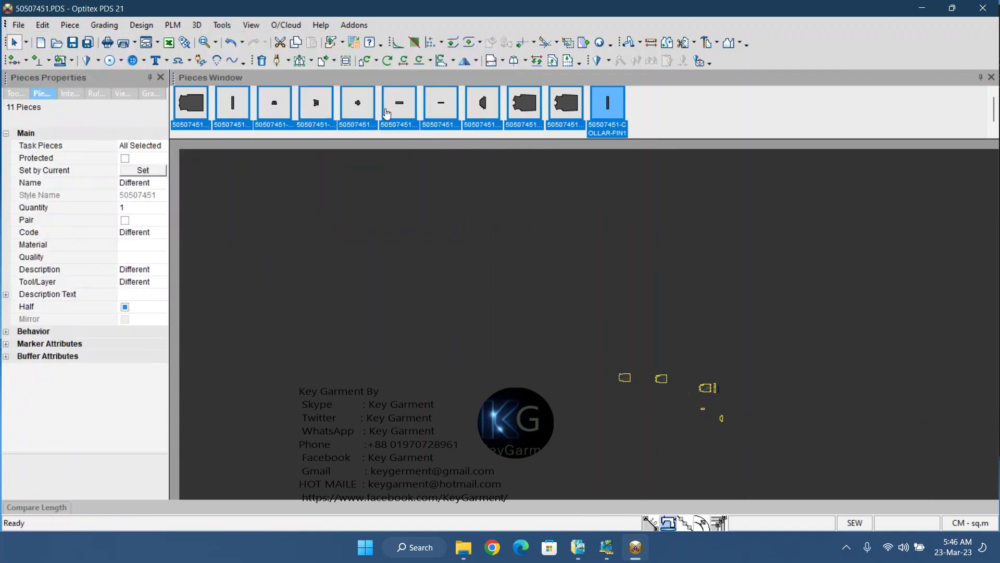
click(222, 24)
mouse_move(290, 46)
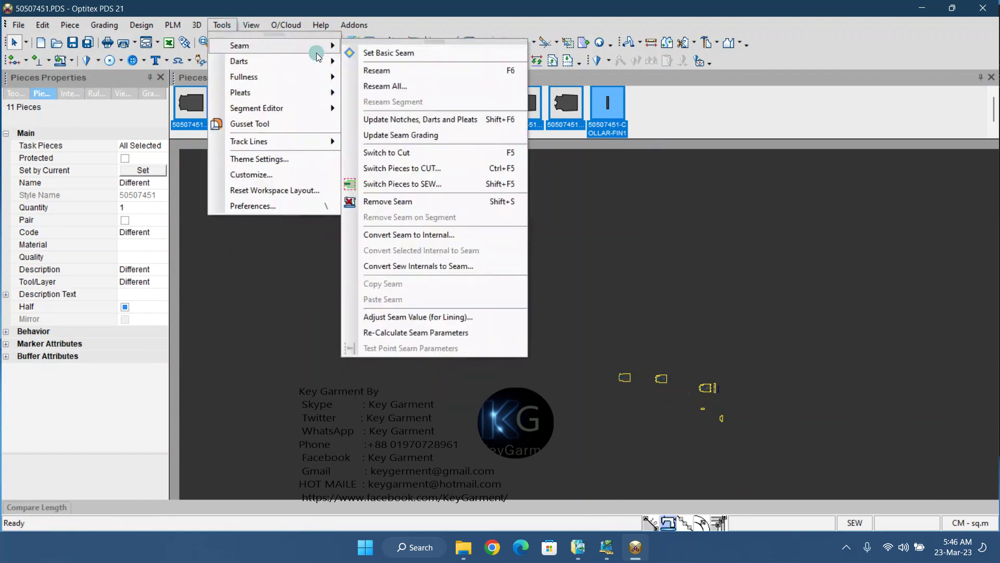
click(420, 120)
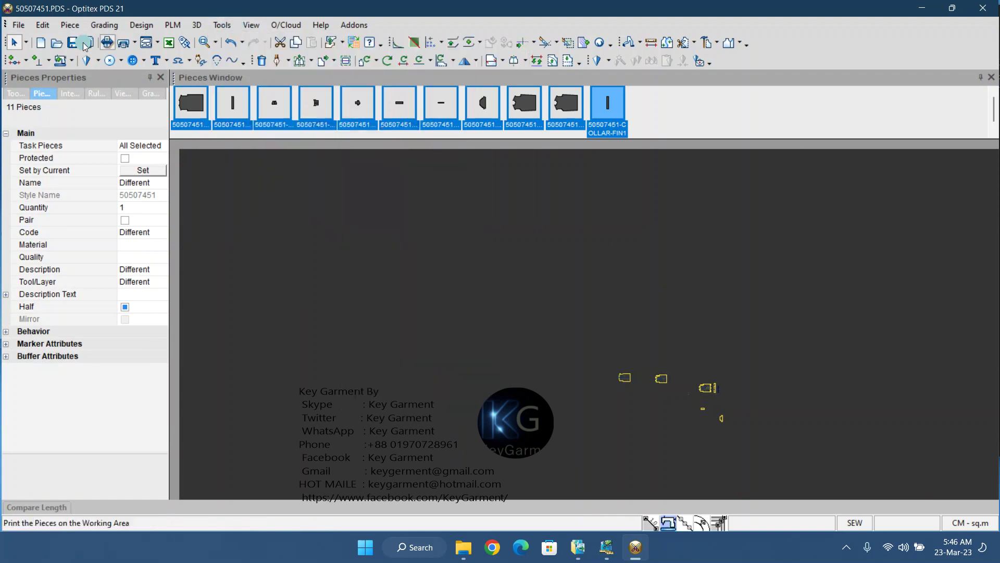
Step: Start a CAD/CAM export of the selected pieces and set its format to ASTM
click(18, 25)
mouse_move(76, 174)
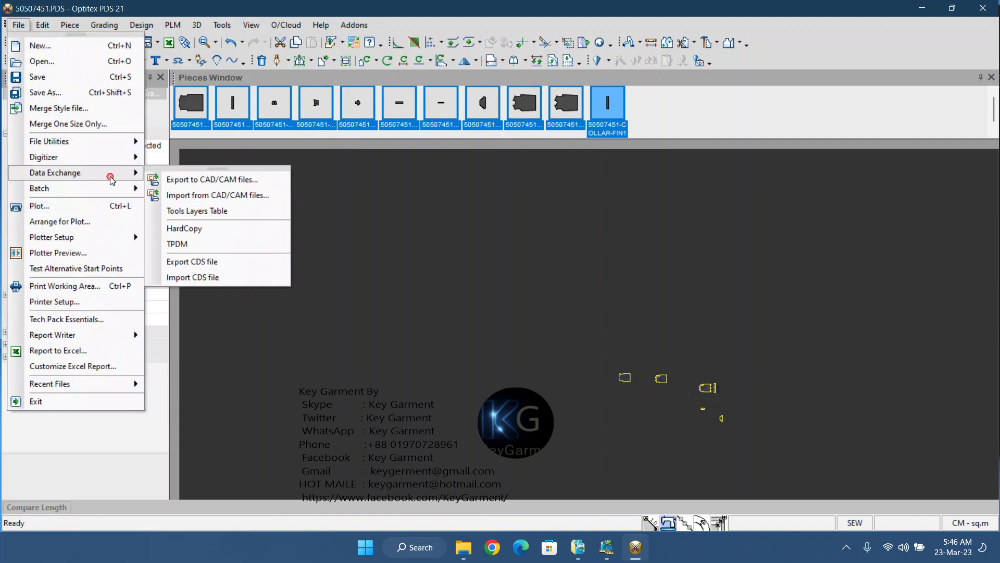
click(207, 180)
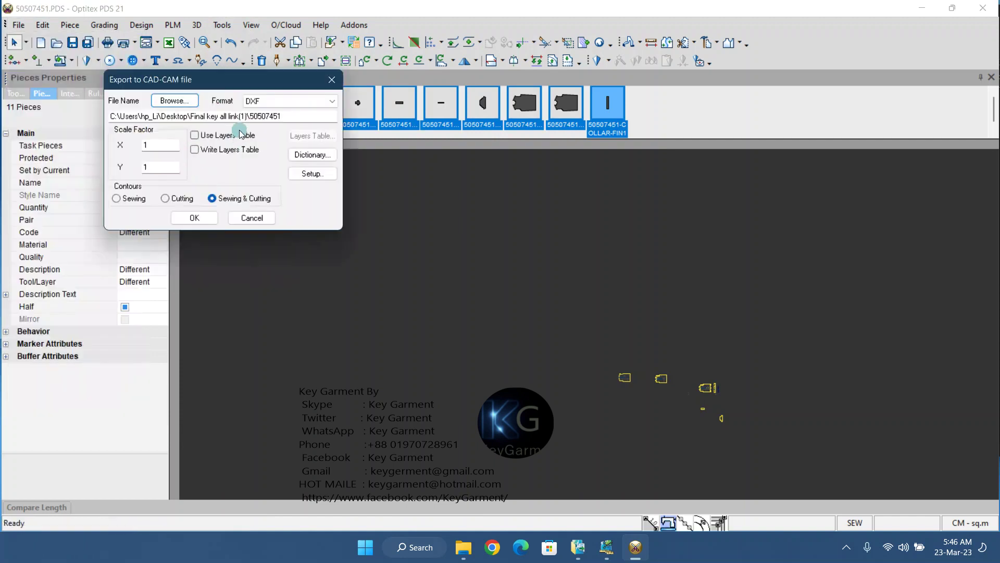
click(332, 103)
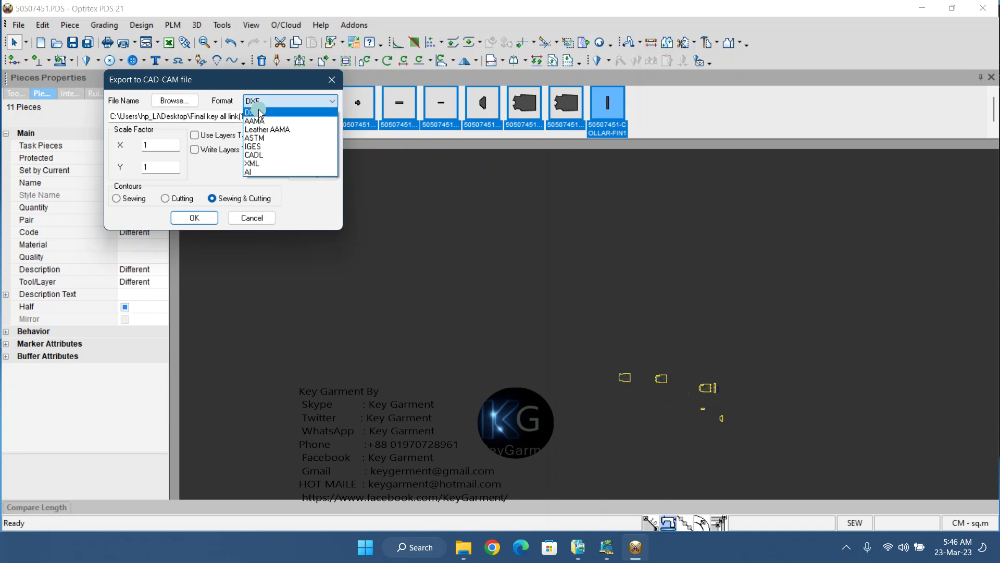
click(260, 139)
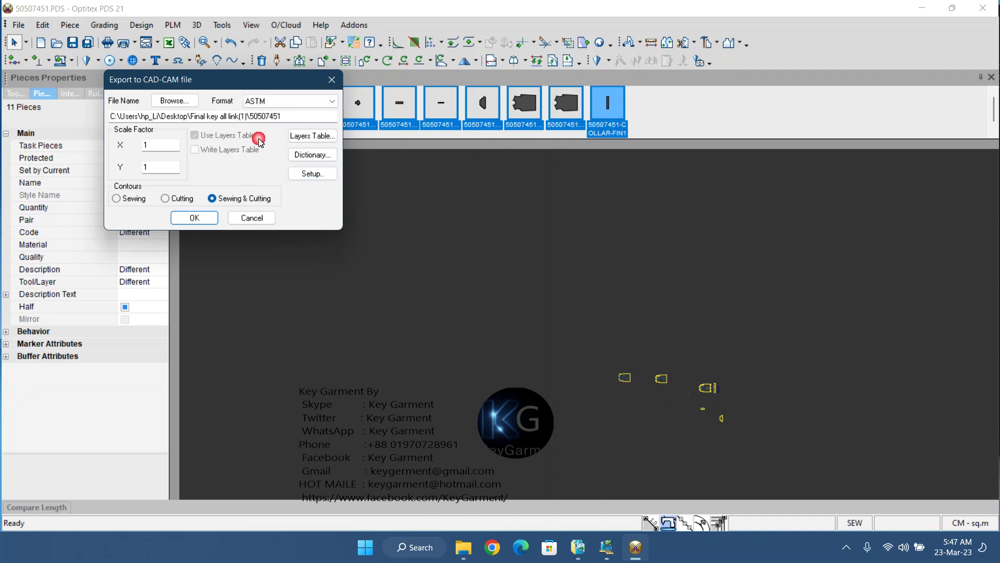
Step: Export all selected pieces with sewing and cutting contours as 50507451 in the Final key all link(1) folder
click(180, 107)
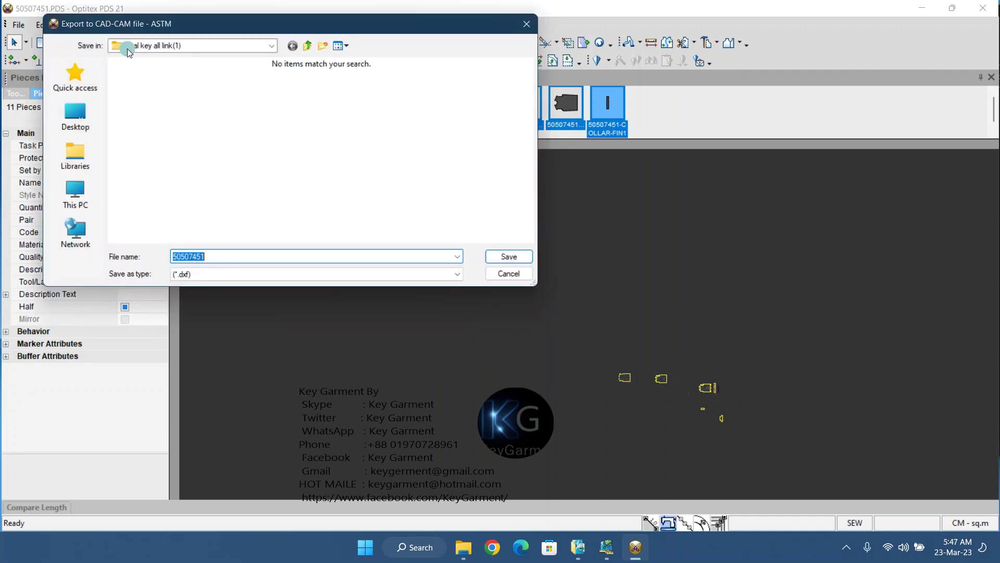
click(513, 259)
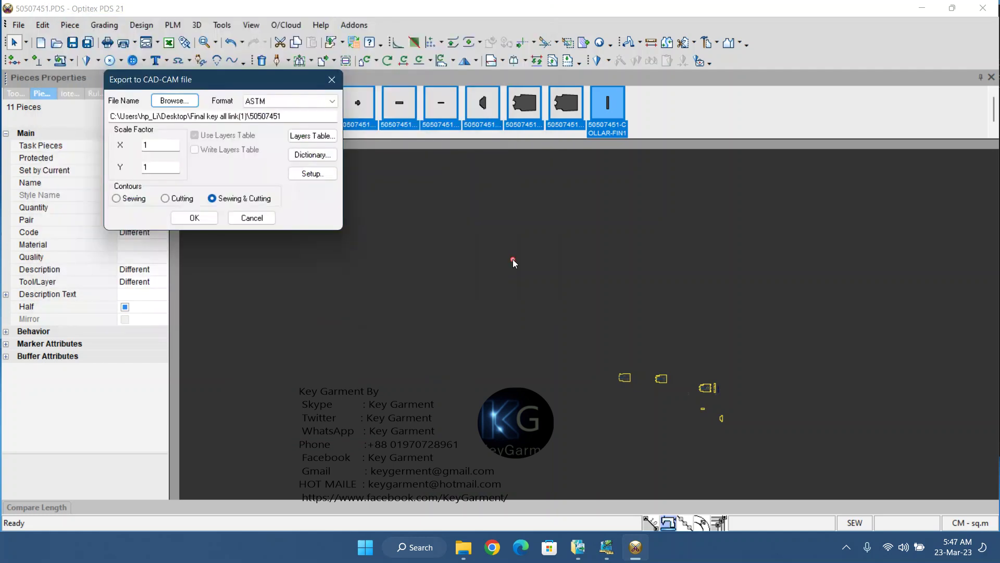
click(192, 218)
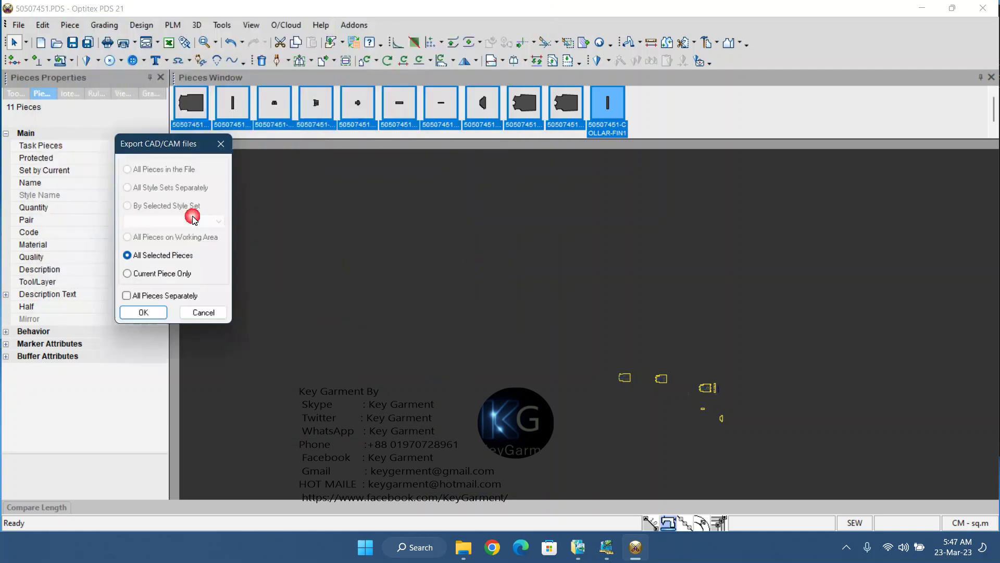
click(144, 317)
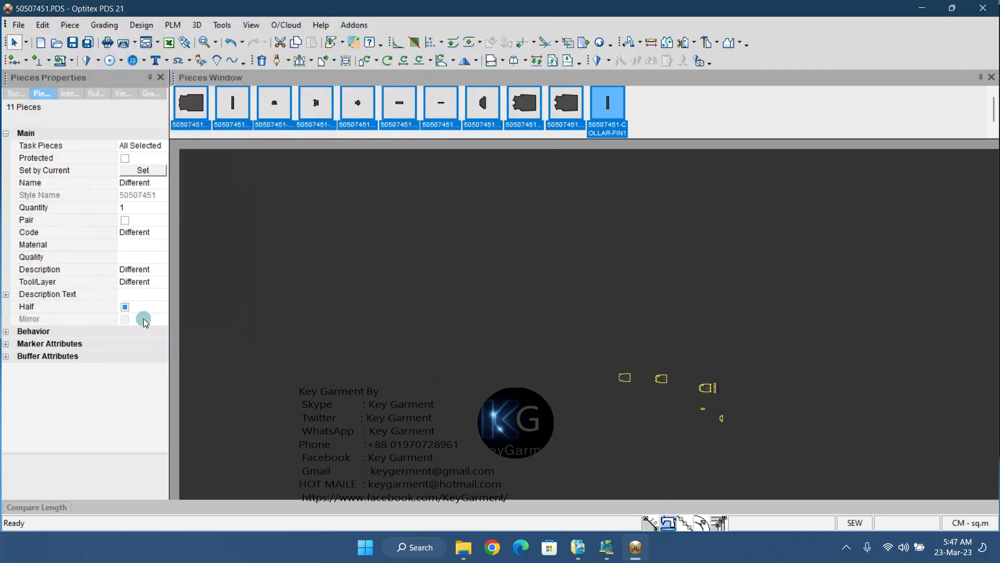
Step: Check the exported DXF and RUL files beside the PDS file in the Final key all link(1) folder
click(922, 8)
click(615, 124)
drag(598, 167, 604, 125)
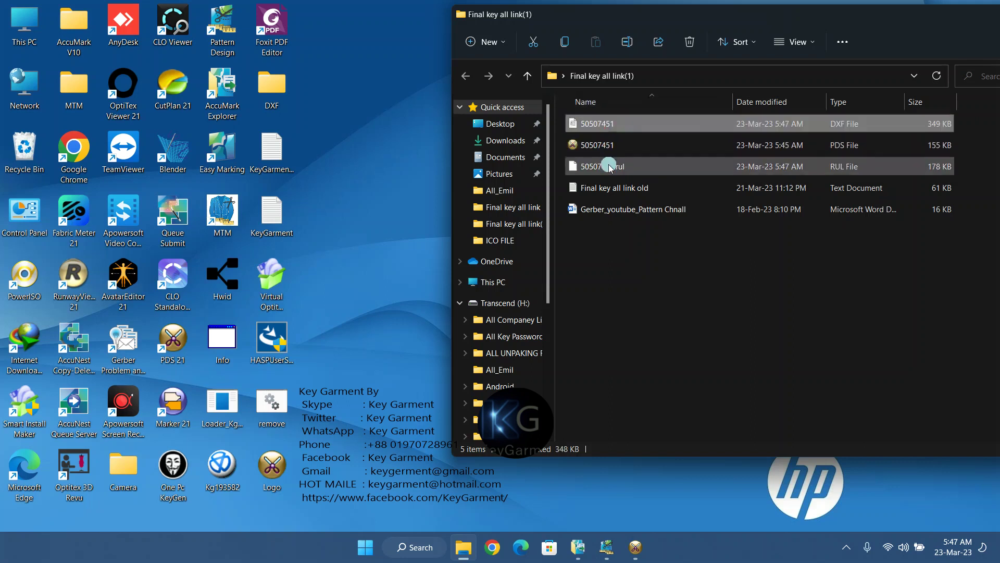
click(598, 146)
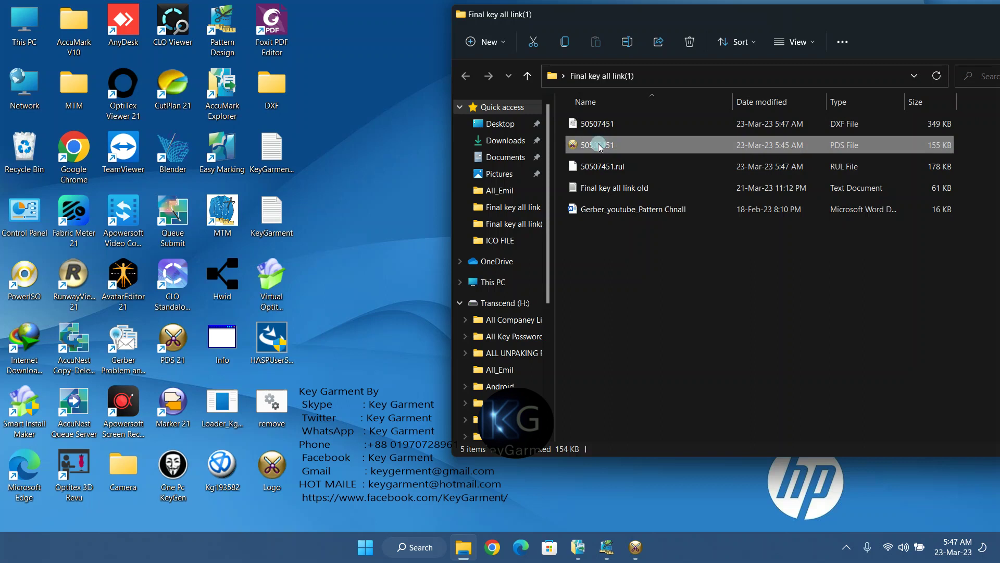
Step: Return to Optitex PDS and quit it without saving the style
click(629, 553)
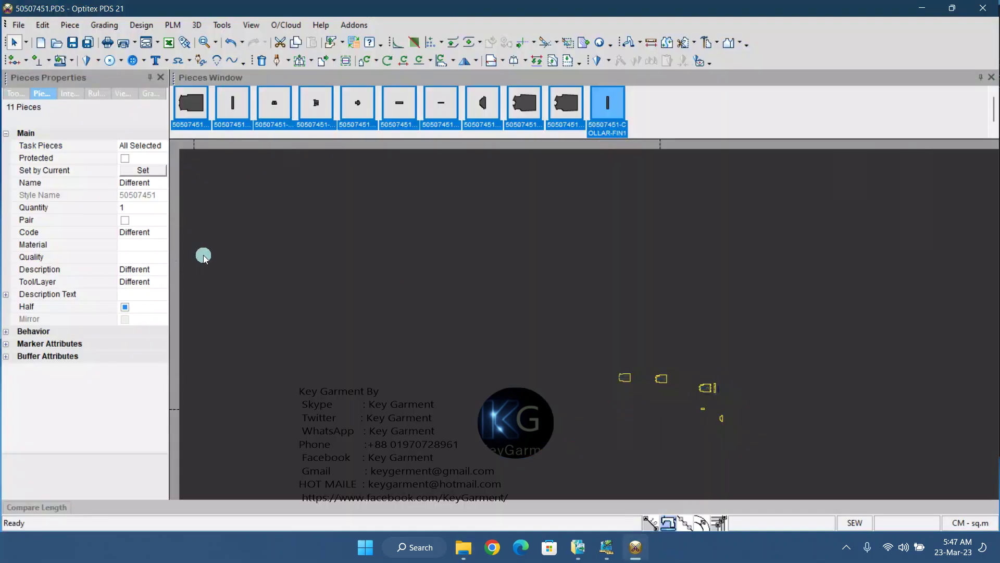
click(989, 11)
click(503, 306)
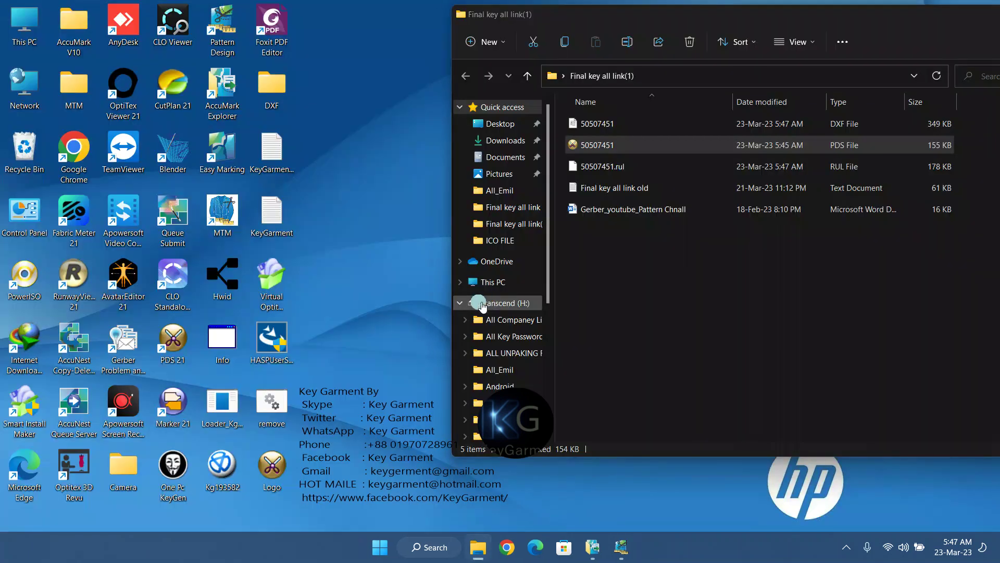
Step: Empty the Recycle Bin, permanently deleting the old DXF file, and close the Final key all link(1) folder window
right_click(26, 139)
click(104, 161)
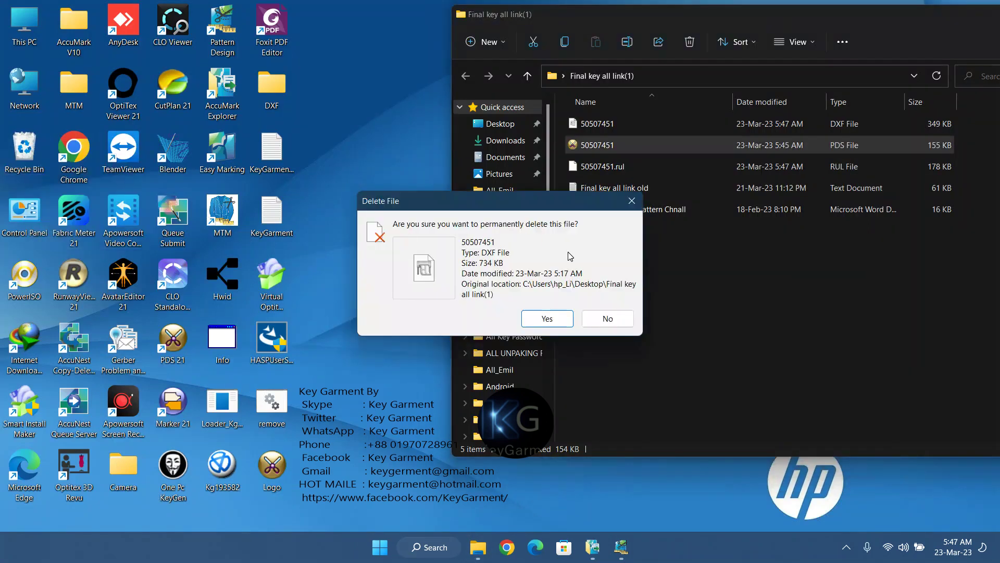
click(565, 319)
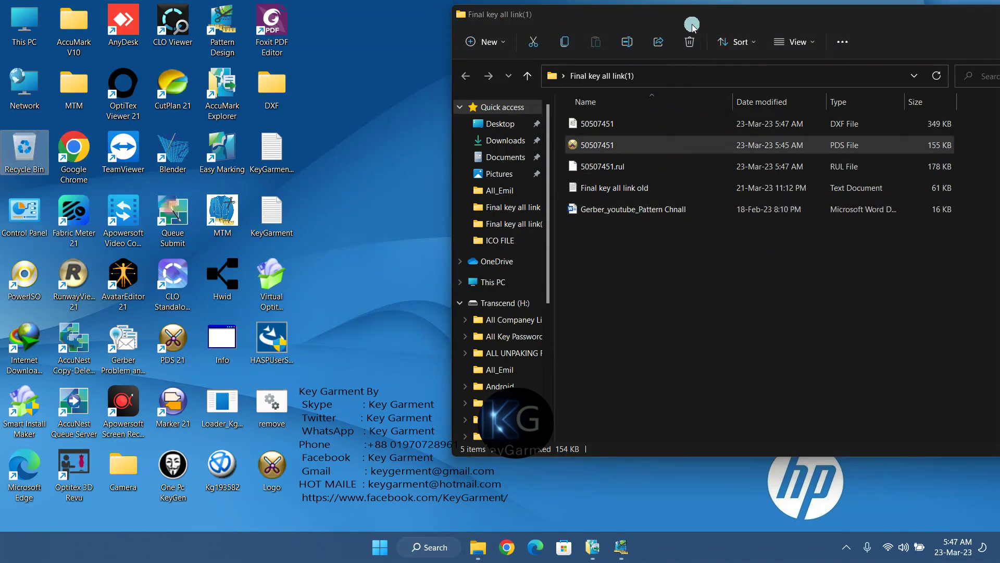
drag(590, 18, 365, 26)
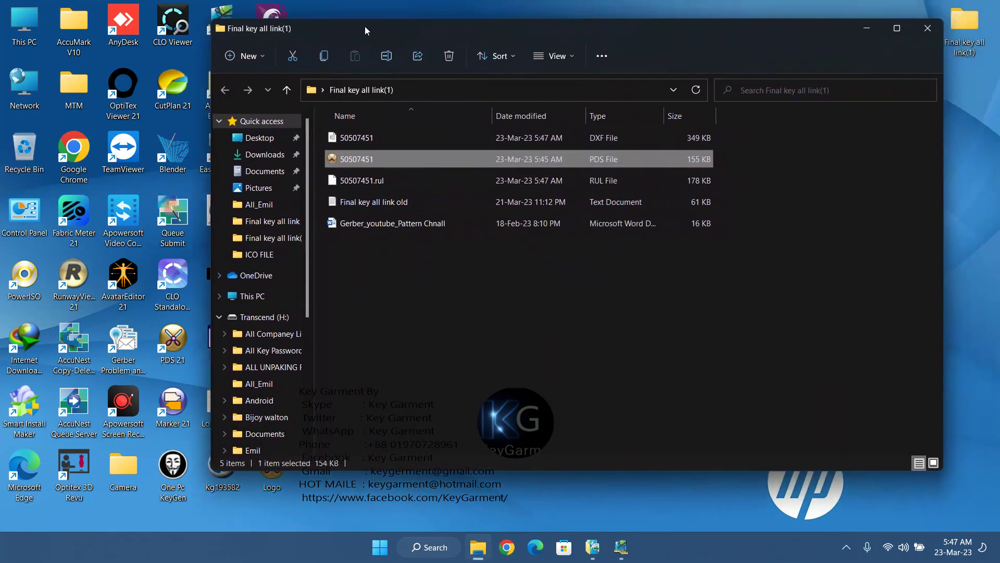
click(937, 31)
right_click(502, 189)
click(569, 228)
right_click(560, 219)
click(602, 257)
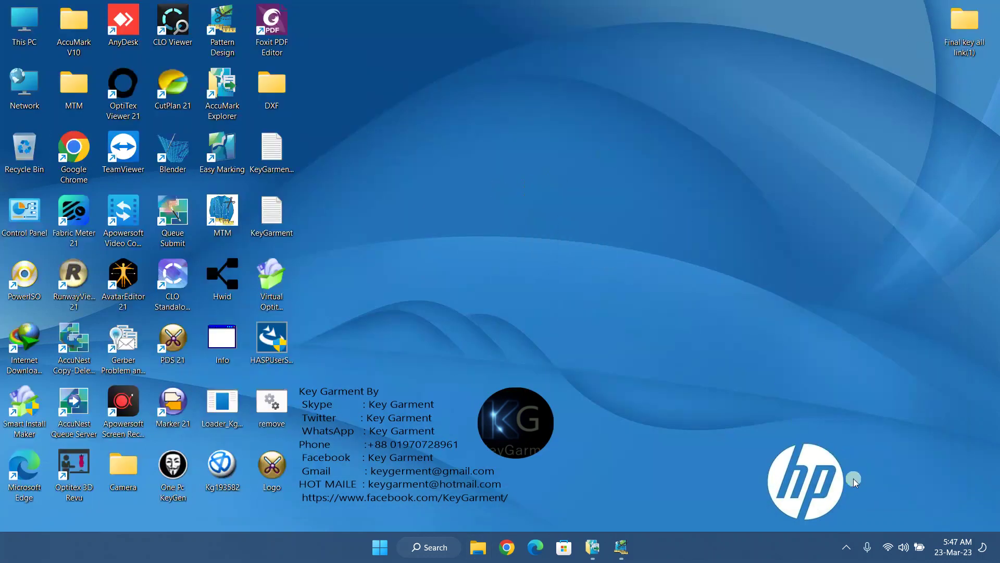
click(847, 547)
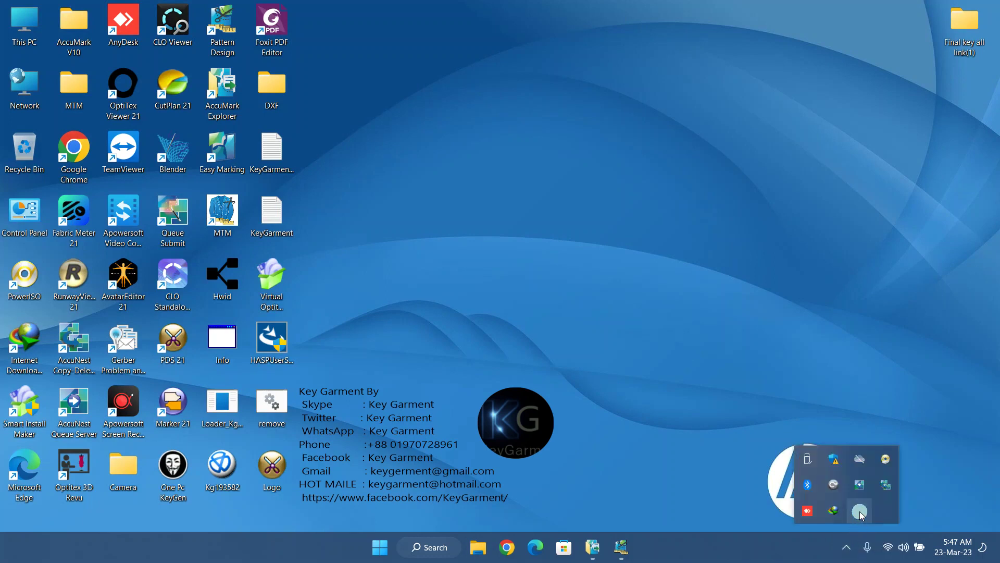